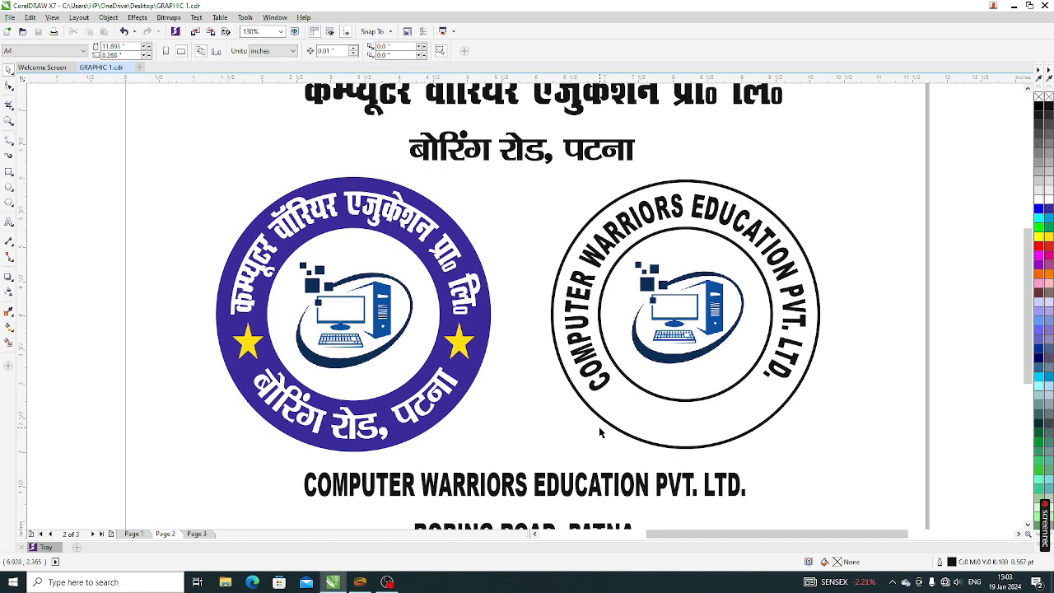
Step: Examine the two round logos on page 2 and compare their lettering with the curved Hindi texts on page 3
scroll(599, 432, "down", 1)
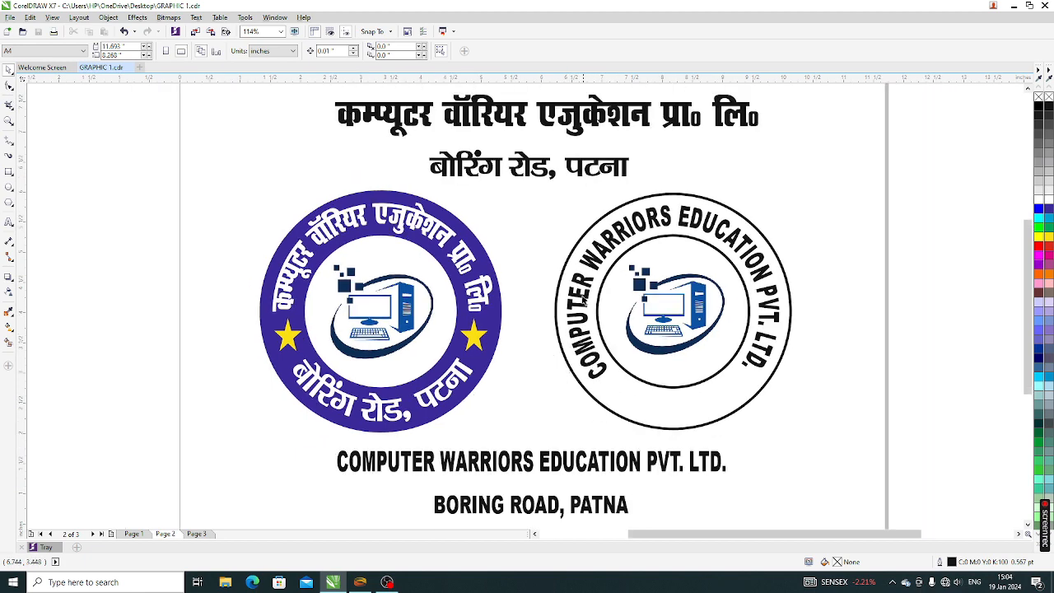
scroll(681, 215, "up", 1)
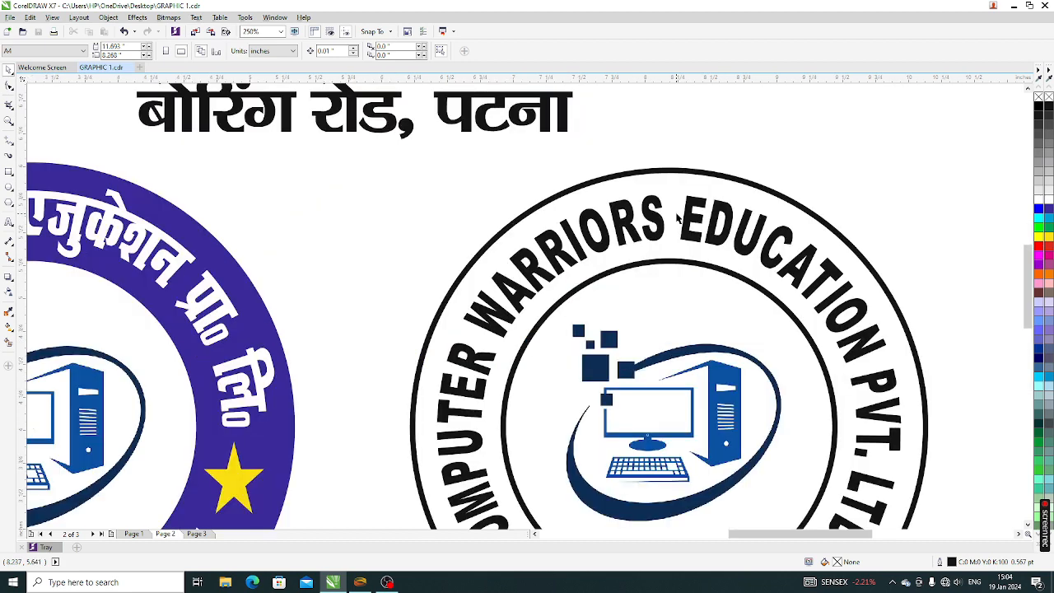
scroll(604, 227, "down", 1)
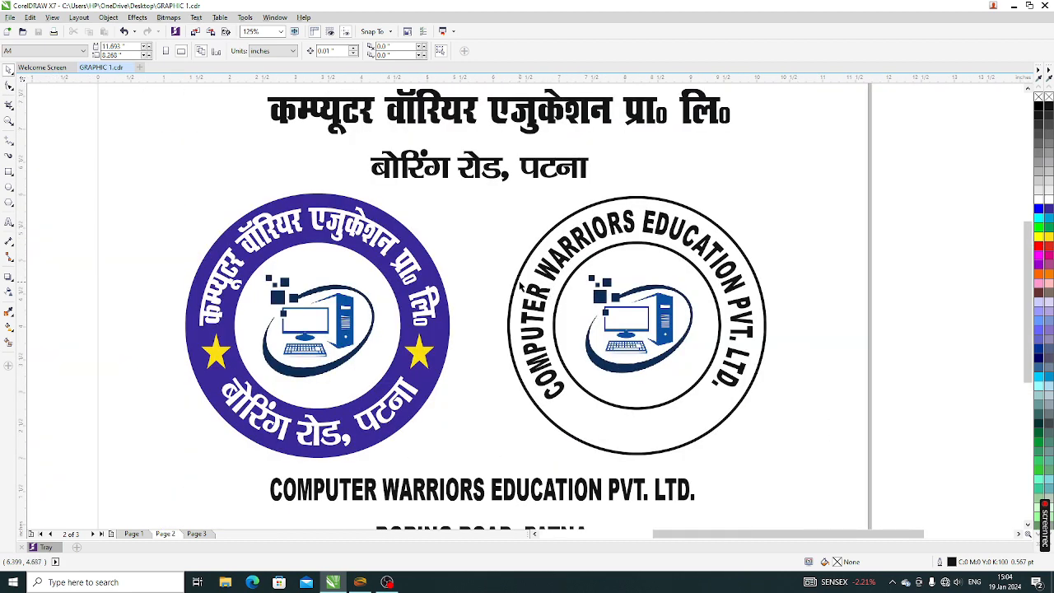
scroll(522, 285, "down", 1)
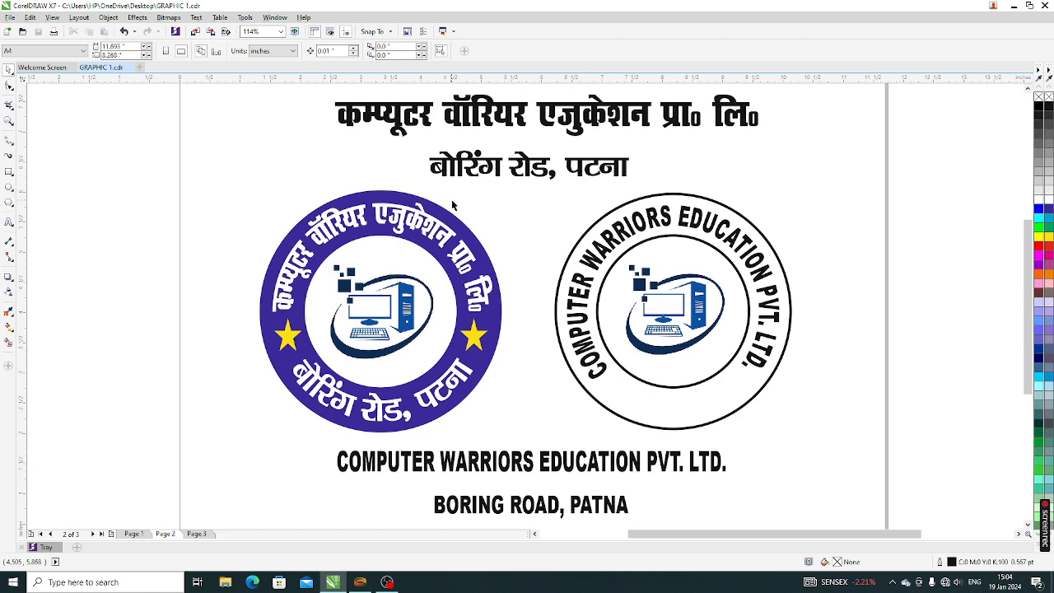
left_click(194, 534)
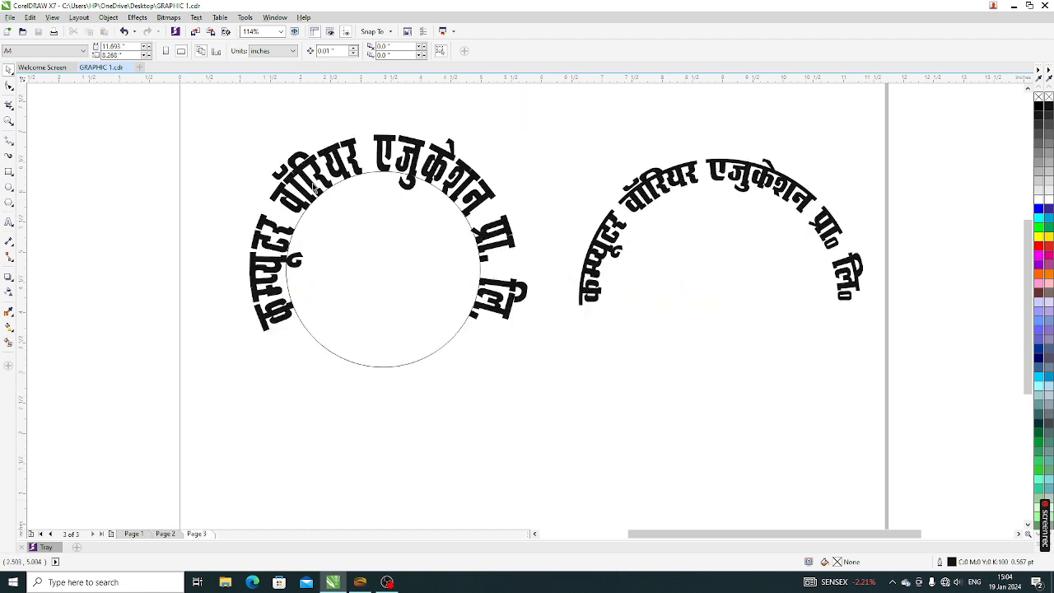
scroll(239, 185, "up", 3)
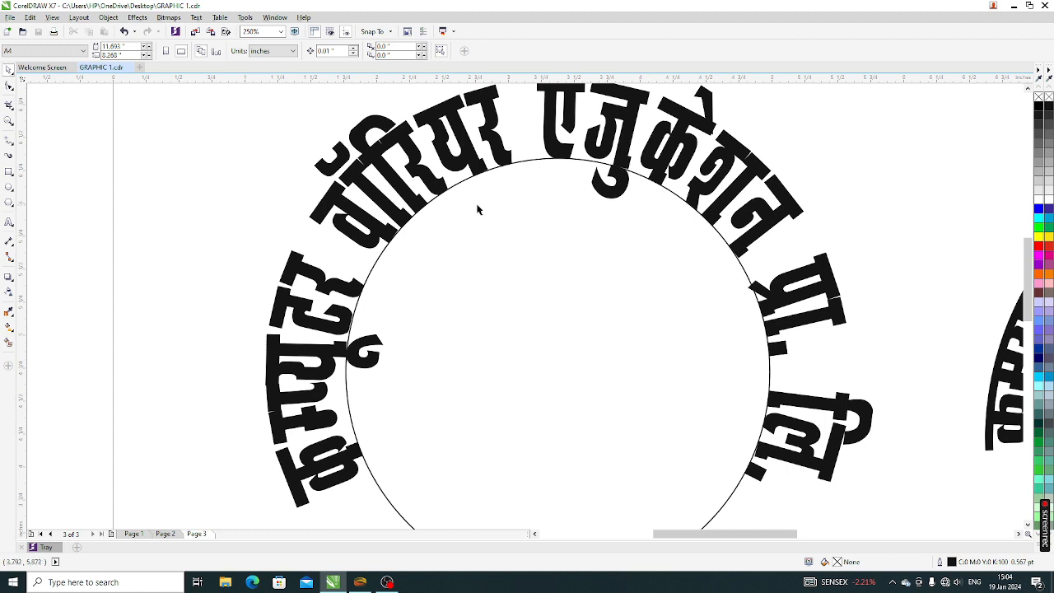
scroll(476, 204, "down", 3)
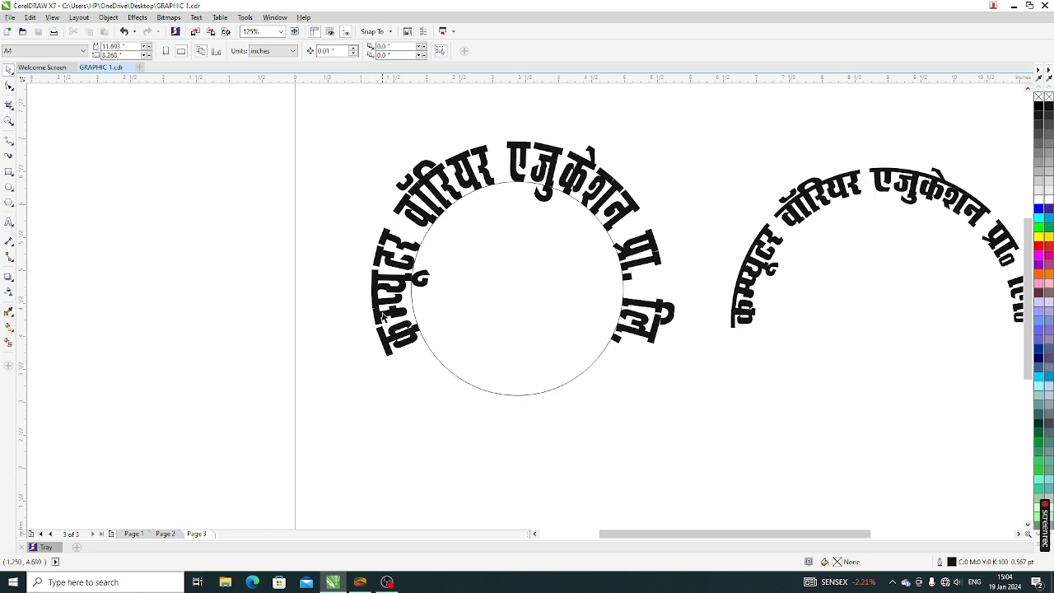
left_click(173, 535)
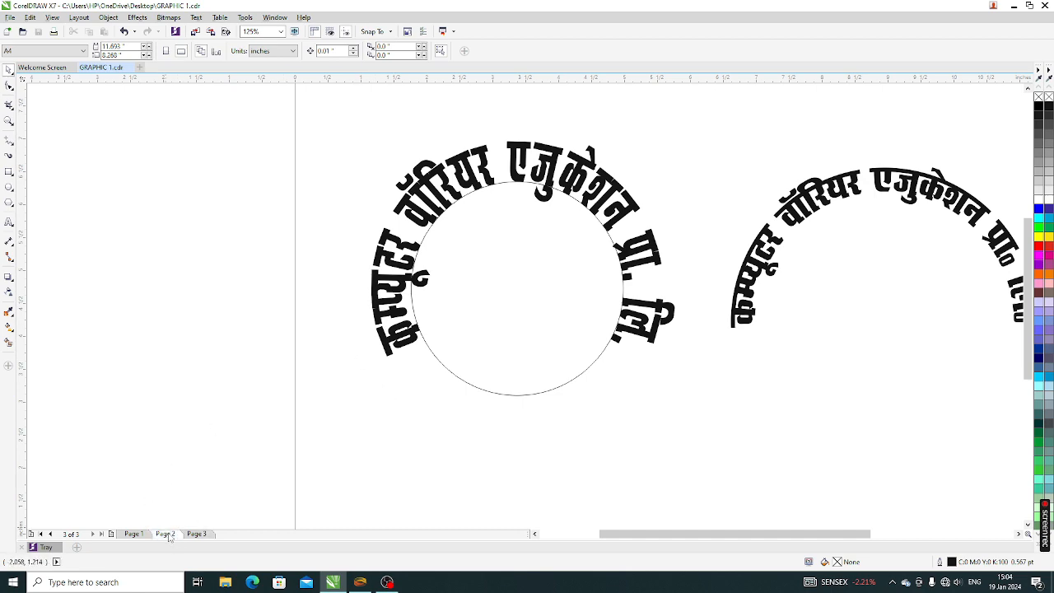
scroll(506, 264, "up", 2)
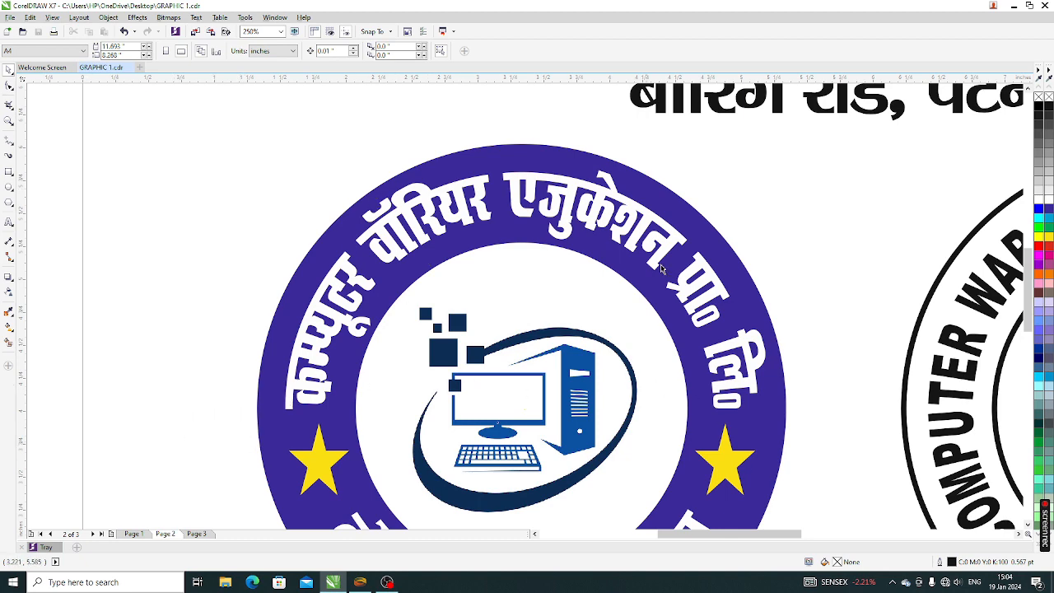
key("F4")
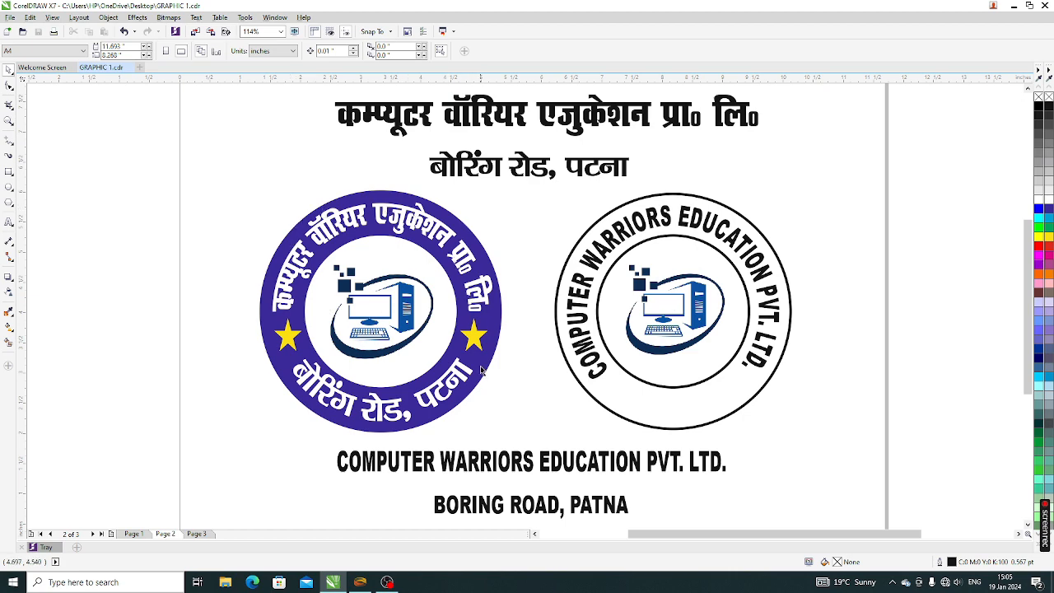
Step: Clear page 3 by deleting the Hindi text on the circle and the separate arched Hindi text
left_click(196, 533)
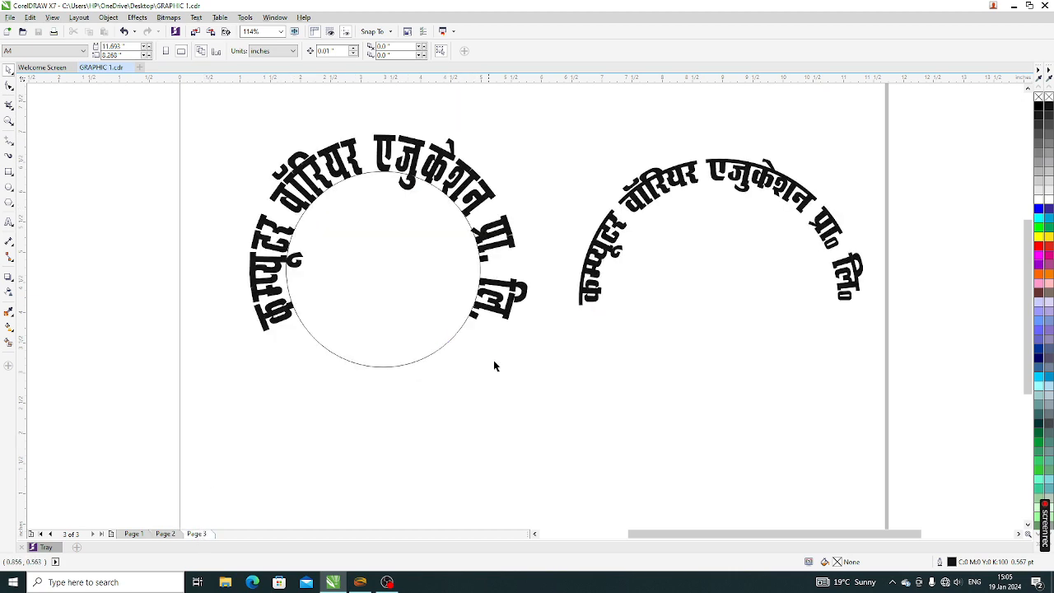
scroll(442, 324, "down", 2)
scroll(423, 272, "up", 3)
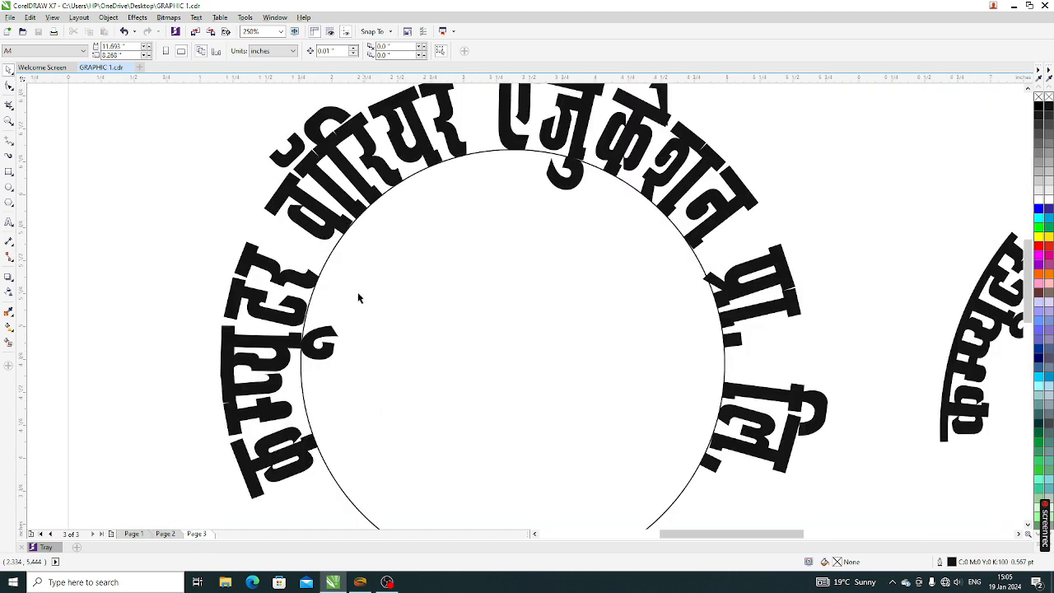
scroll(257, 303, "down", 2)
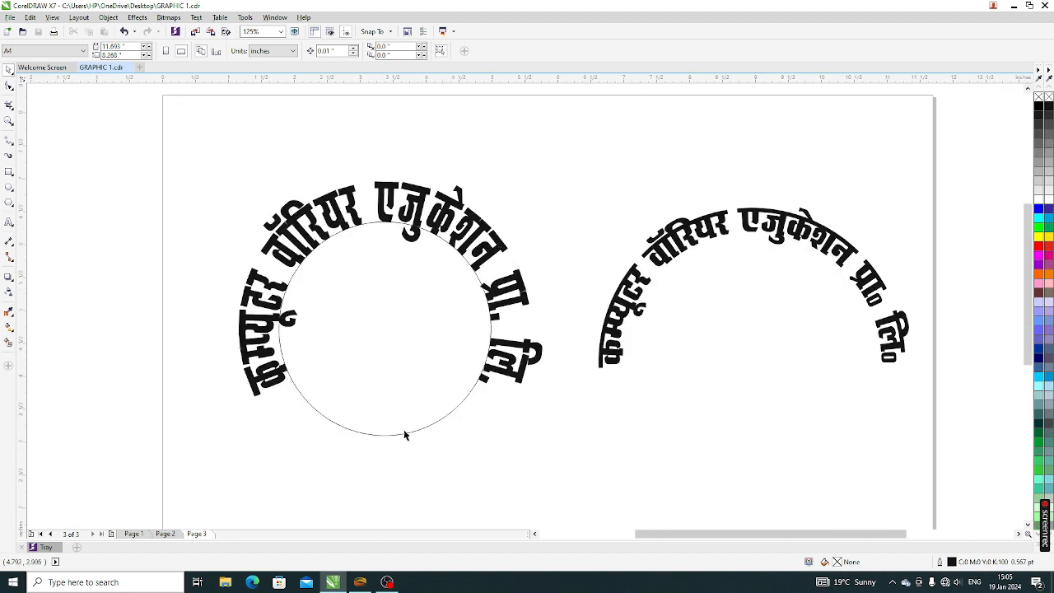
left_click(390, 346)
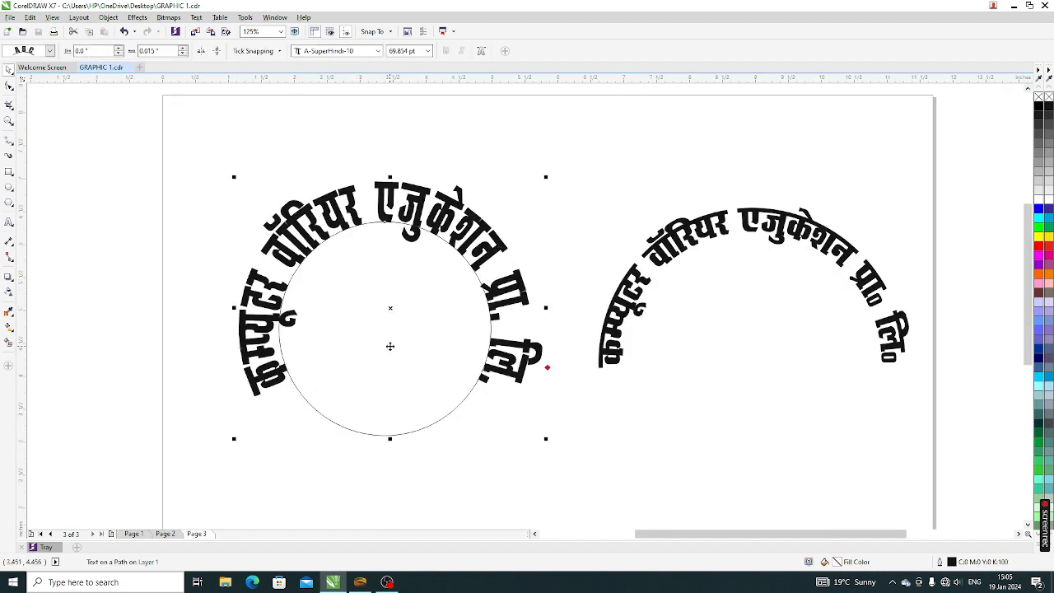
key("Delete")
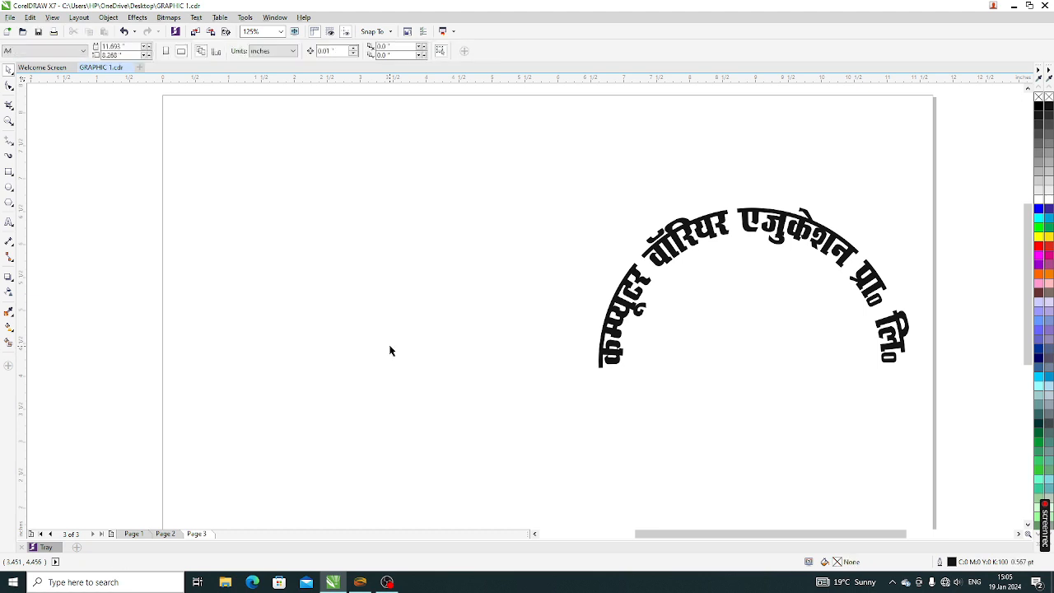
left_click_drag(477, 194, 964, 475)
key("Delete")
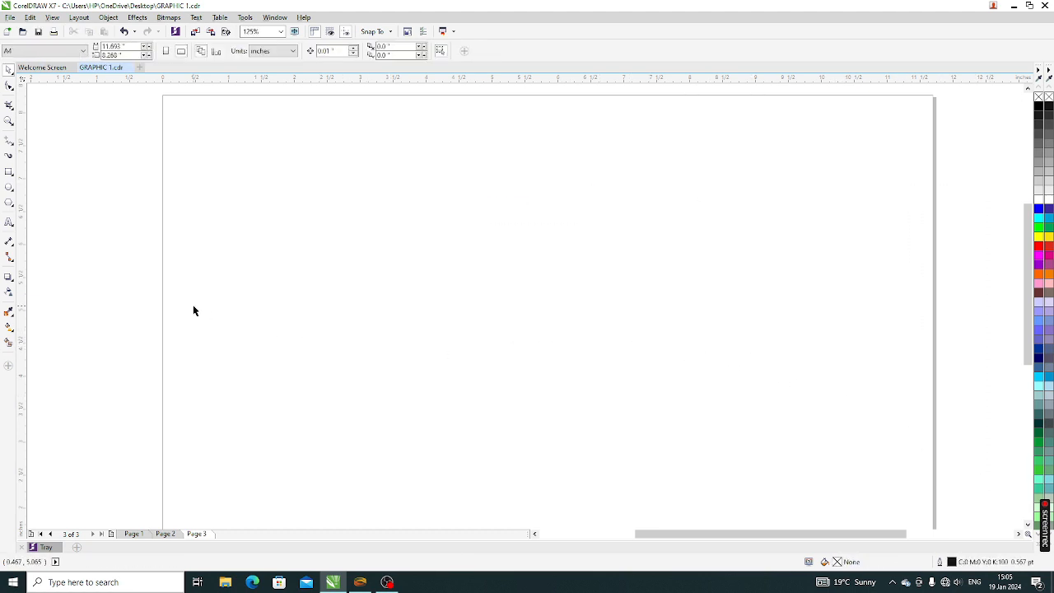
Step: Draw a circle about 4.06 inches in diameter on page 3 and center it on the page
left_click(9, 186)
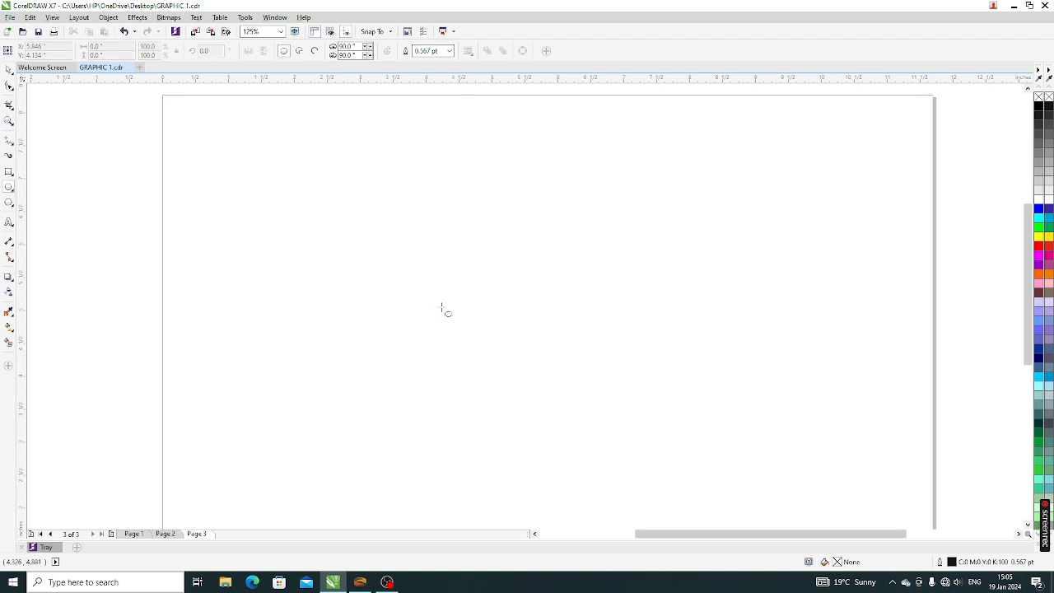
left_click_drag(371, 173, 636, 439)
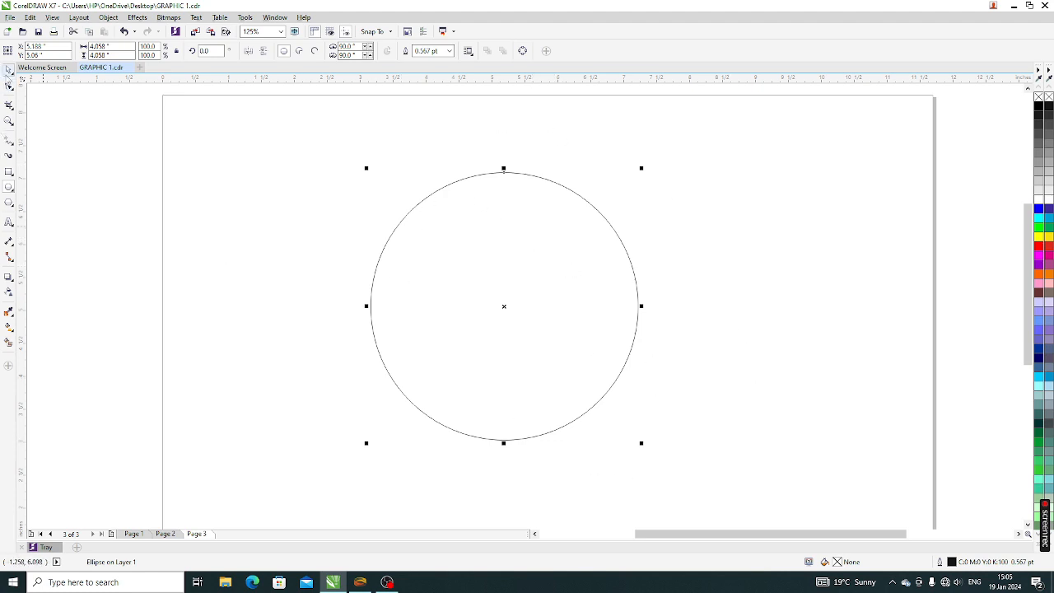
left_click(8, 70)
key("p")
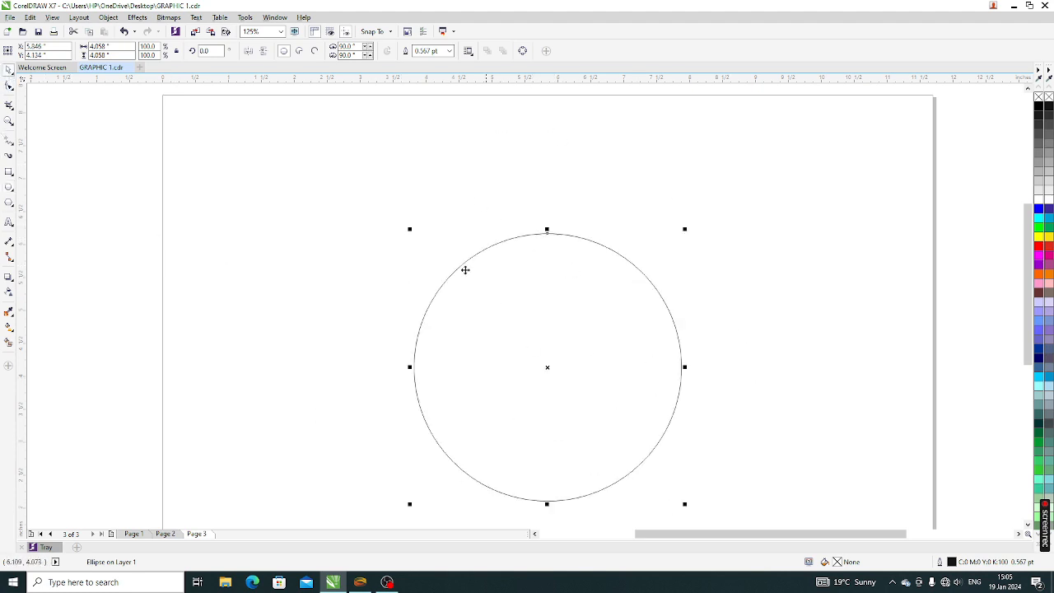
scroll(321, 274, "down", 1)
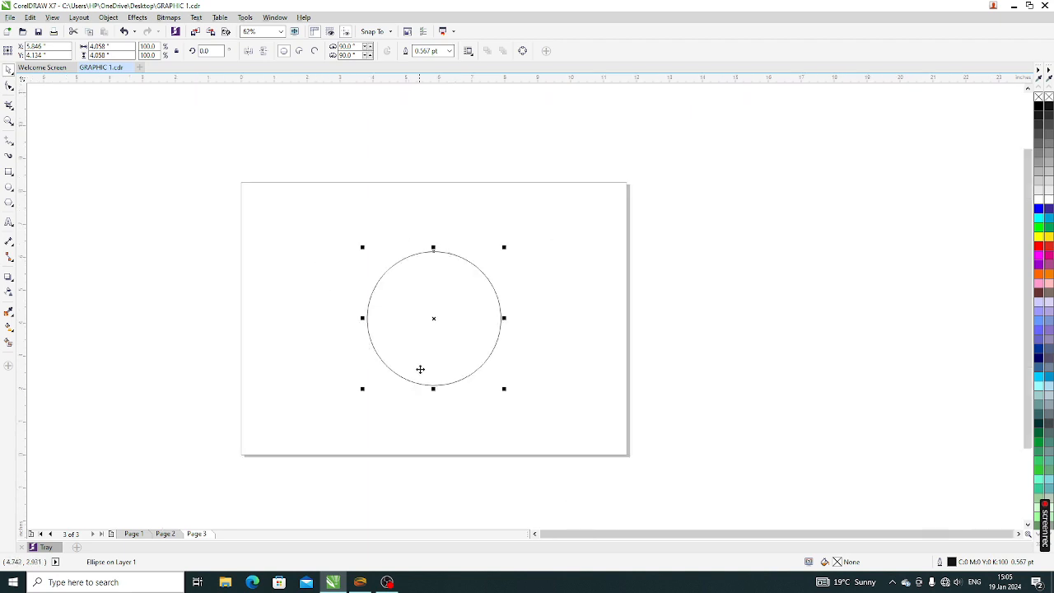
key("F4")
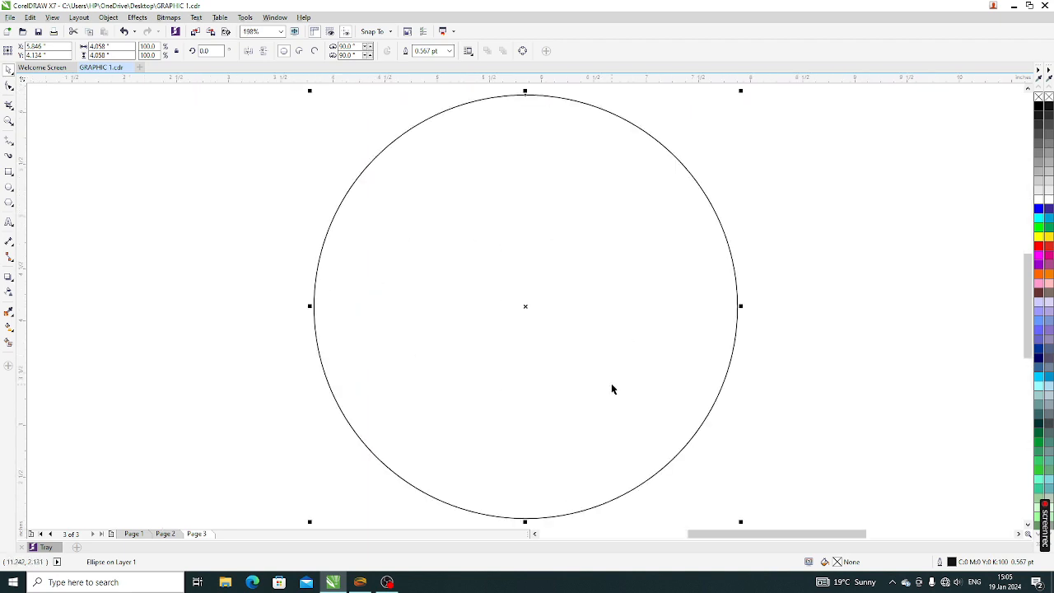
Step: Create a smaller concentric copy of the circle, about 2.83 inches in diameter, to form the ring's inner edge
left_click(691, 401)
scroll(452, 359, "down", 1)
left_click(566, 394)
left_click(557, 409)
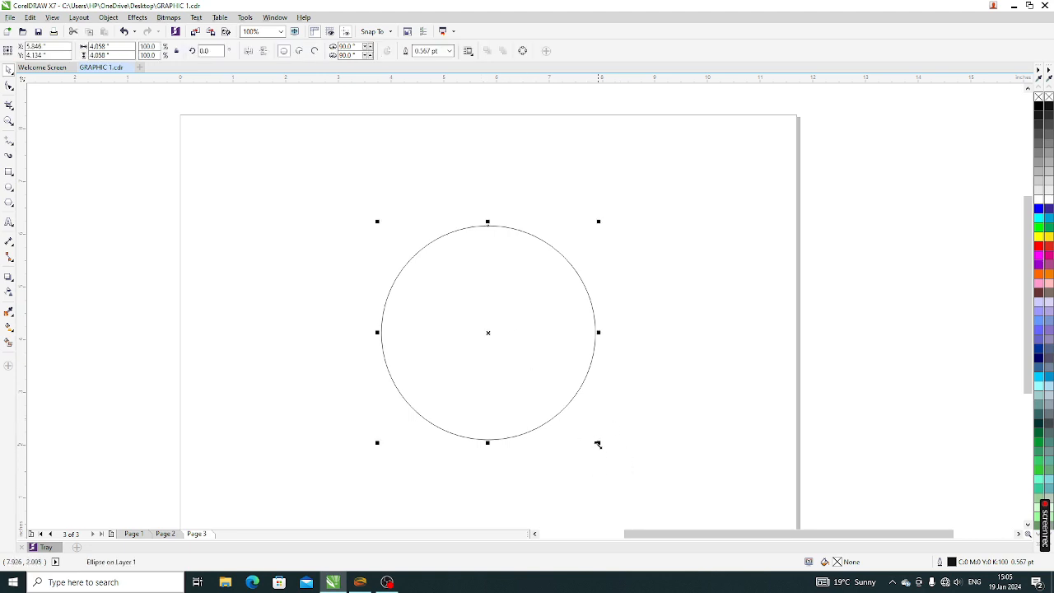
left_click_drag(596, 441, 564, 424)
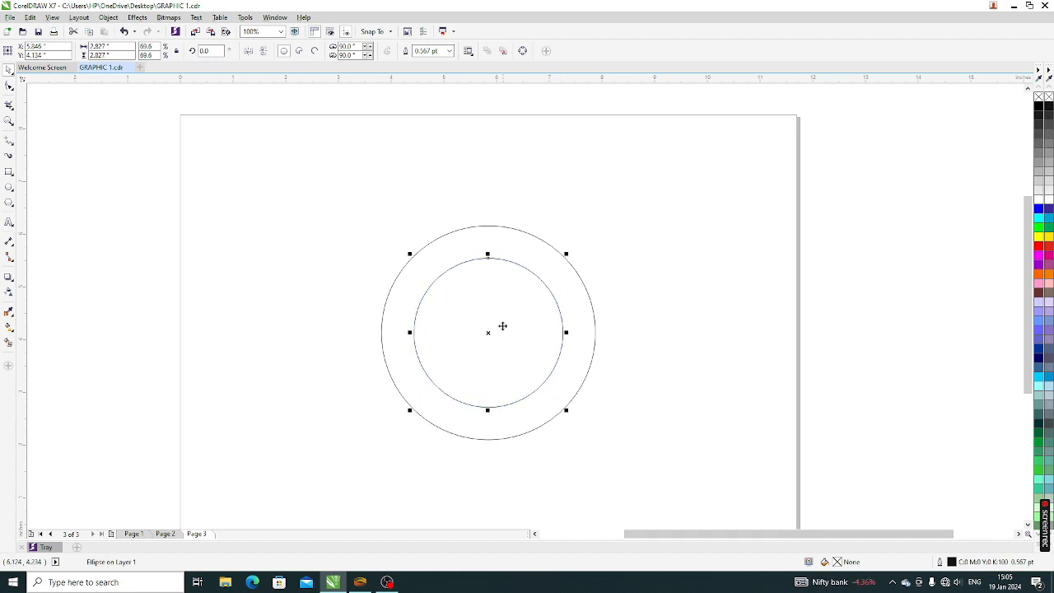
scroll(502, 322, "up", 2)
scroll(449, 233, "down", 2)
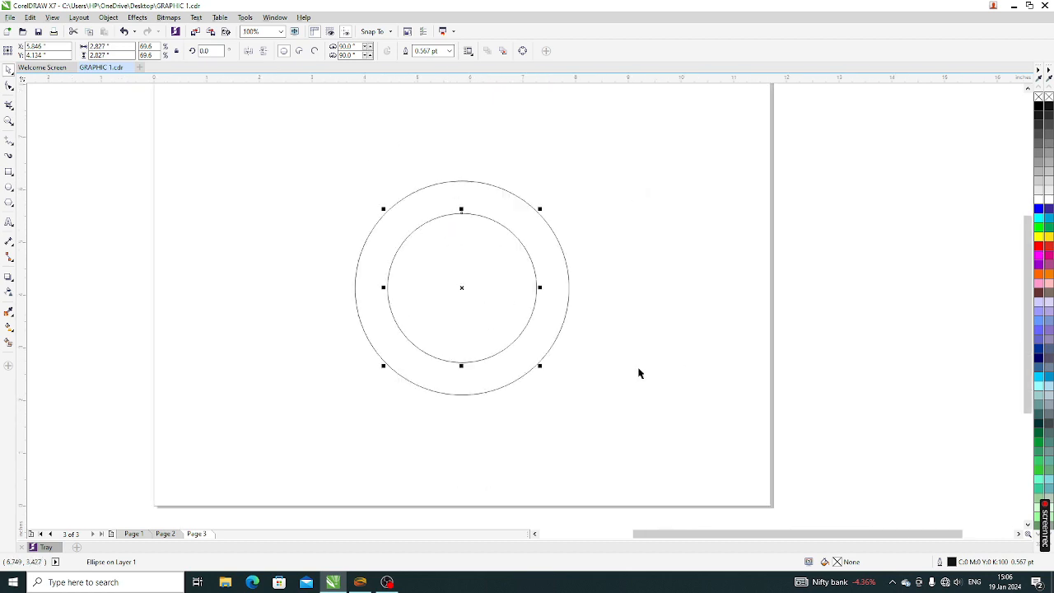
left_click(637, 370)
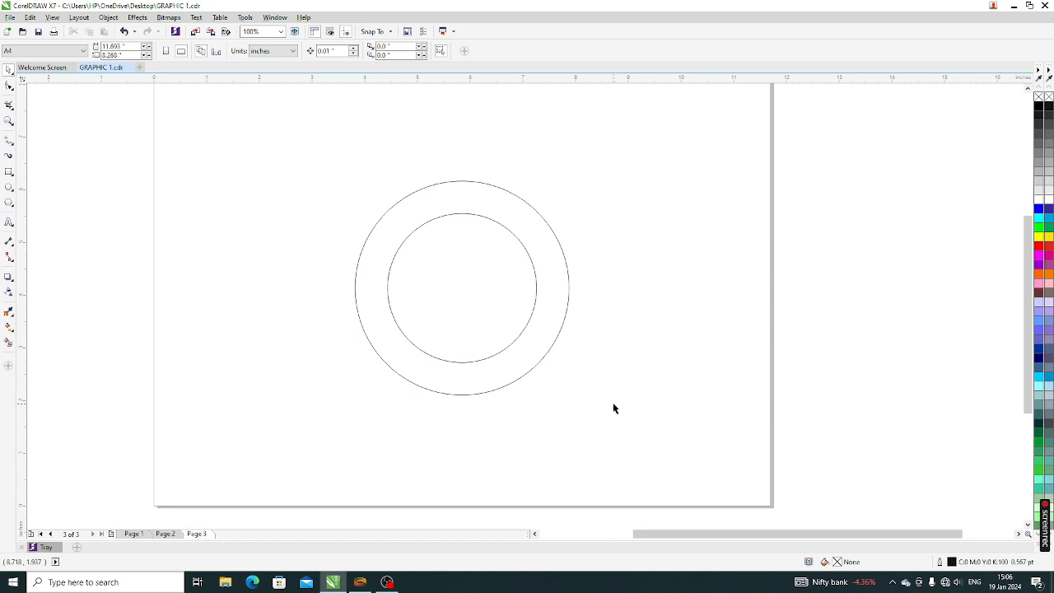
Step: Create an enlarged concentric copy of the inner circle, about 3.45 inches in diameter, midway between the two existing circles
scroll(613, 409, "up", 2)
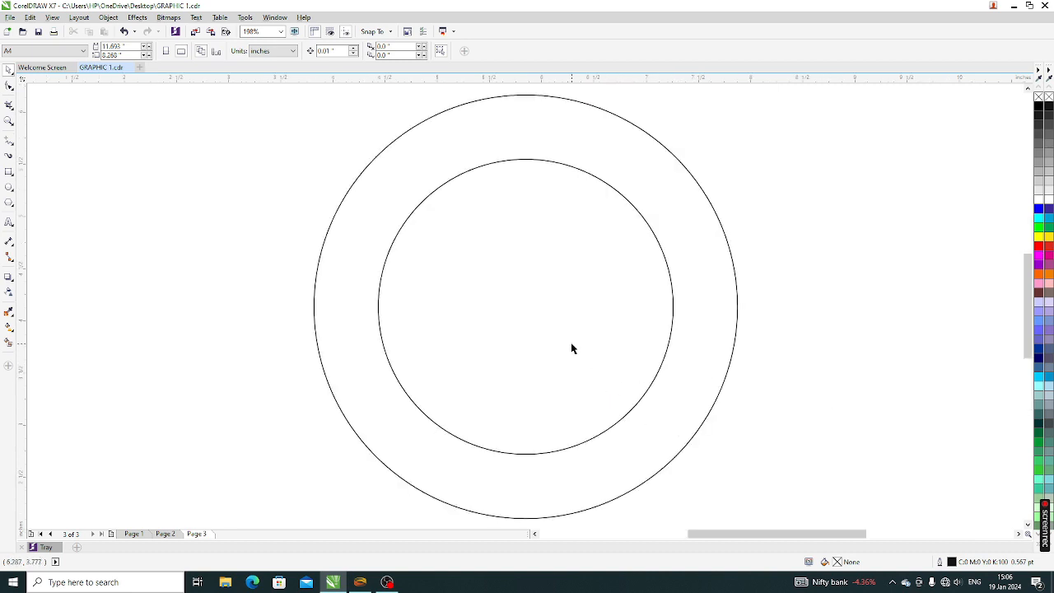
left_click(532, 322)
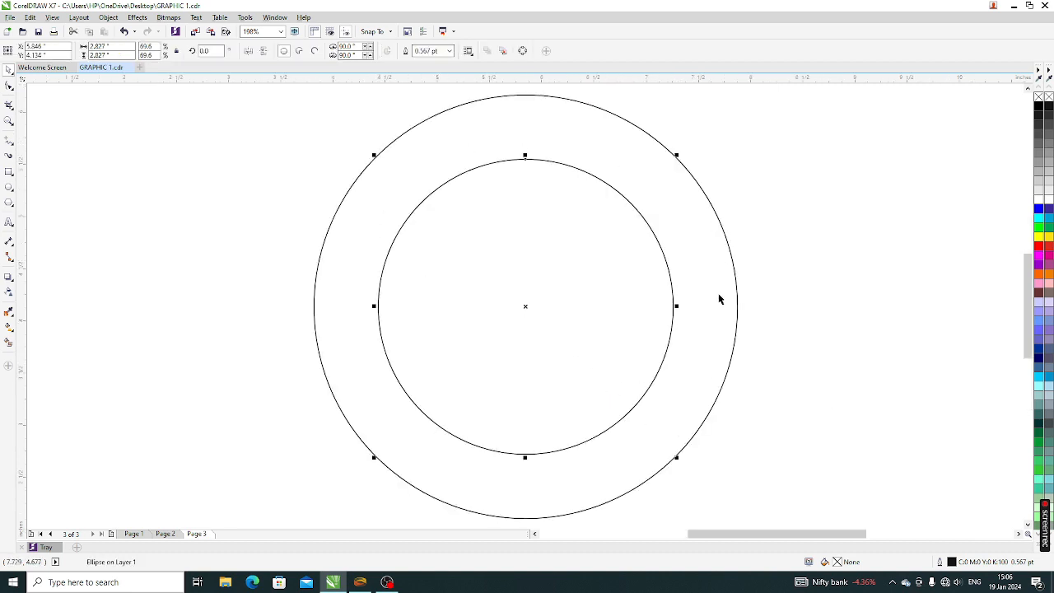
scroll(527, 342, "down", 2)
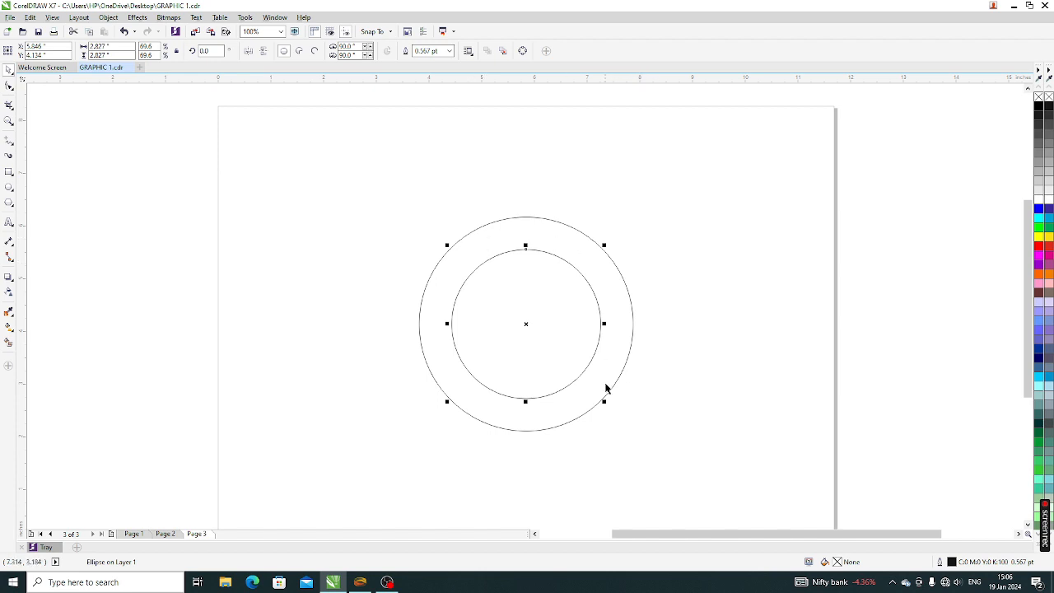
scroll(607, 387, "up", 2)
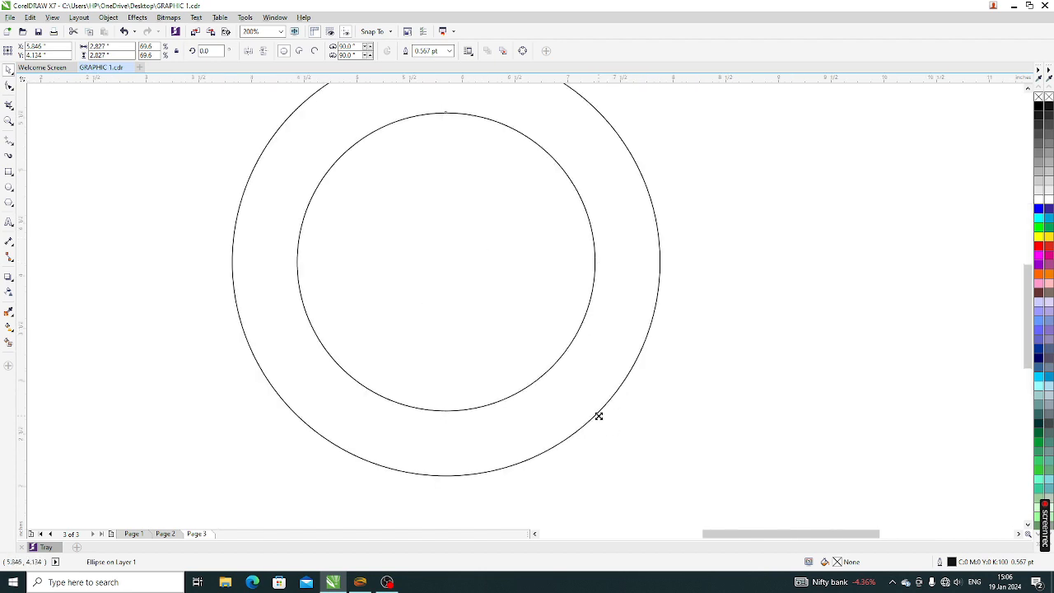
left_click_drag(598, 416, 635, 449)
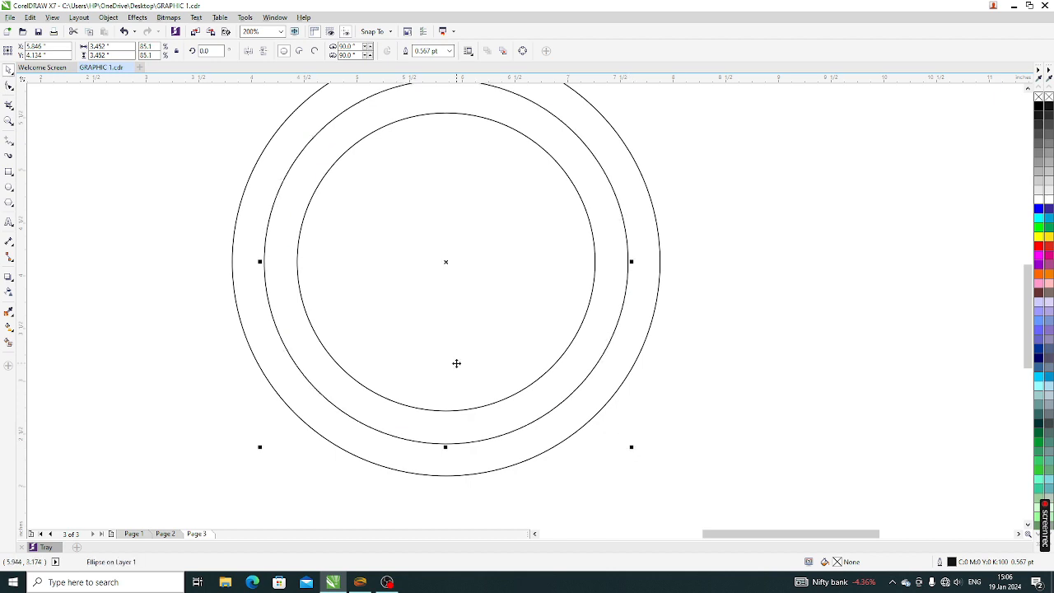
scroll(452, 348, "down", 2)
scroll(487, 228, "up", 2)
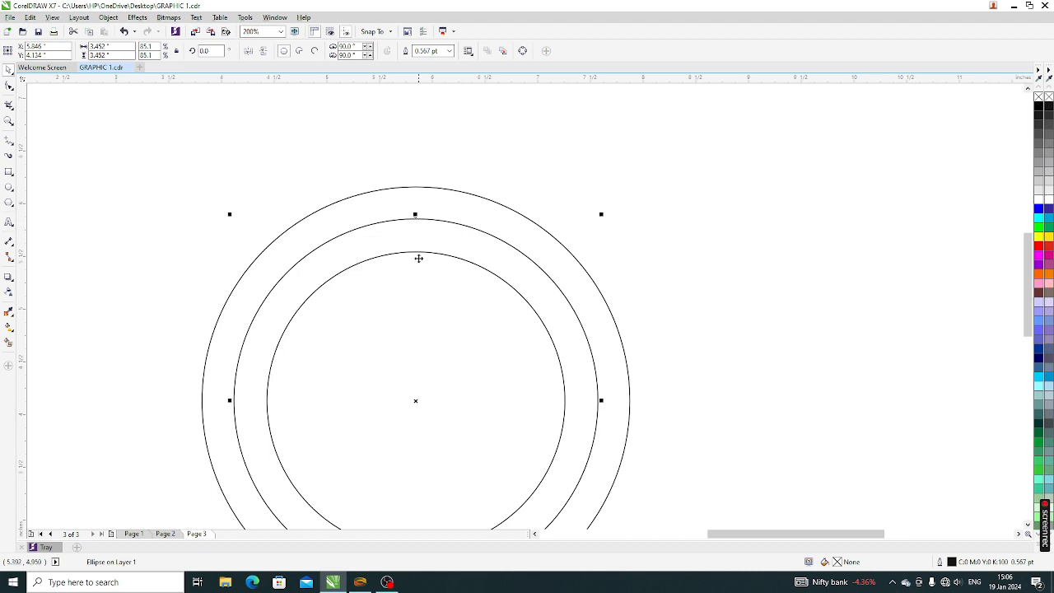
Step: Convert the middle circle into an open arc with the Shape tool active
scroll(418, 258, "down", 2)
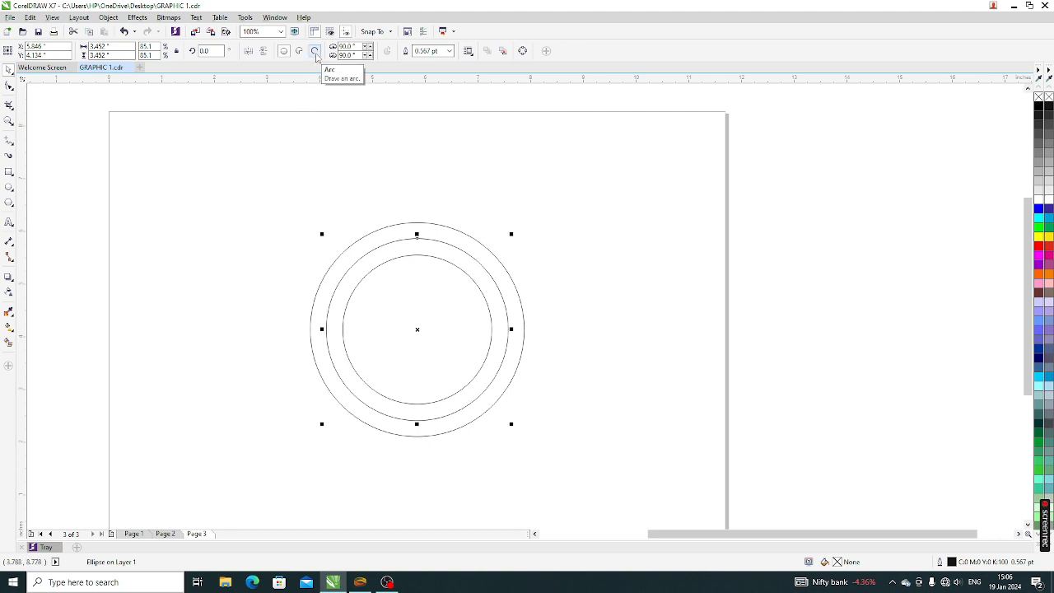
left_click(8, 86)
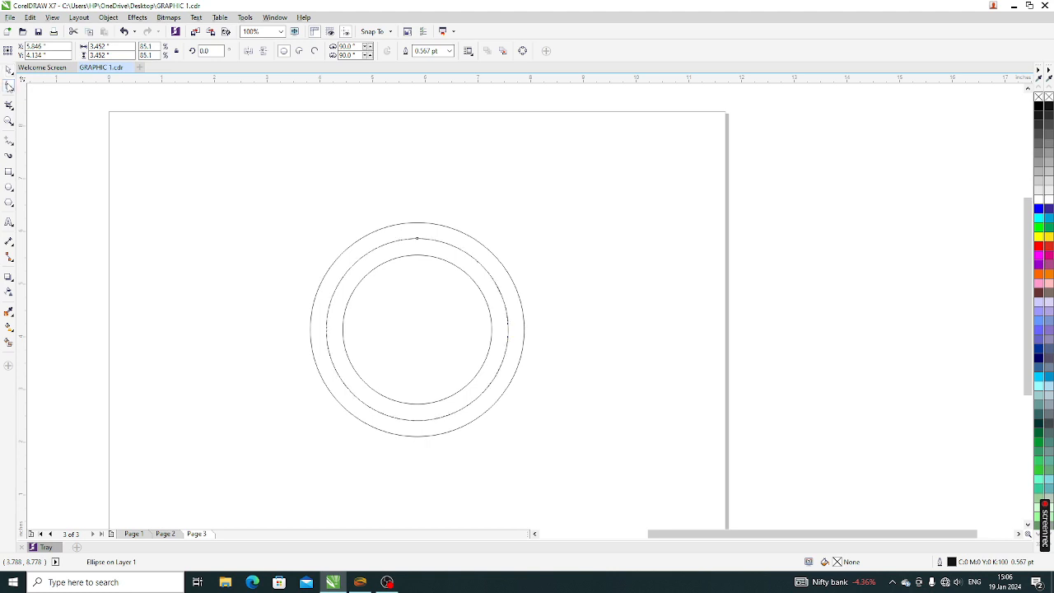
left_click(314, 52)
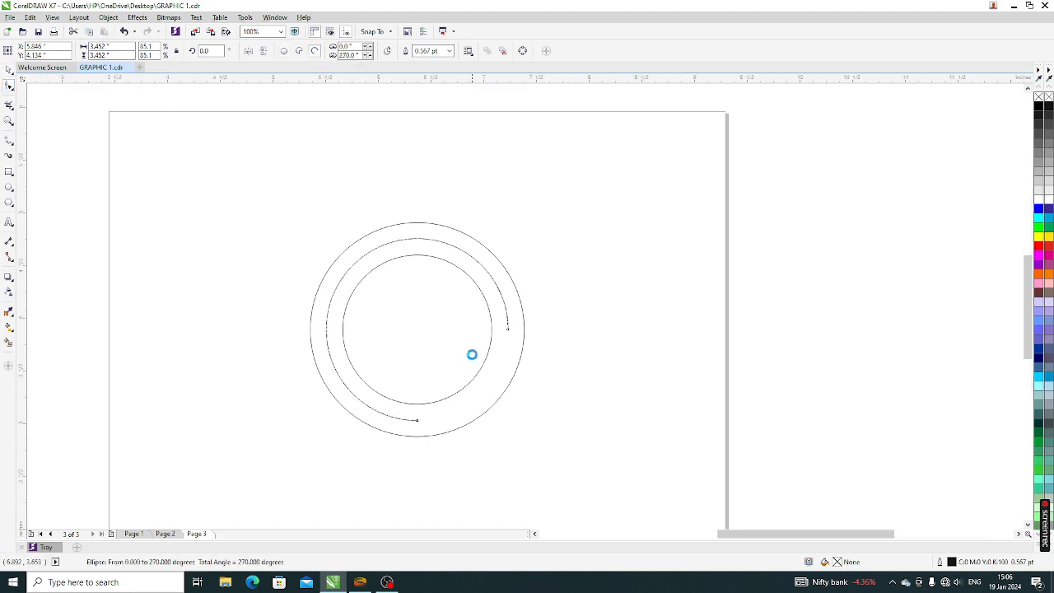
scroll(473, 359, "up", 1)
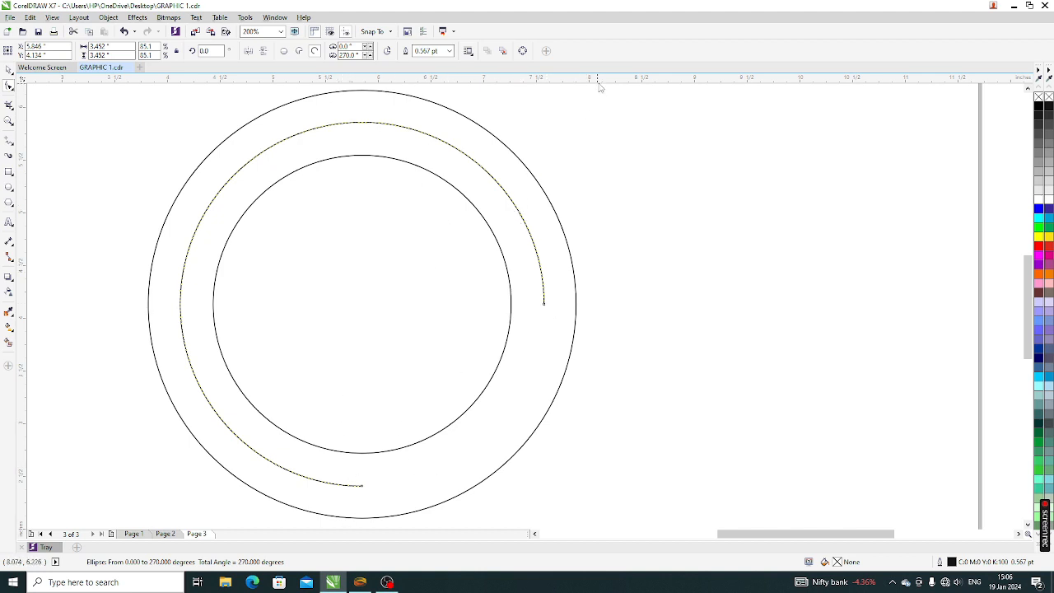
Step: Place a horizontal guideline through the circles' center and shorten the middle arc to the upper half, spanning about 180.6 degrees
left_click_drag(603, 86, 617, 306)
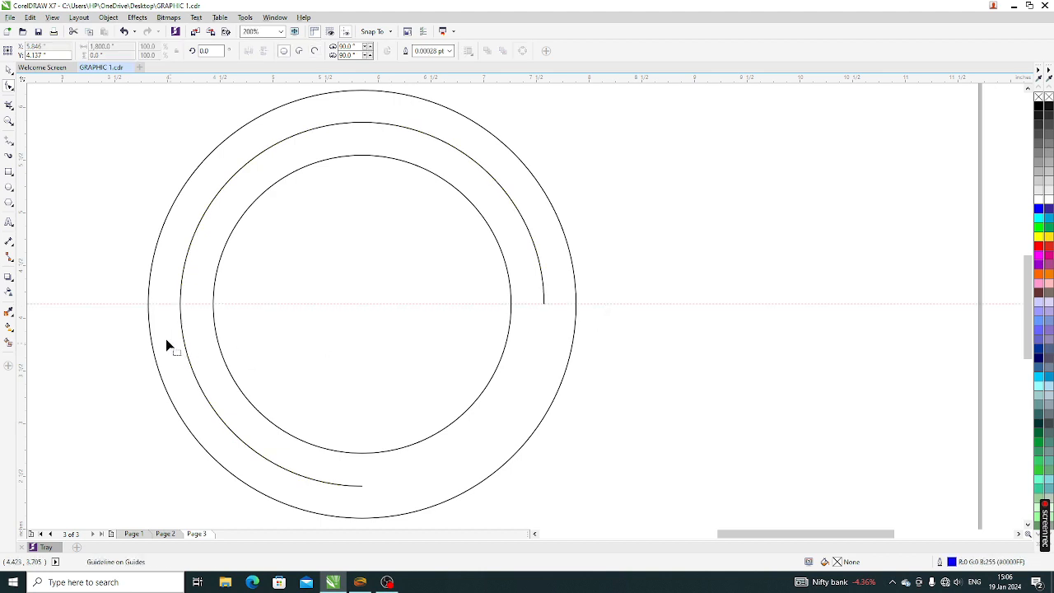
left_click(360, 485)
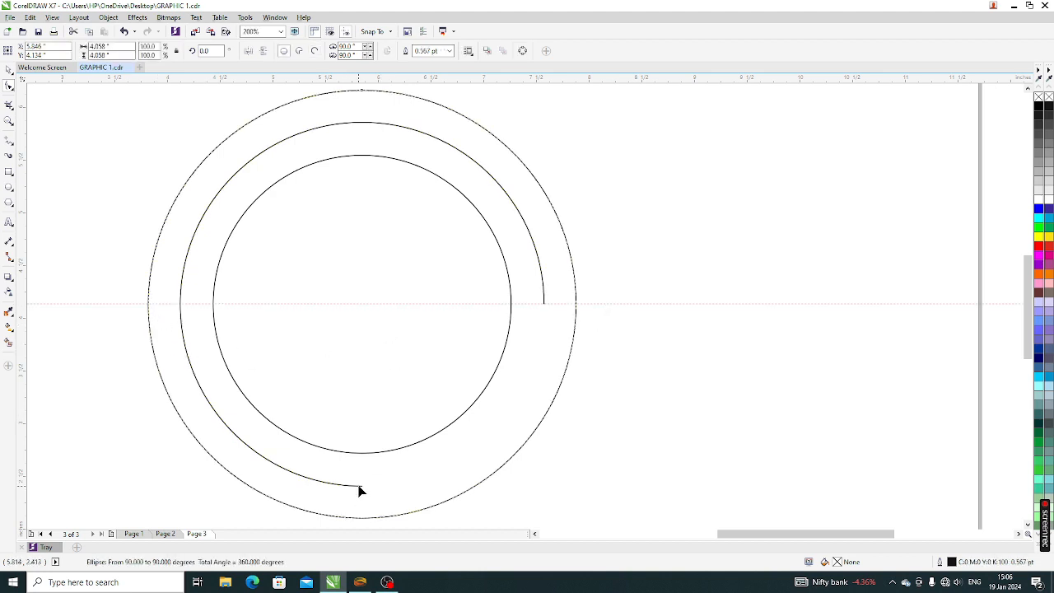
left_click_drag(362, 486, 347, 351)
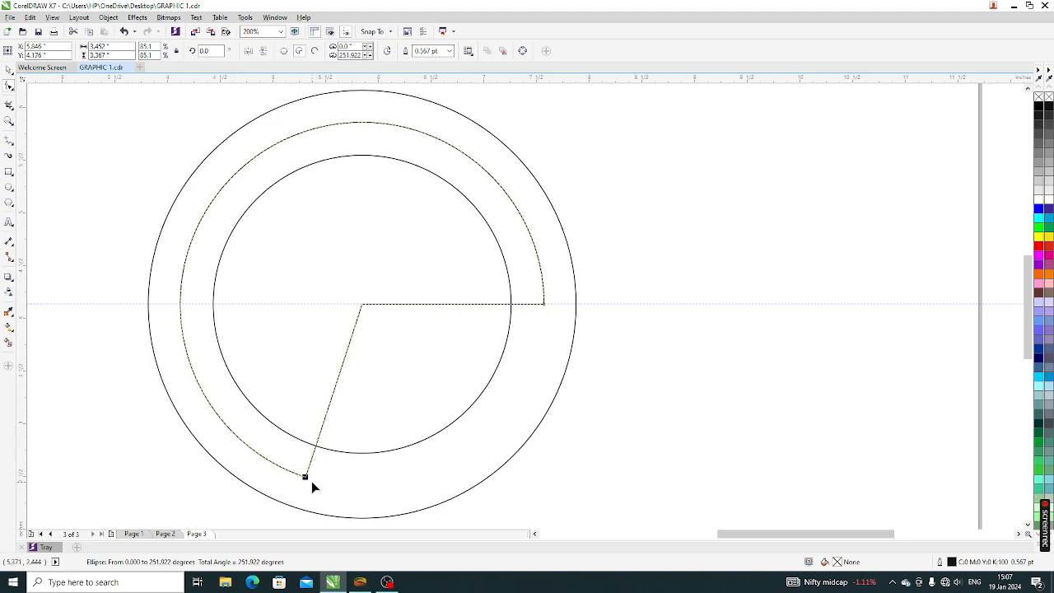
left_click_drag(306, 479, 272, 463)
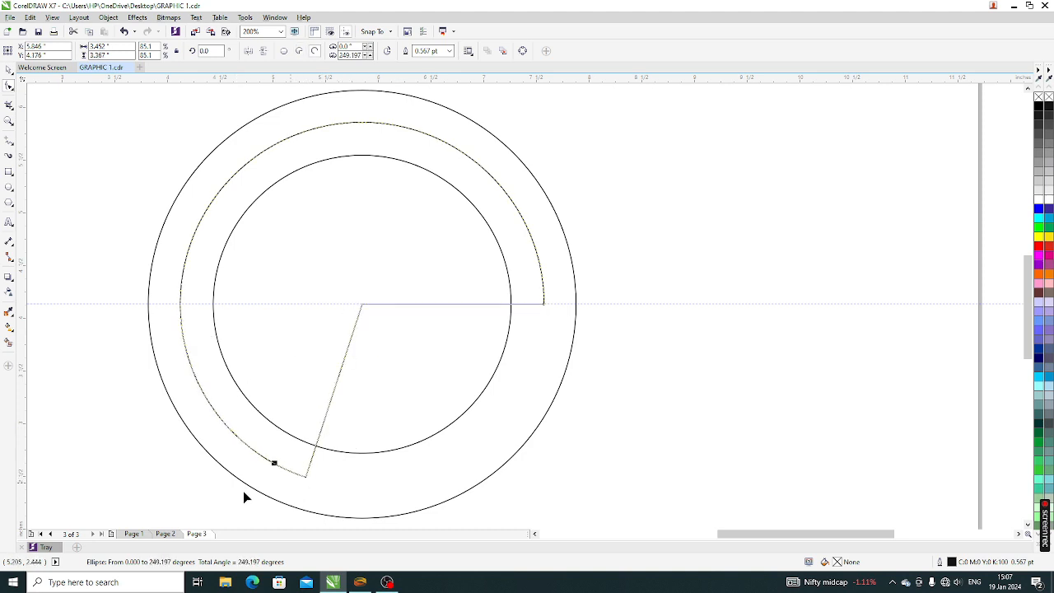
left_click_drag(189, 467, 100, 308)
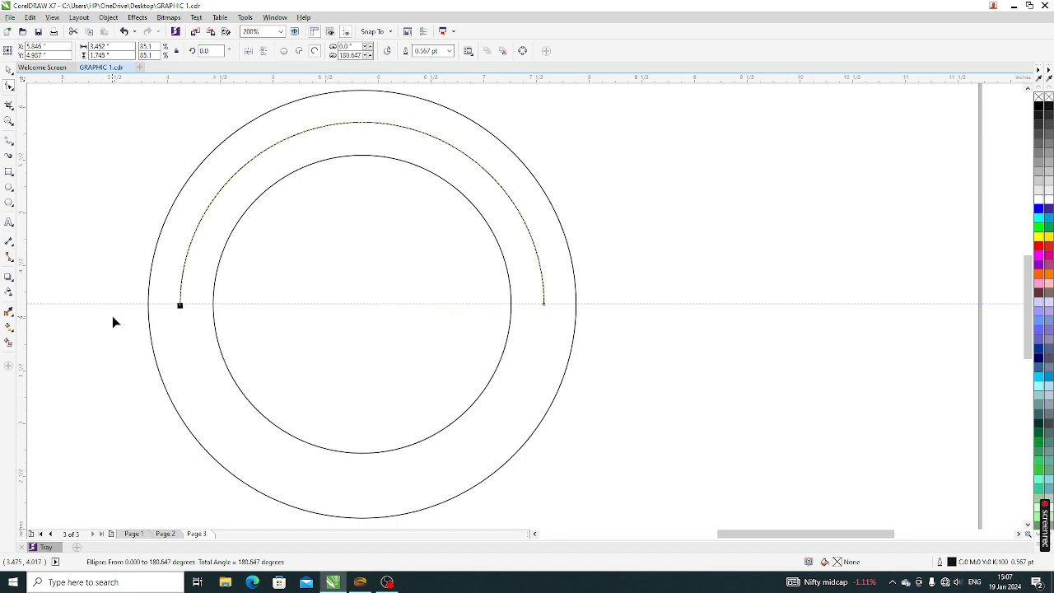
left_click(9, 85)
scroll(552, 318, "down", 1)
left_click(614, 274)
scroll(473, 306, "down", 1)
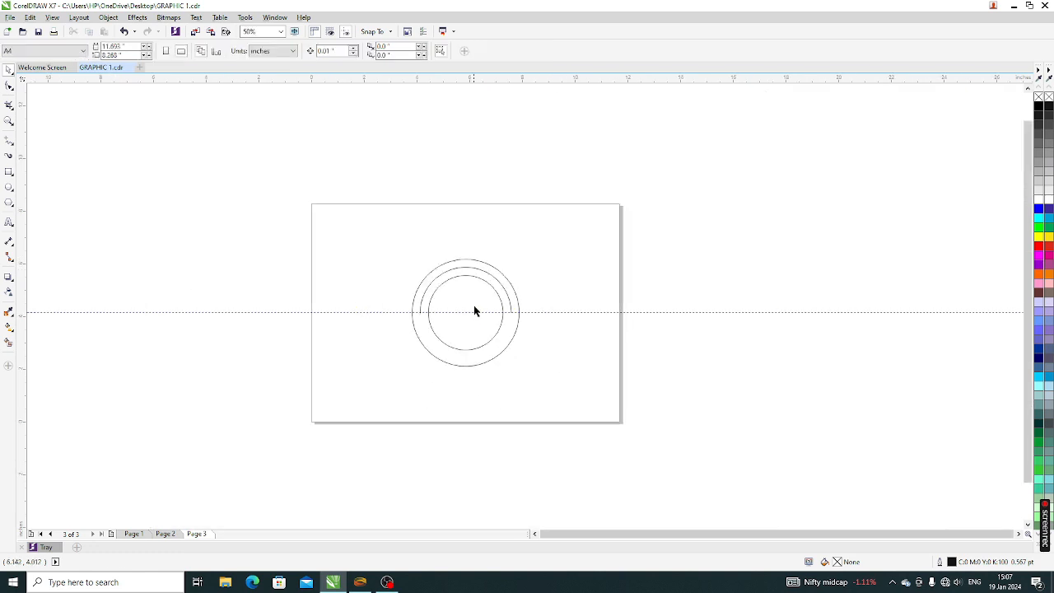
scroll(478, 275, "up", 1)
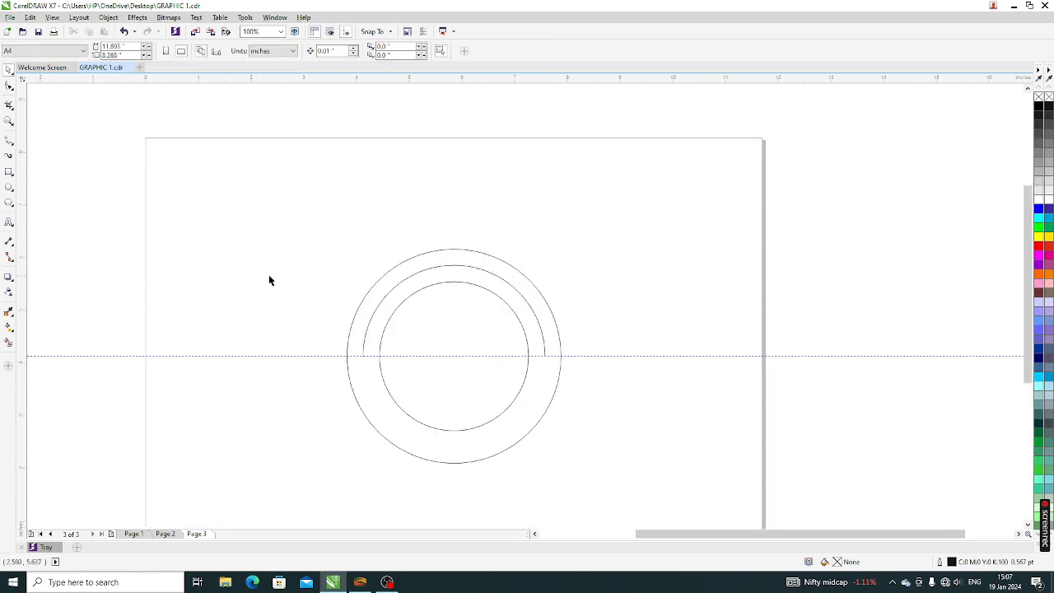
Step: Add the artistic text "कम्प्यूटर वॉरियर एजुकेशन प्रा. लि." above the circles in the A-SuperHindi-10 font
left_click(9, 222)
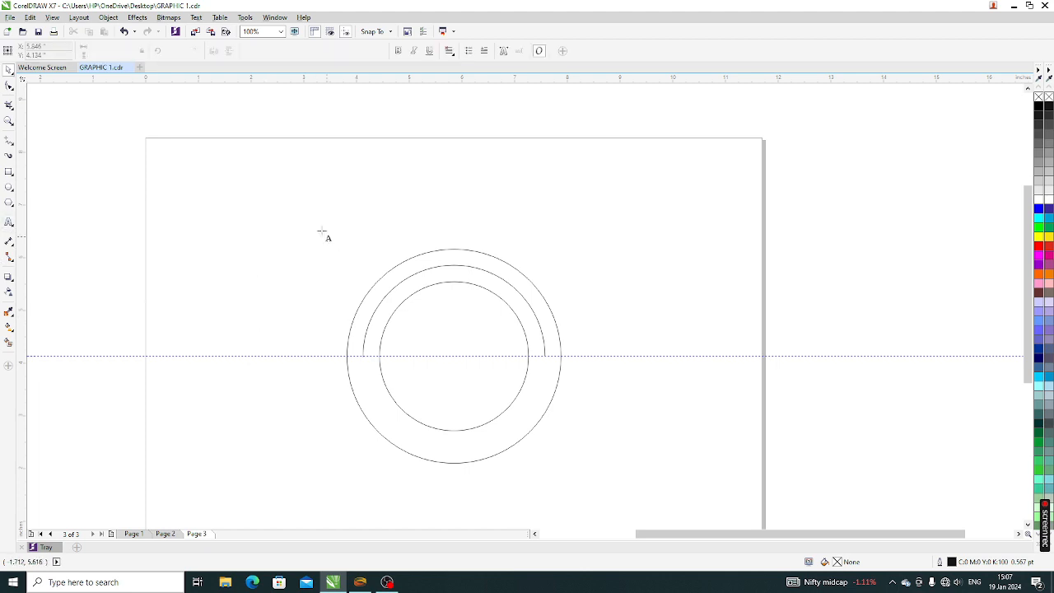
left_click(318, 222)
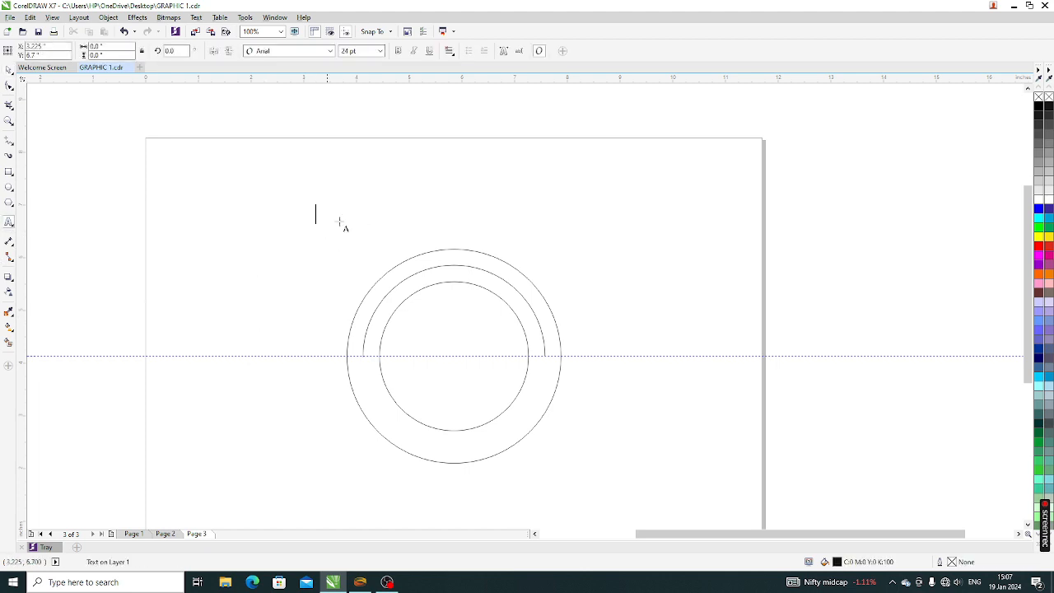
left_click(329, 51)
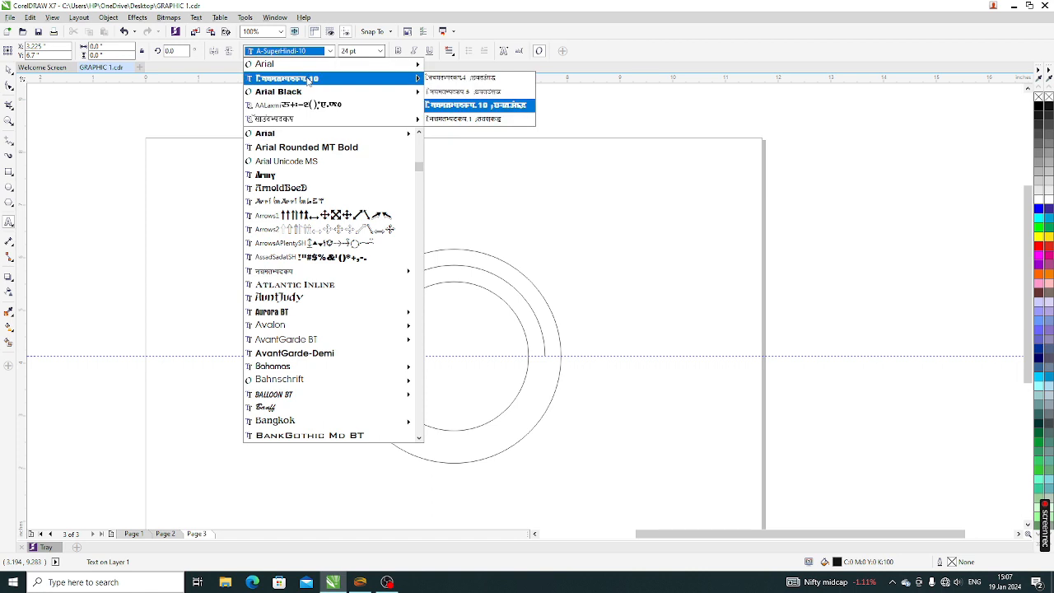
left_click(308, 79)
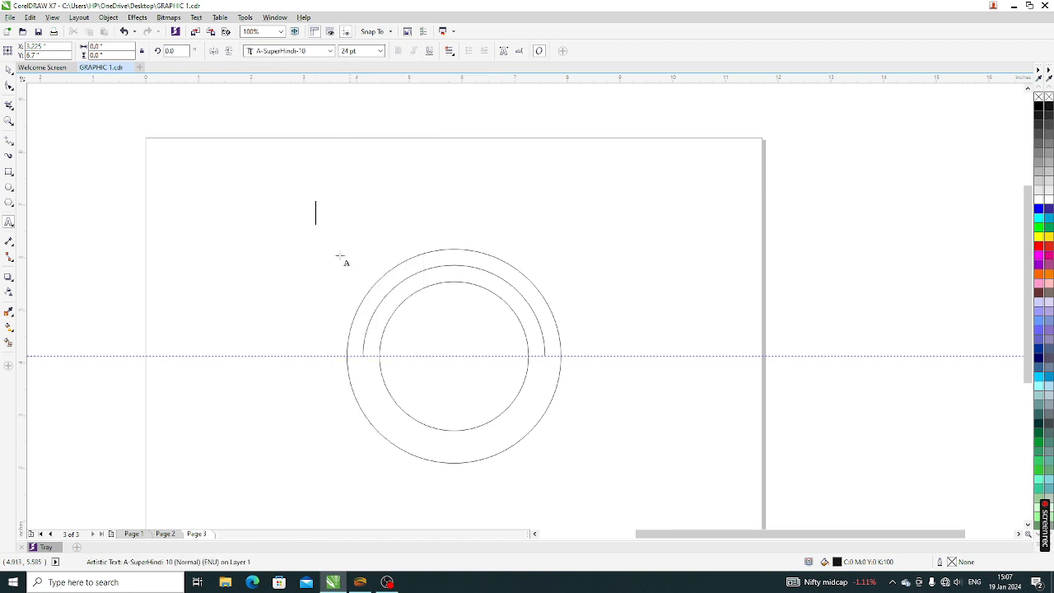
scroll(299, 188, "up", 2)
scroll(315, 237, "down", 1)
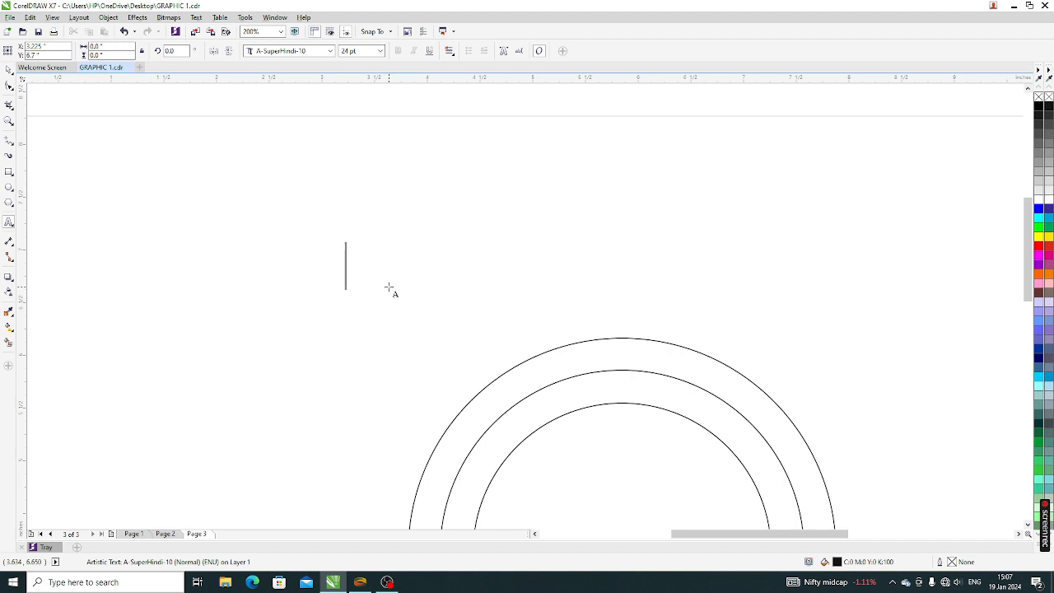
type("कम्प")
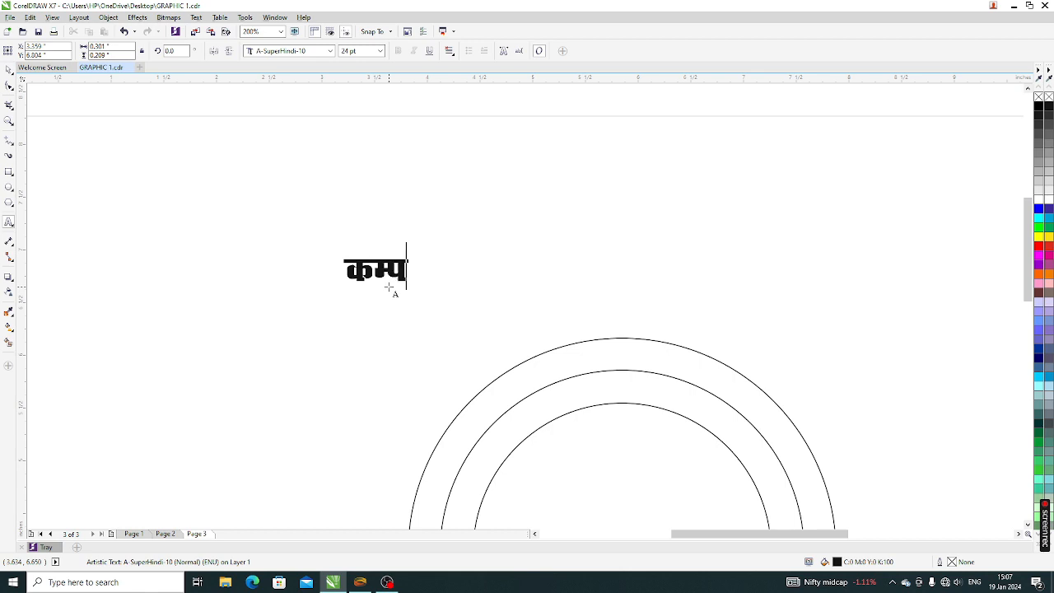
key("BackSpace")
type("प्यूटर ")
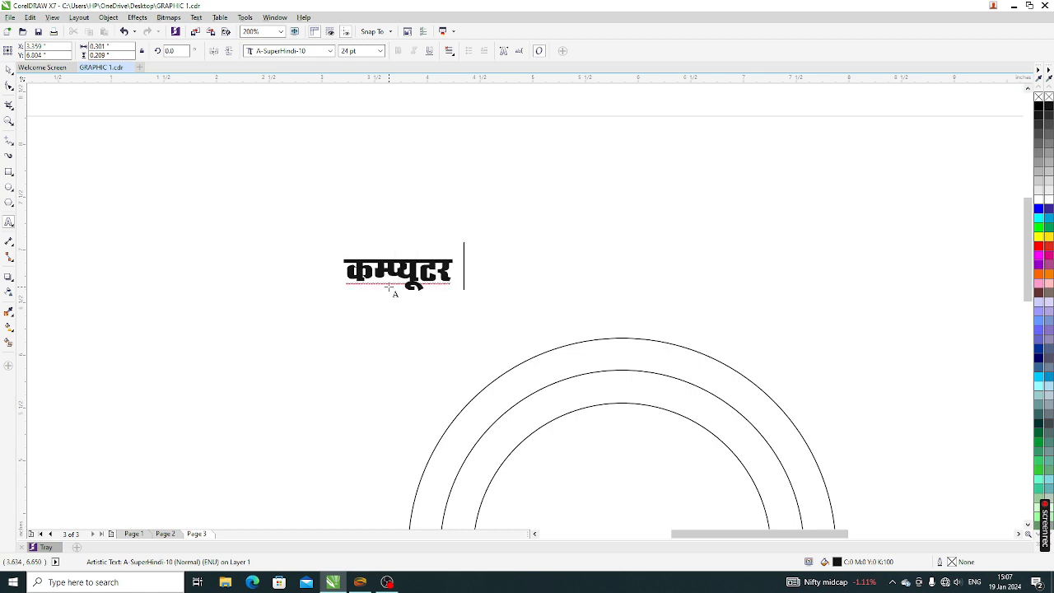
type("कॉरियर")
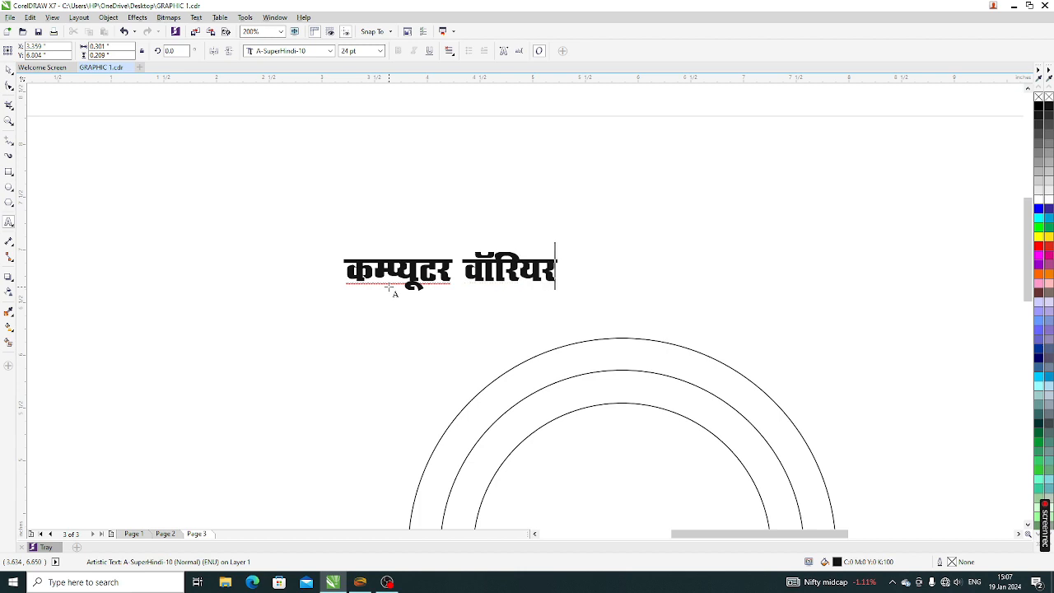
type(" एजु")
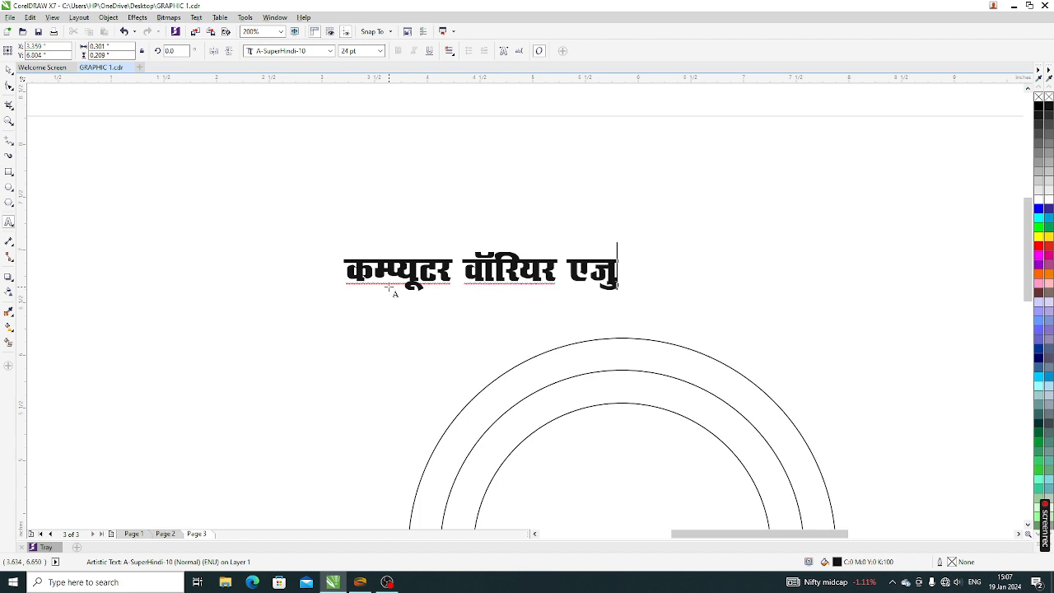
type("केशन प्रा")
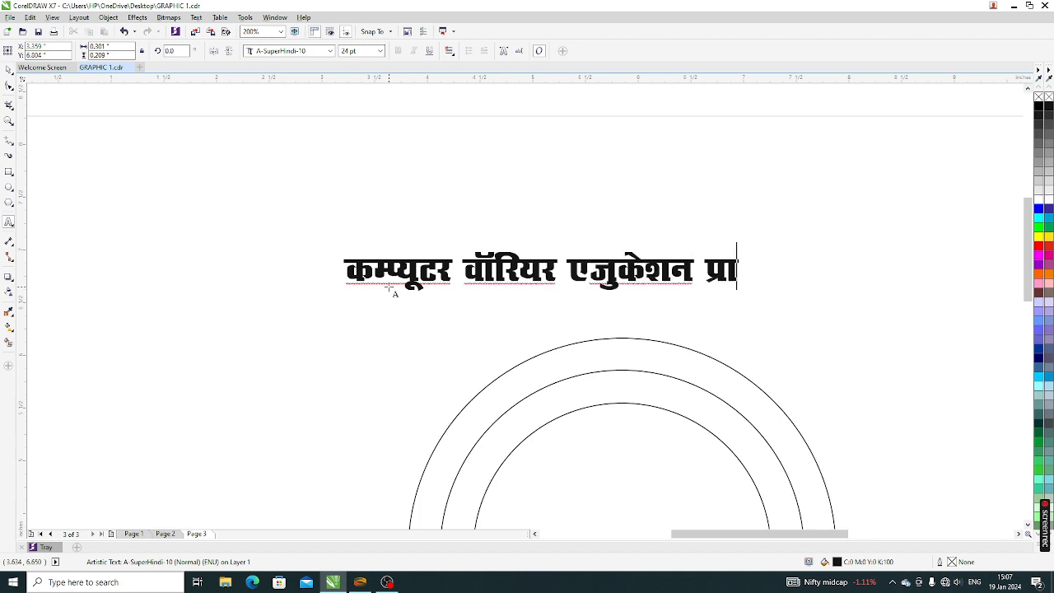
type(". लि")
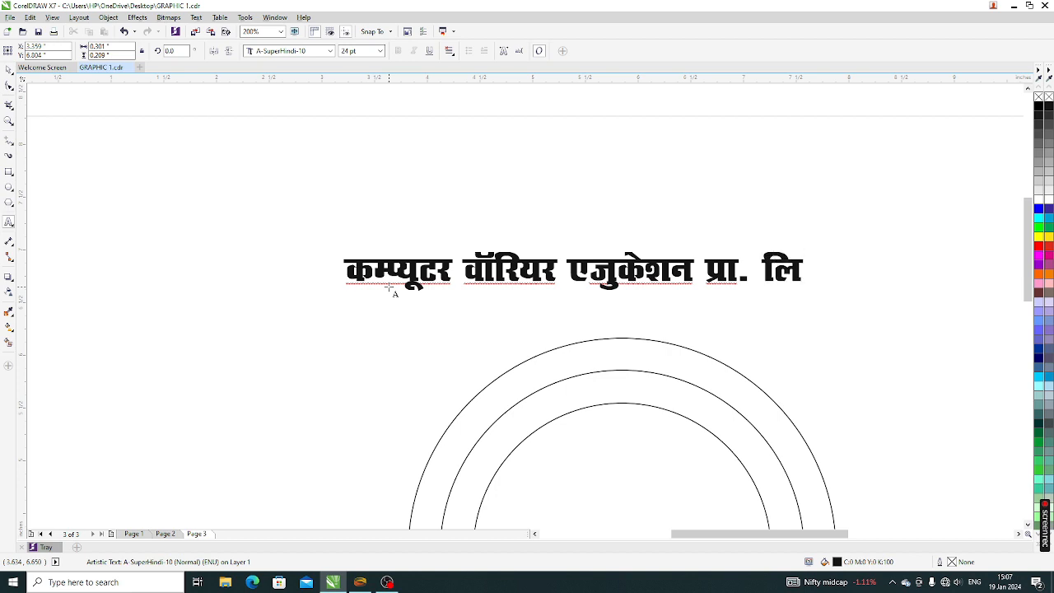
type(".")
key("ctrl+space")
Step: Enlarge the Hindi text slightly to about 4.57 inches wide and 0.40 inches high
scroll(367, 340, "down", 4)
scroll(387, 321, "up", 4)
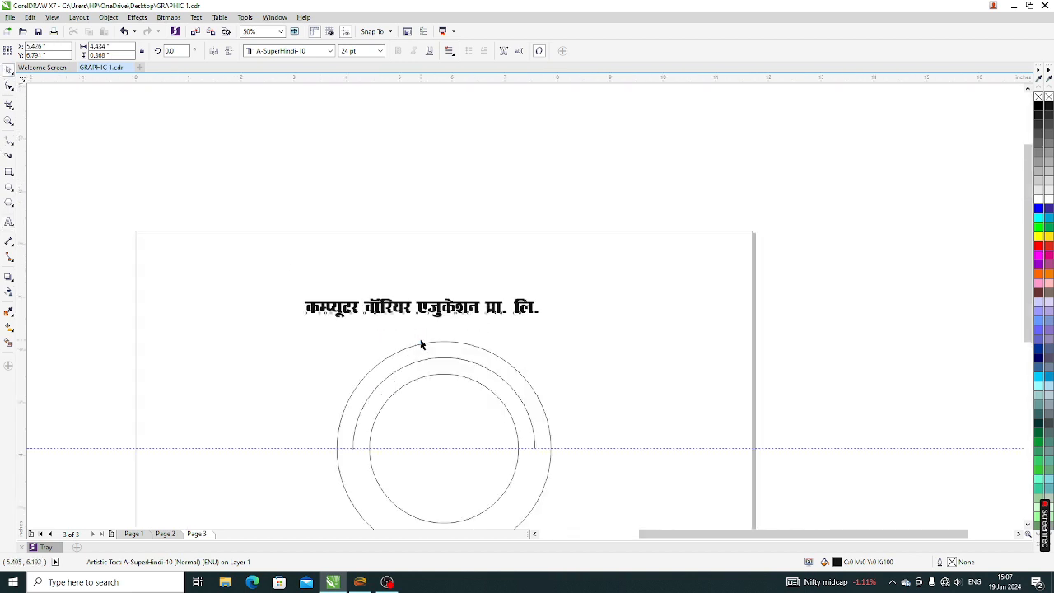
left_click_drag(674, 314, 676, 314)
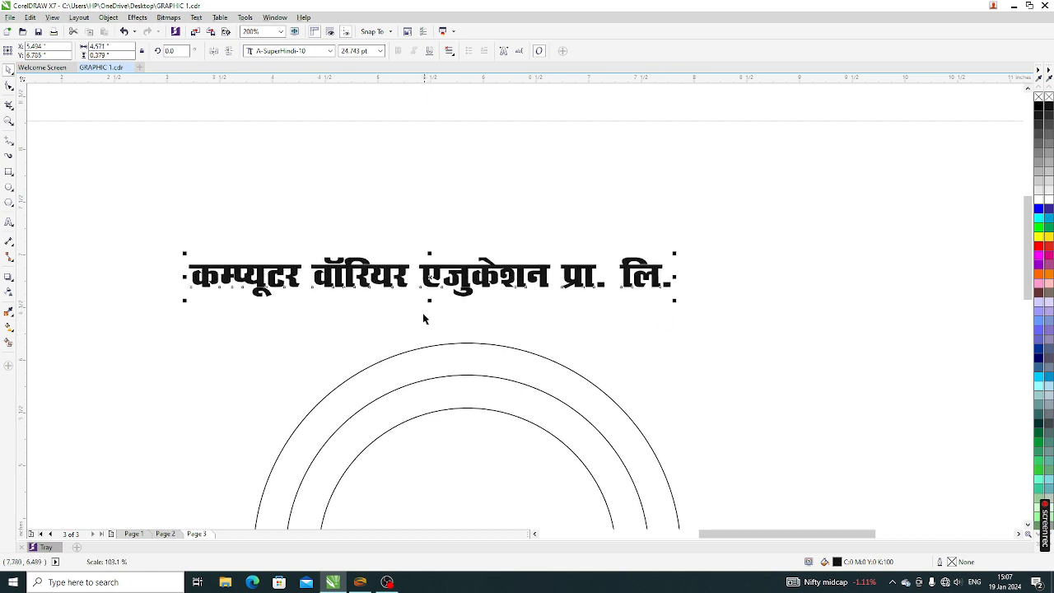
left_click_drag(430, 303, 430, 307)
scroll(519, 244, "down", 2)
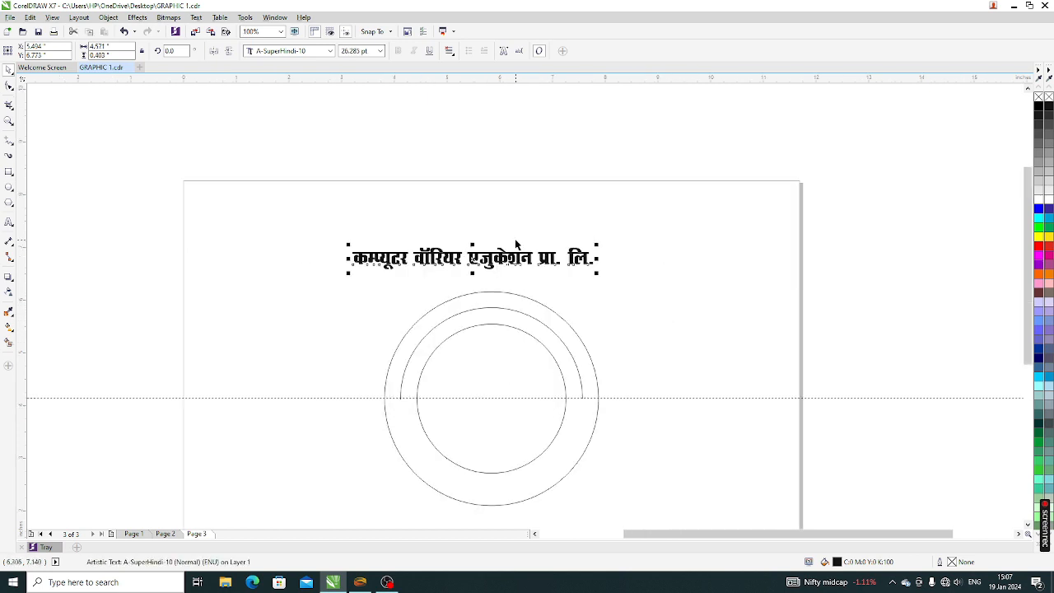
Step: Place a duplicate of the Hindi text line near the page's upper-right corner, keeping the original above the circles
left_click(472, 258)
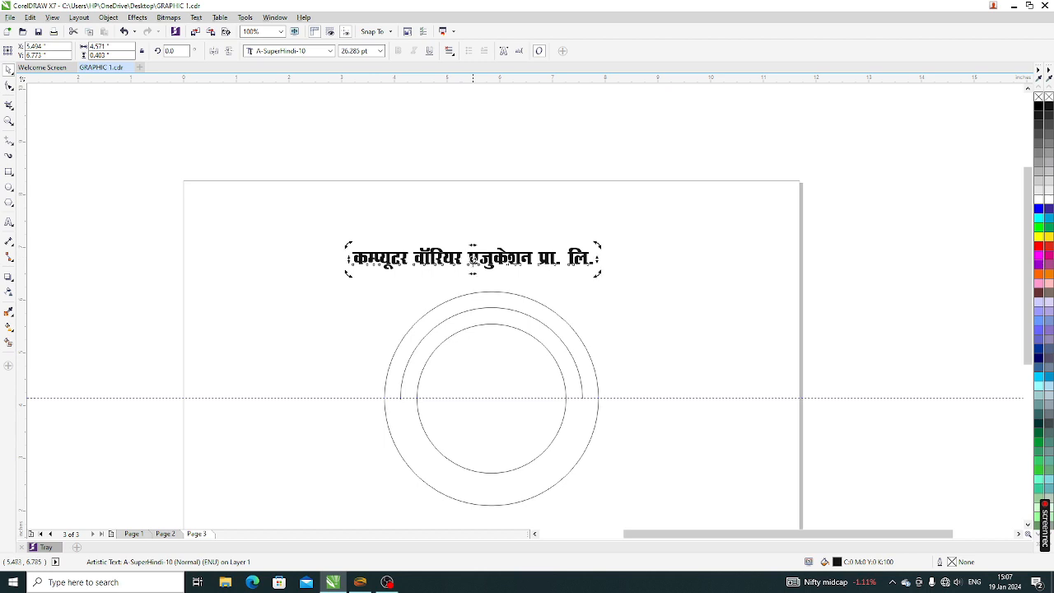
left_click(472, 260)
left_click_drag(471, 260, 664, 203)
right_click(664, 203)
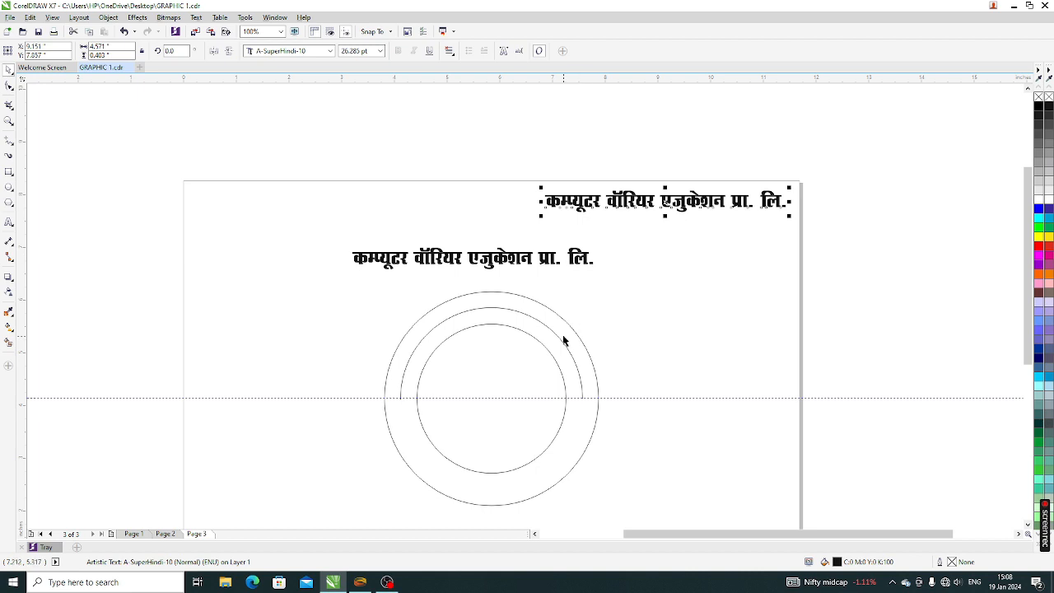
scroll(562, 334, "up", 1)
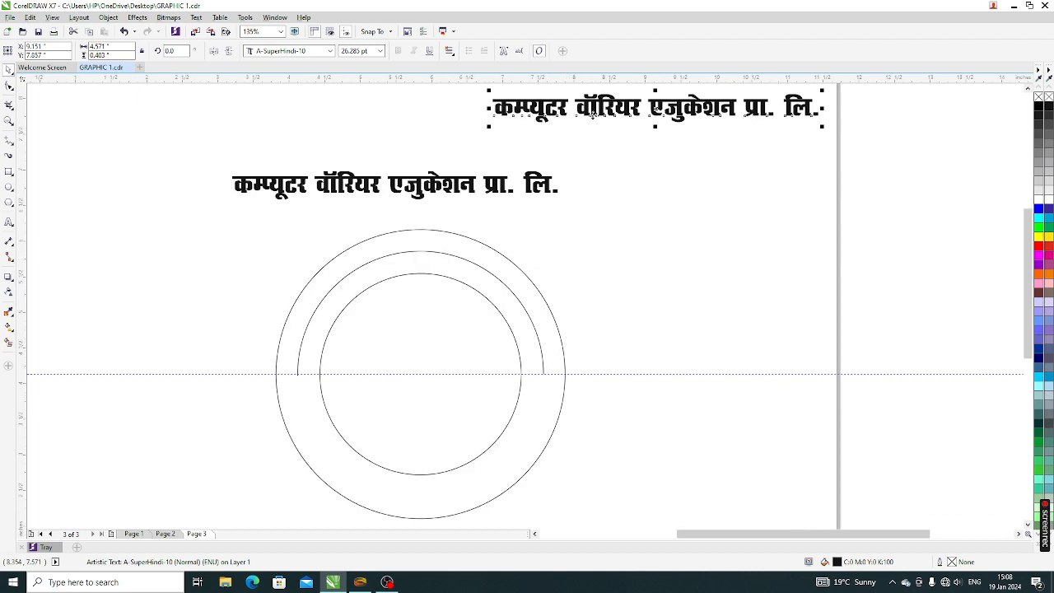
left_click(607, 176)
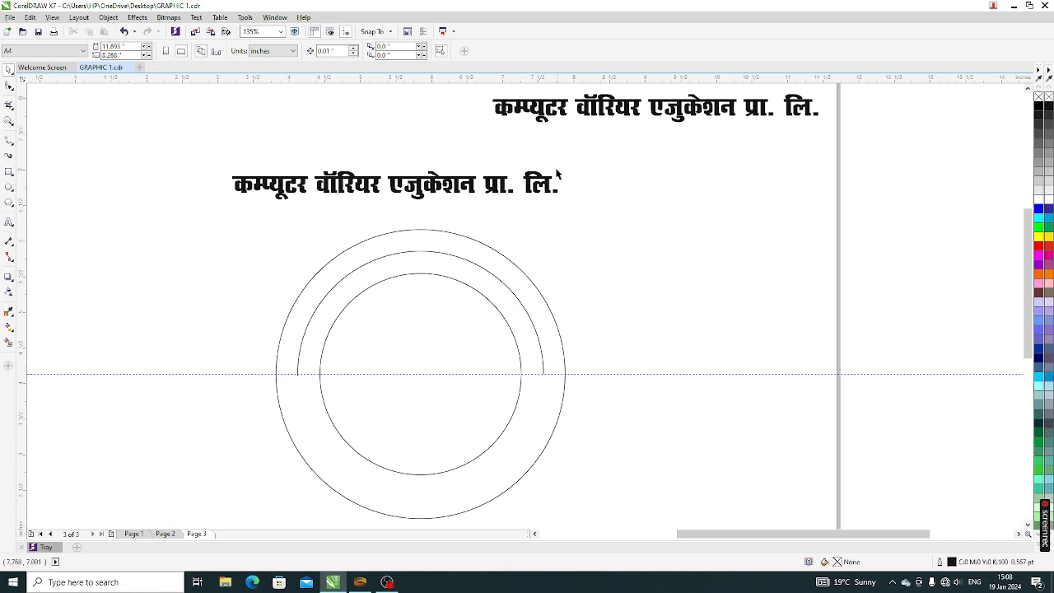
left_click(543, 115)
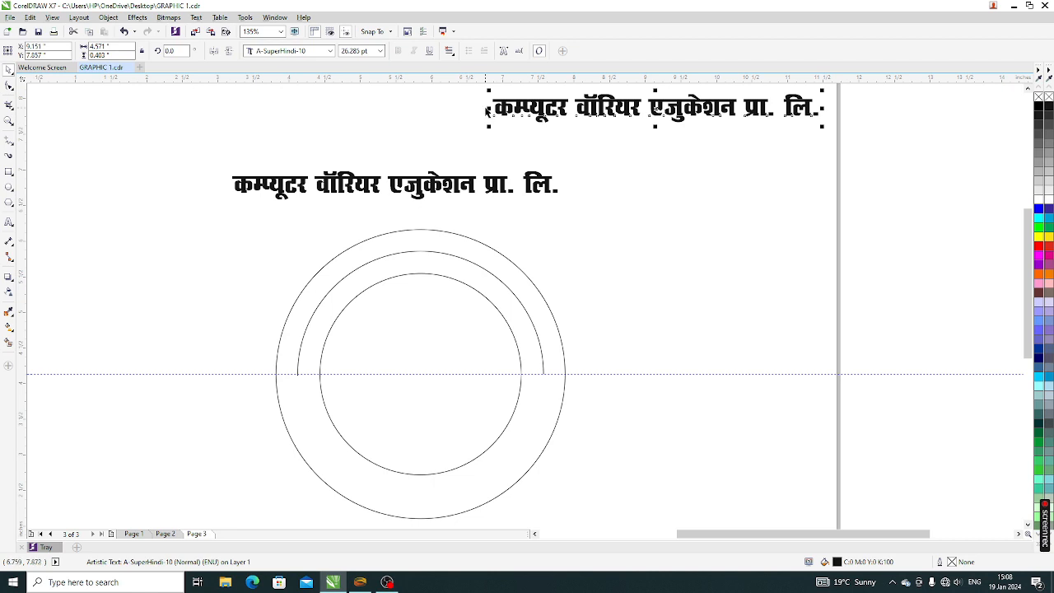
left_click(629, 238)
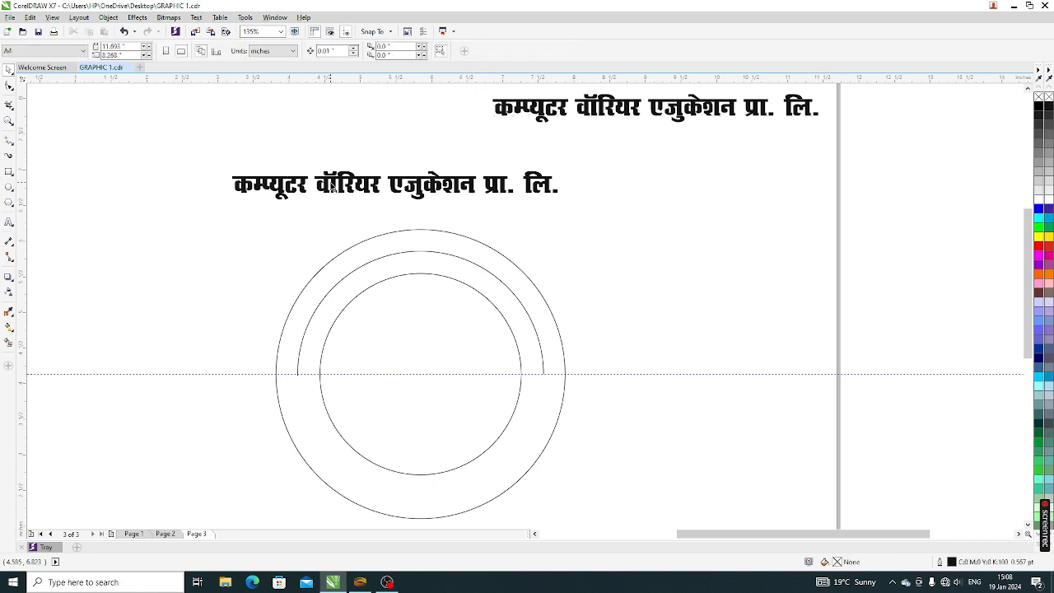
left_click(328, 188)
scroll(328, 187, "up", 3)
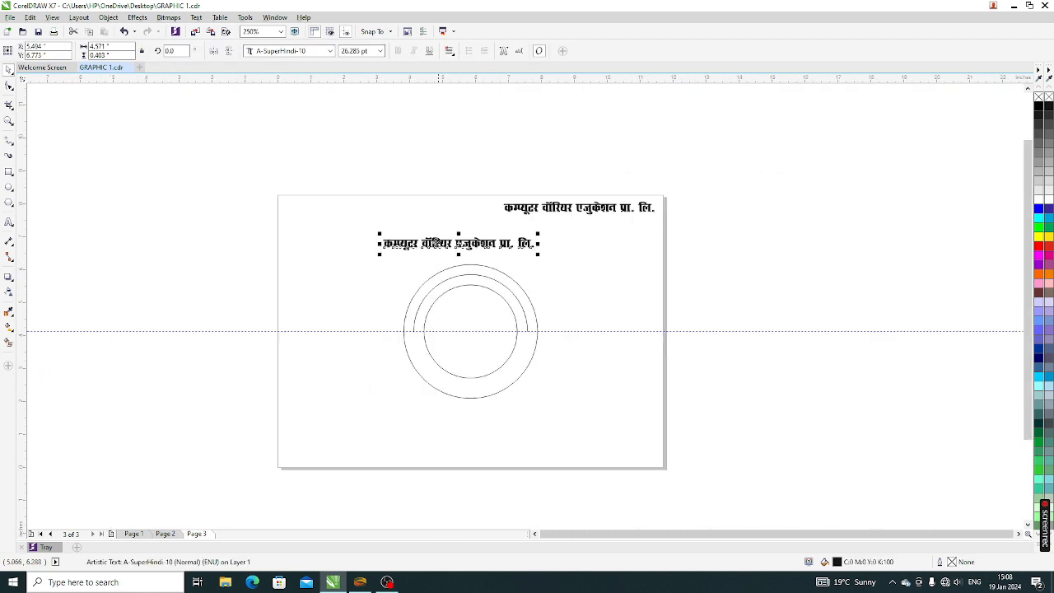
scroll(456, 263, "up", 3)
left_click(628, 321)
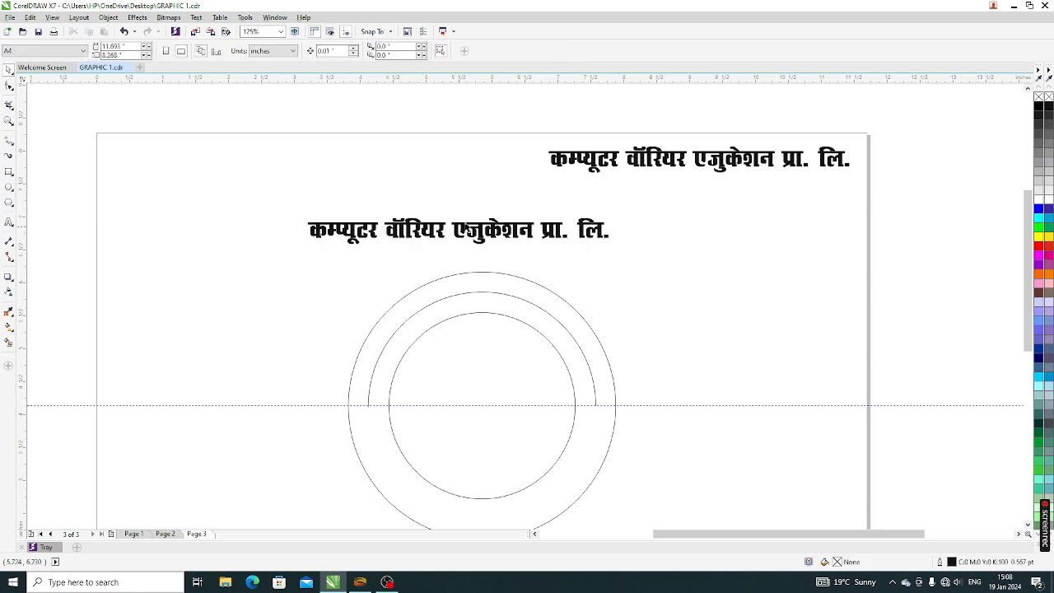
Step: Convert the Hindi text line directly above the circles to curves
left_click(442, 231)
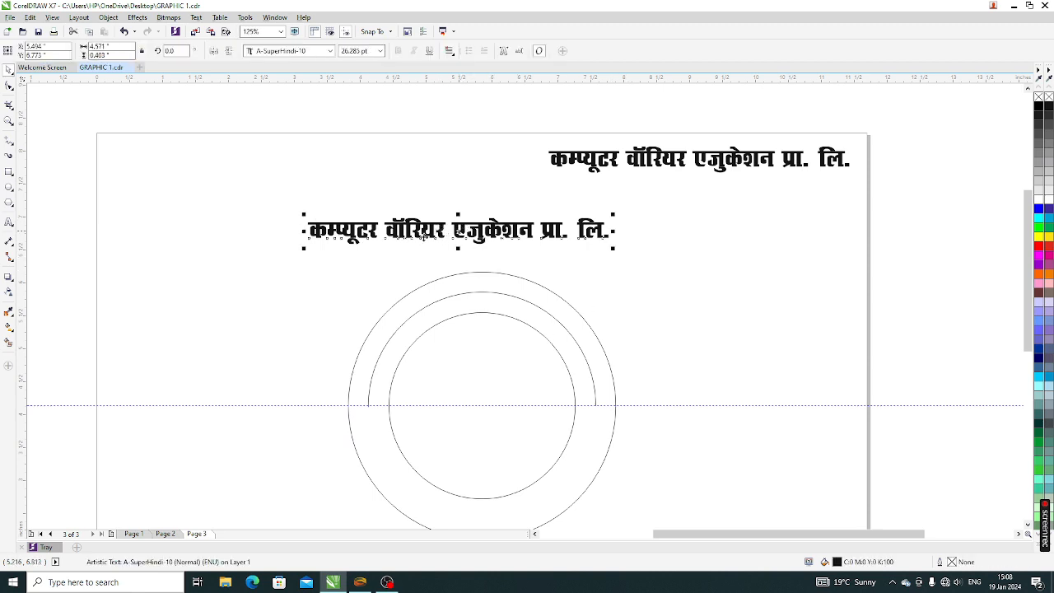
left_click_drag(223, 277, 690, 211)
key("ctrl+q")
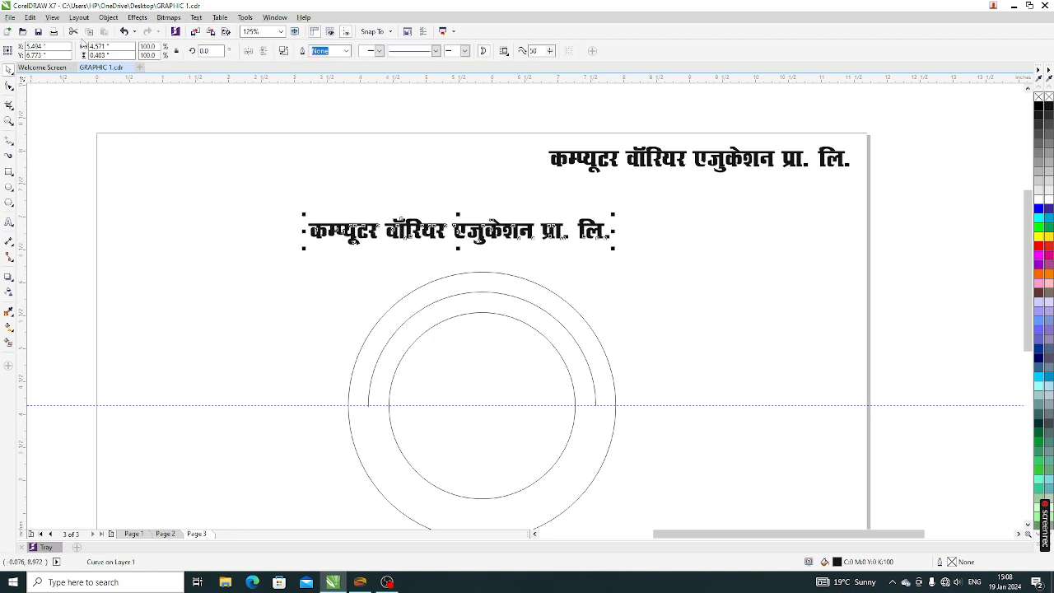
Step: Weld the overlapping letter shapes of the converted Hindi text above the circles
left_click(108, 17)
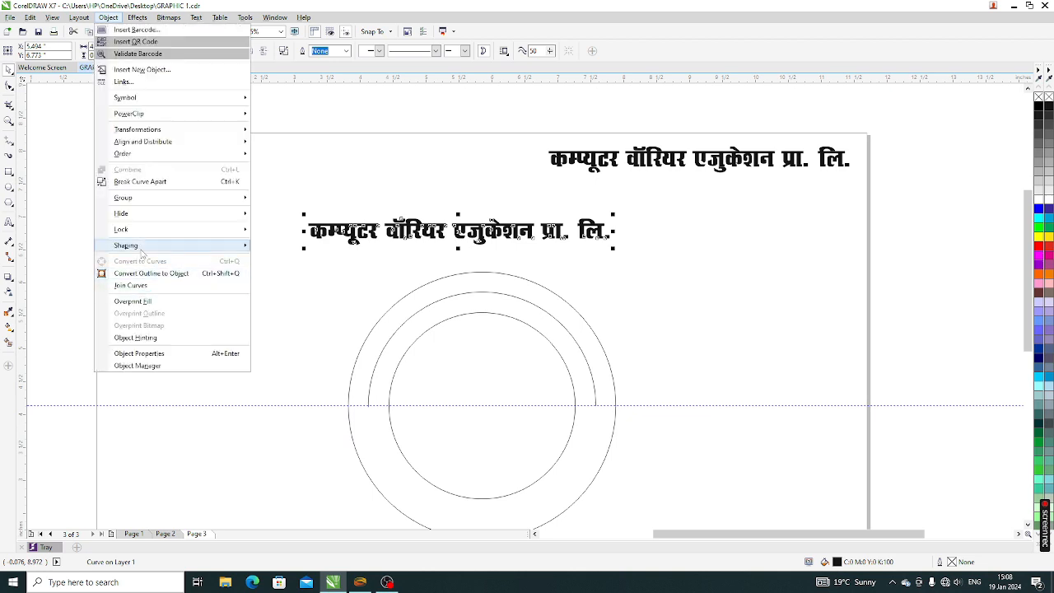
mouse_move(183, 247)
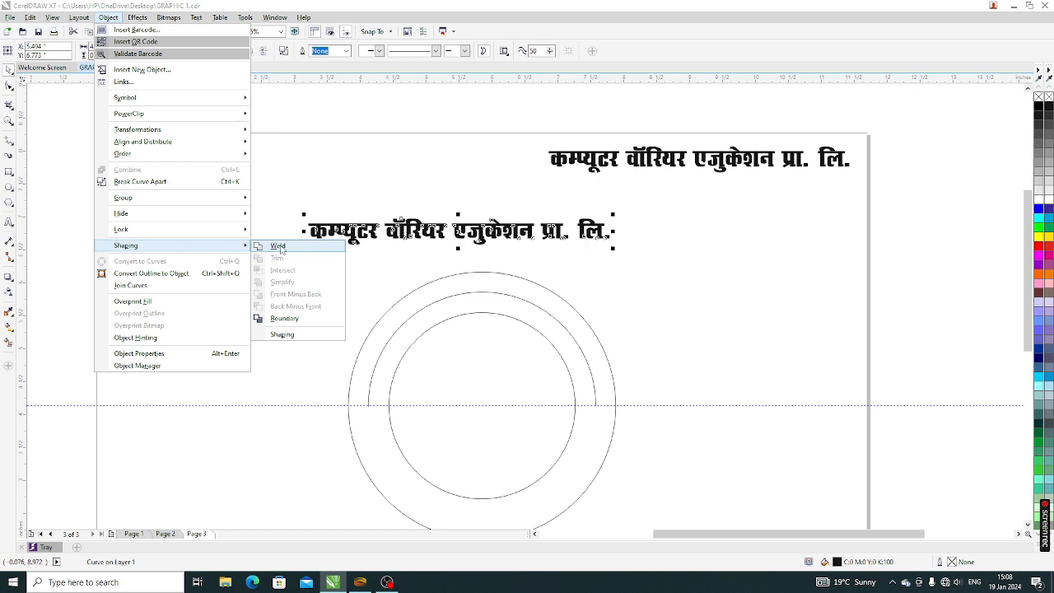
left_click(278, 247)
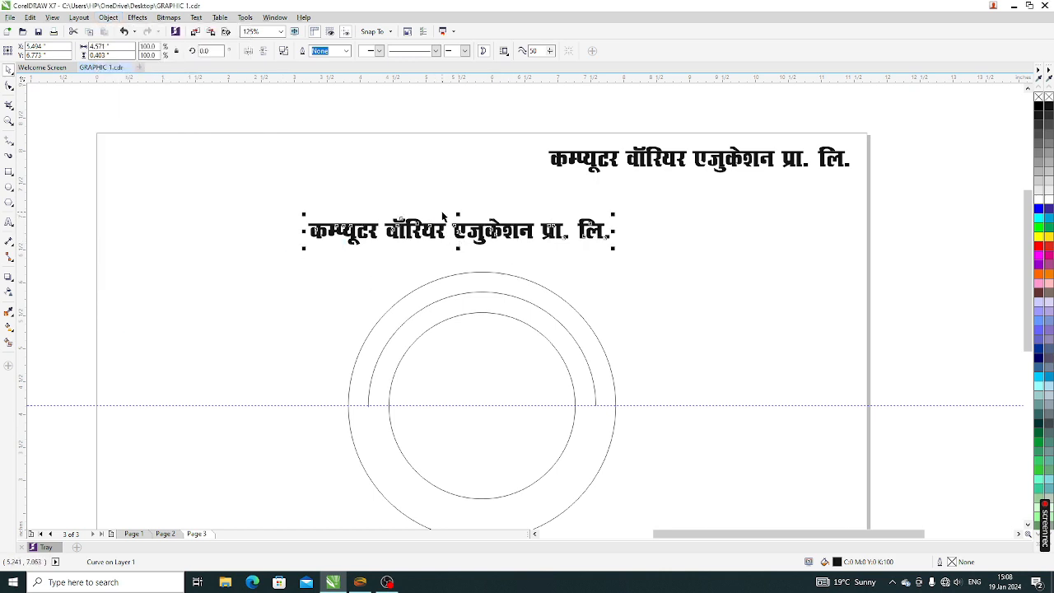
scroll(442, 215, "up", 3)
scroll(448, 241, "down", 2)
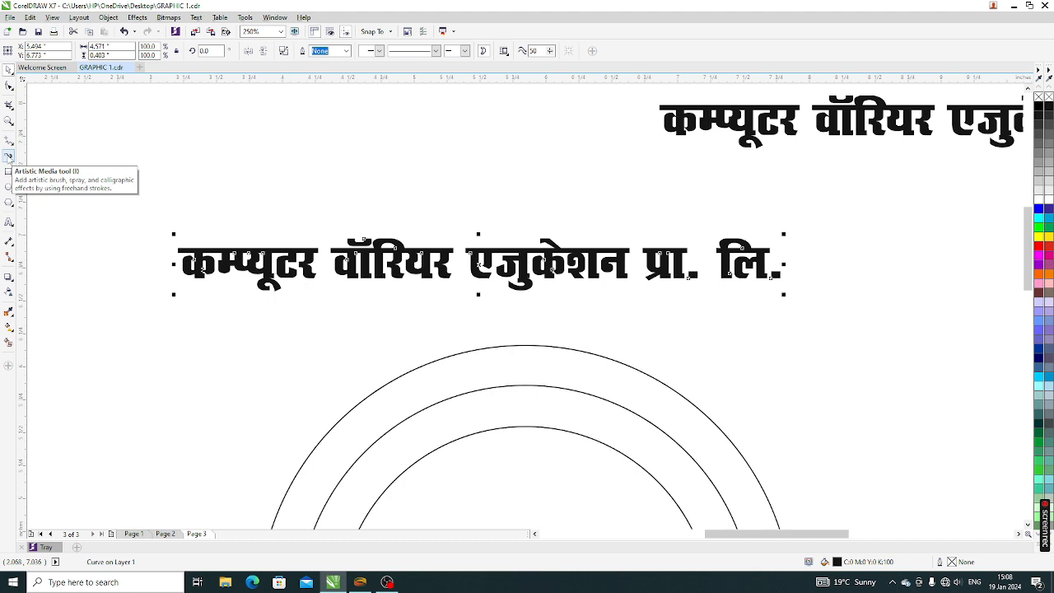
Step: Weld the converted Hindi text curve above the circles once more and deselect it
left_click(9, 156)
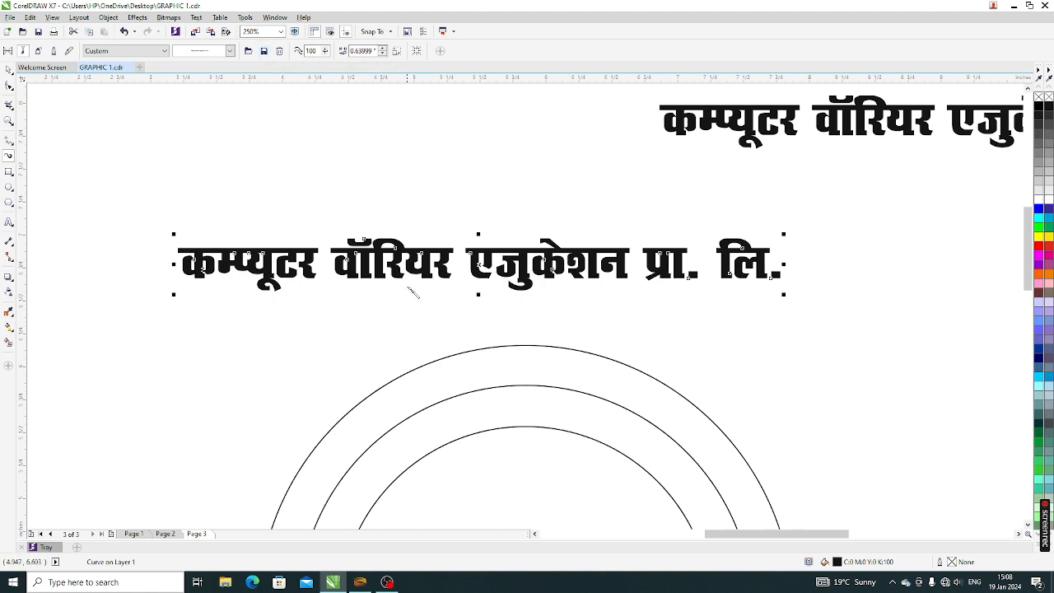
left_click(108, 19)
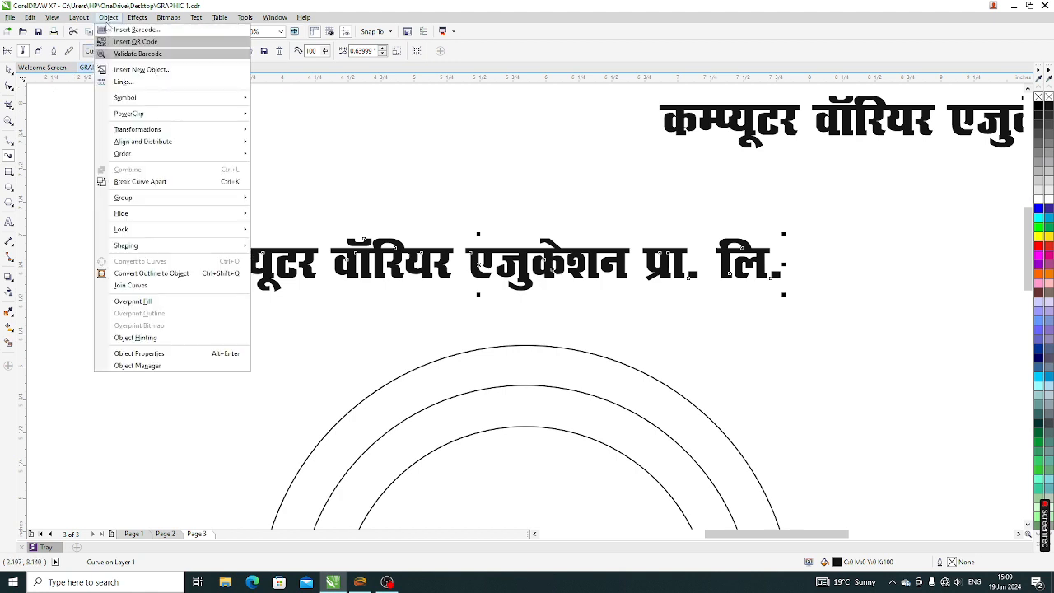
mouse_move(228, 252)
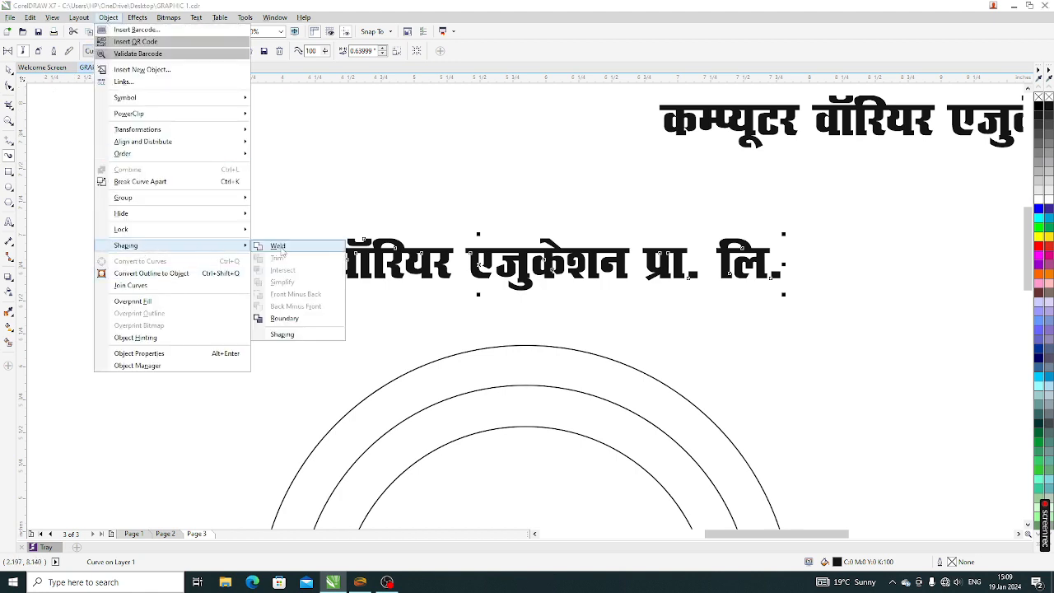
left_click(278, 246)
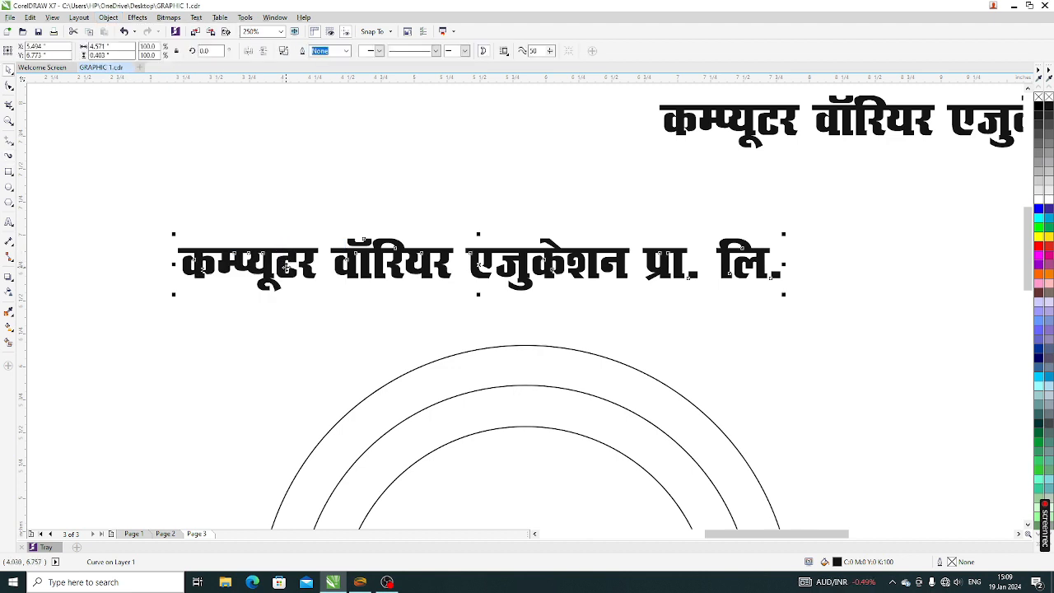
left_click(276, 219)
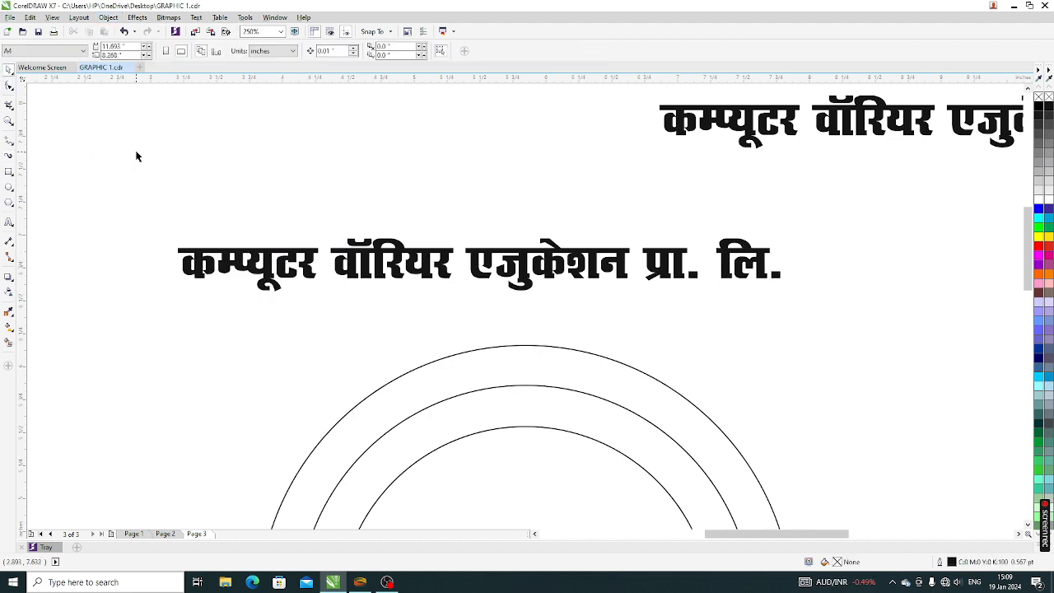
Step: Save the welded Hindi text above the circles as a custom Artistic Media brush stroke named ter
left_click(196, 274)
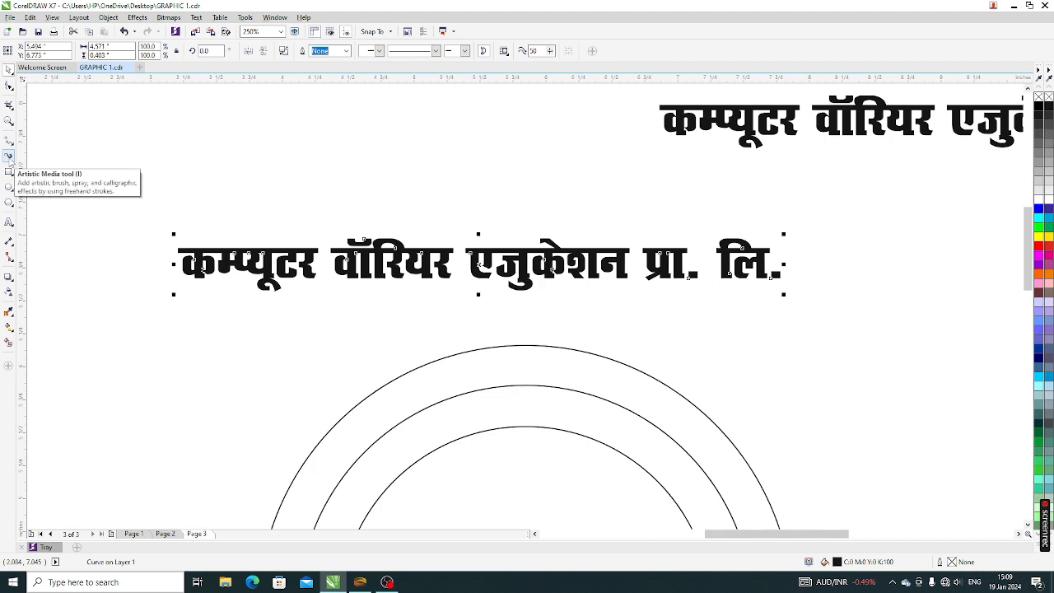
left_click(10, 161)
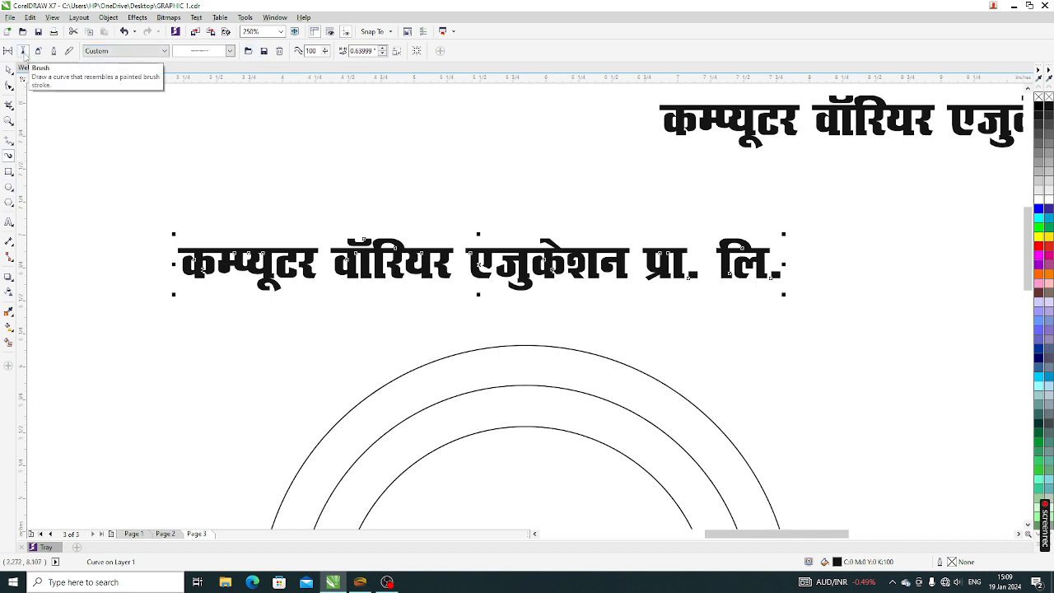
left_click(265, 52)
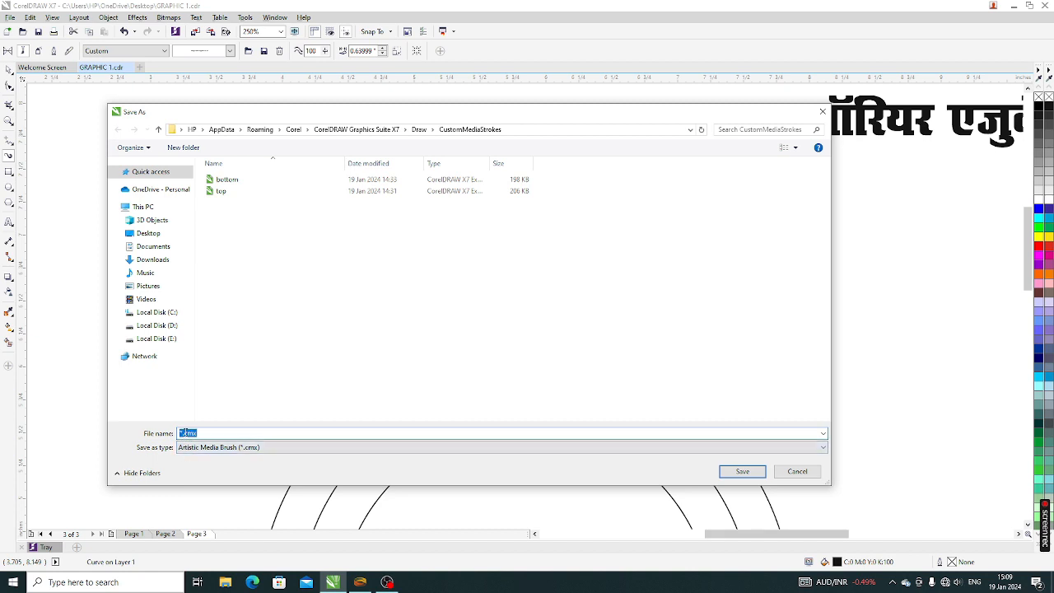
left_click(184, 433)
type("ter")
left_click(741, 473)
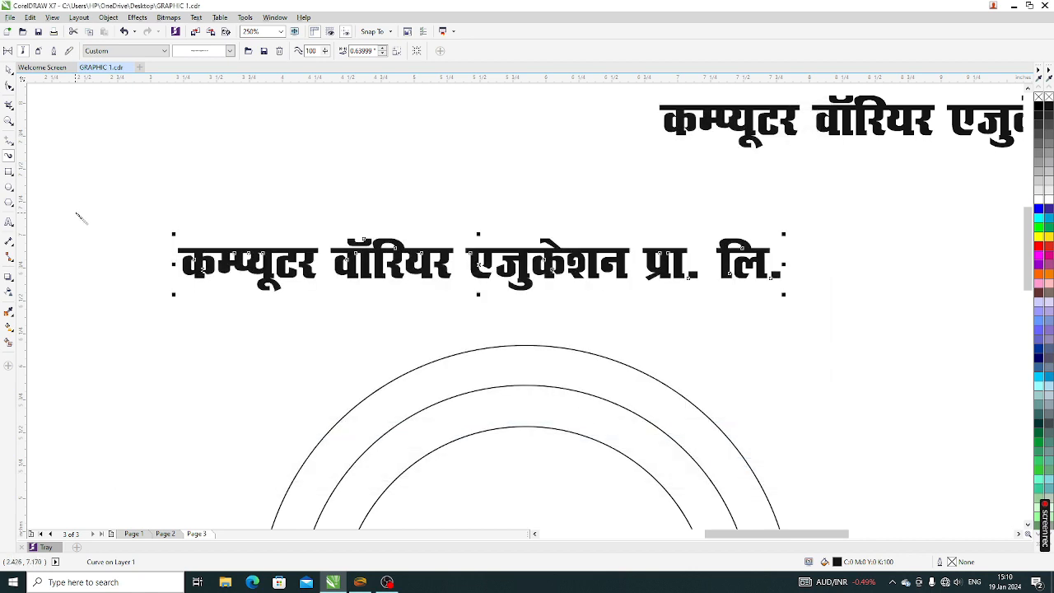
left_click(8, 70)
left_click(188, 191)
scroll(225, 196, "down", 2)
scroll(226, 217, "up", 1)
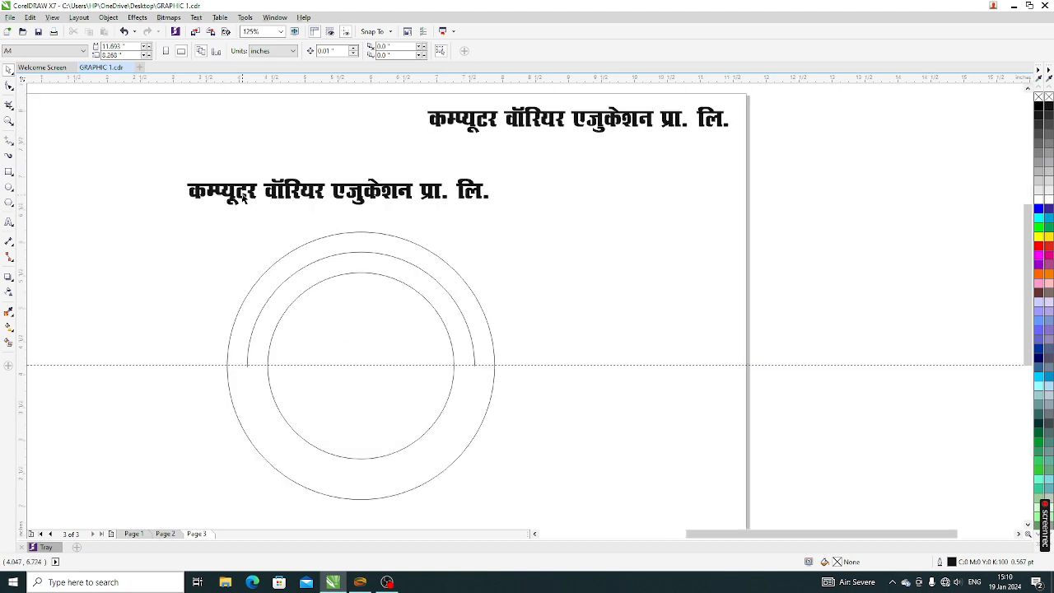
left_click(244, 196)
left_click(282, 282)
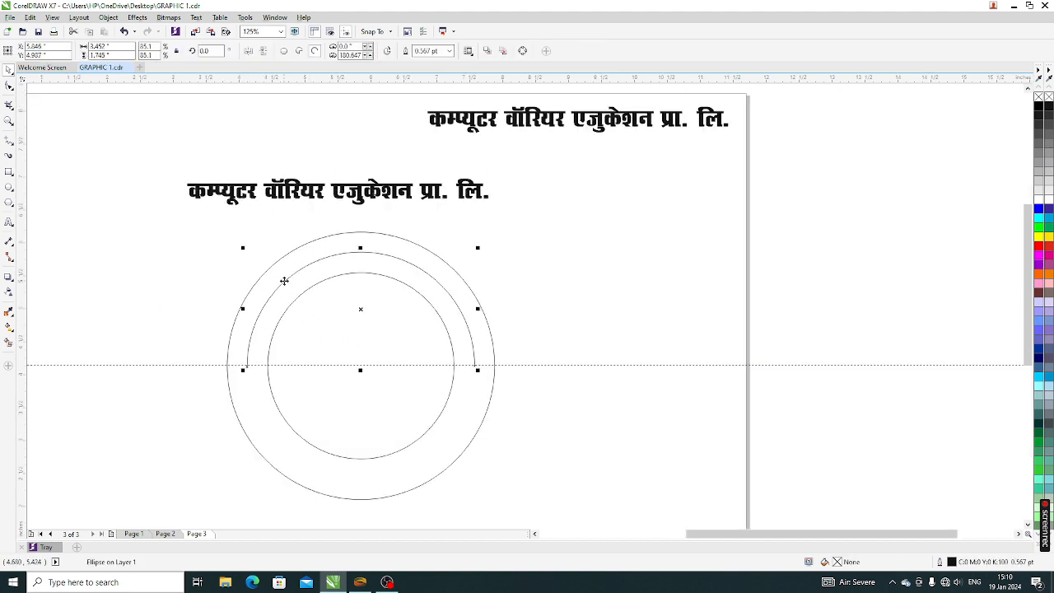
left_click(148, 258)
left_click(248, 336)
left_click(387, 218)
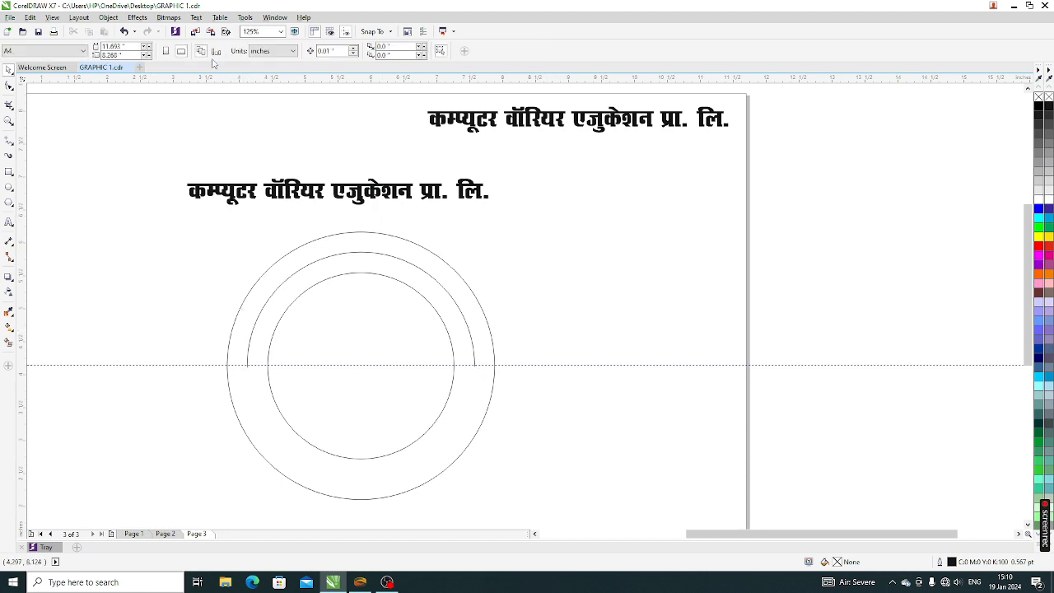
left_click(197, 18)
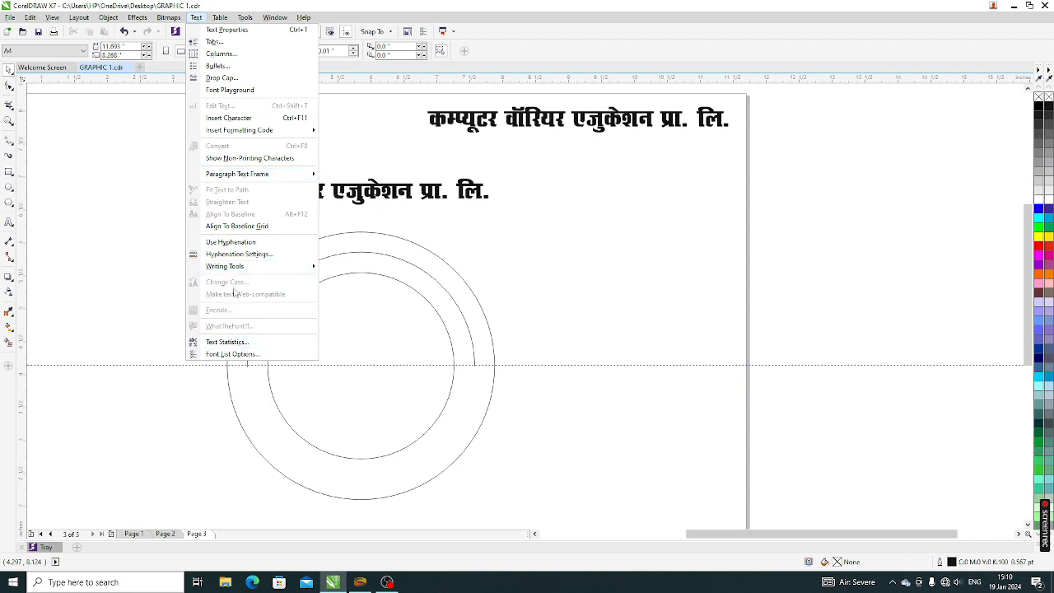
mouse_move(236, 174)
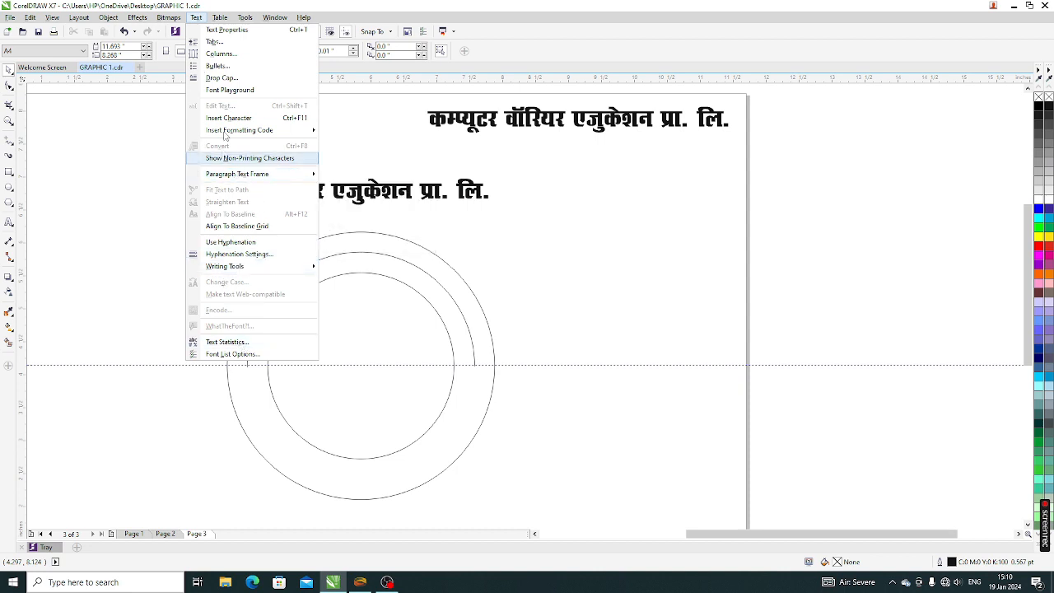
left_click(106, 214)
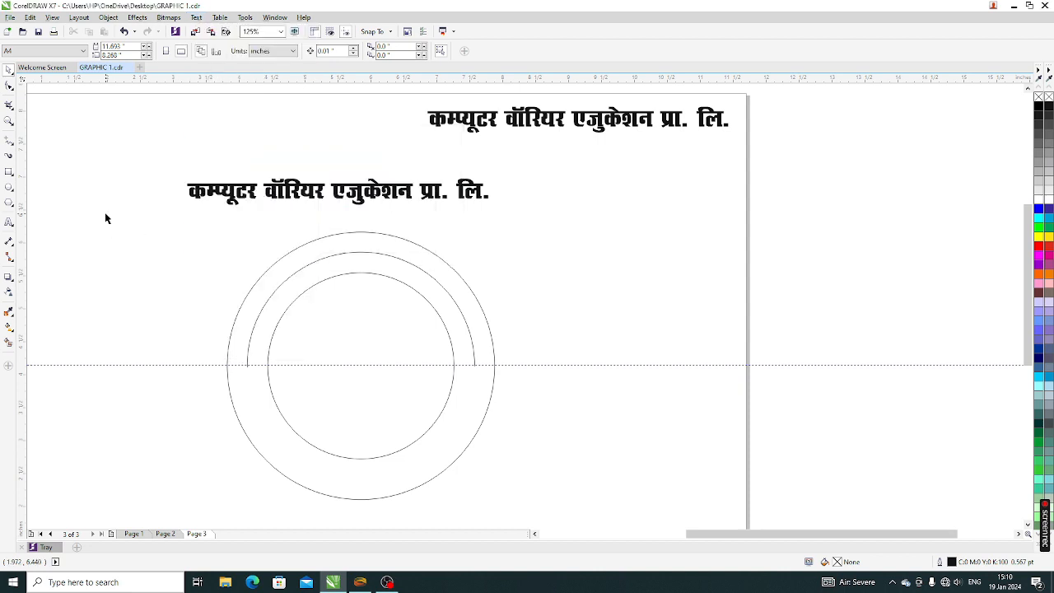
left_click(197, 17)
left_click(6, 76)
left_click(272, 194)
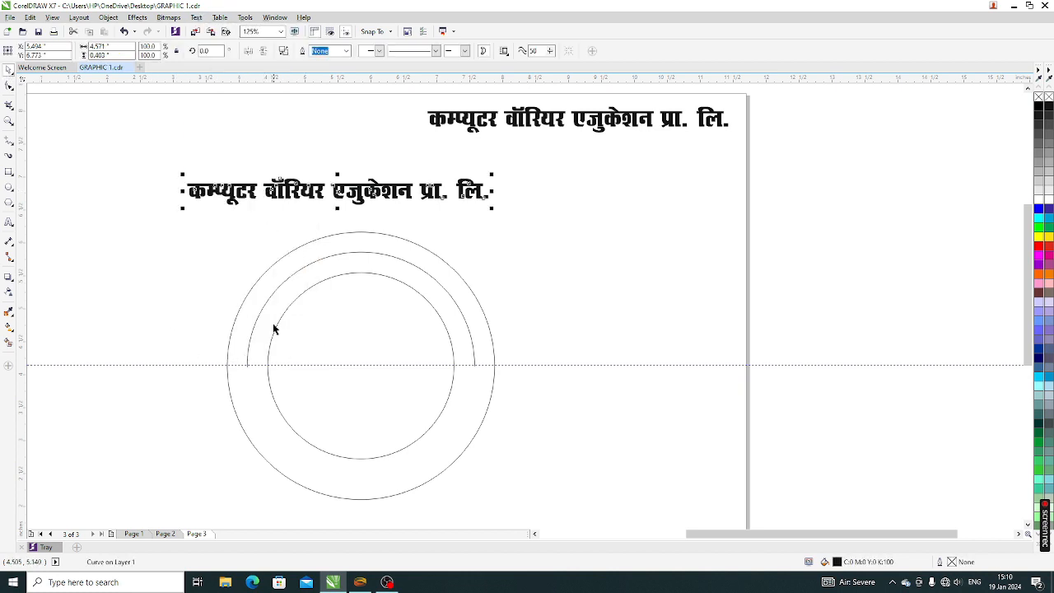
Step: Select the half-circle arc within the ring and set the Artistic Media brush category to Custom
left_click(256, 320)
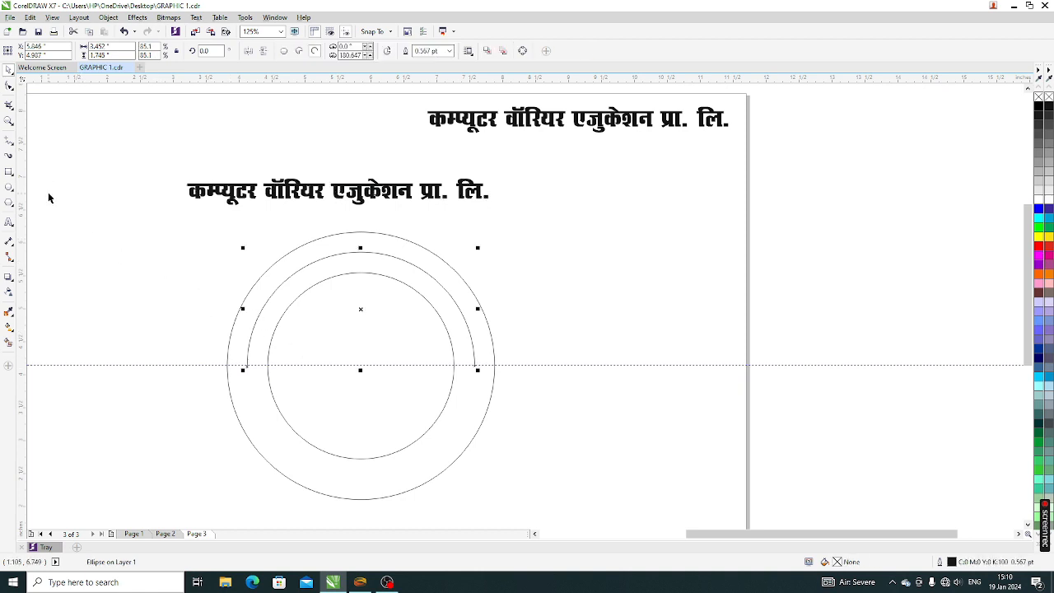
left_click(9, 157)
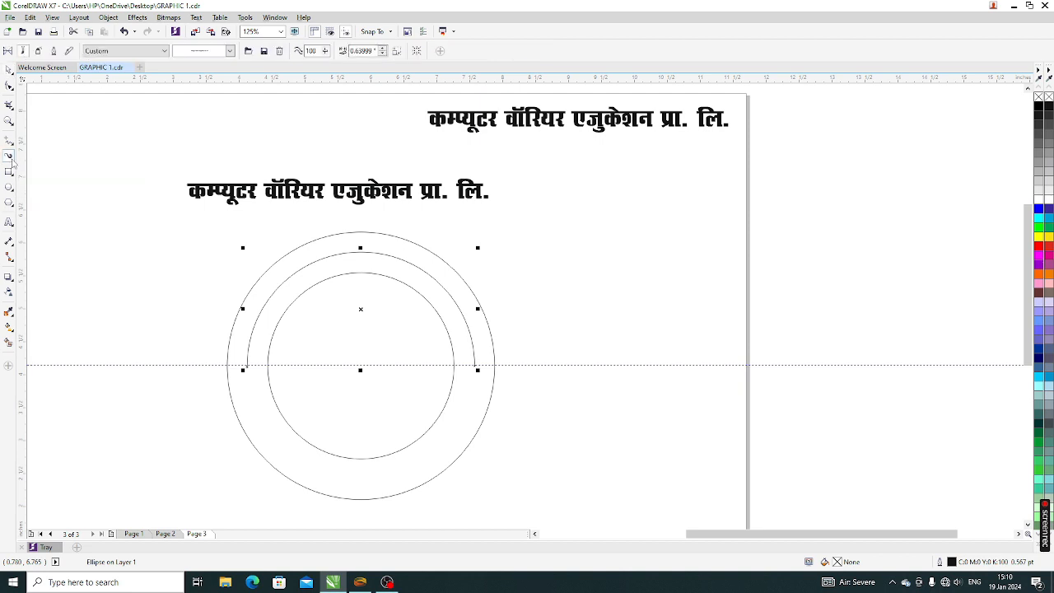
left_click(115, 51)
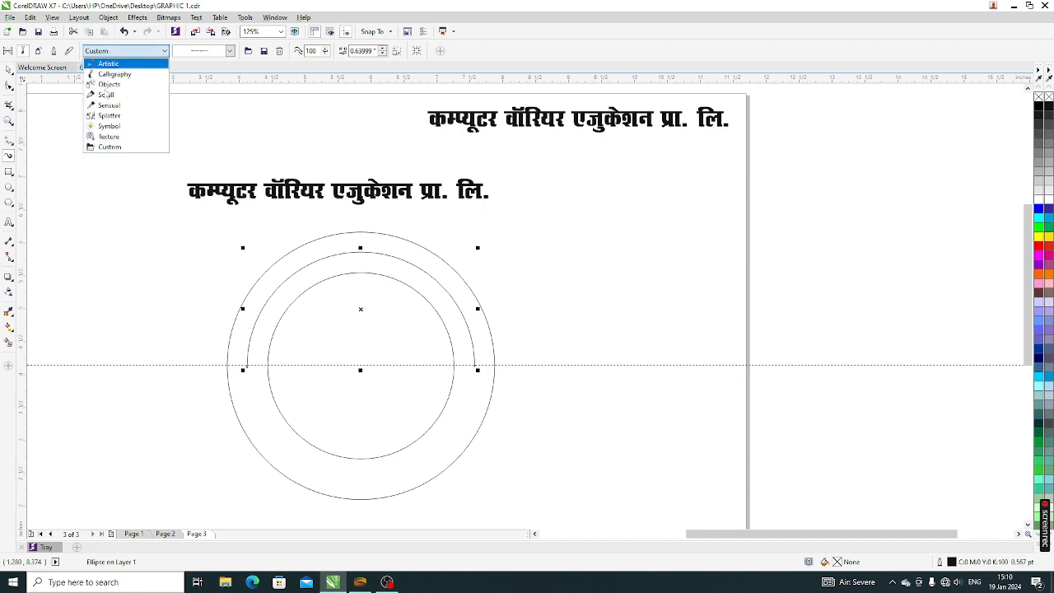
left_click(112, 69)
left_click(9, 72)
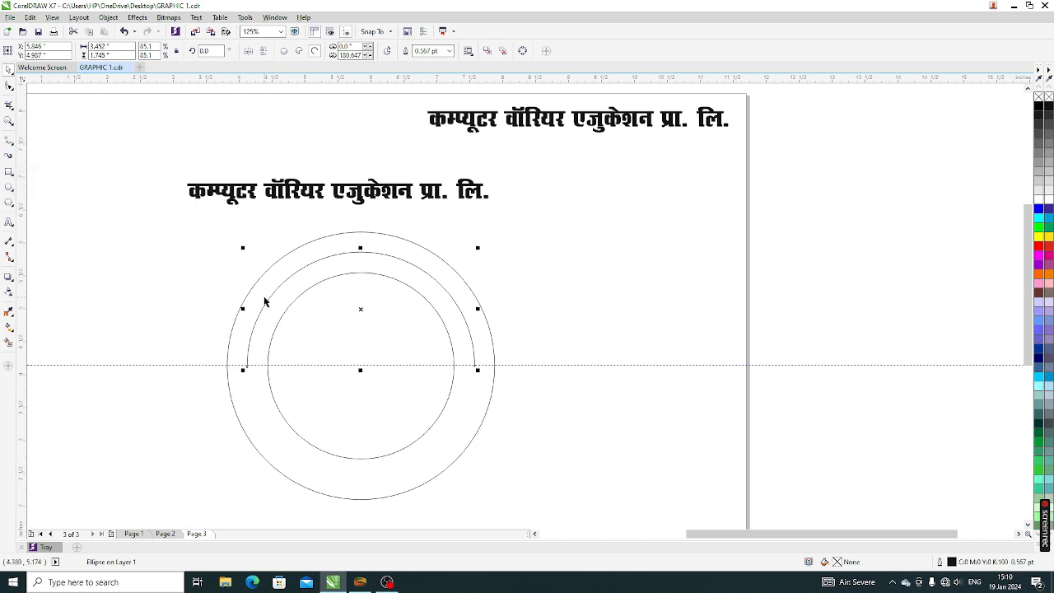
left_click(8, 154)
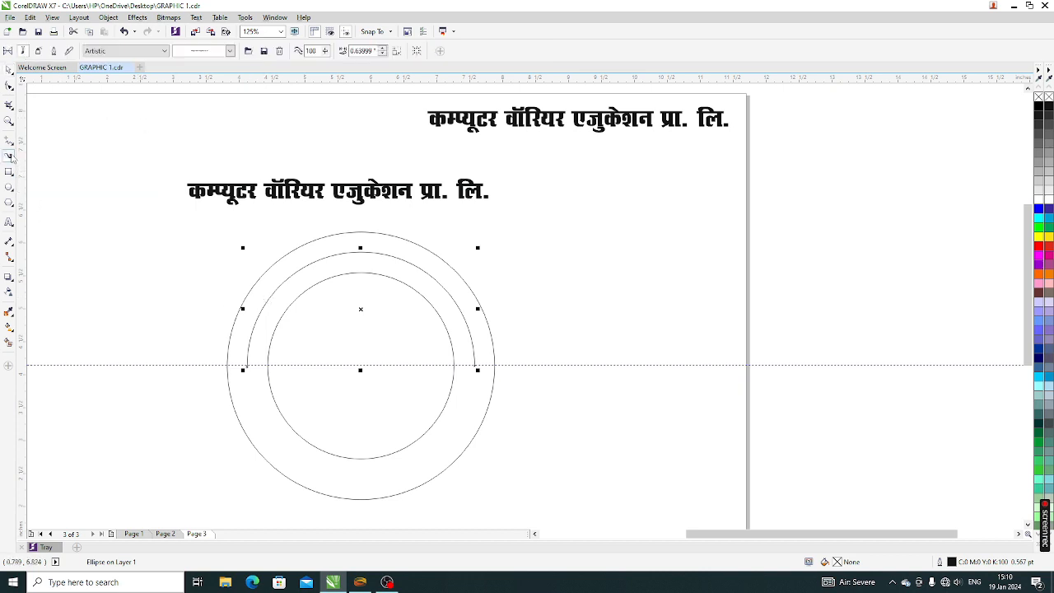
left_click(146, 51)
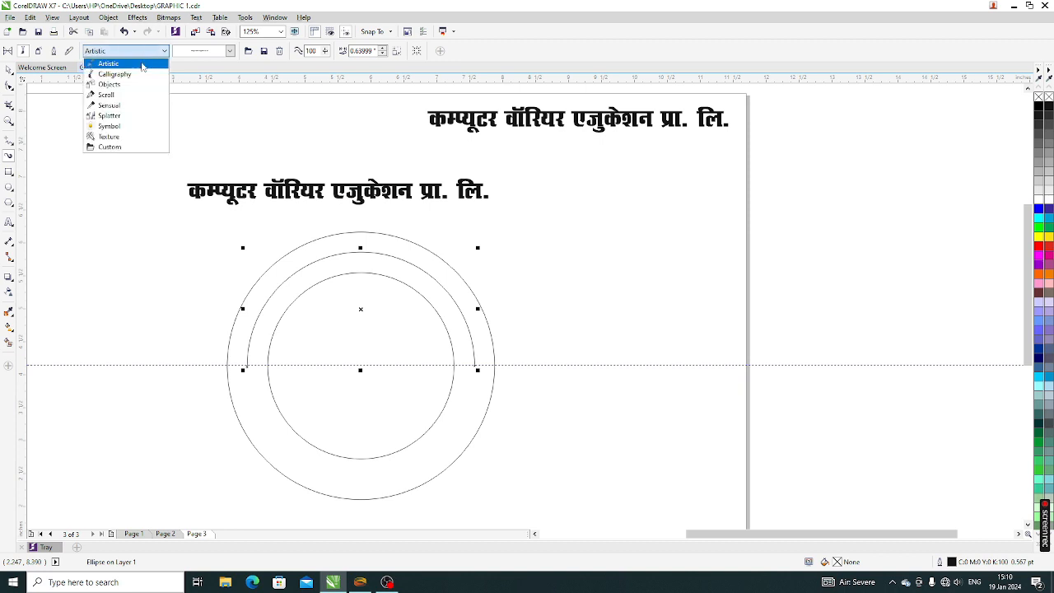
left_click(114, 147)
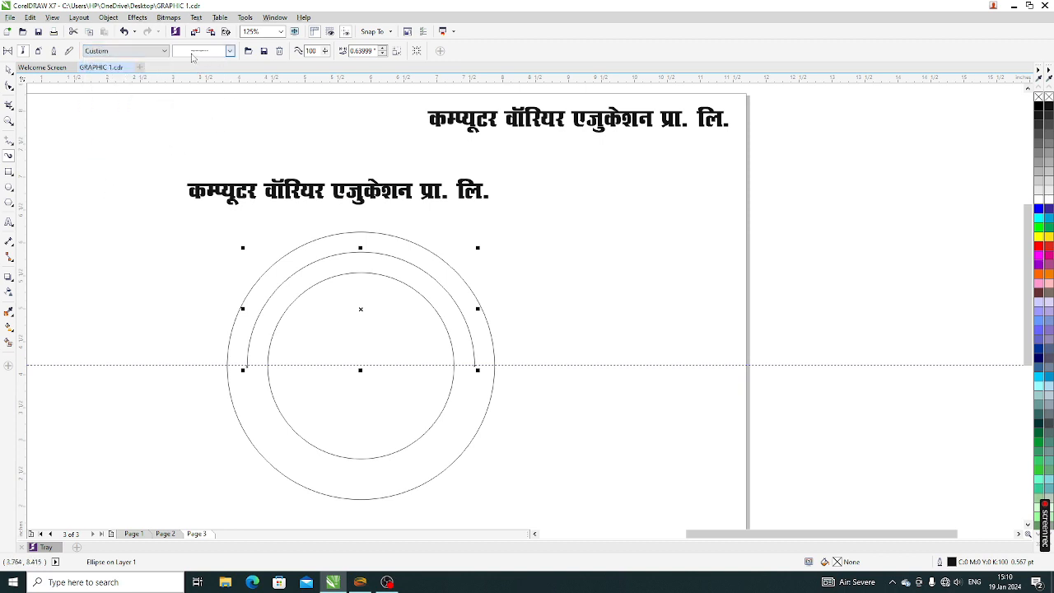
Step: Try the third custom brush stroke on the half-circle arc and undo it
left_click(231, 52)
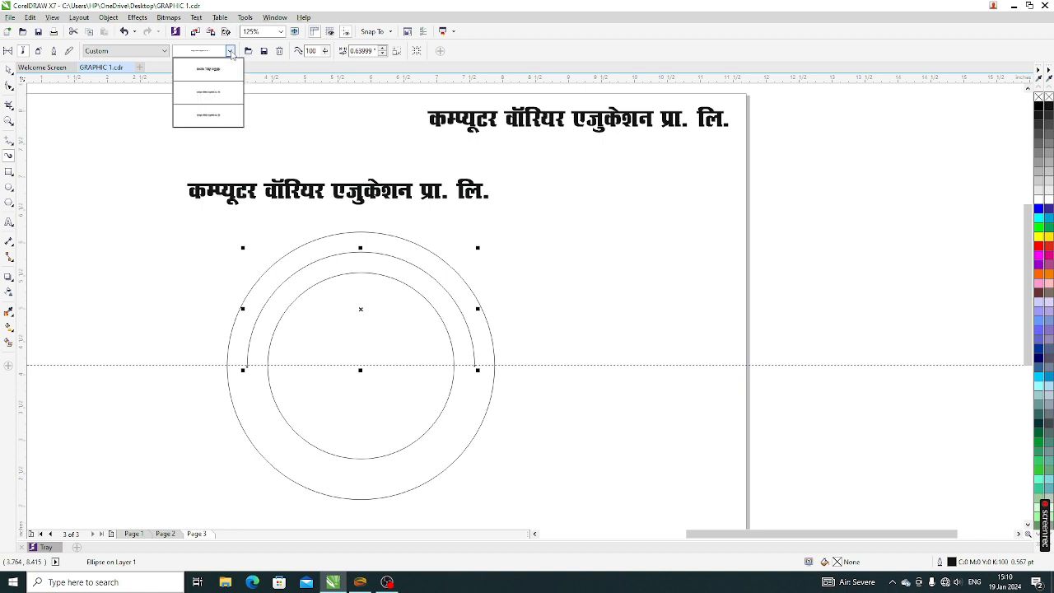
left_click(218, 119)
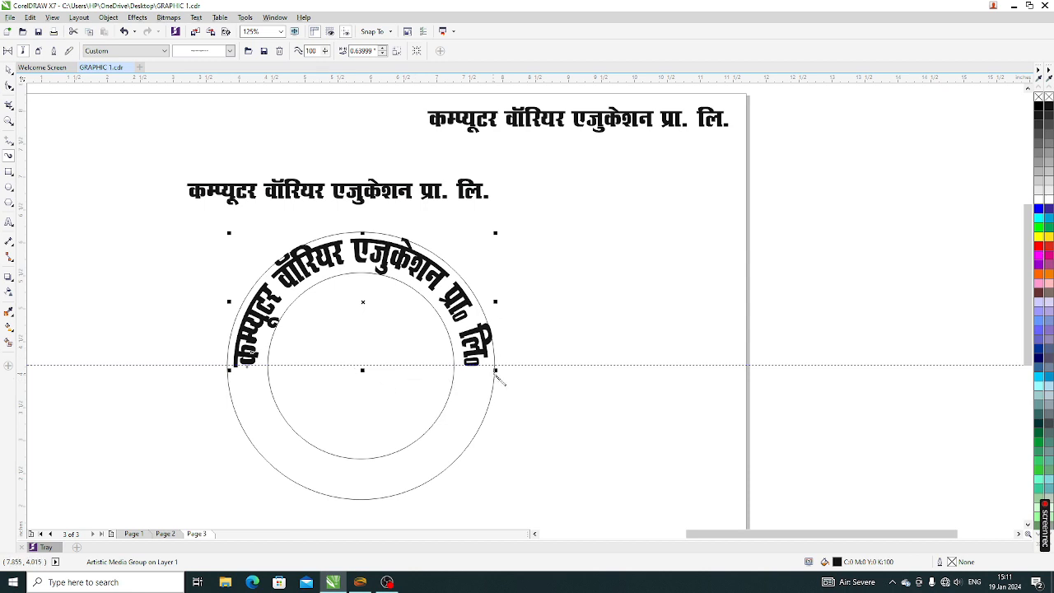
key("Delete")
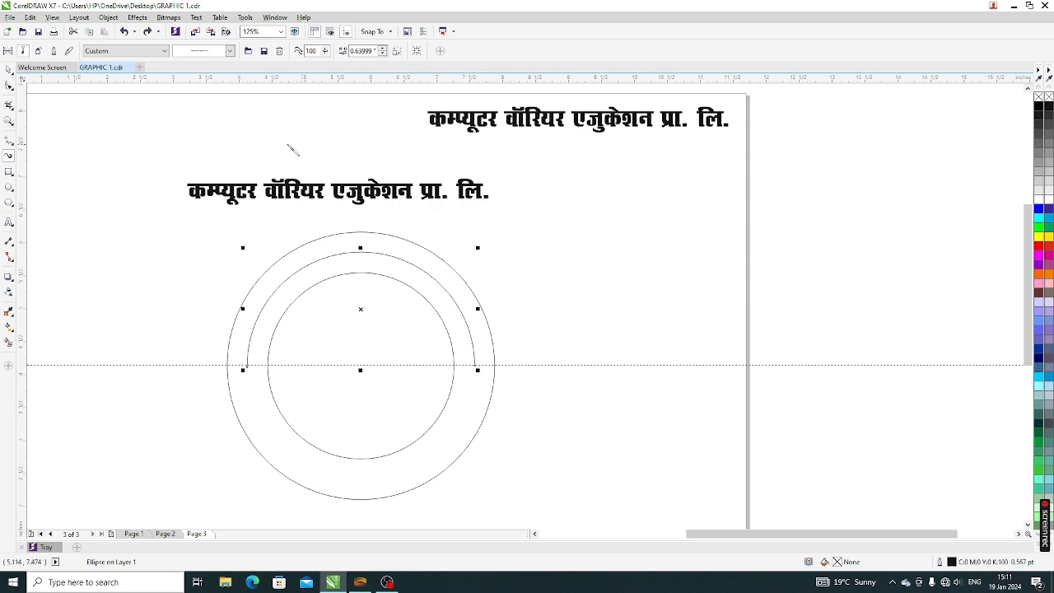
Step: Apply the newly saved Hindi text stroke, the second custom brush, along the half-circle arc in the ring
left_click(229, 51)
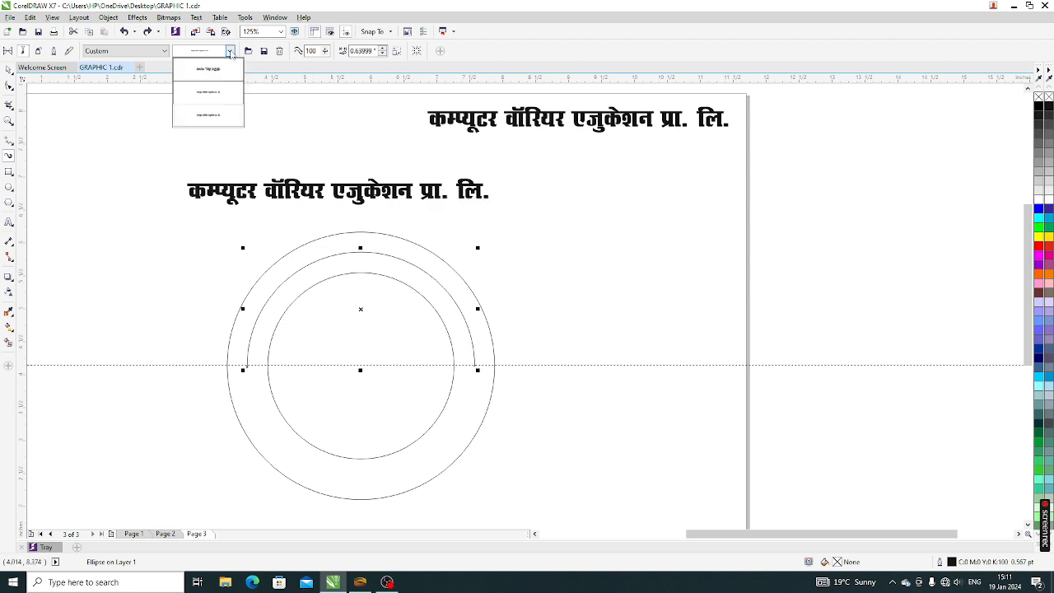
left_click(215, 95)
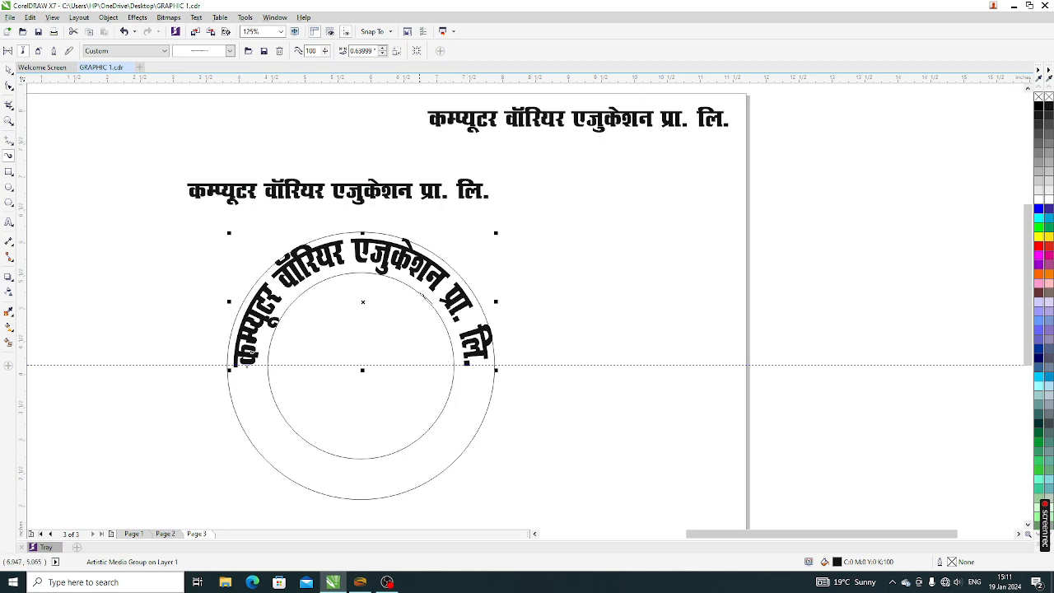
scroll(292, 310, "up", 3)
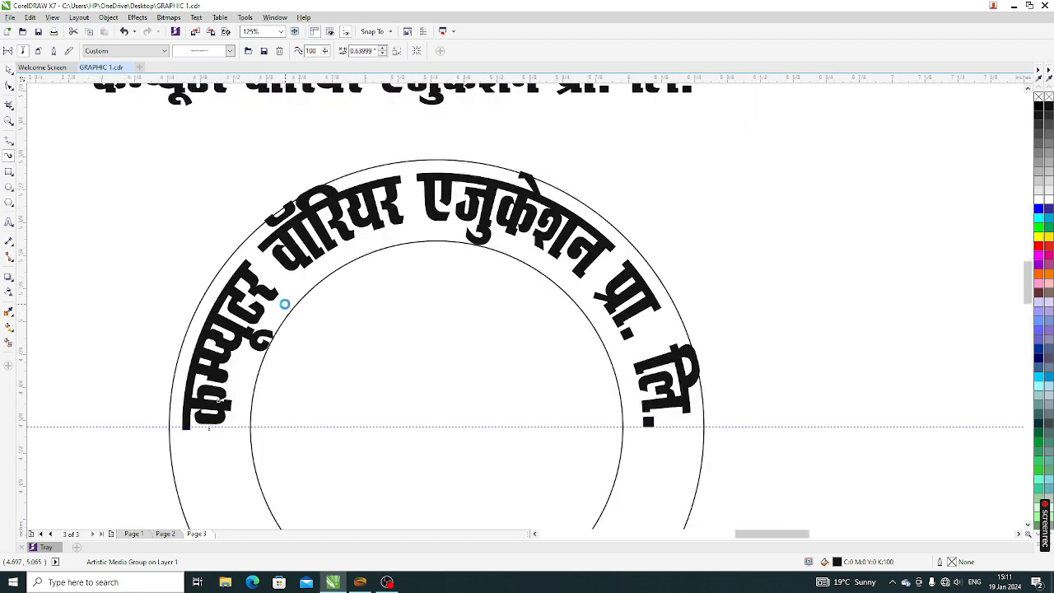
scroll(317, 268, "down", 2)
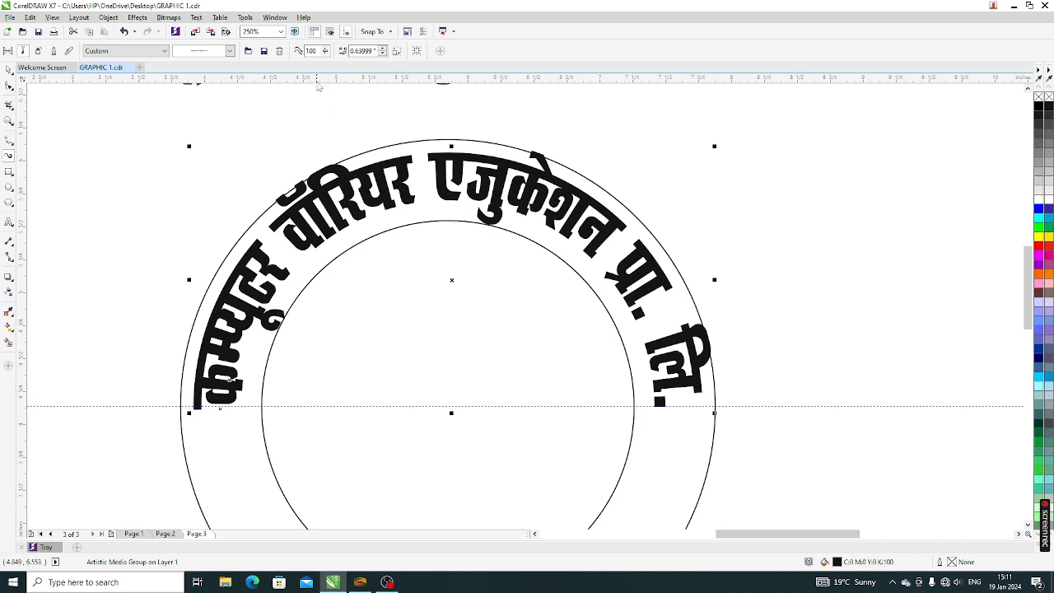
Step: Reduce the stroke width of the curved Hindi text to 0.50999 inches so it fits between the outer and inner circles
left_click(382, 55)
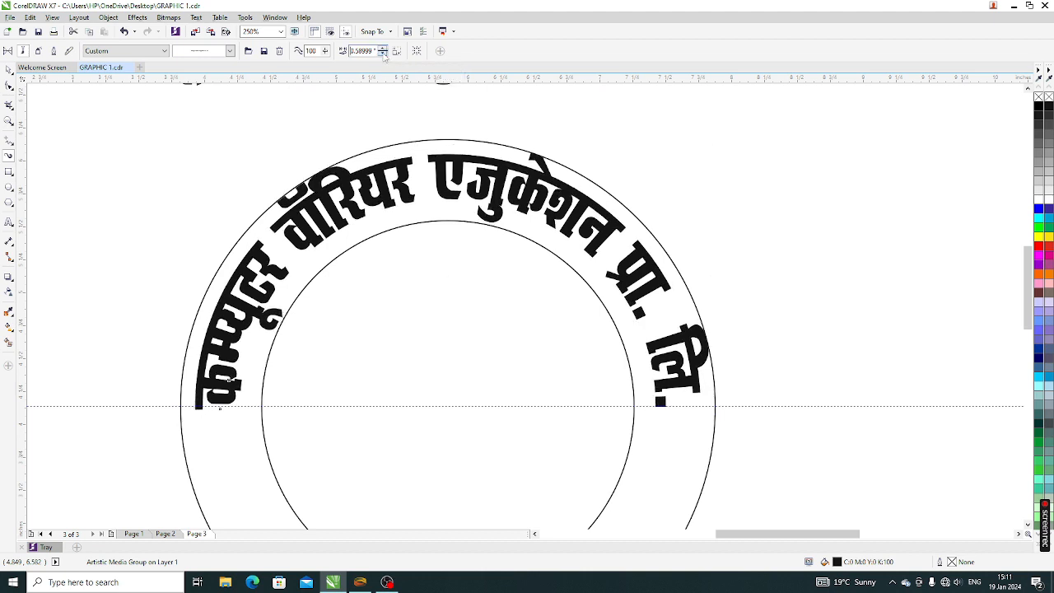
left_click(383, 54)
left_click(383, 54)
left_click(383, 55)
left_click(382, 54)
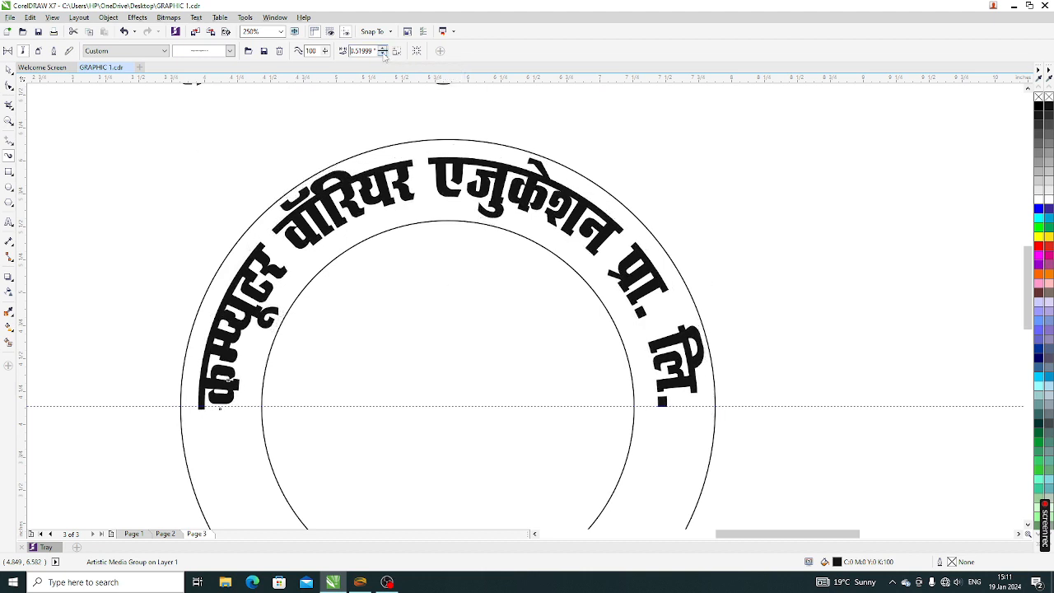
left_click(383, 55)
left_click(383, 55)
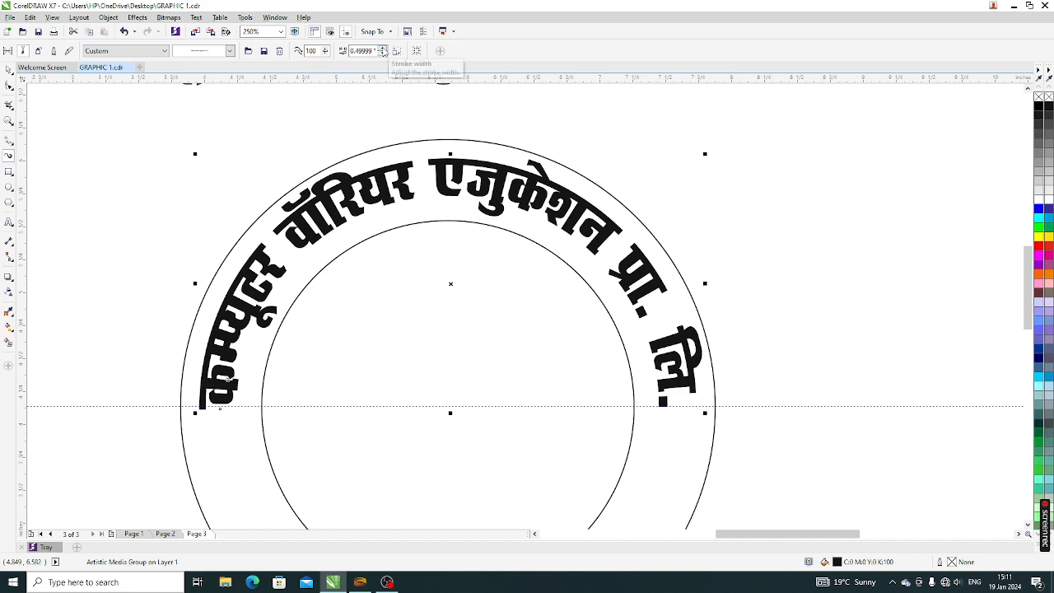
left_click(383, 50)
left_click(382, 49)
left_click(383, 50)
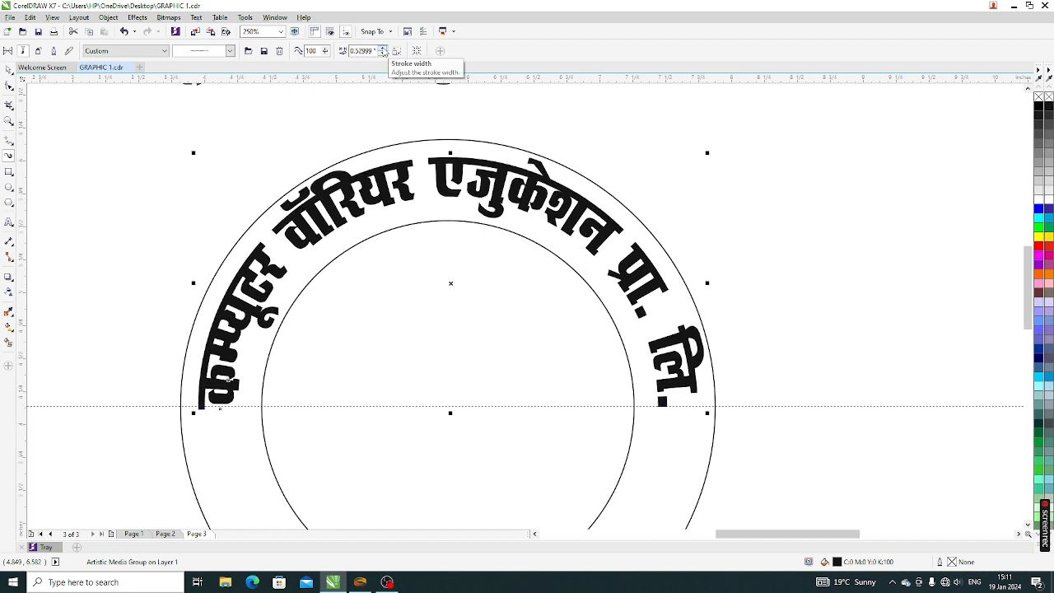
left_click(383, 55)
left_click(383, 54)
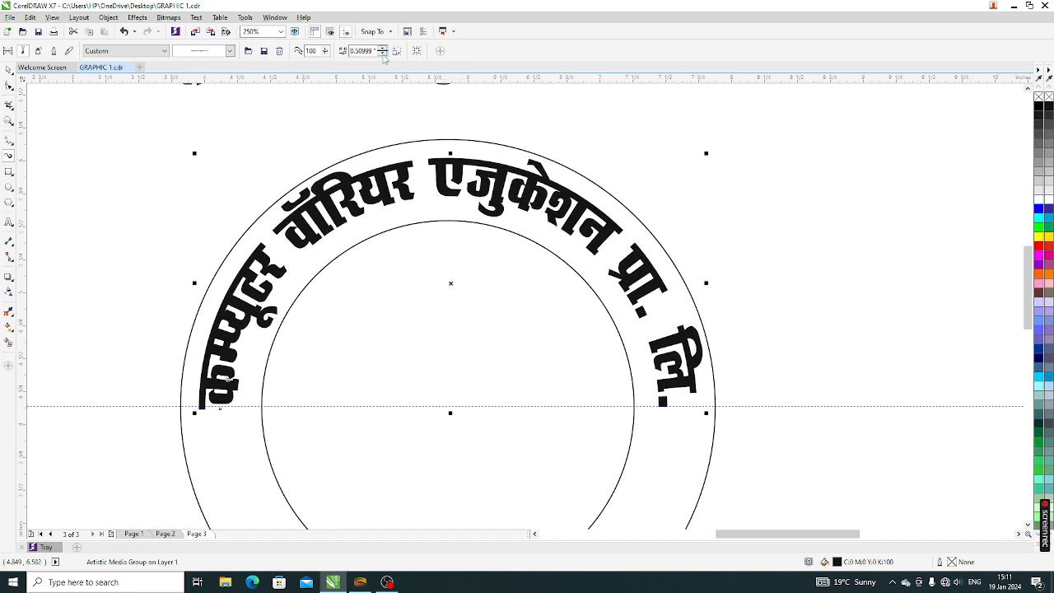
Step: Reduce the stroke width of the curved Hindi text to 0.48999 inches and deselect it
left_click(383, 54)
left_click(383, 54)
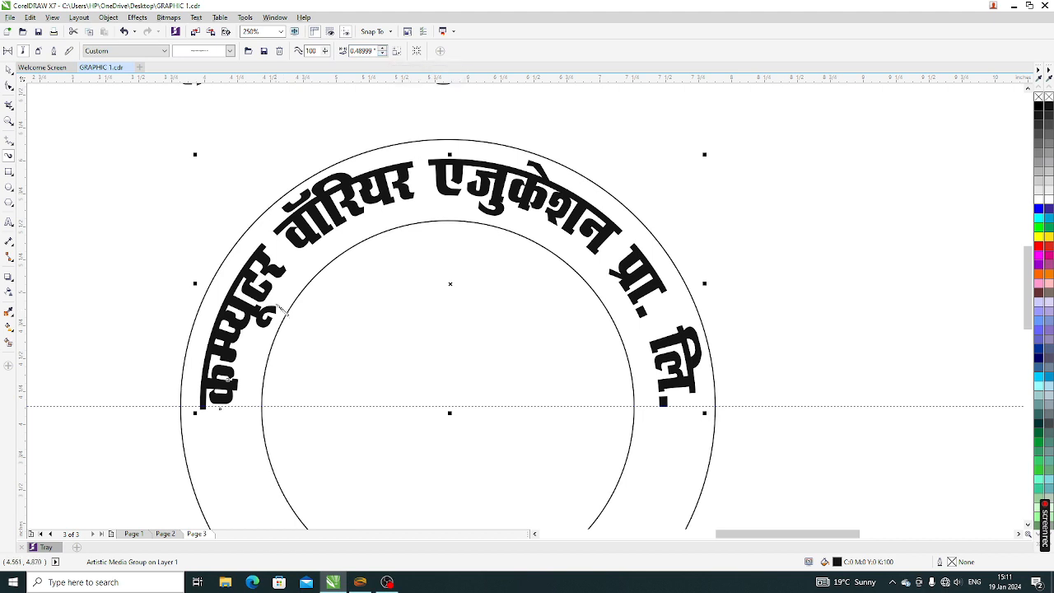
scroll(315, 189, "down", 2)
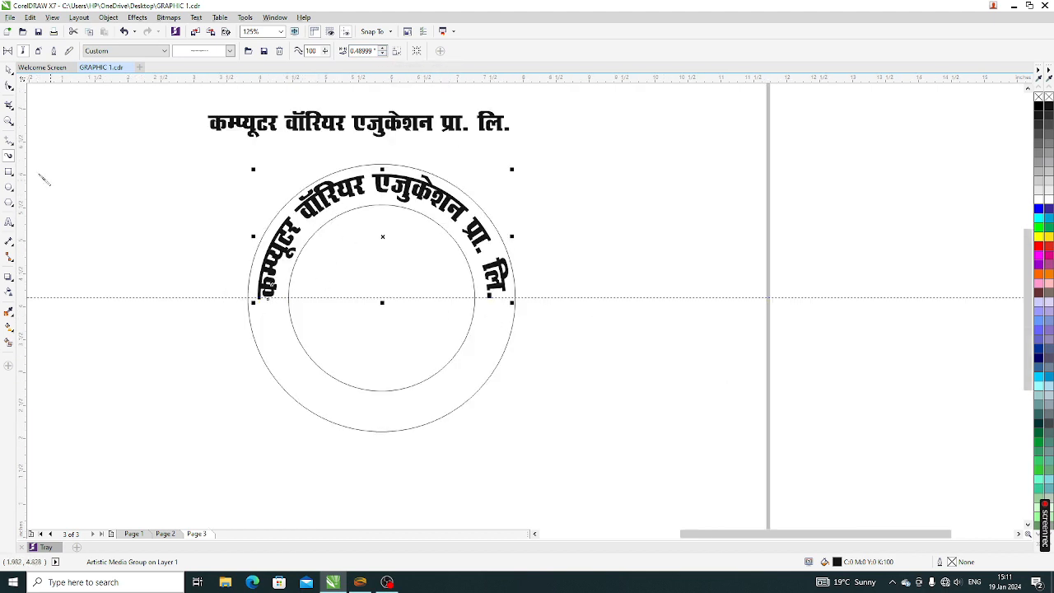
left_click(8, 69)
left_click(97, 236)
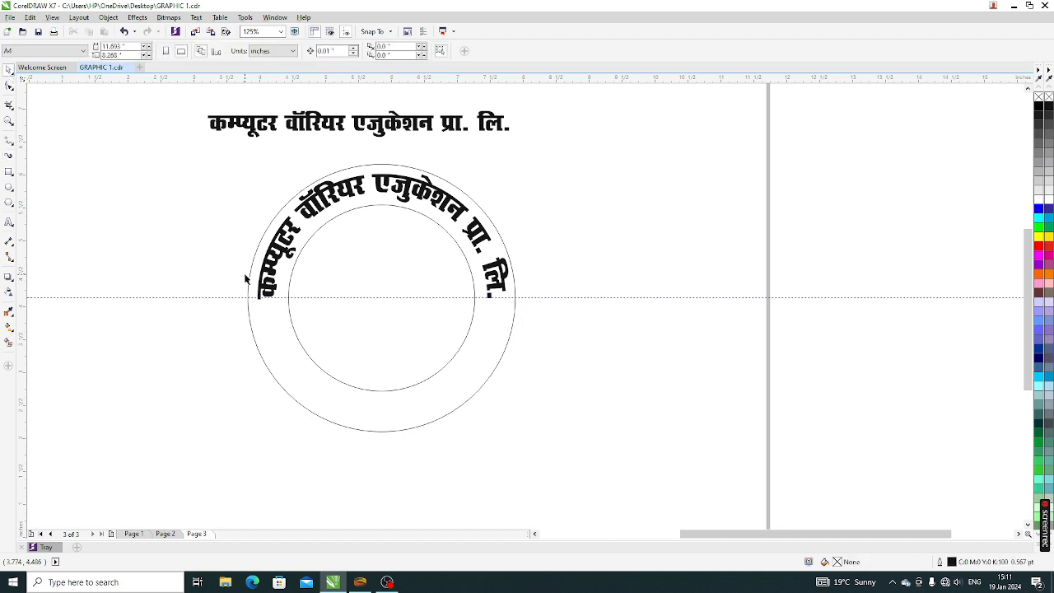
Step: Create a concentric copy of the outer circle, scaled down to about 3.42 inches in diameter, within the ring
scroll(326, 268, "down", 2)
scroll(330, 187, "up", 2)
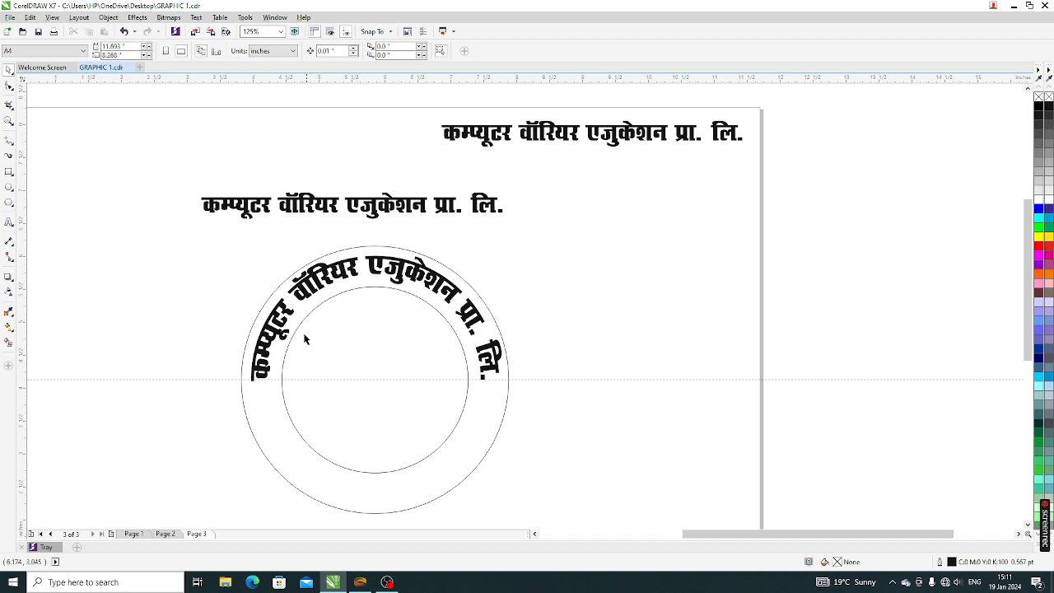
scroll(305, 339, "down", 2)
scroll(277, 391, "up", 2)
left_click(391, 428)
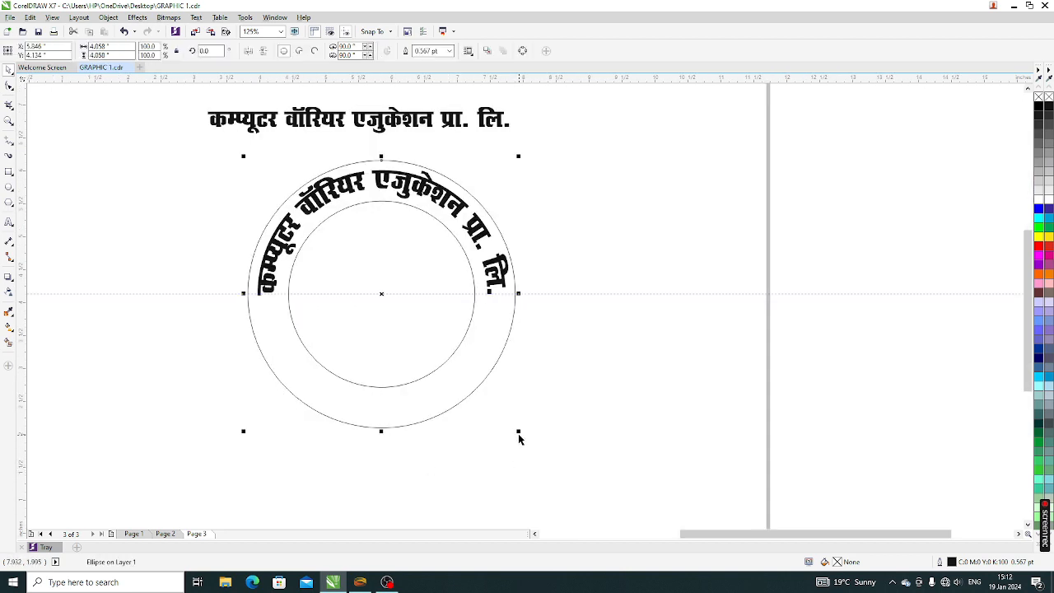
left_click_drag(517, 430, 497, 441)
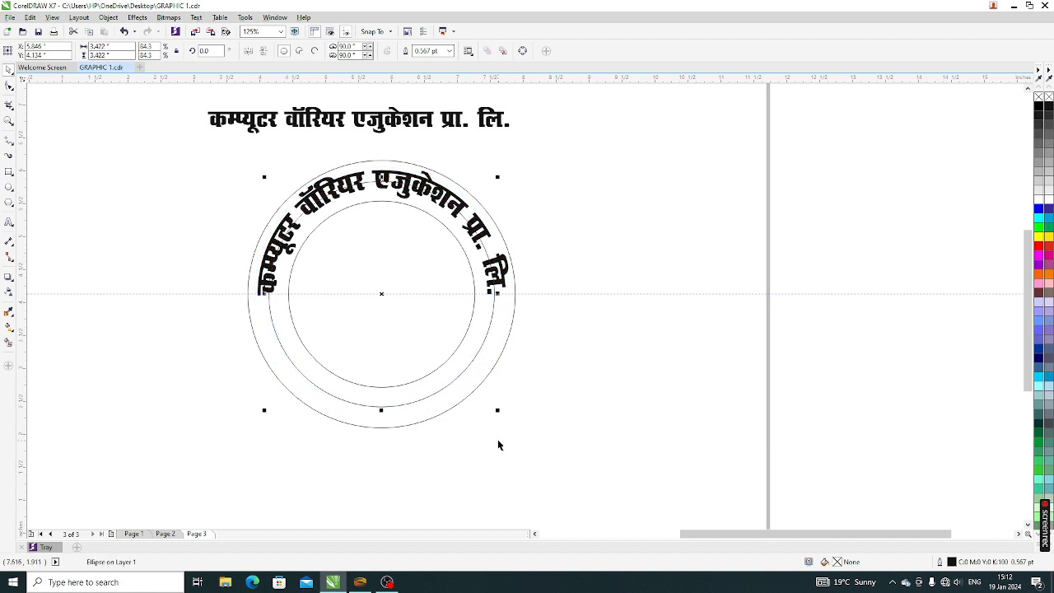
Step: Turn the new middle circle into an open arc across the ring's lower part, from about 200 to 340 degrees
left_click(9, 86)
left_click(315, 51)
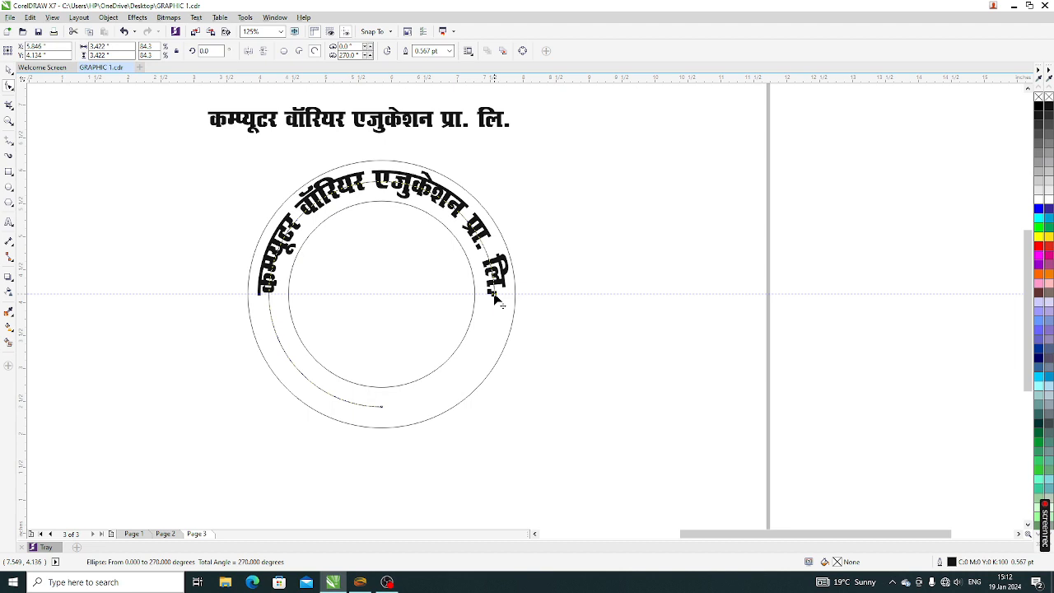
left_click_drag(496, 298, 269, 334)
left_click_drag(382, 407, 488, 334)
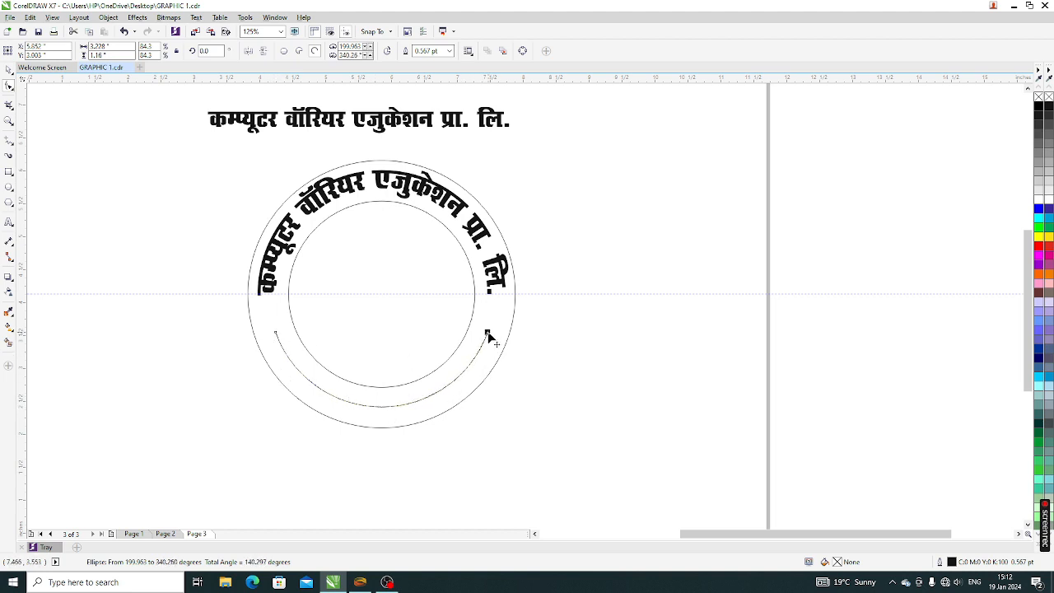
left_click(9, 71)
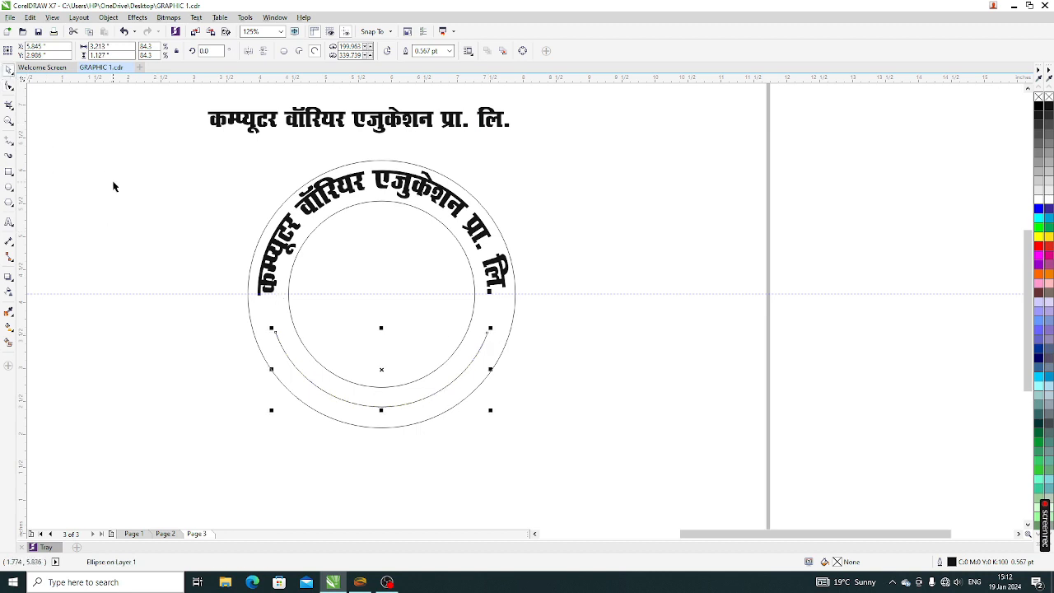
left_click(112, 183)
Step: Move the straight Hindi curve lettering from just above the ring up toward the page's upper-left area
scroll(370, 283, "down", 1)
scroll(402, 180, "up", 1)
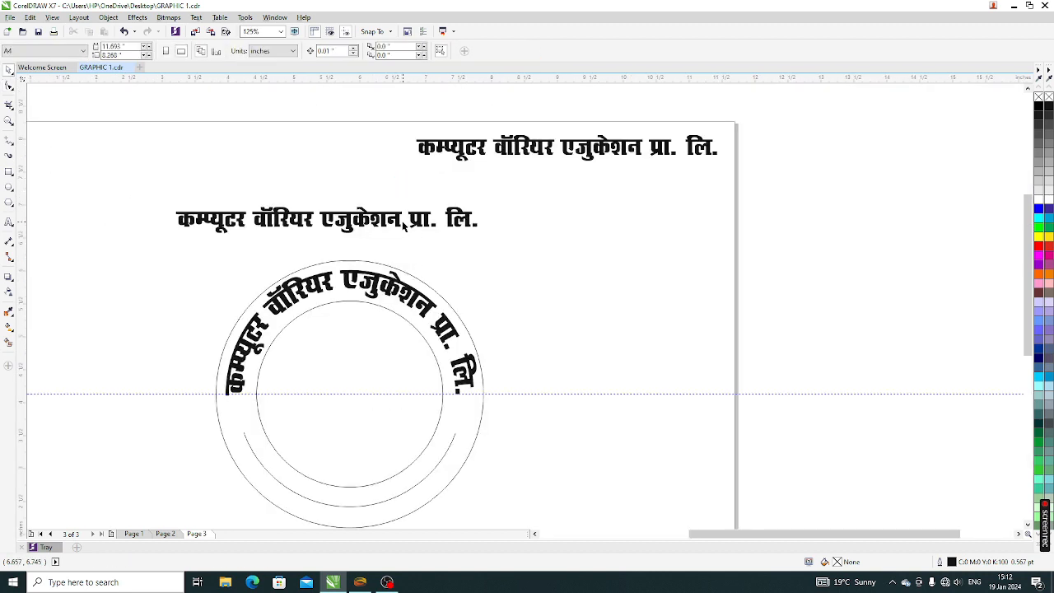
left_click_drag(402, 222, 289, 174)
left_click(431, 174)
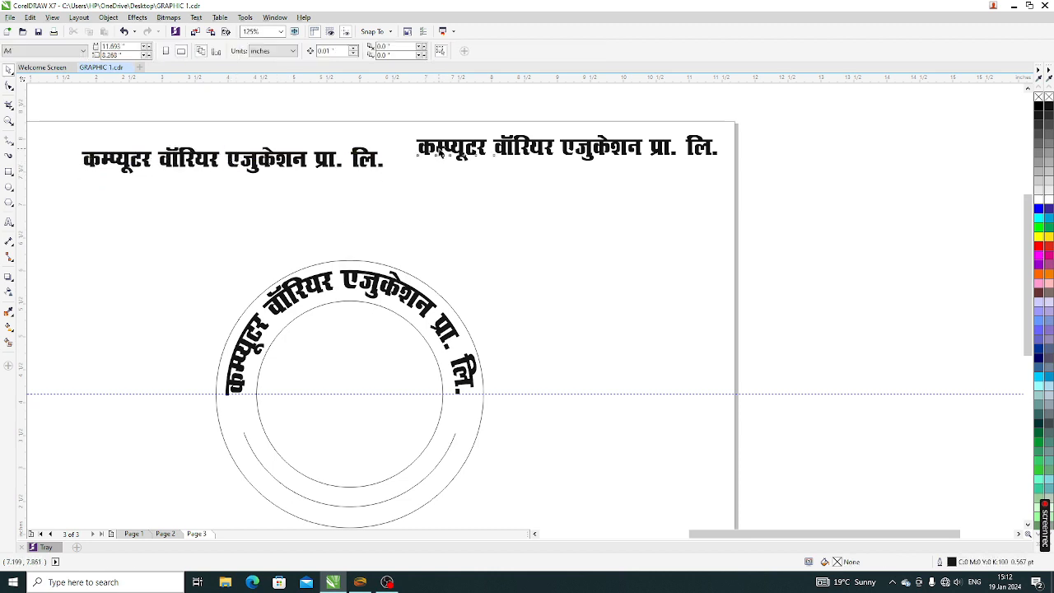
Step: Duplicate the editable Hindi text line below the original and set the copy's font to AALaxmi
left_click_drag(439, 156, 430, 239)
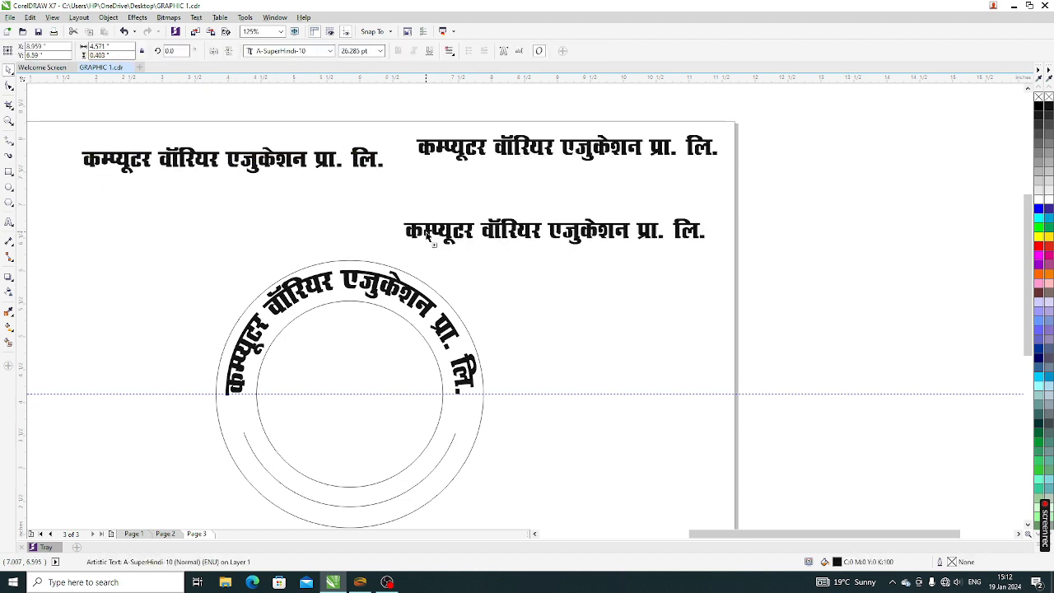
left_click(288, 51)
left_click(329, 105)
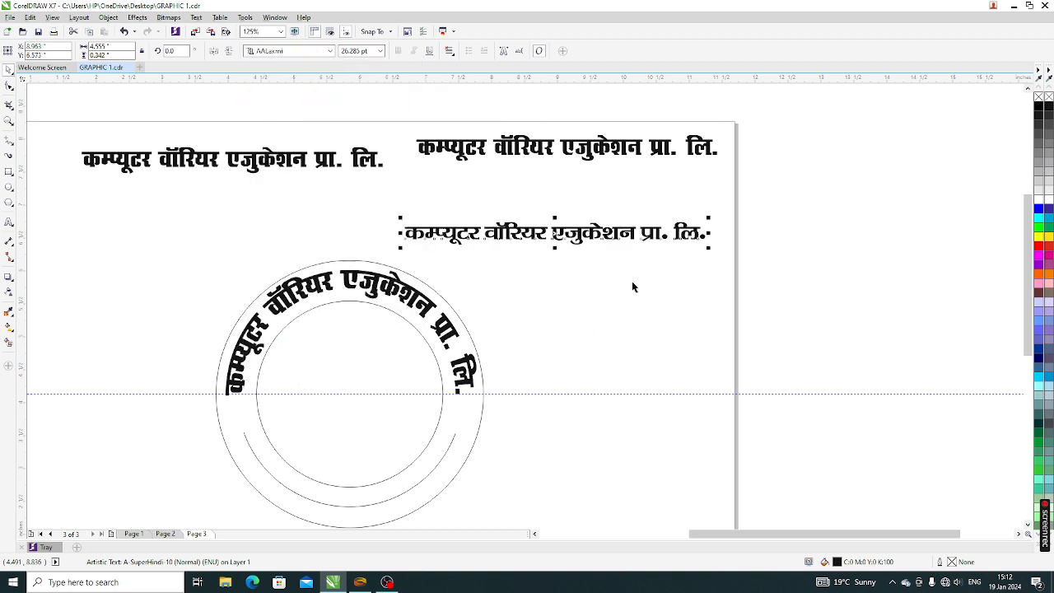
Step: Replace the copied line's entire text with the institute's road and city in Hindi
left_click(9, 222)
key("ctrl+a")
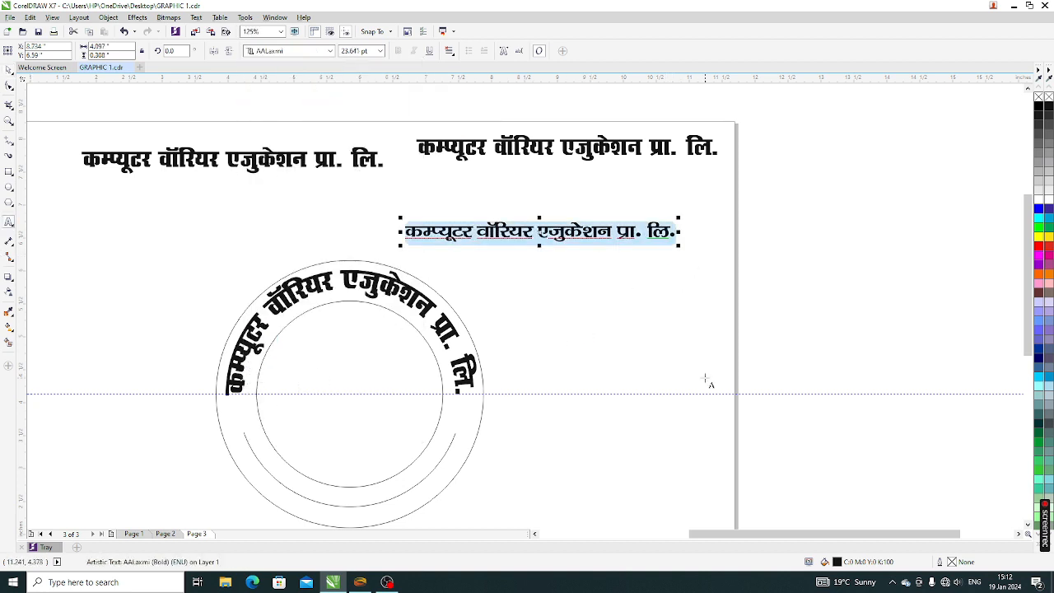
type("बारि")
key("BackSpace")
key("BackSpace")
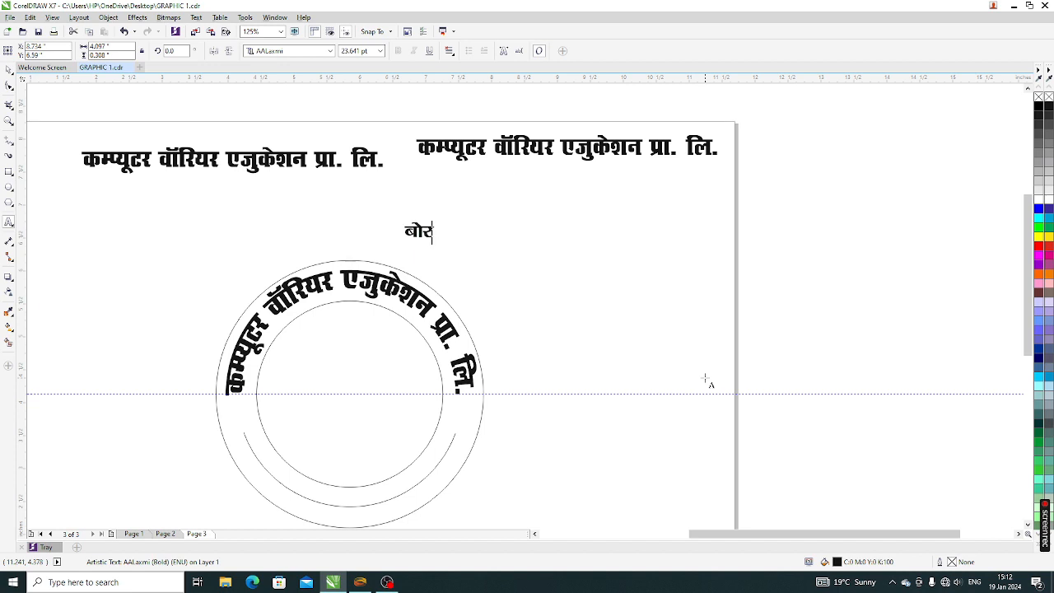
type("रिंग रोड")
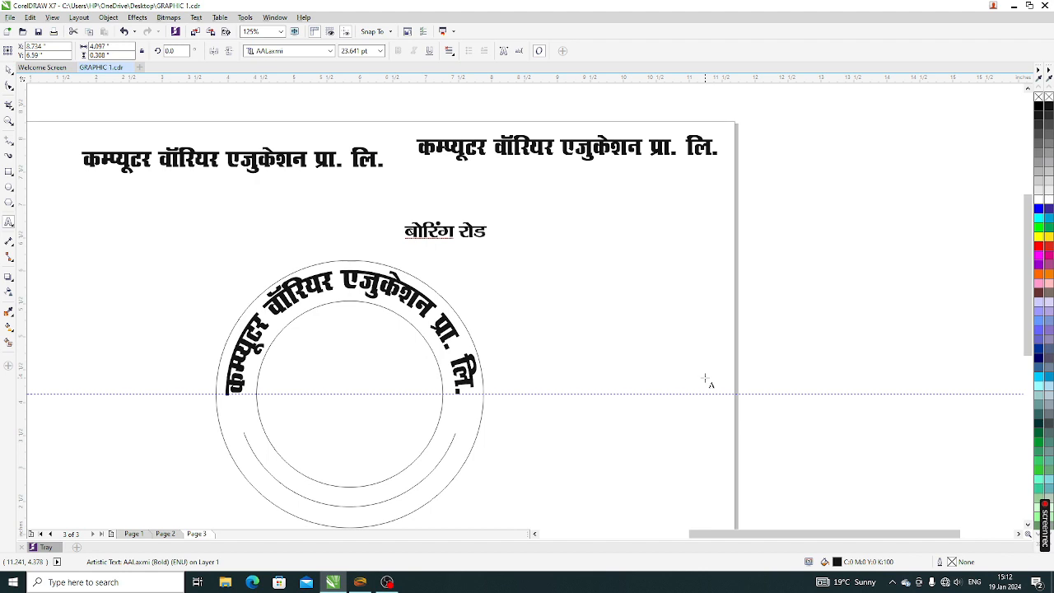
type(", पटना")
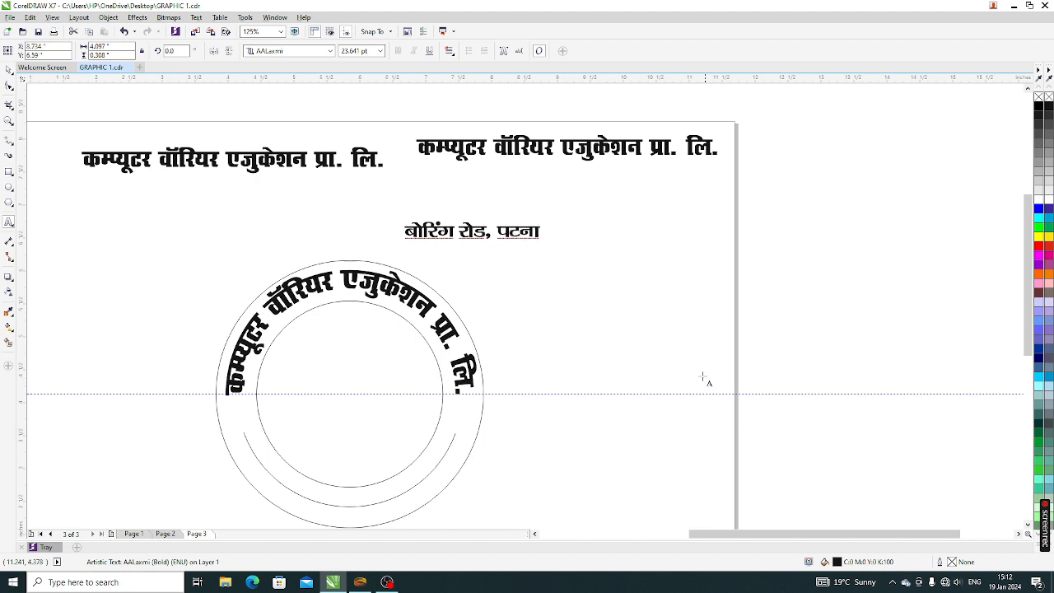
left_click(8, 69)
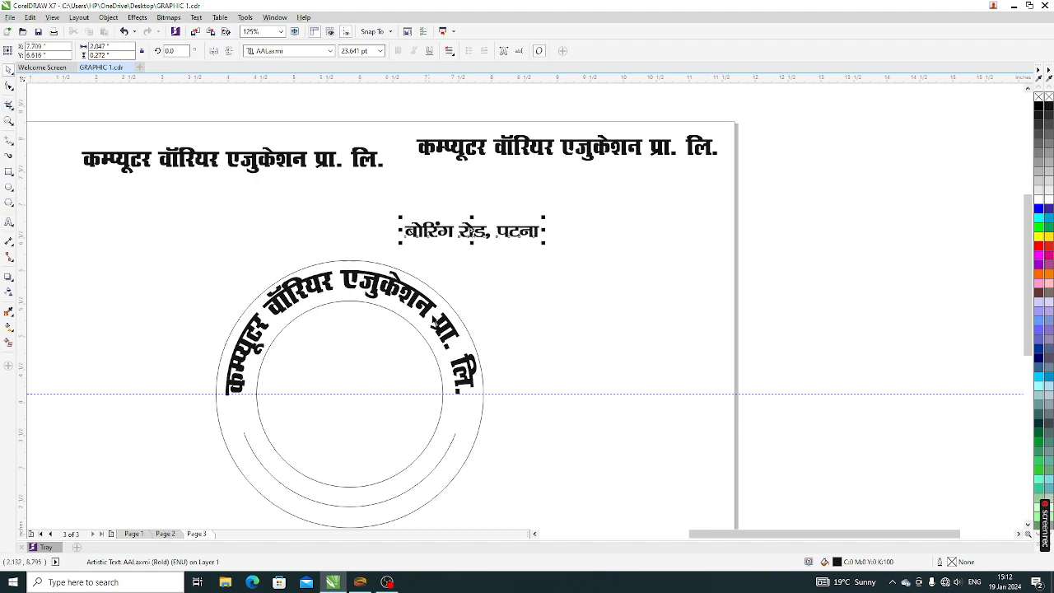
Step: Place a copy of the Hindi address text beside the ring and scale it up to 113%
left_click_drag(473, 233, 577, 336)
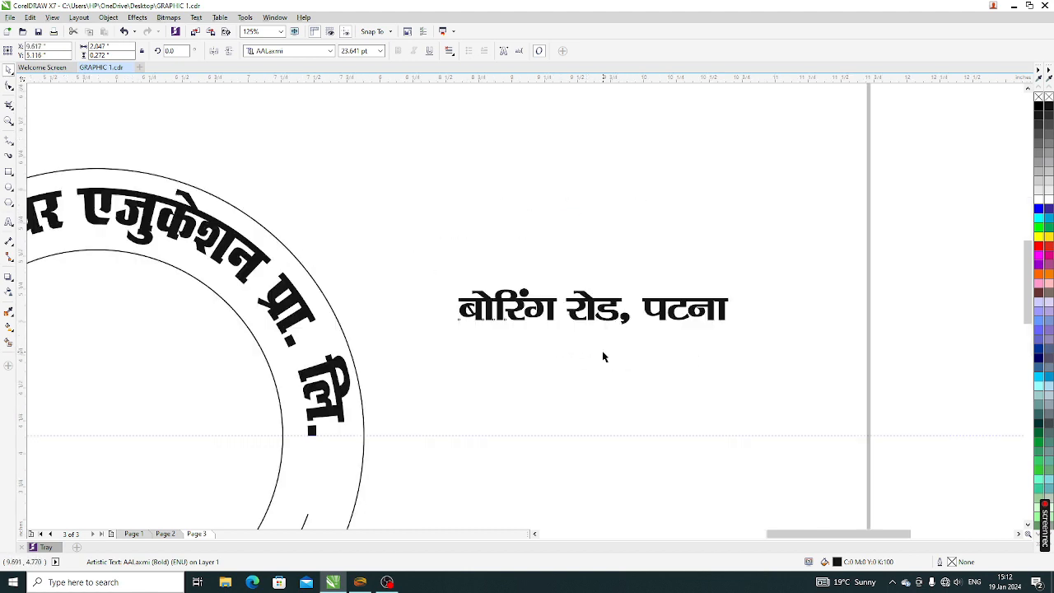
scroll(604, 357, "up", 2)
left_click_drag(732, 328, 750, 348)
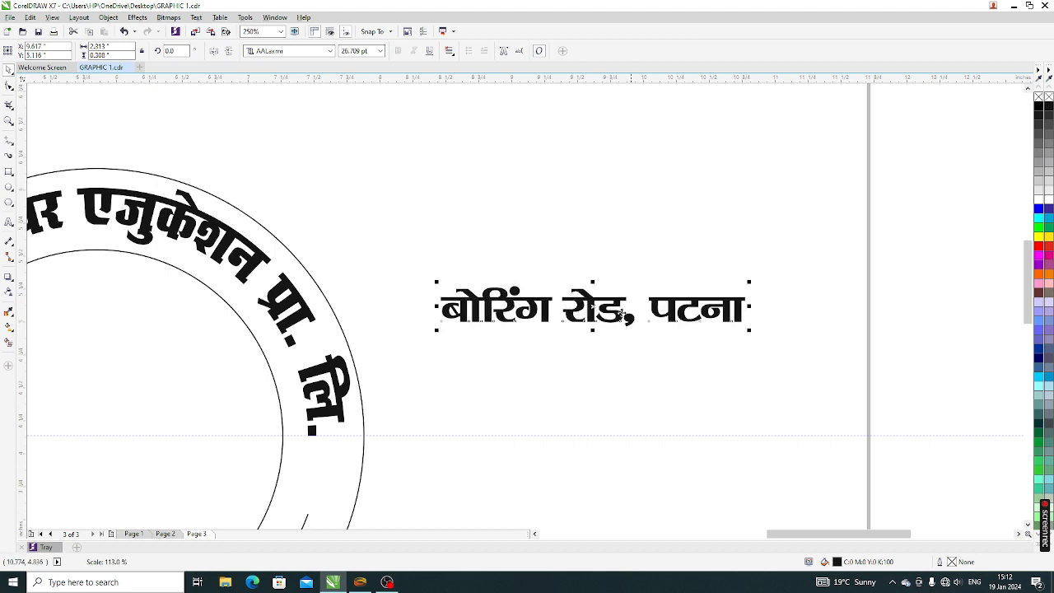
Step: Stretch the enlarged address text vertically to a height of about 0.355 inches, keeping its width
scroll(618, 313, "down", 2)
left_click_drag(604, 321, 601, 326)
scroll(576, 341, "up", 2)
left_click_drag(433, 226, 905, 376)
scroll(527, 273, "down", 2)
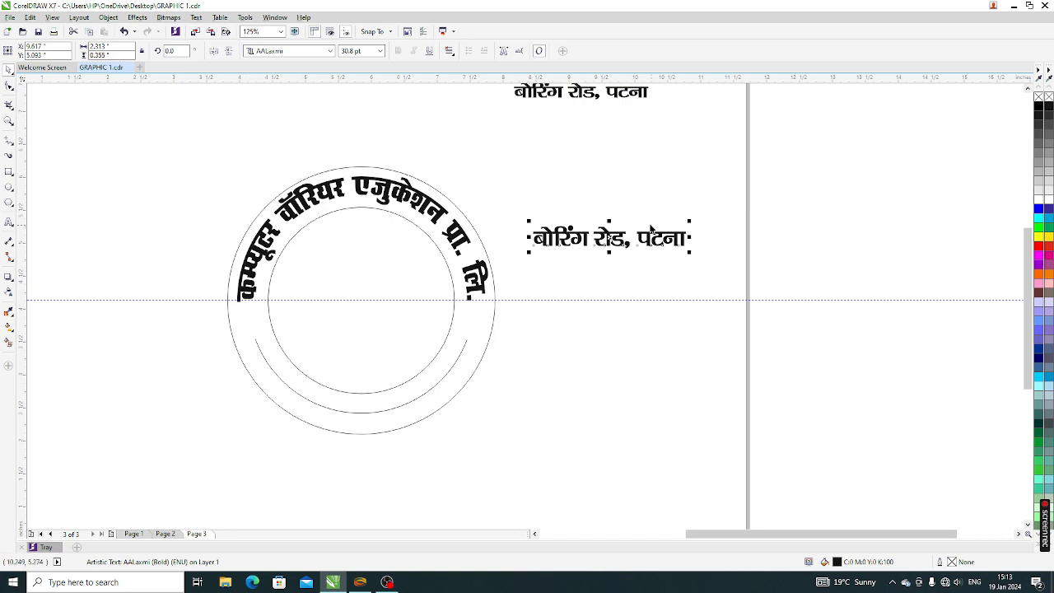
scroll(618, 207, "up", 2)
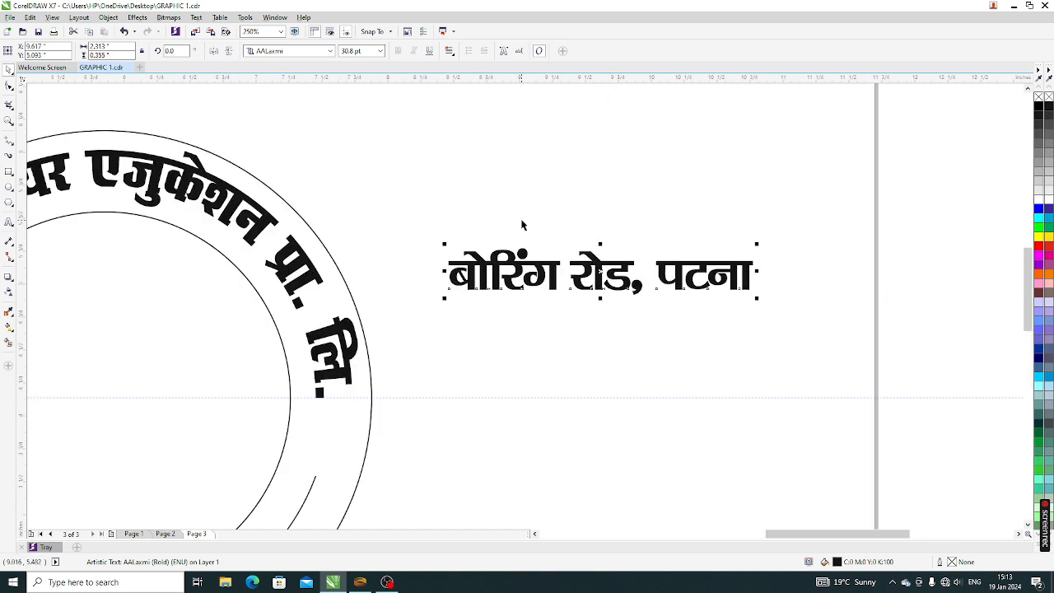
scroll(466, 221, "down", 2)
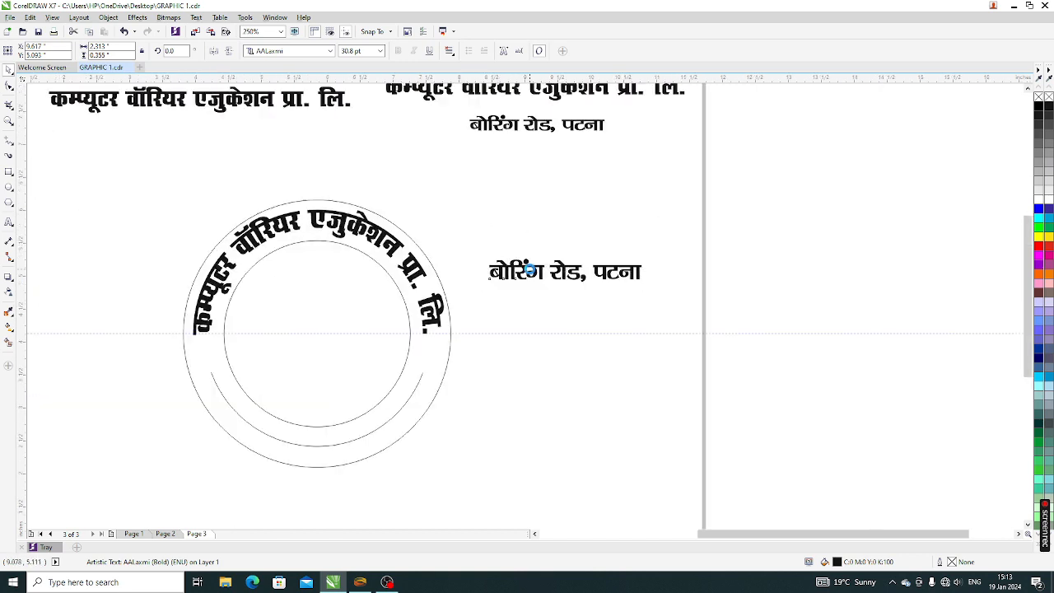
scroll(465, 237, "up", 2)
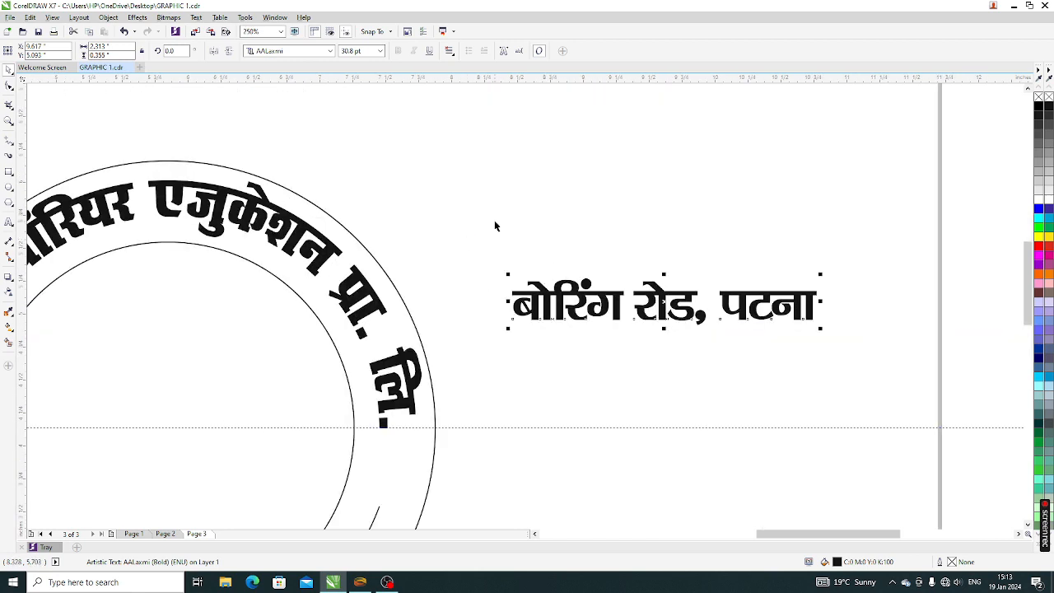
Step: Convert the stretched address text to curves and weld it into a single shape
key("ctrl+q")
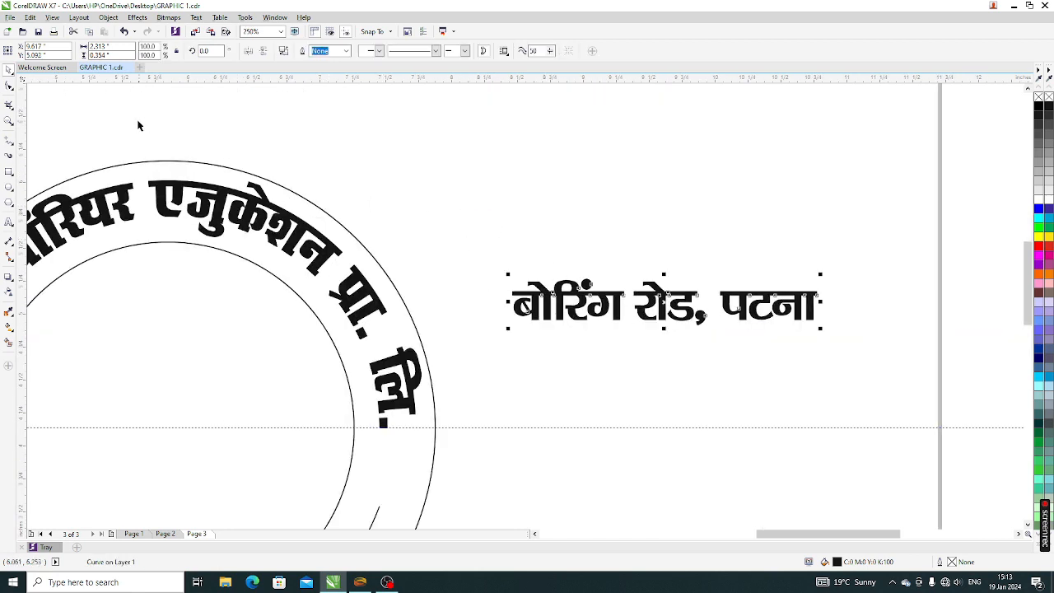
left_click(110, 18)
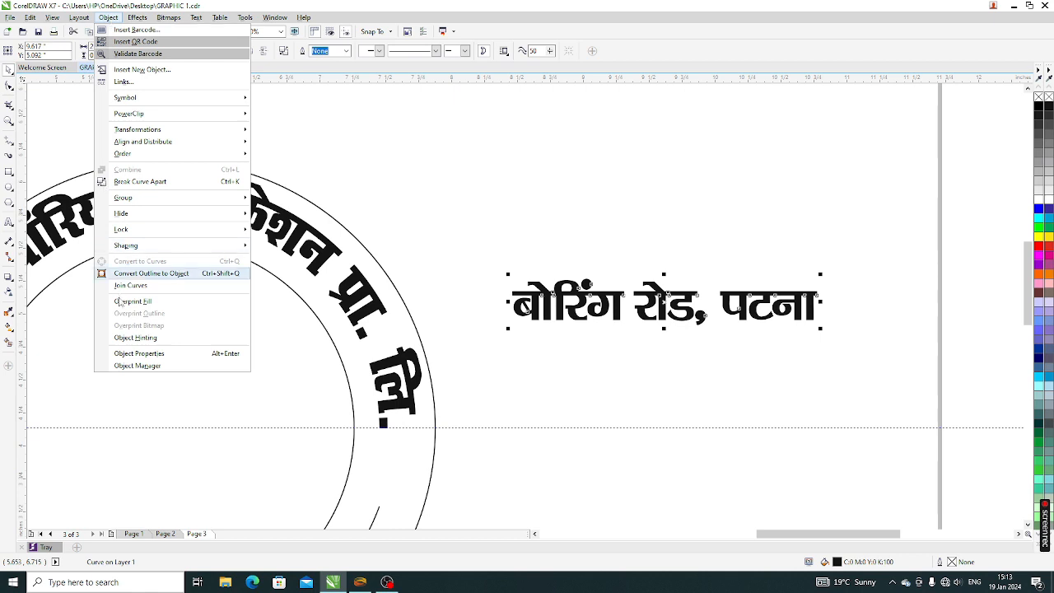
mouse_move(139, 253)
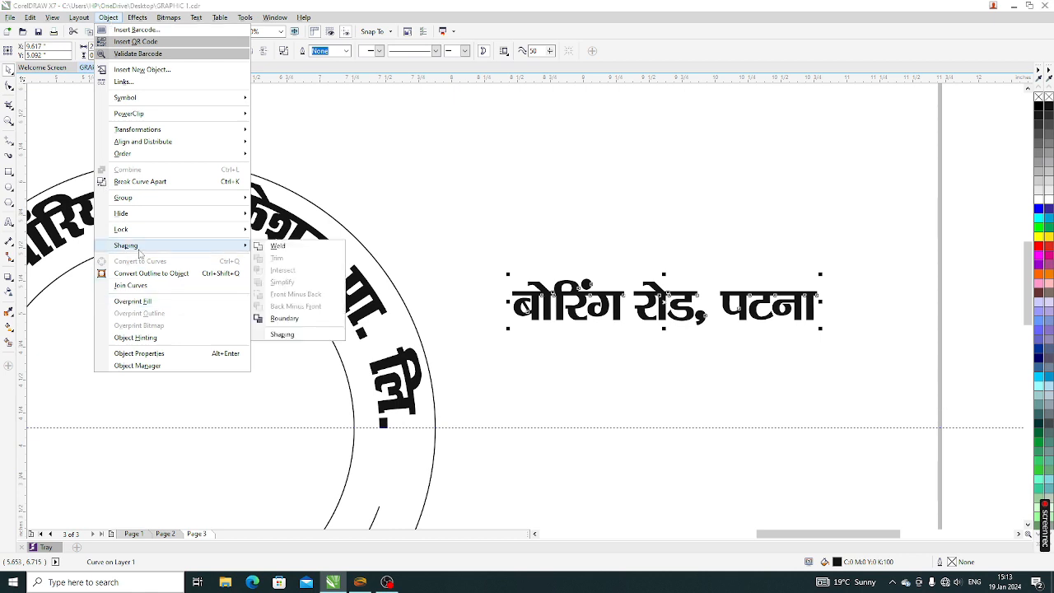
left_click(278, 246)
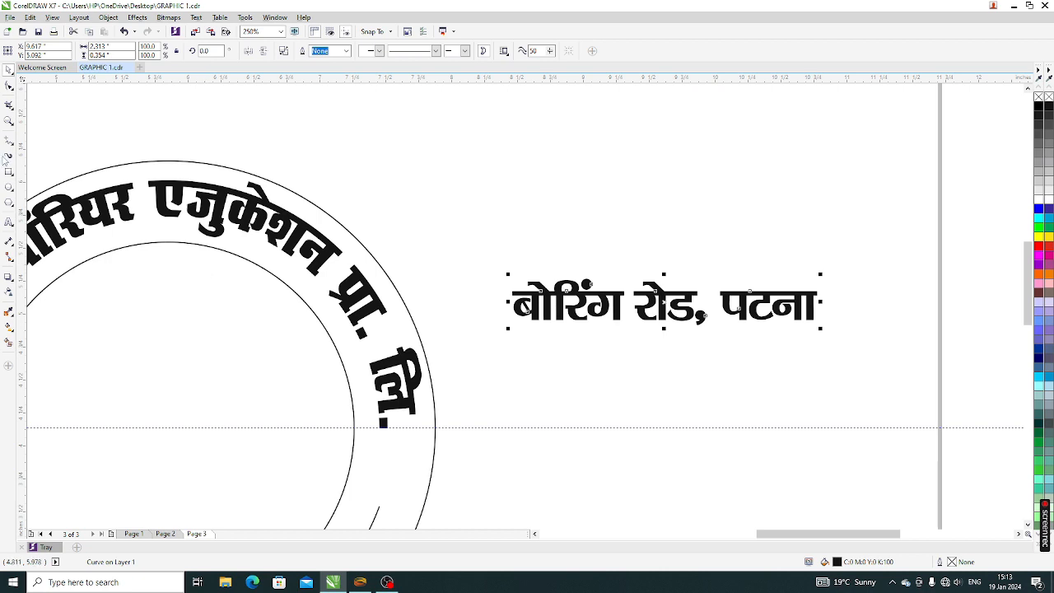
Step: Save the welded address lettering as an Artistic Media brush named bi in the CustomMediaStrokes folder
left_click(9, 158)
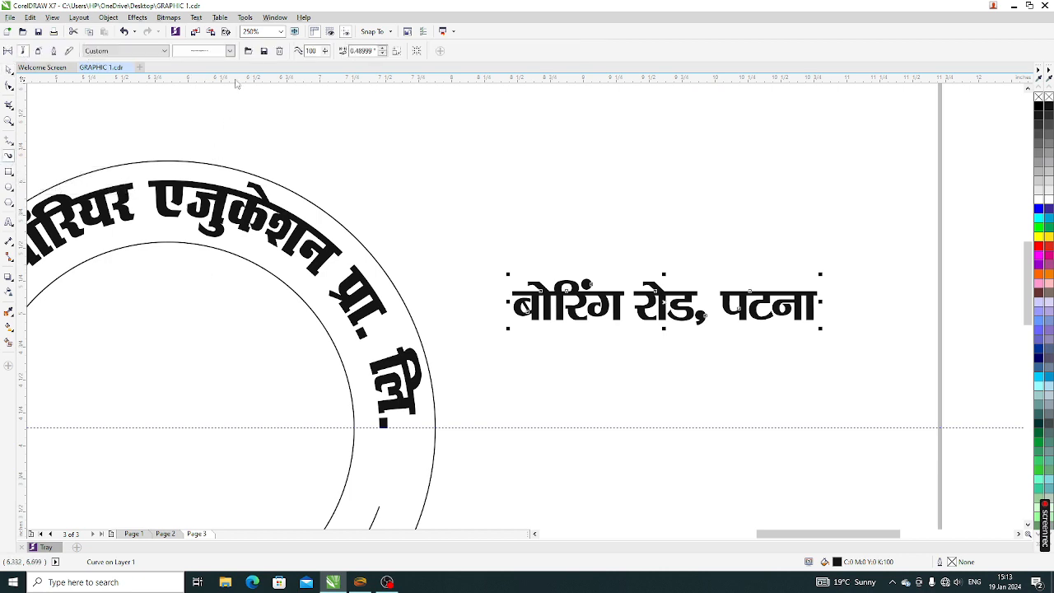
left_click(263, 51)
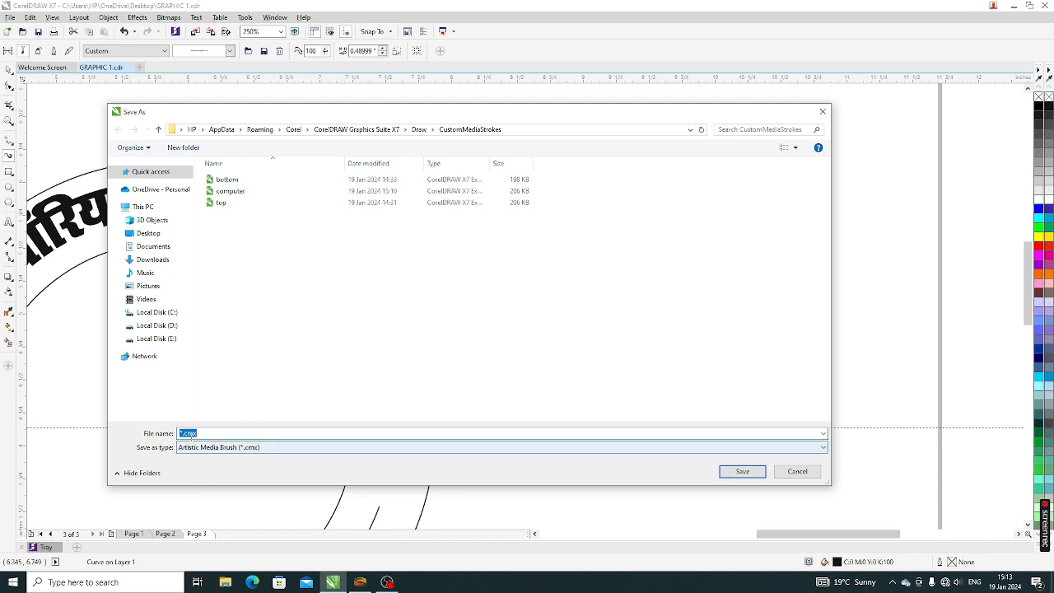
left_click(187, 433)
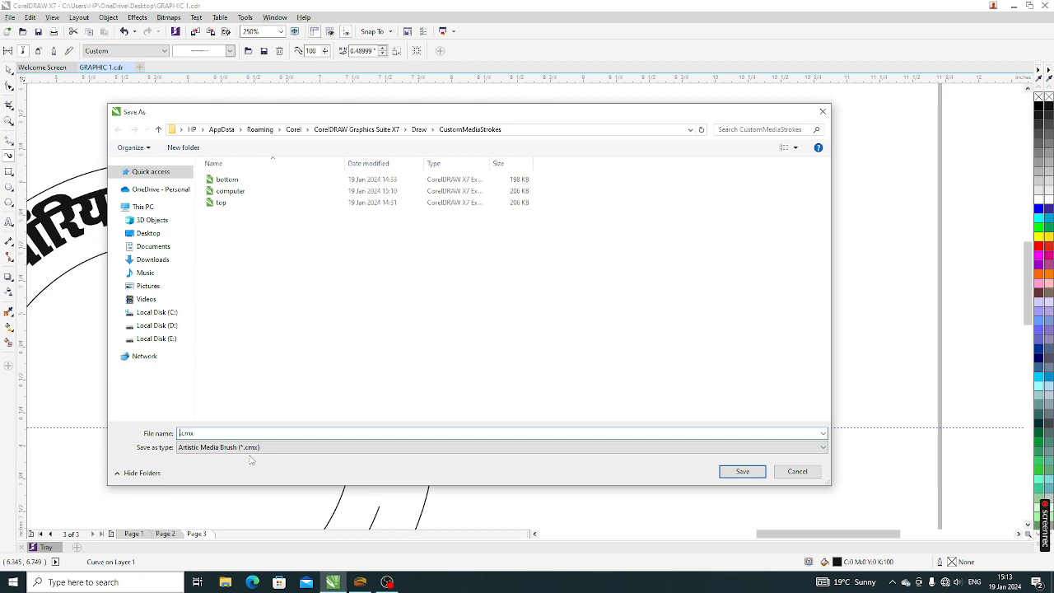
type("bi")
left_click(740, 471)
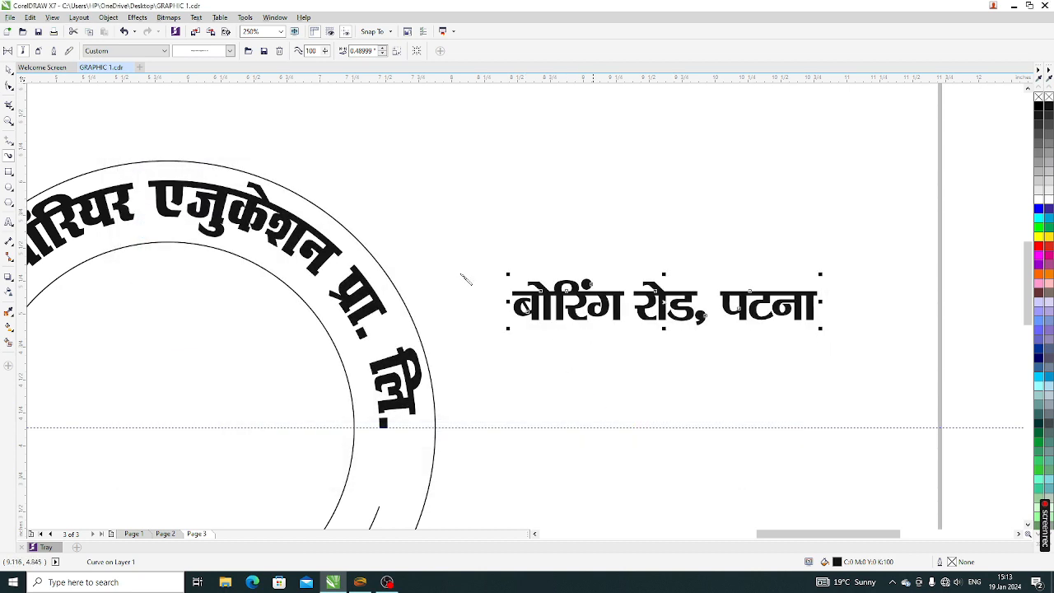
Step: Deselect the address lettering and switch the Artistic Media brush category to Artistic
left_click(8, 69)
left_click(204, 130)
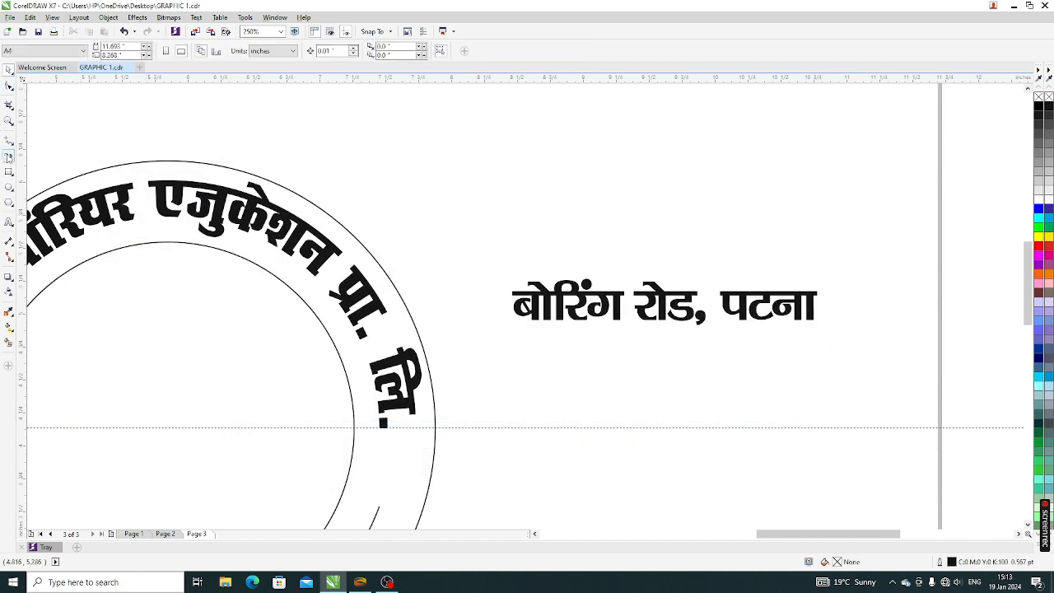
left_click(8, 155)
left_click(140, 52)
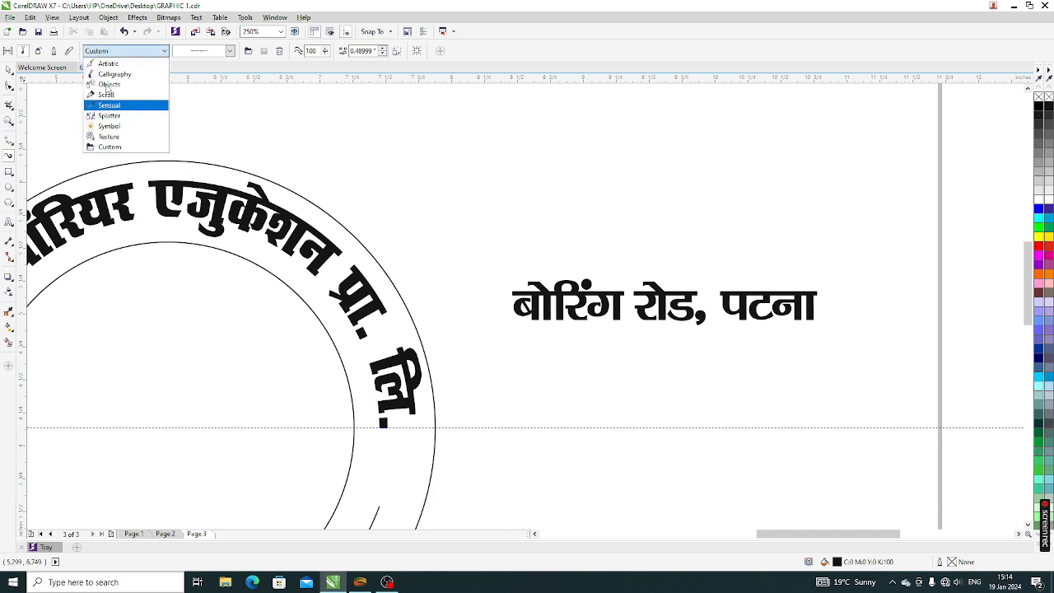
left_click(113, 65)
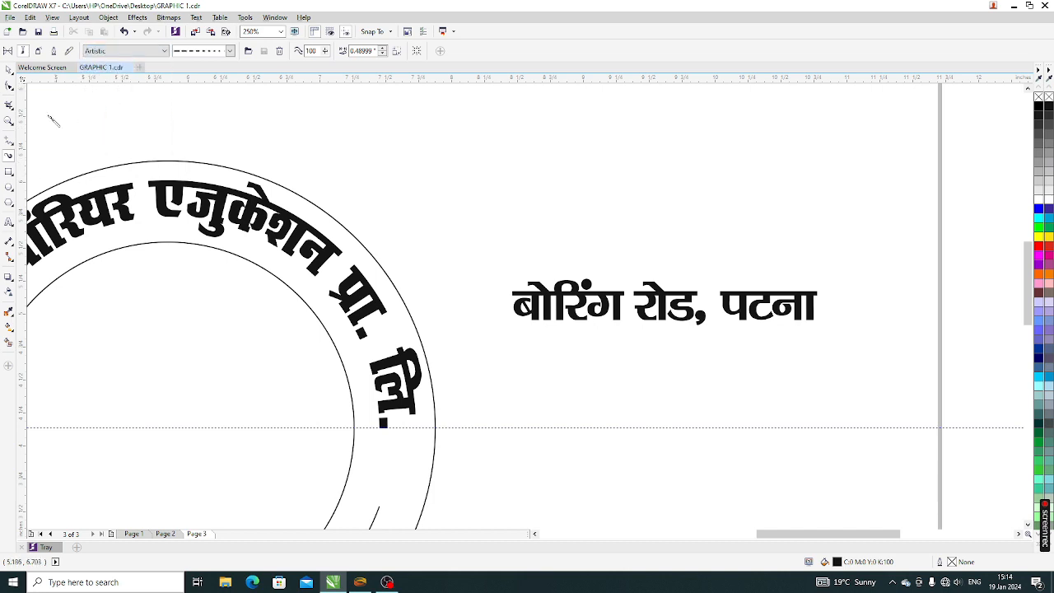
Step: Select the open lower arc inside the ring and switch the Artistic Media brush category to Custom
left_click(8, 69)
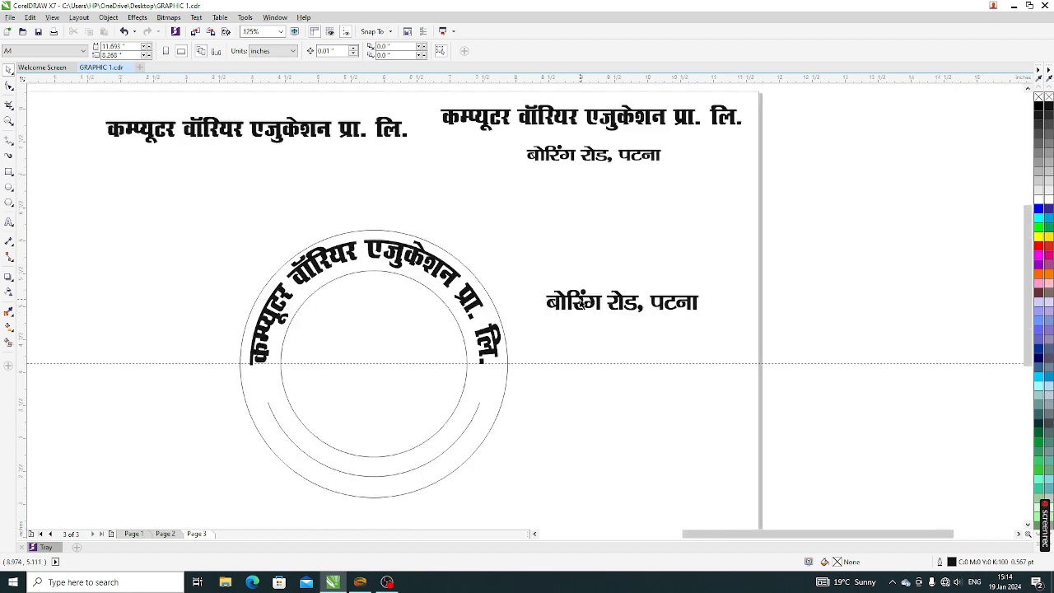
scroll(580, 301, "down", 2)
scroll(331, 480, "up", 2)
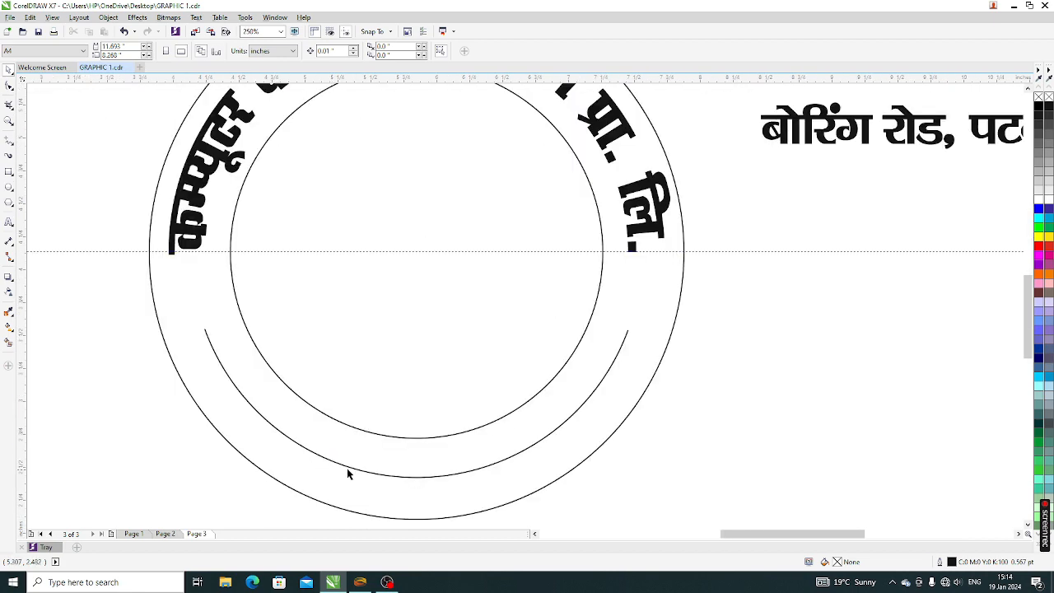
left_click(356, 473)
scroll(361, 431, "down", 2)
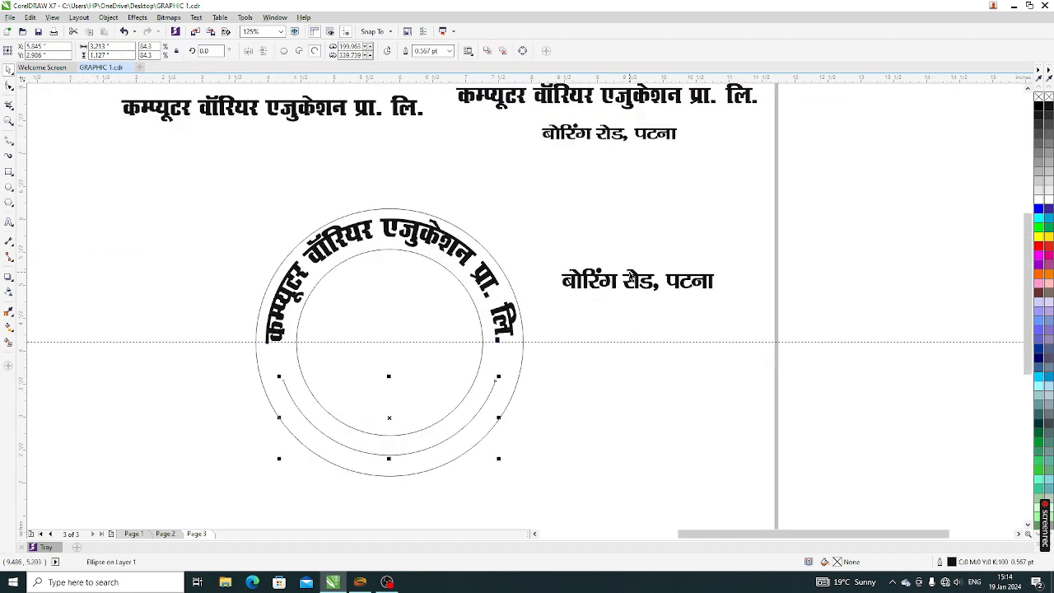
left_click(380, 500)
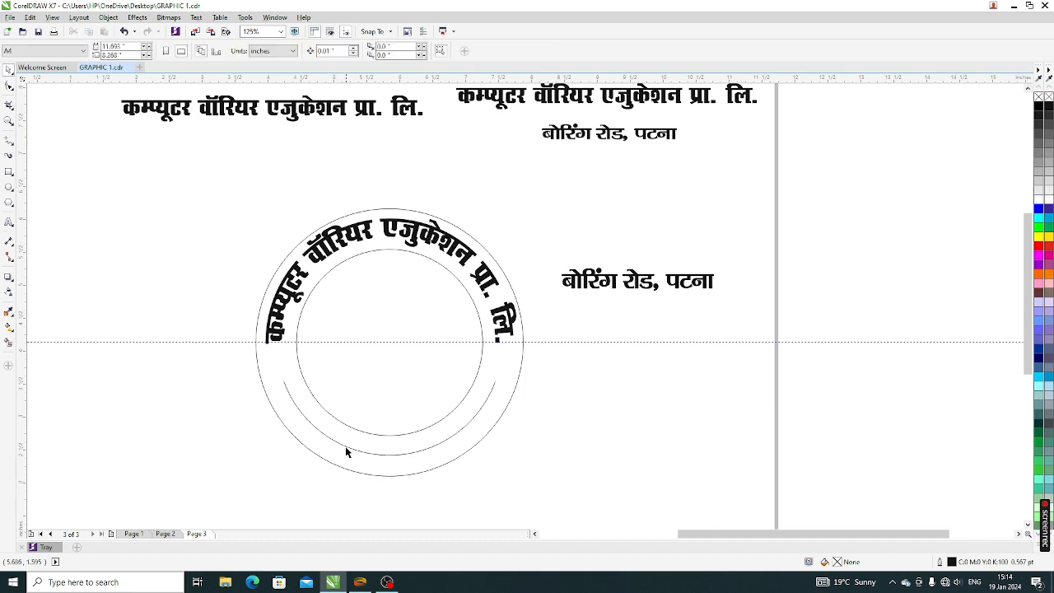
left_click(365, 455)
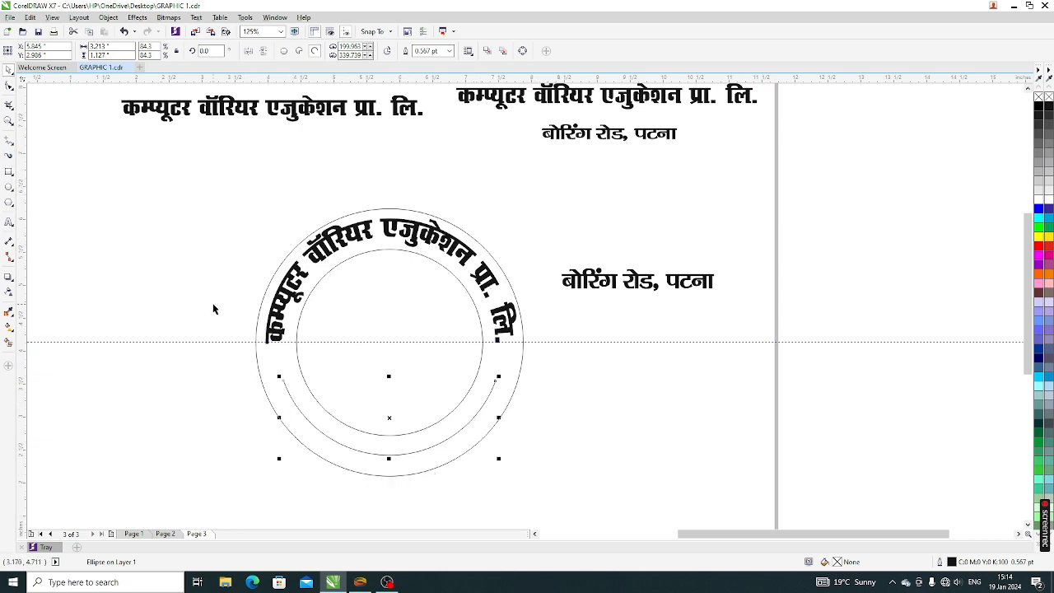
left_click(610, 307)
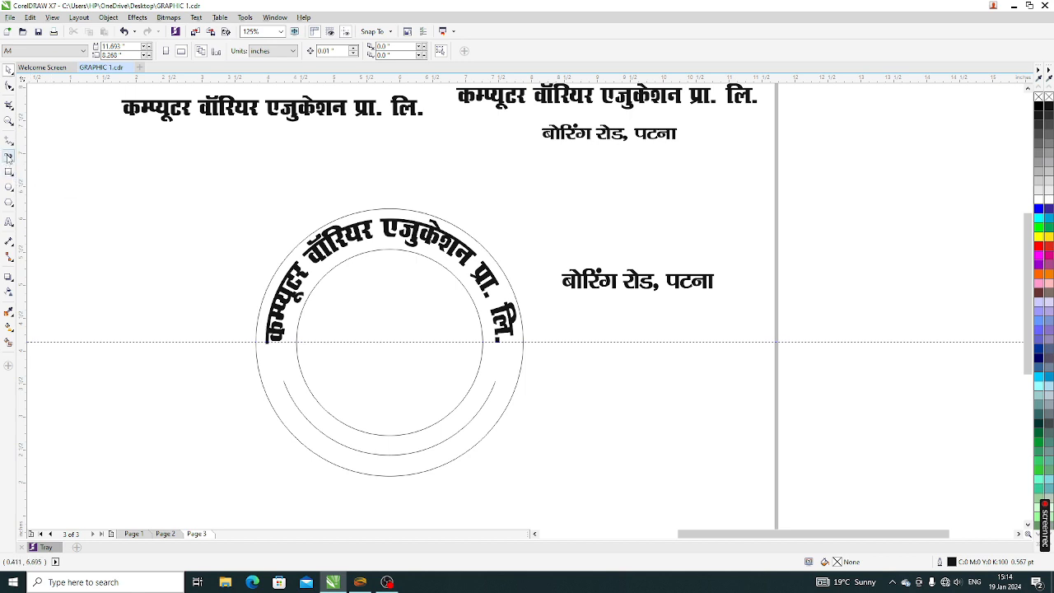
left_click(334, 445)
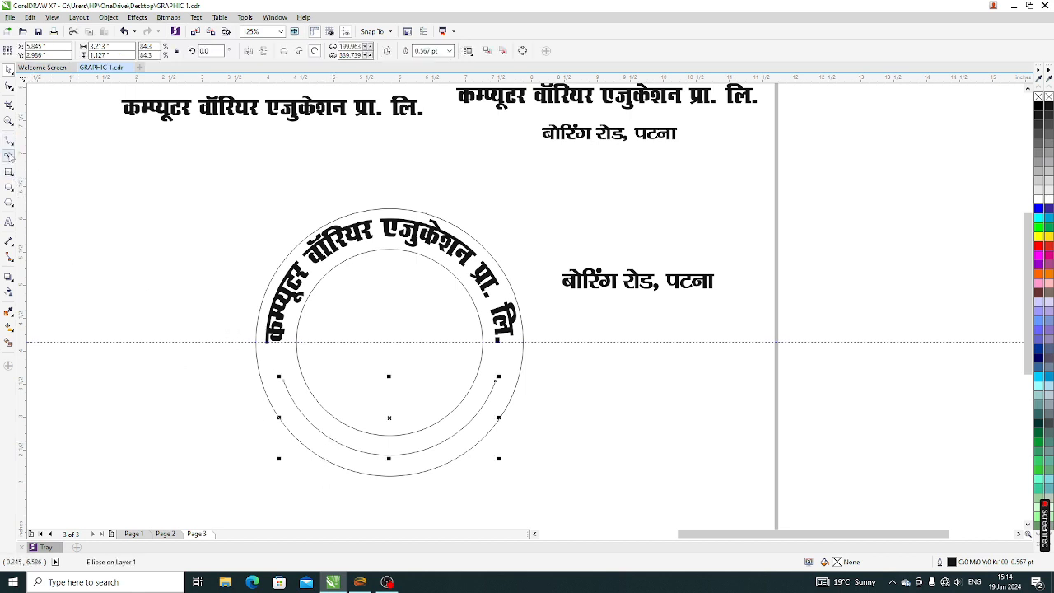
left_click(8, 156)
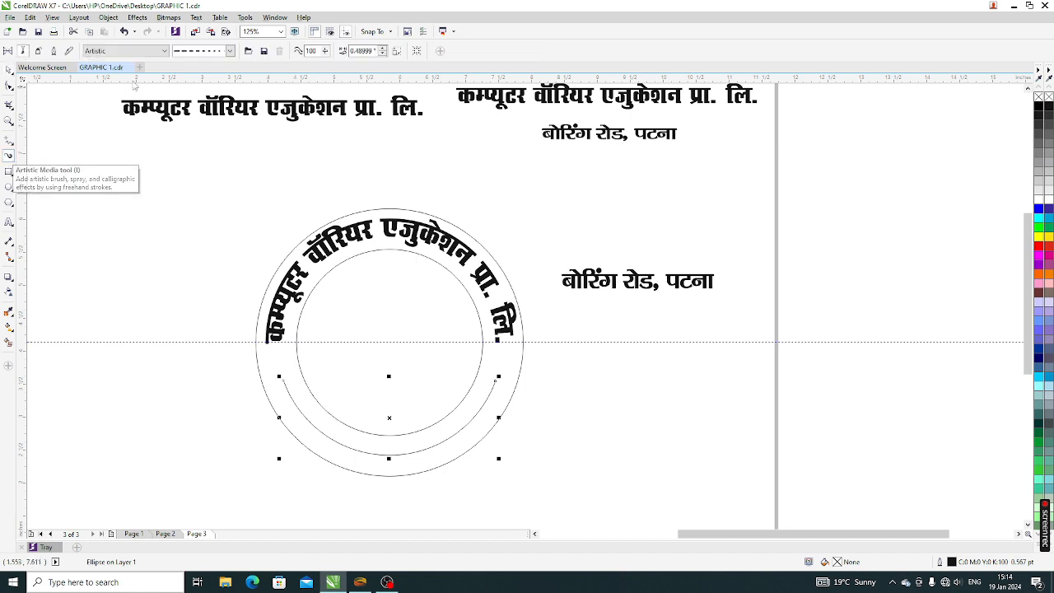
left_click(145, 51)
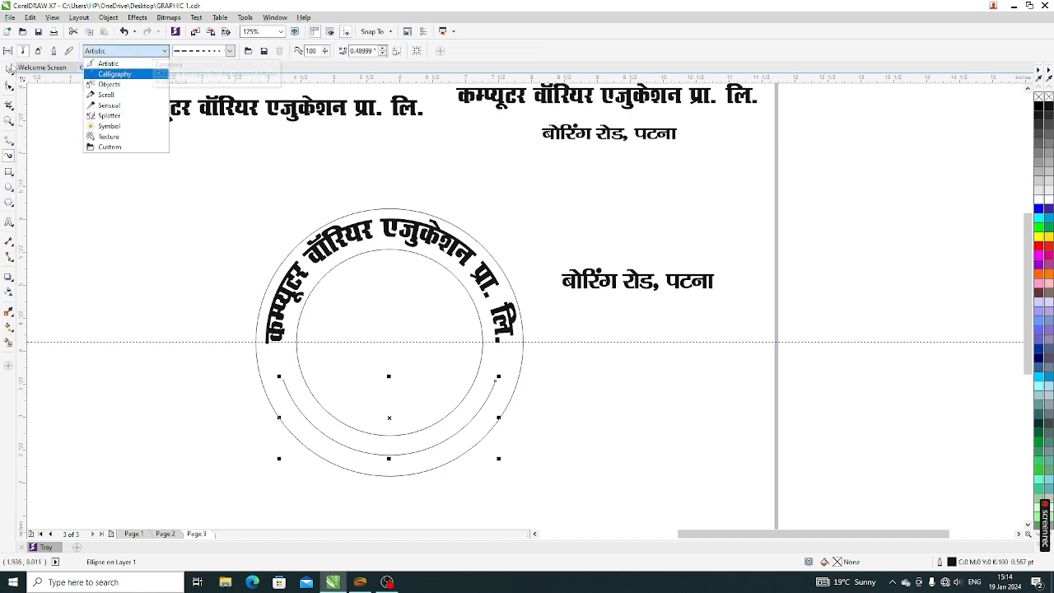
left_click(127, 148)
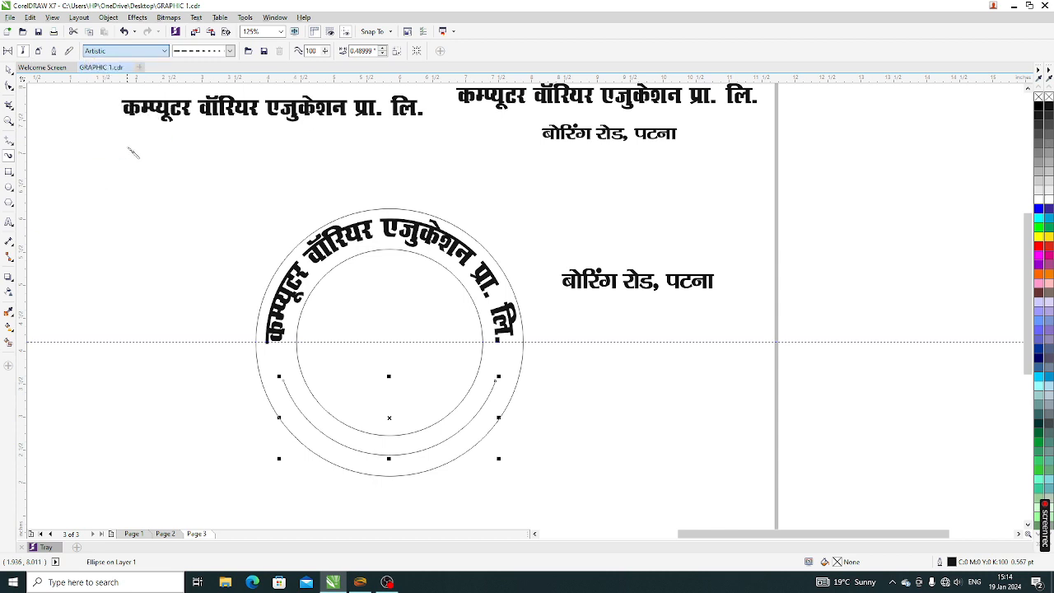
Step: Try the first custom address brush, the upright one reading बोरिंग रोड, पटना, on the lower arc
left_click(231, 51)
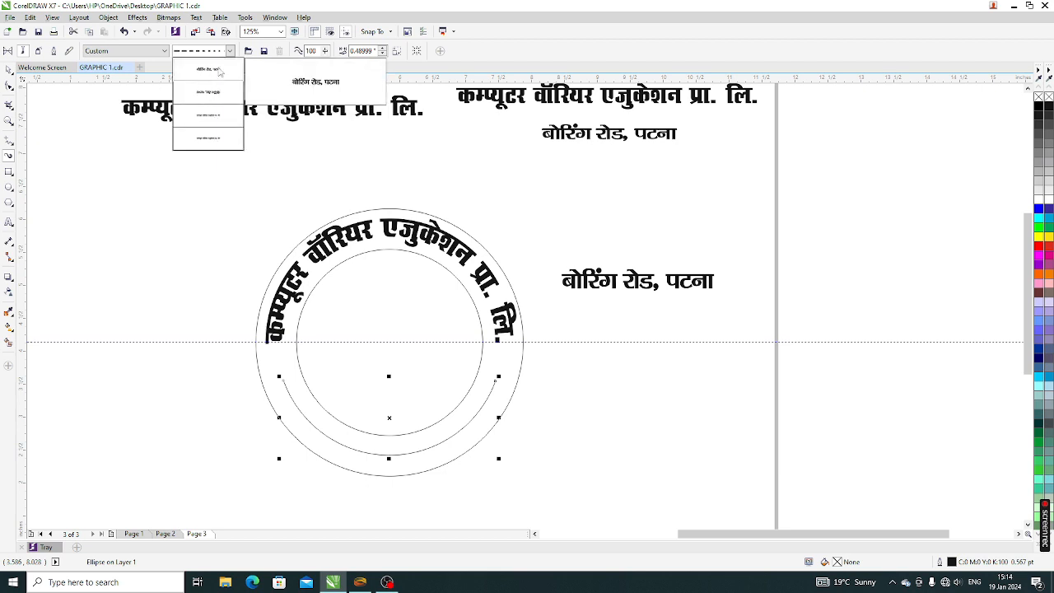
left_click(220, 73)
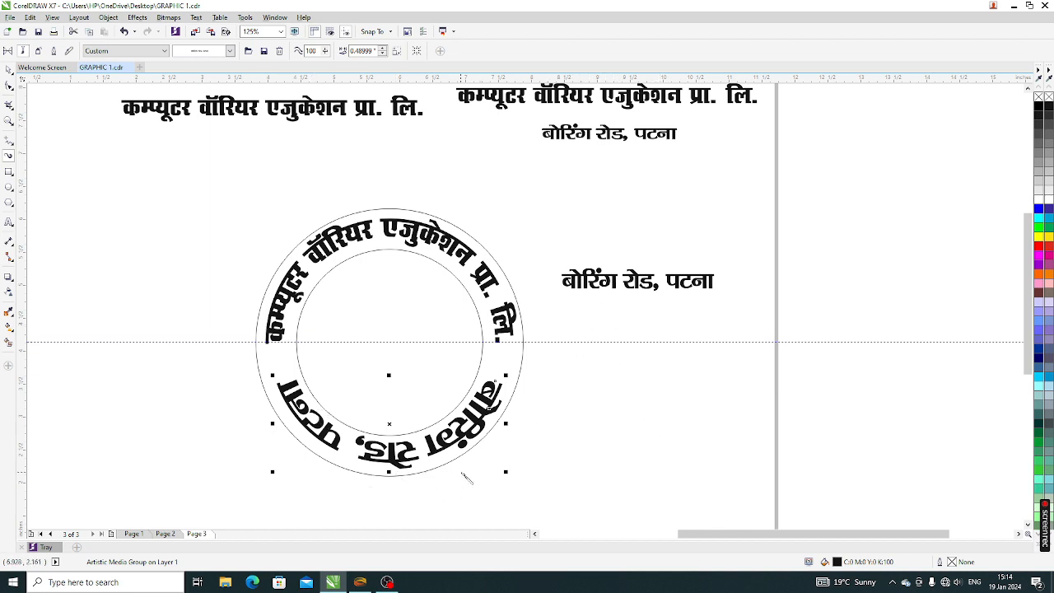
key("ctrl+z")
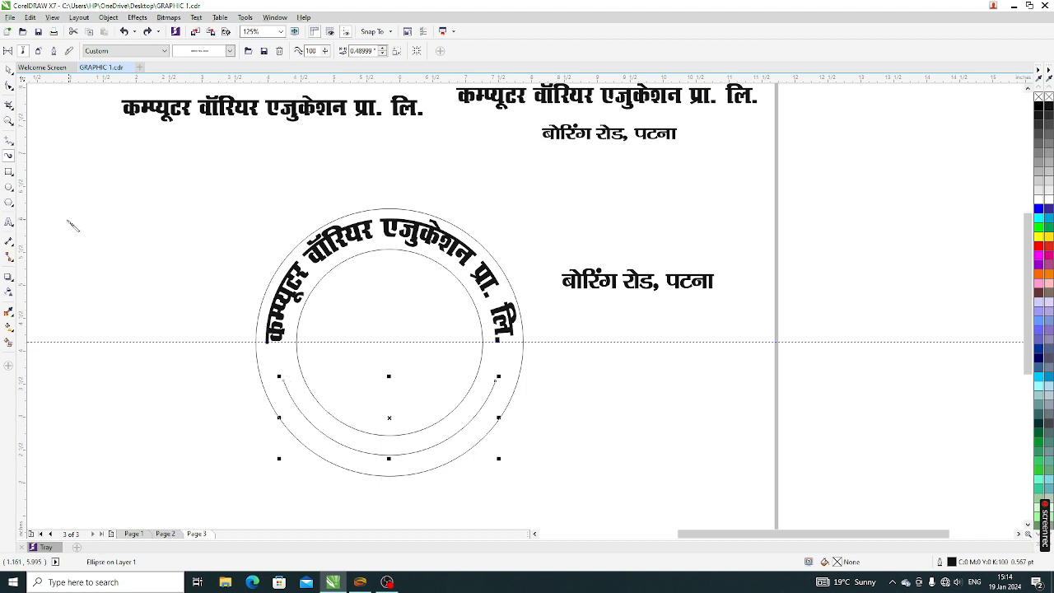
Step: Apply the second custom brush, the upside-down address lettering, to the selected lower arc
left_click(230, 50)
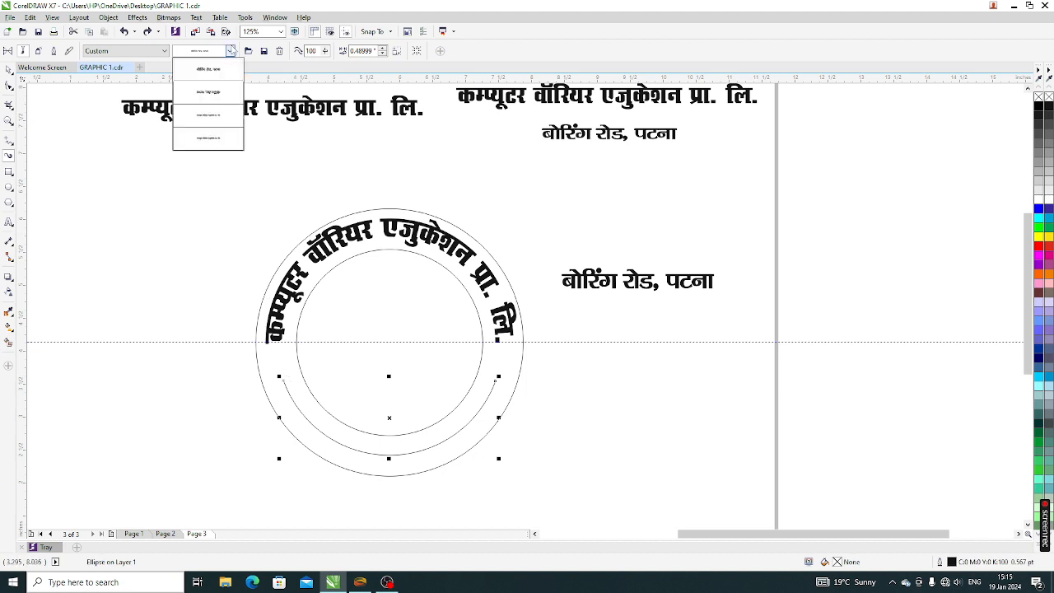
left_click(220, 93)
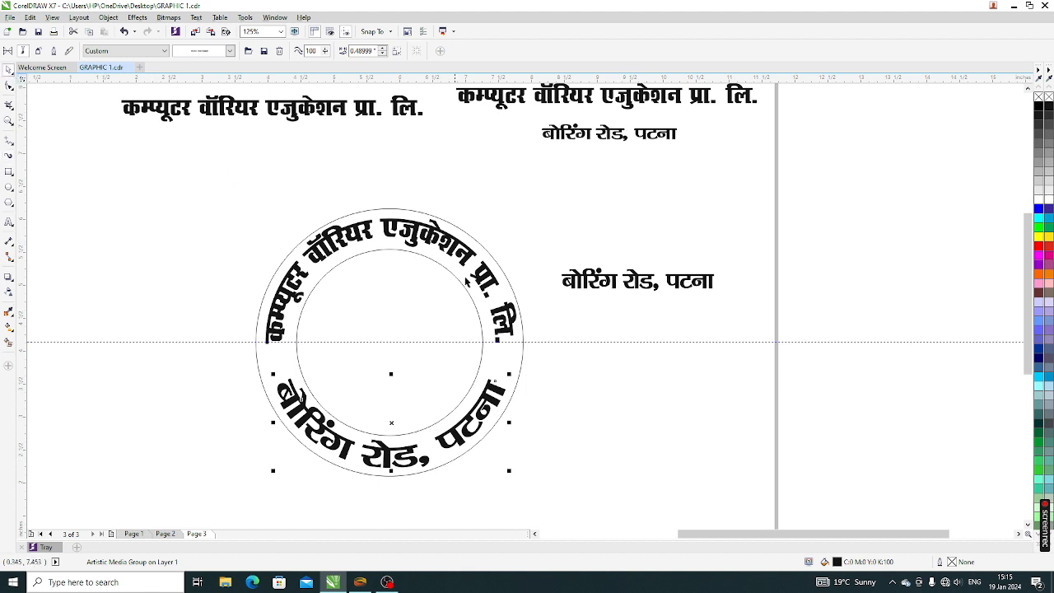
Step: Try rotating the separate address lettering beside the ring by 180 degrees
left_click(609, 290)
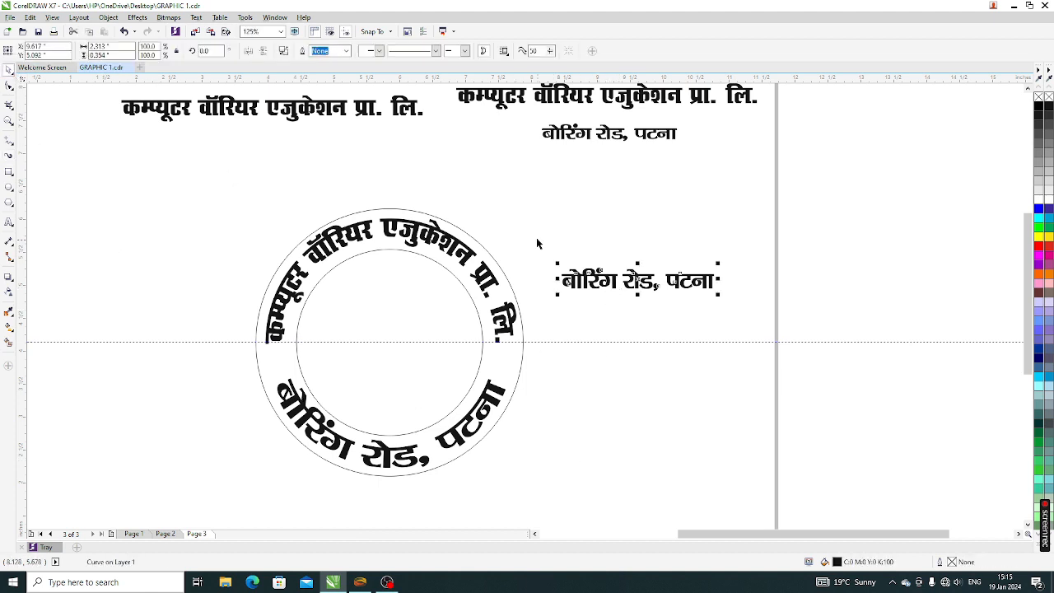
left_click_drag(536, 237, 667, 333)
left_click_drag(215, 50, 175, 82)
left_click(567, 344)
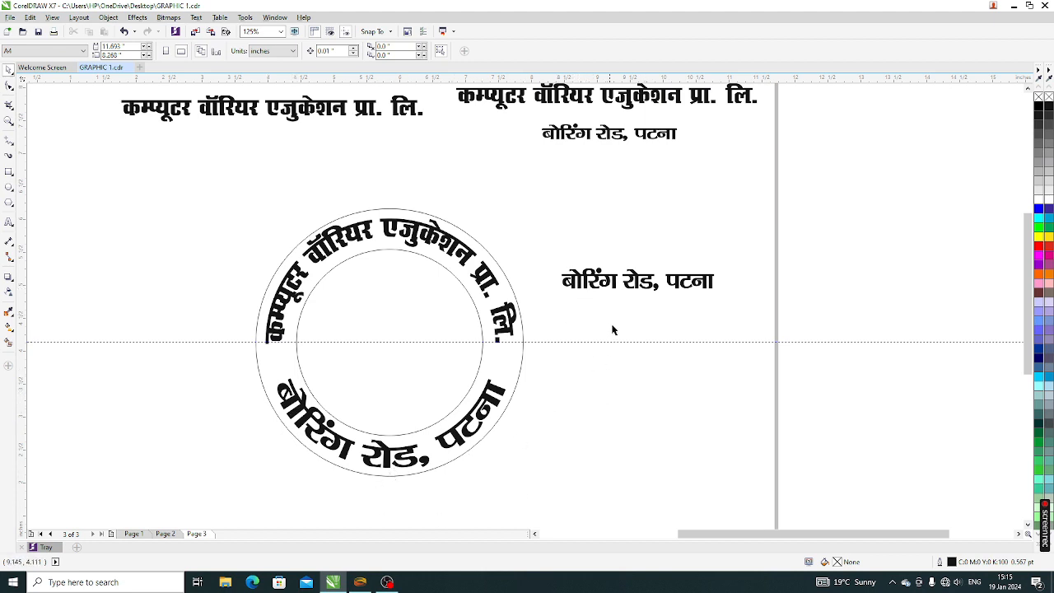
left_click_drag(536, 232, 835, 321)
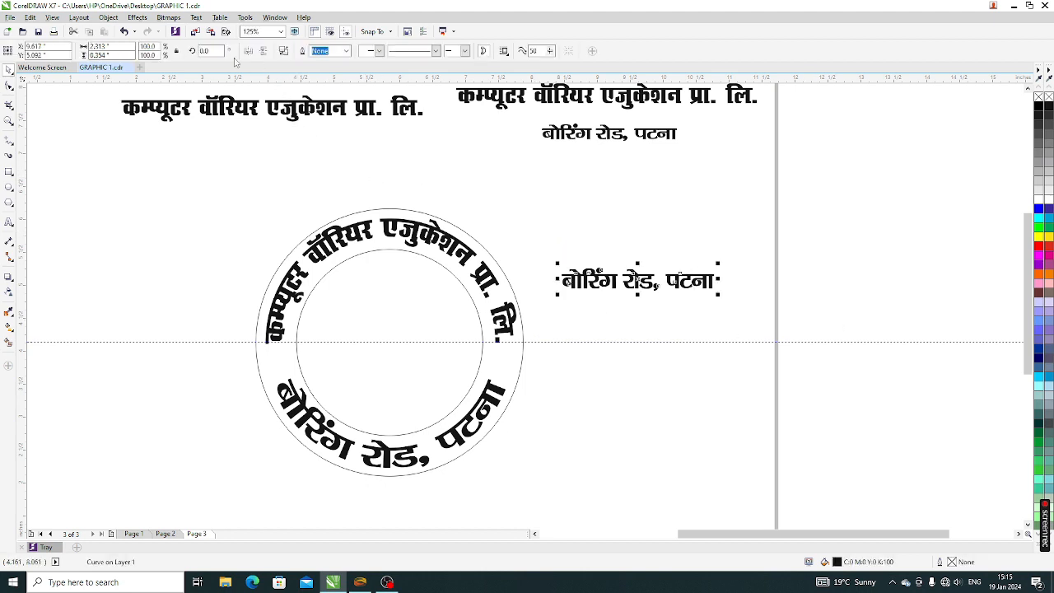
double_click(210, 51)
type("180")
key("Return")
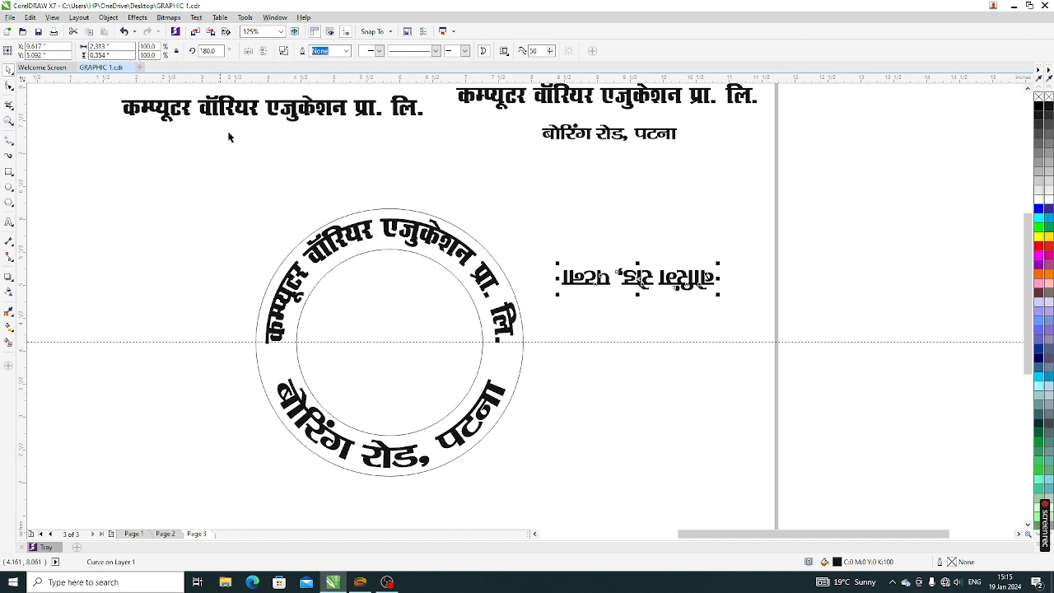
left_click(375, 199)
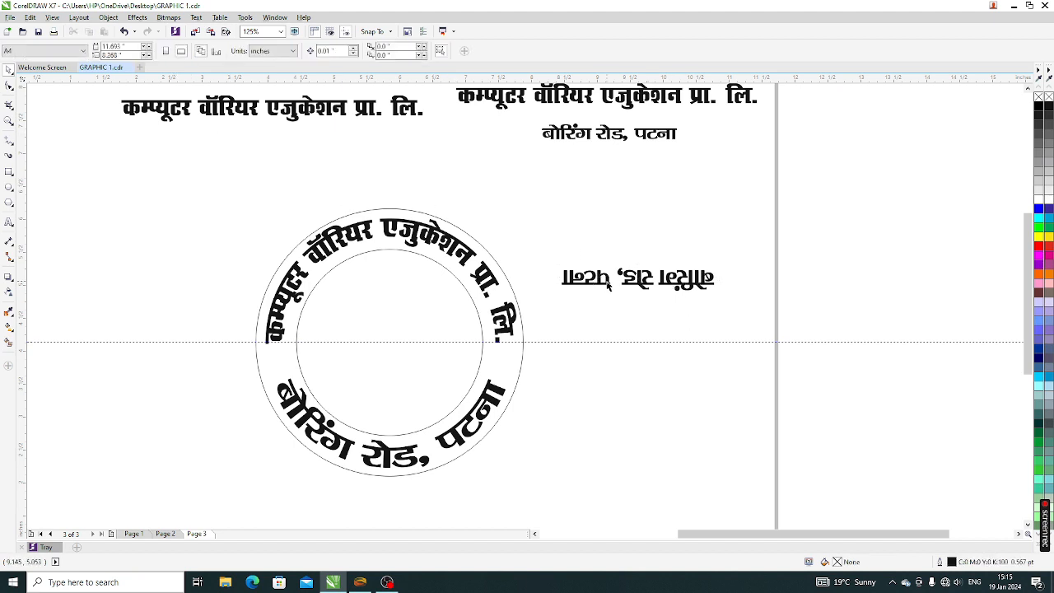
key("ctrl+z")
Step: Mirror the separate address lettering beside the ring both horizontally and vertically, and deselect it
left_click_drag(526, 223, 874, 339)
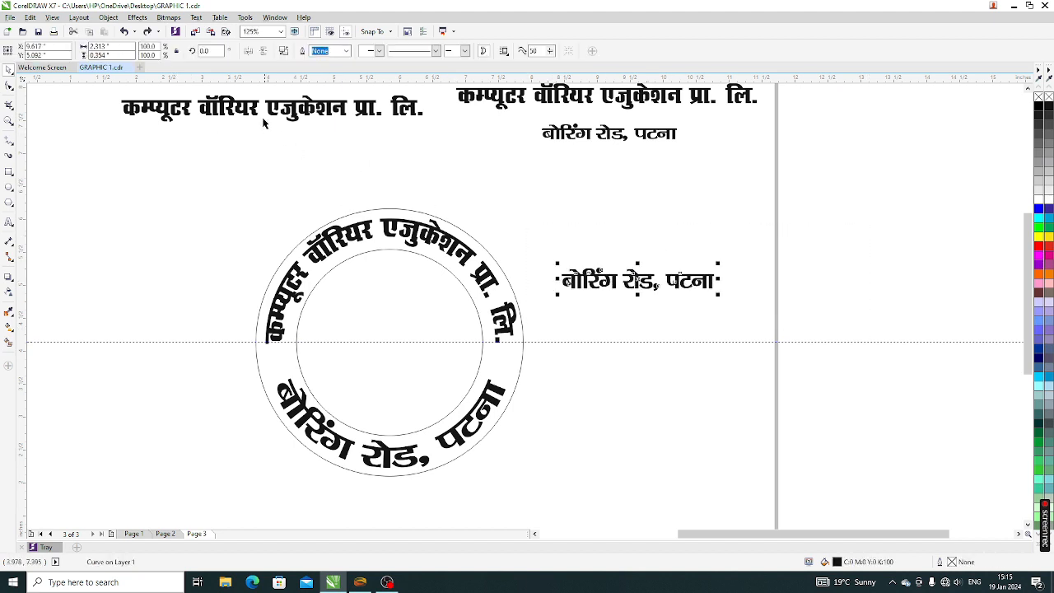
left_click(247, 52)
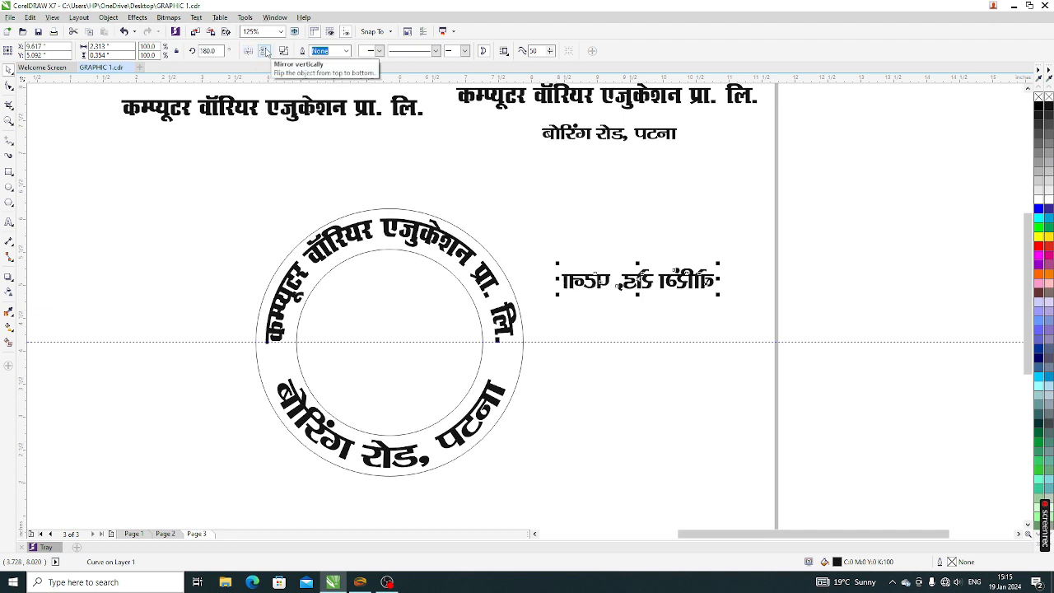
left_click(264, 51)
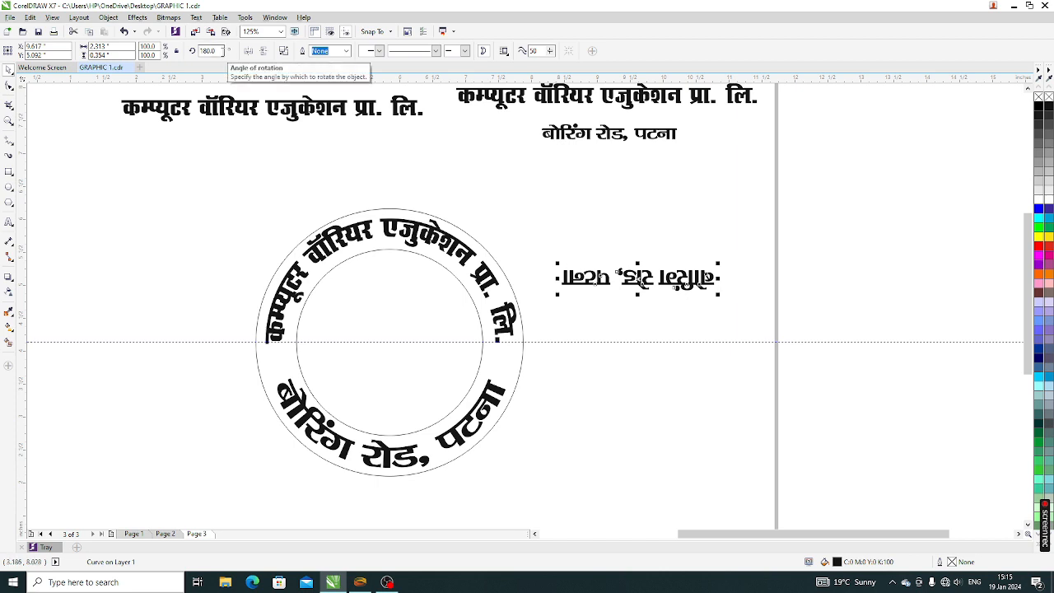
left_click(615, 423)
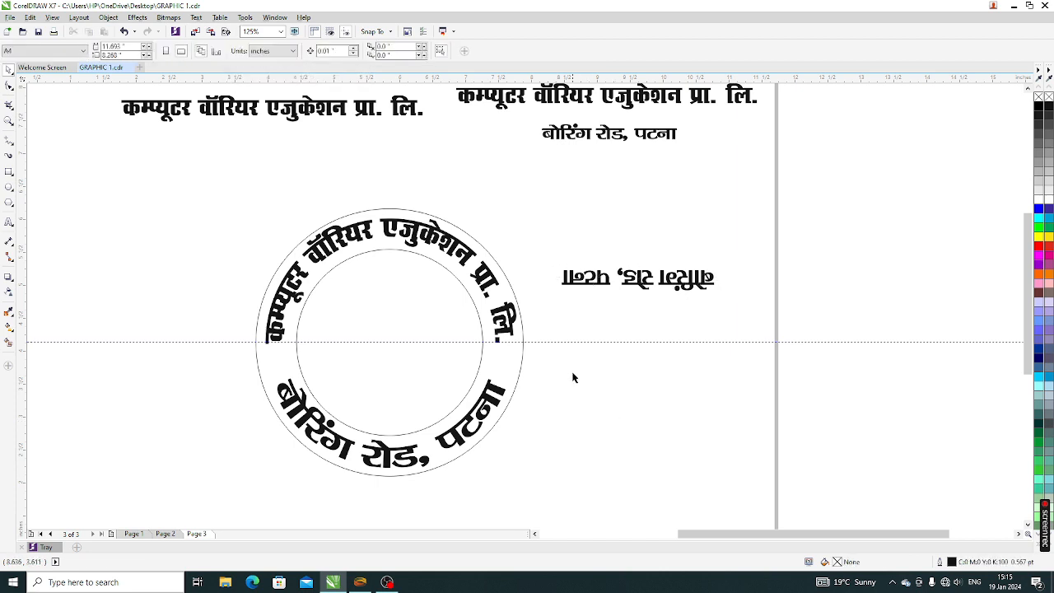
Step: Delete the horizontal guideline that runs through the middle of the ring
left_click(519, 374)
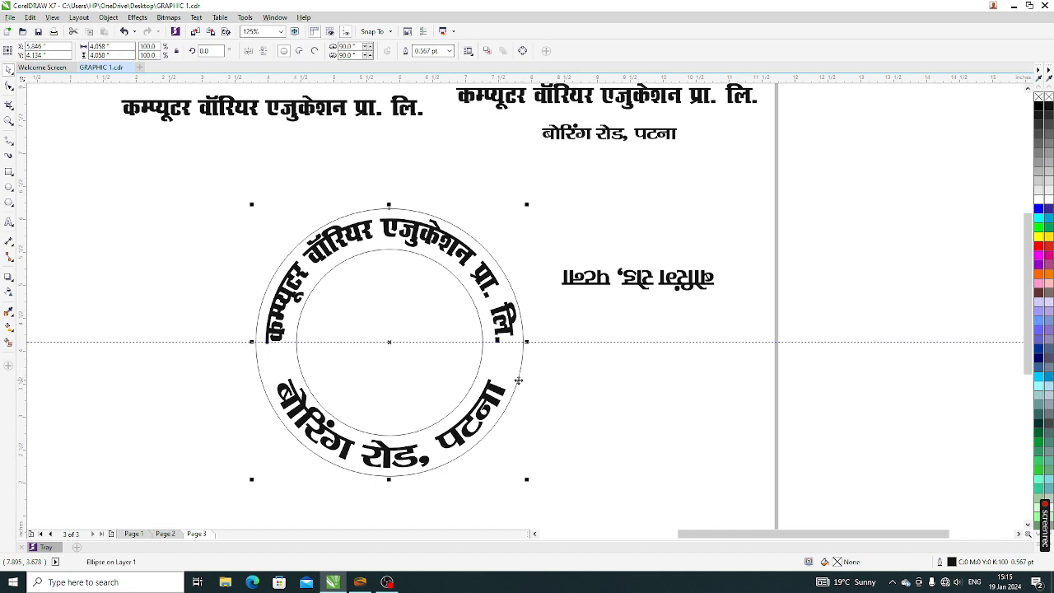
left_click(559, 340)
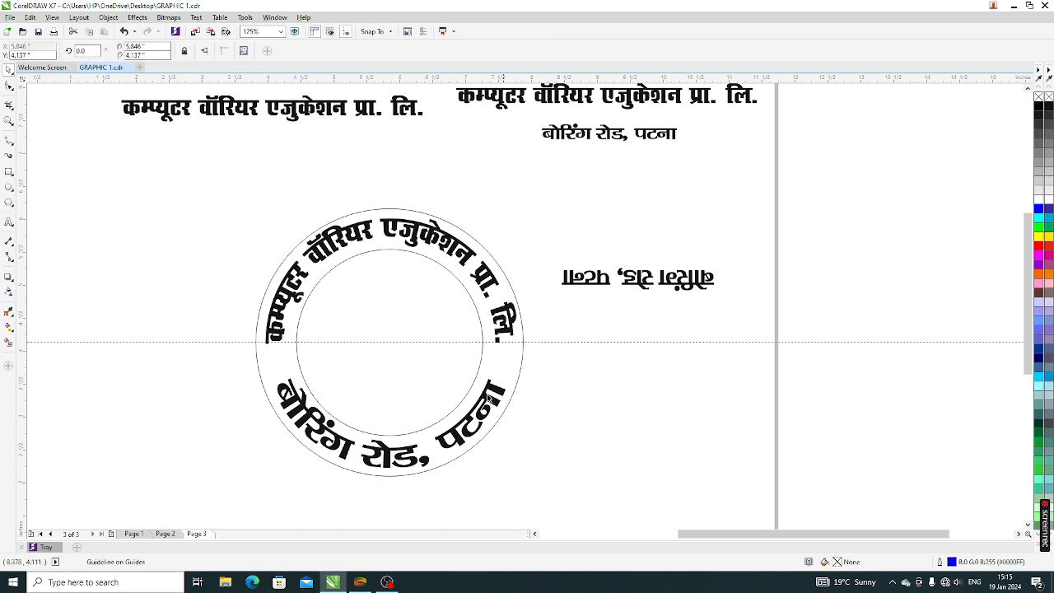
key("Delete")
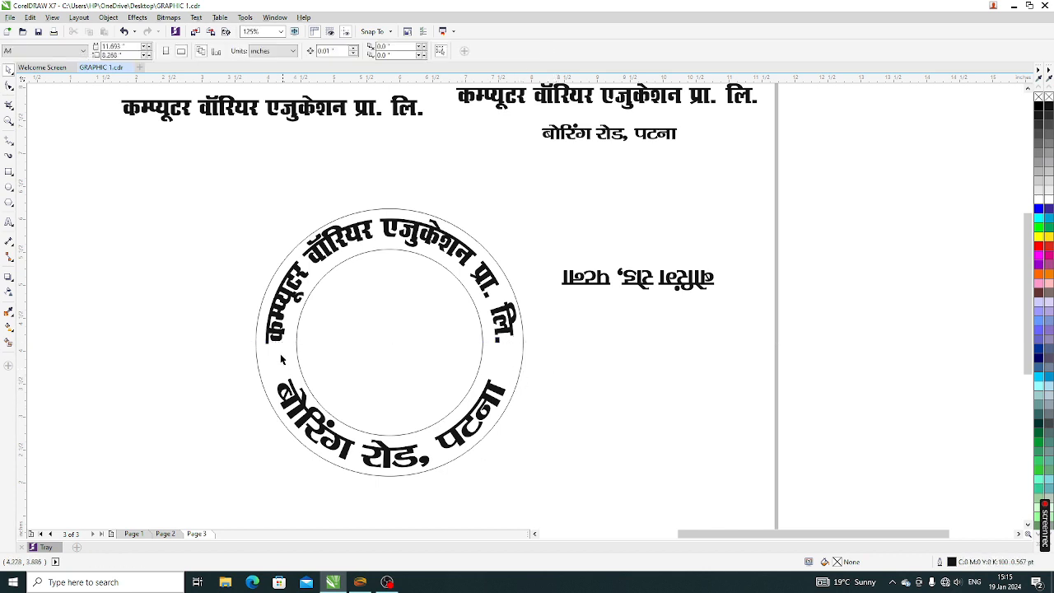
Step: Scale the curved address lettering down about its center, and widen it slightly along the lower part of the ring
left_click(459, 447)
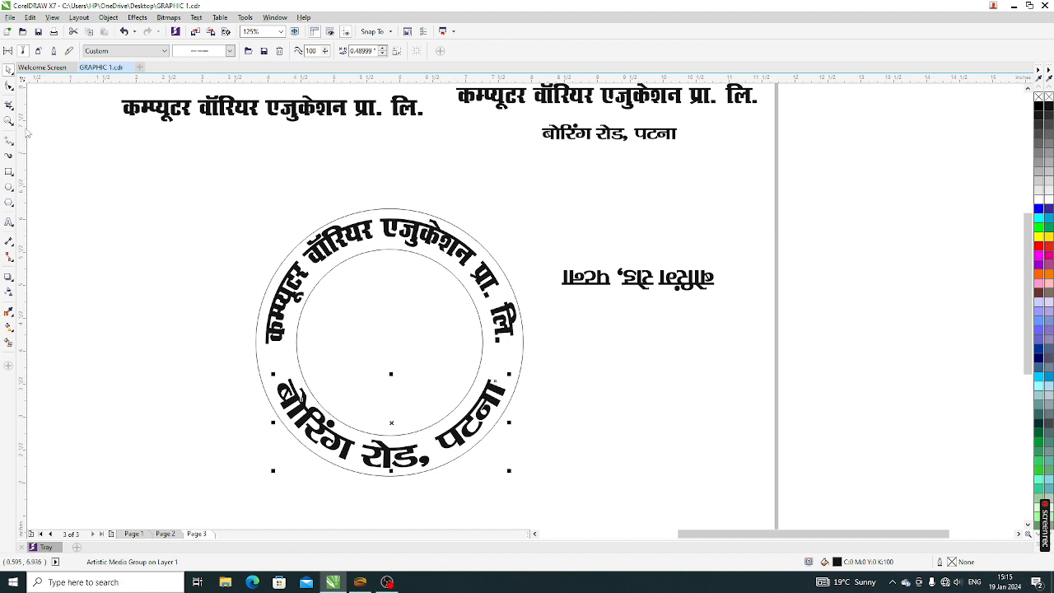
left_click(8, 84)
left_click(400, 418)
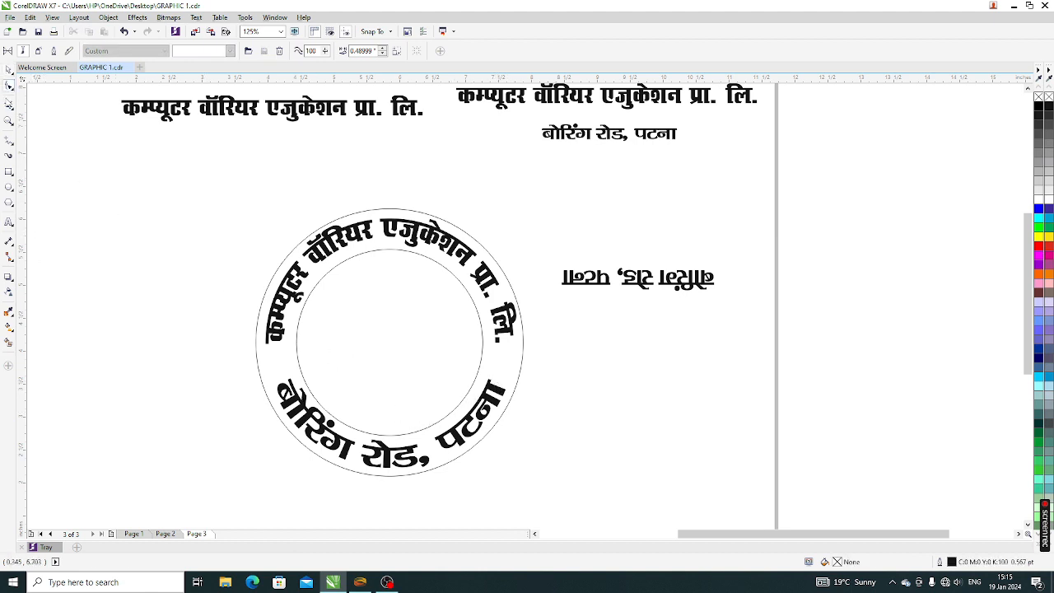
left_click(9, 69)
left_click(461, 443)
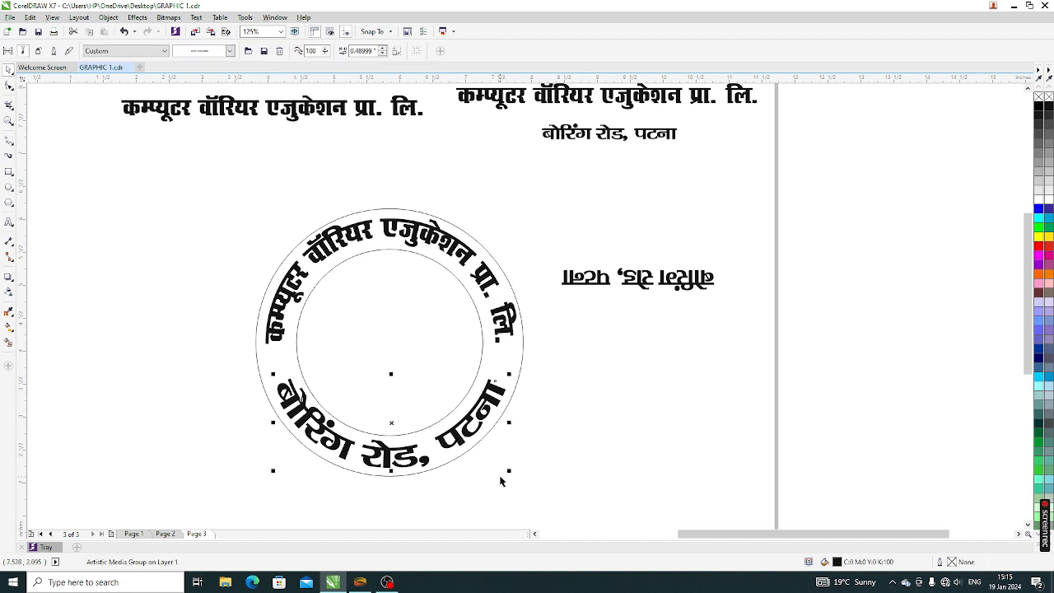
left_click_drag(509, 473, 504, 473)
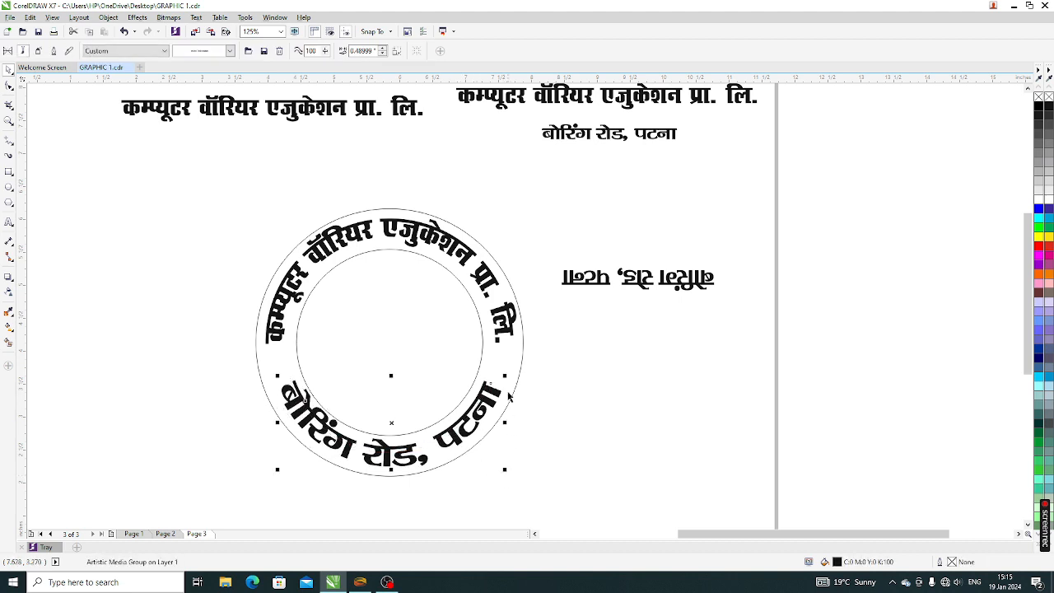
left_click_drag(504, 377, 502, 386)
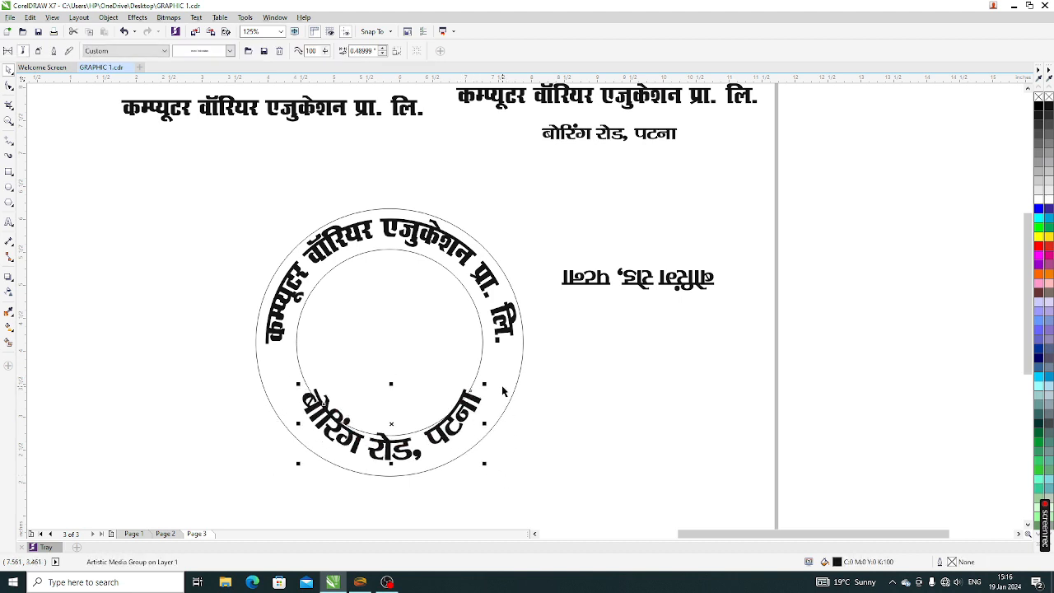
left_click_drag(484, 424, 489, 425)
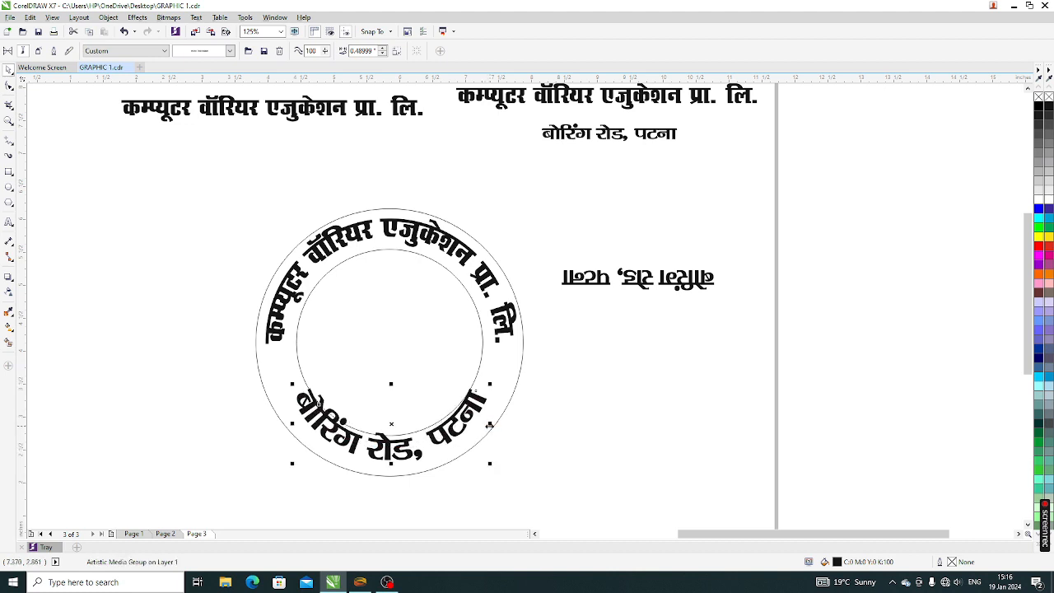
Step: Nudge the curved address lettering down into the ring band and stretch it a little wider about its center
key("Down")
key("Down")
key("Down")
key("Down")
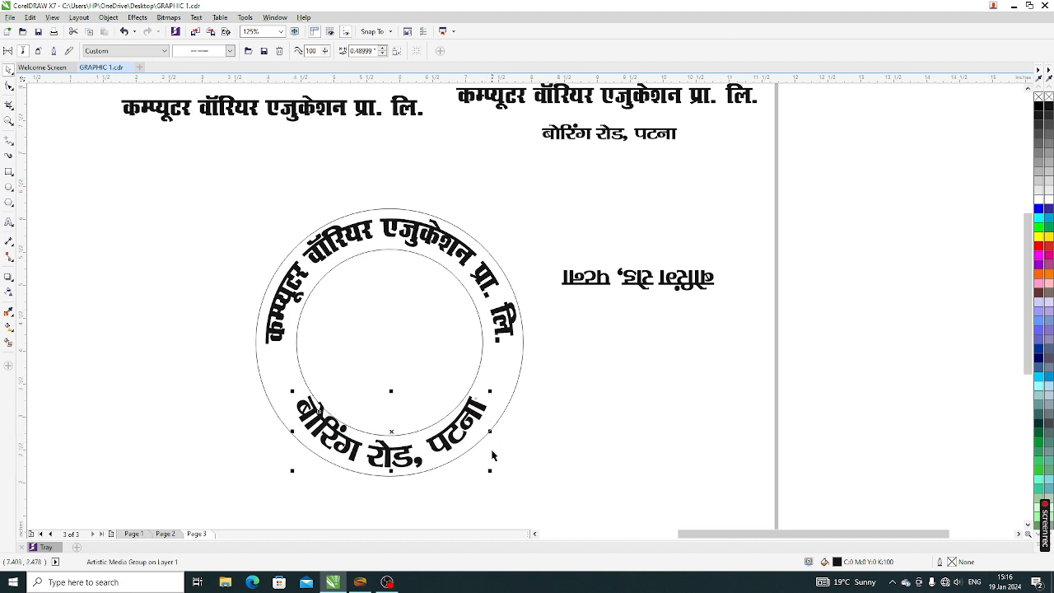
left_click_drag(491, 431, 499, 431)
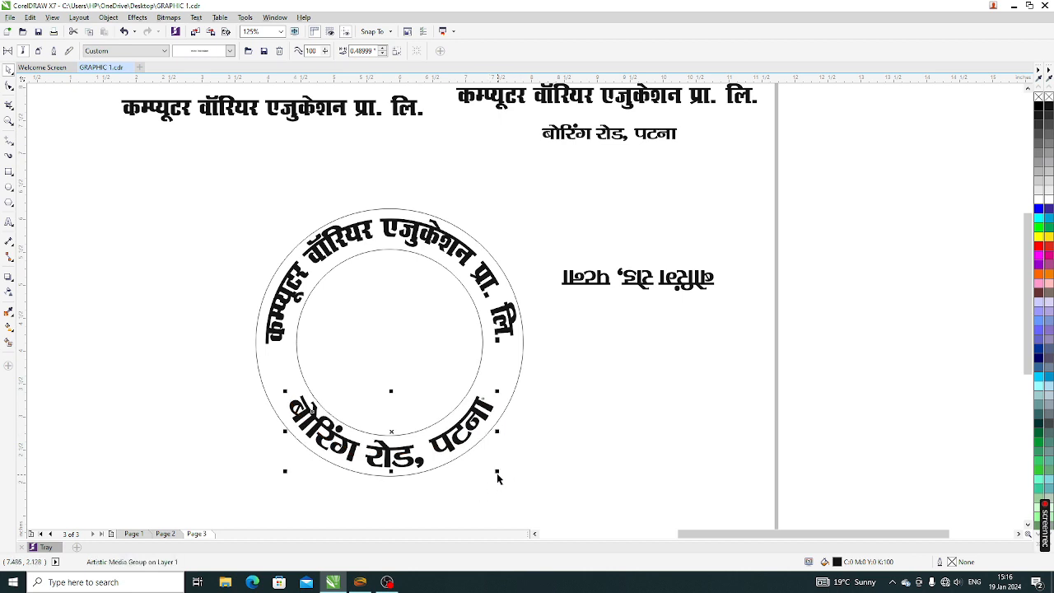
Step: Draw a five-pointed star about 0.5 inch wide in the ring's left gap between the name and address lettering
left_click(527, 464)
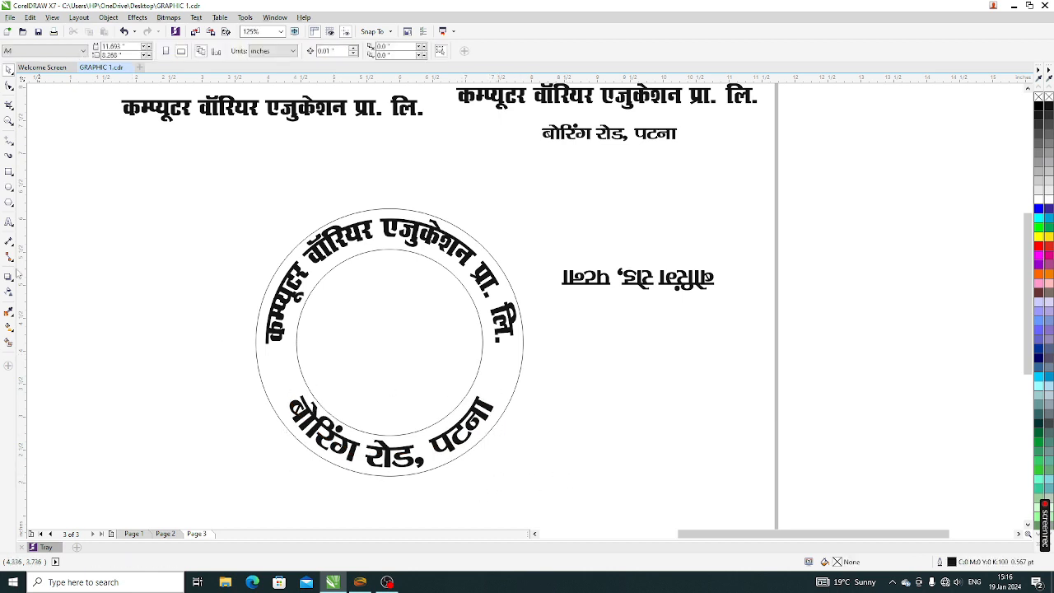
left_click(10, 202)
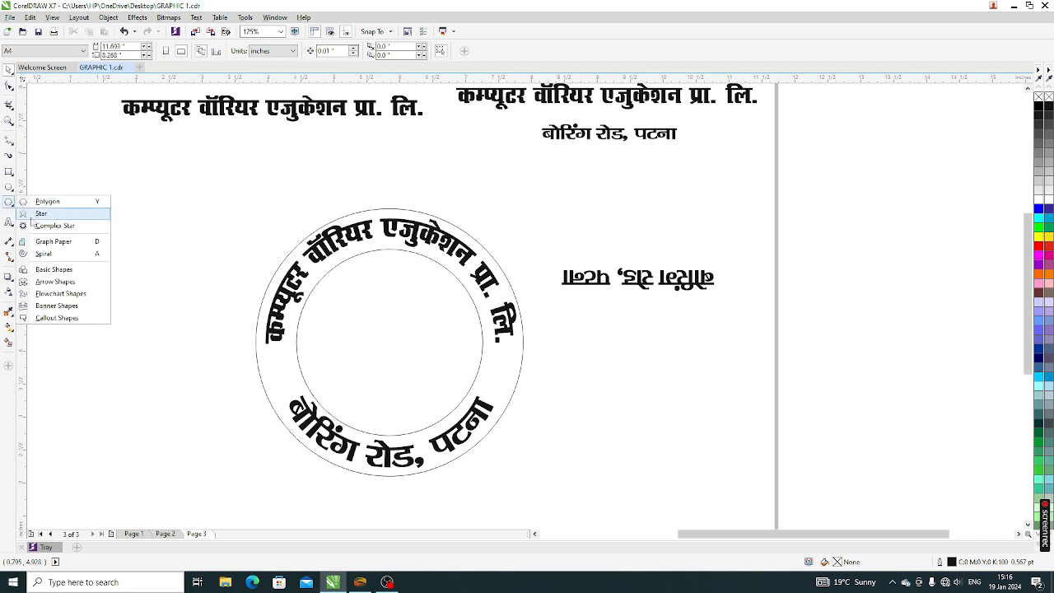
left_click(39, 214)
mouse_move(270, 352)
left_mouse_down()
mouse_move(302, 393)
mouse_move(278, 362)
left_mouse_up()
scroll(292, 394, "up", 3)
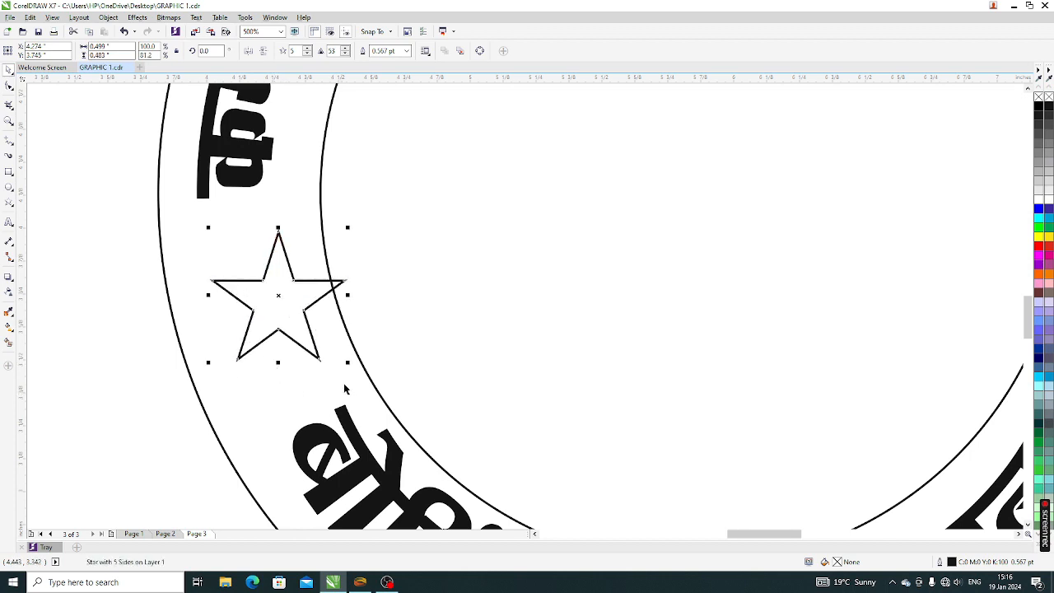
Step: Scale the star down to fit inside the ring band and place a copy in the gap on the opposite side
mouse_move(347, 364)
left_mouse_down()
mouse_move(313, 362)
mouse_move(275, 289)
mouse_move(261, 291)
mouse_move(459, 304)
mouse_move(442, 308)
left_mouse_up()
scroll(235, 325, "down", 3)
right_click(442, 308)
Step: Fill both stars yellow and remove their outlines
mouse_move(510, 337)
left_mouse_down()
mouse_move(270, 303)
mouse_move(177, 272)
left_mouse_up()
left_click(1048, 247)
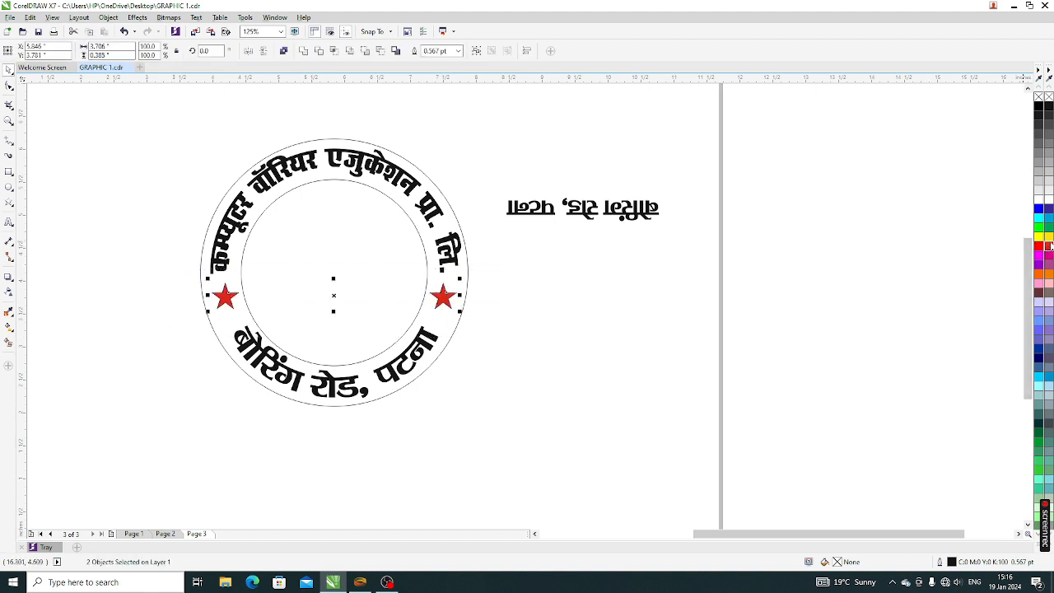
right_click(1038, 96)
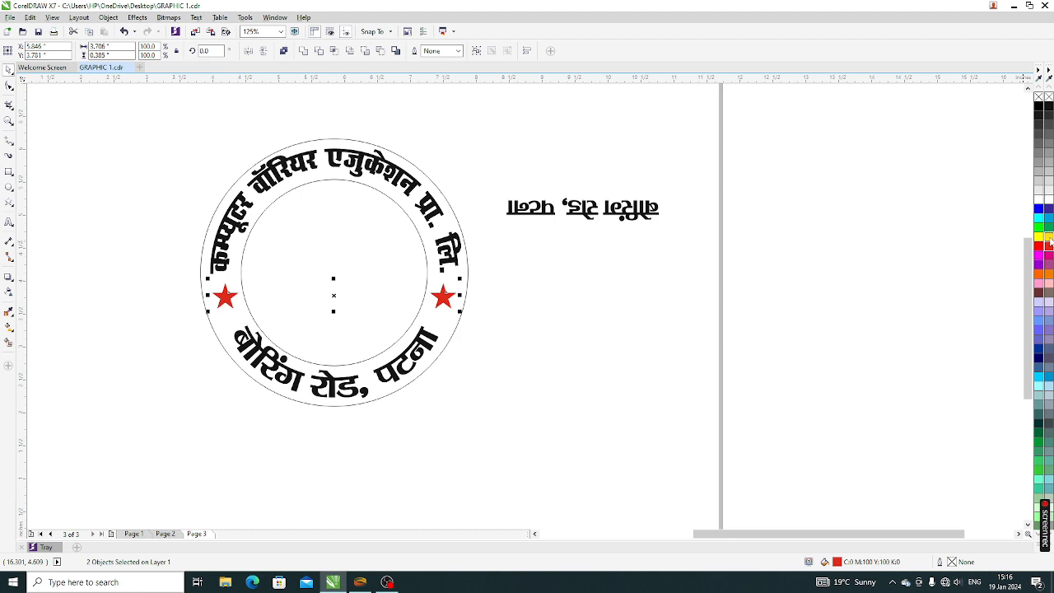
left_click(1048, 236)
left_click(640, 349)
Step: Fill the outer circle blue and the inner circle white
left_click(451, 337)
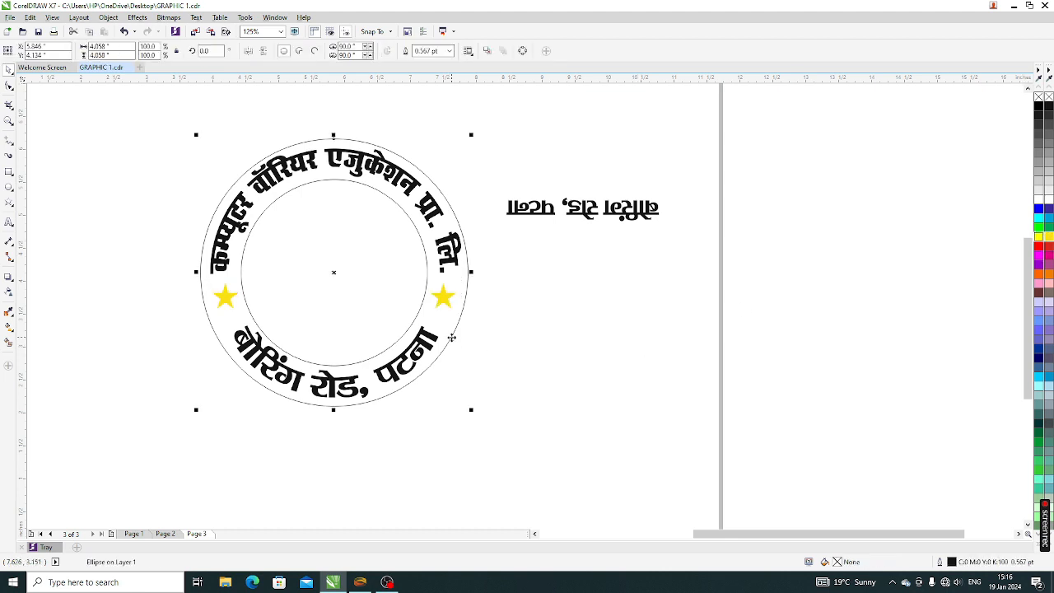
left_click(1037, 209)
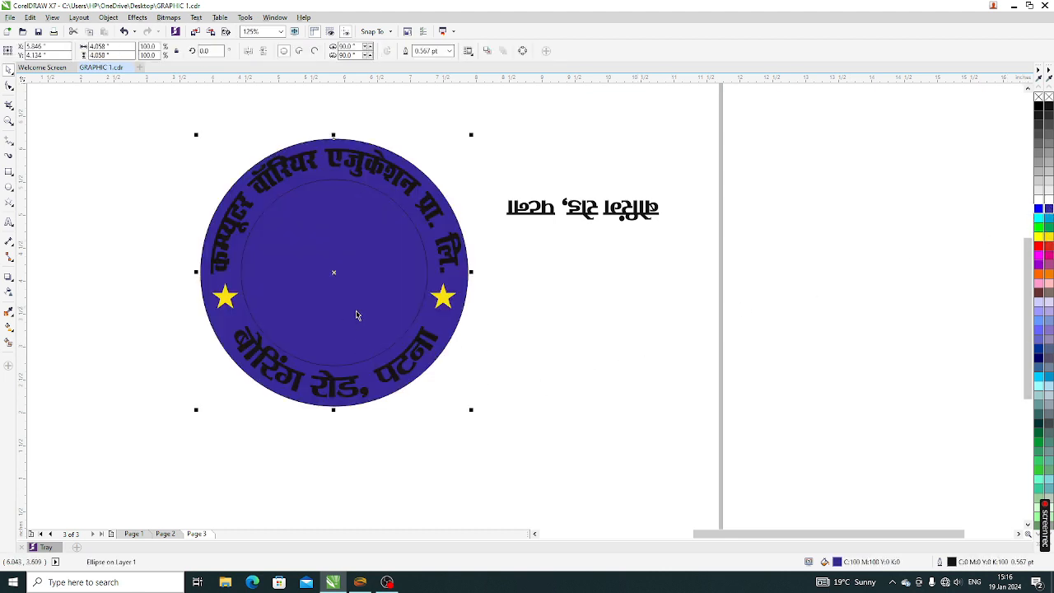
left_click(531, 354)
left_click(406, 300)
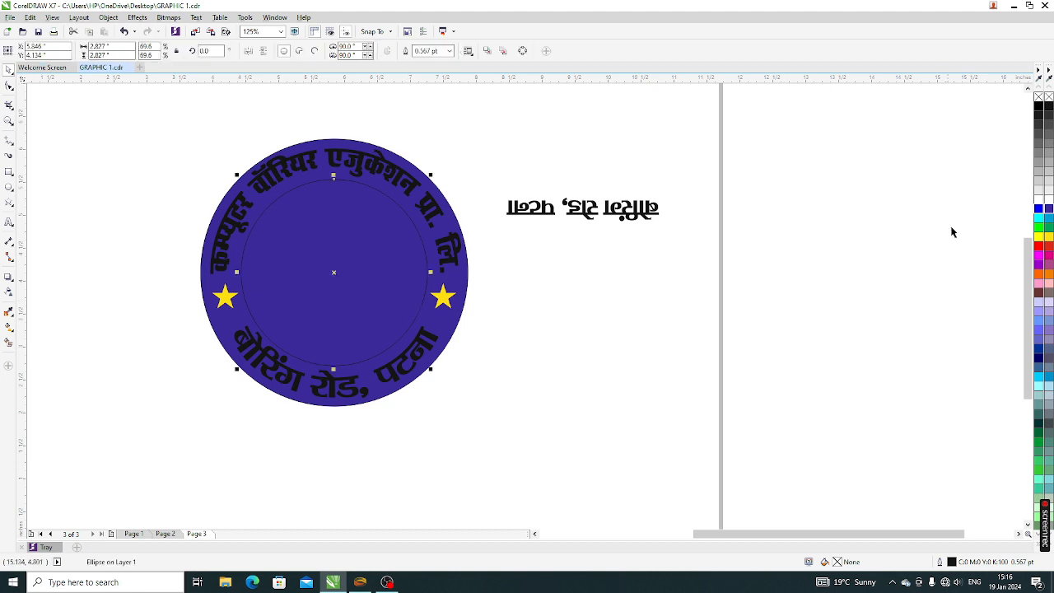
left_click(1047, 201)
left_click(614, 322)
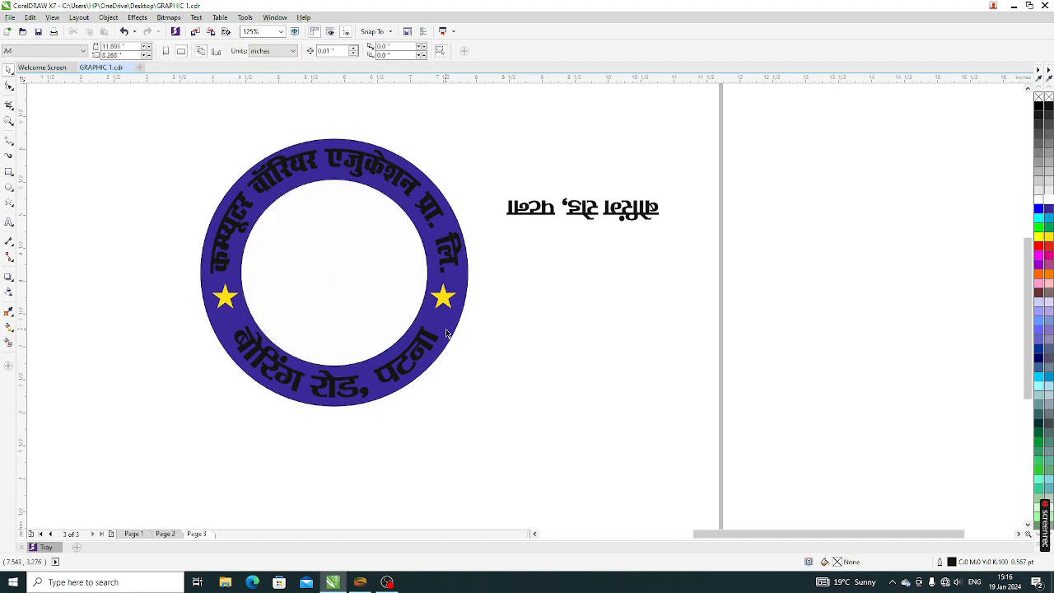
Step: Change the outer circle's fill to red
left_click(456, 260)
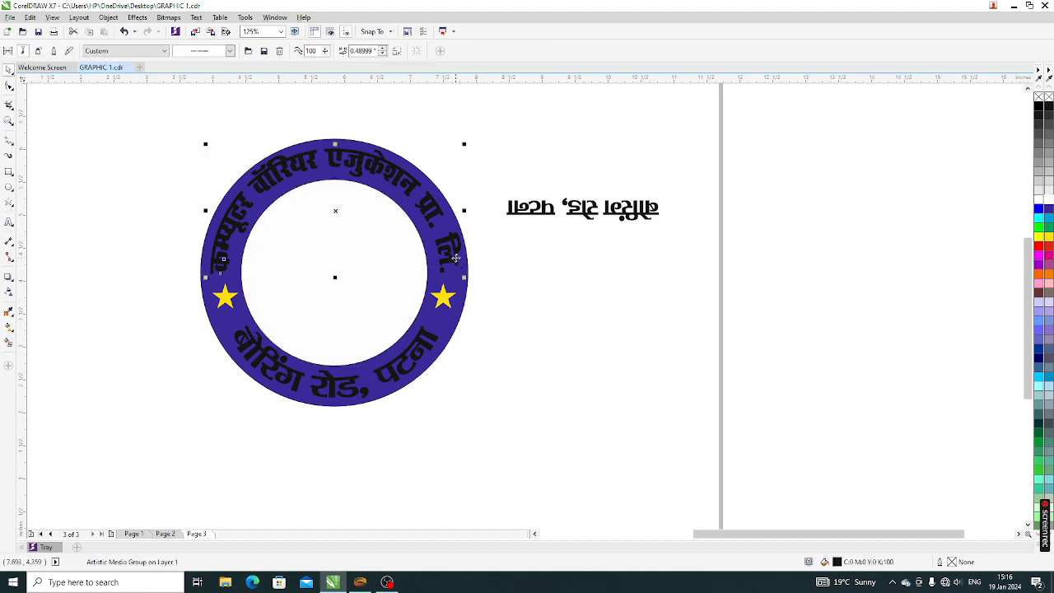
left_click(463, 310)
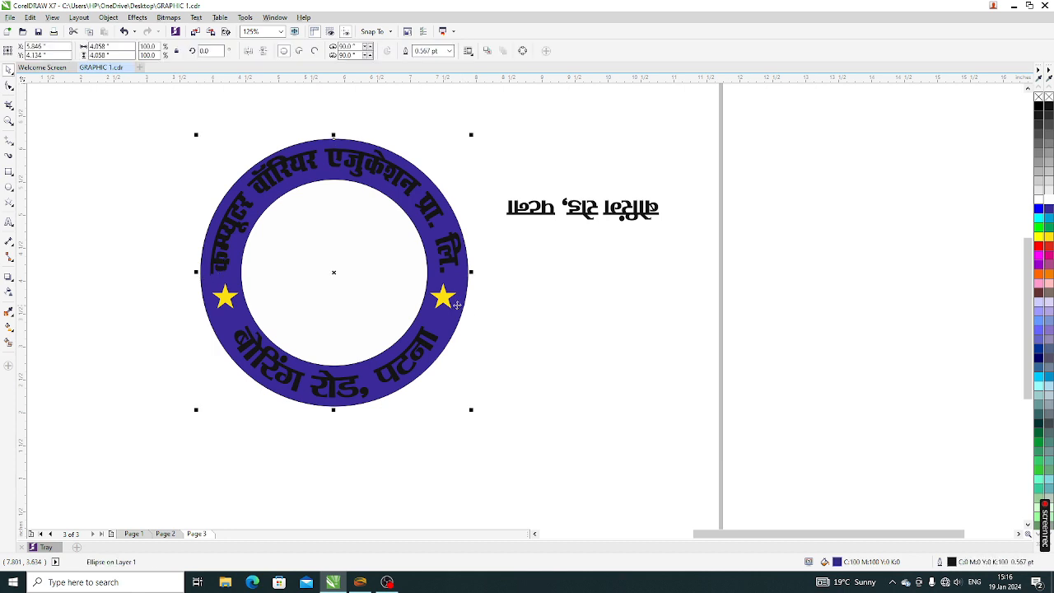
left_click(1047, 247)
left_click(546, 291)
Step: Color the curved name lettering and the curved address lettering in the ring white
left_click(463, 275)
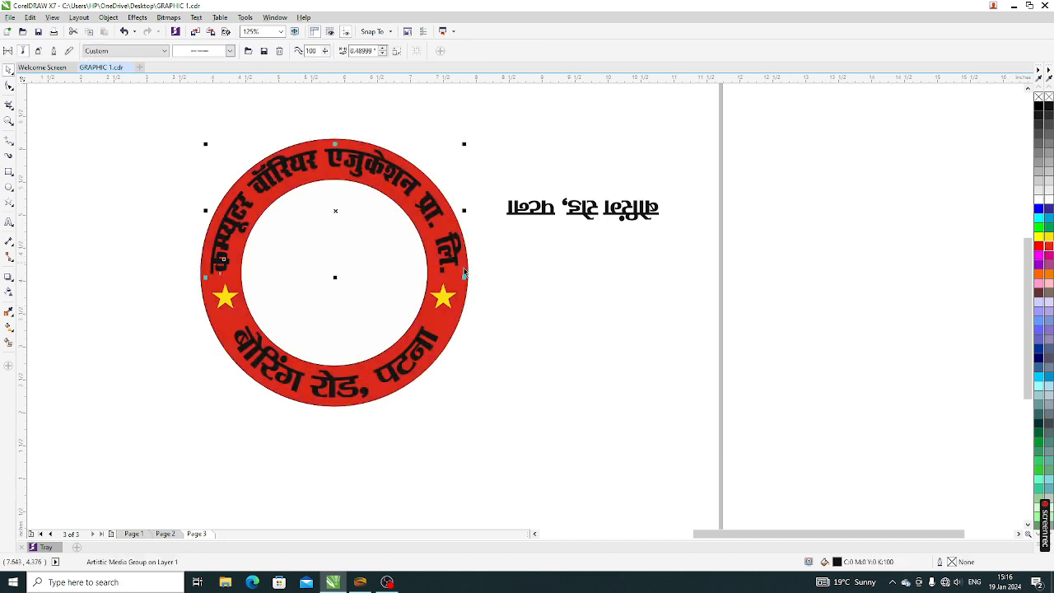
left_click(1045, 198)
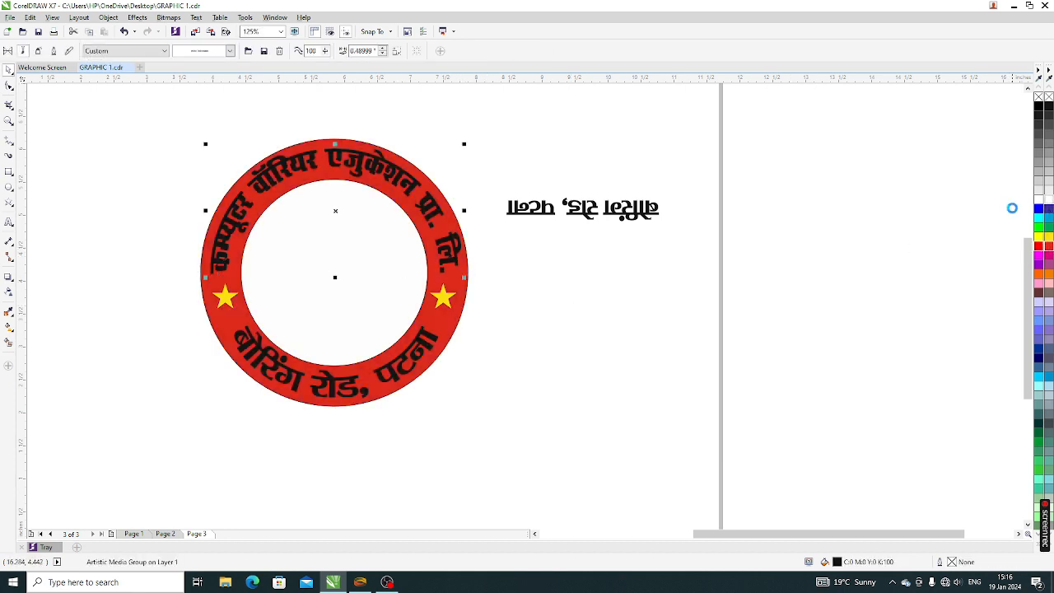
left_click(409, 372)
left_click(1042, 199)
left_click(553, 355)
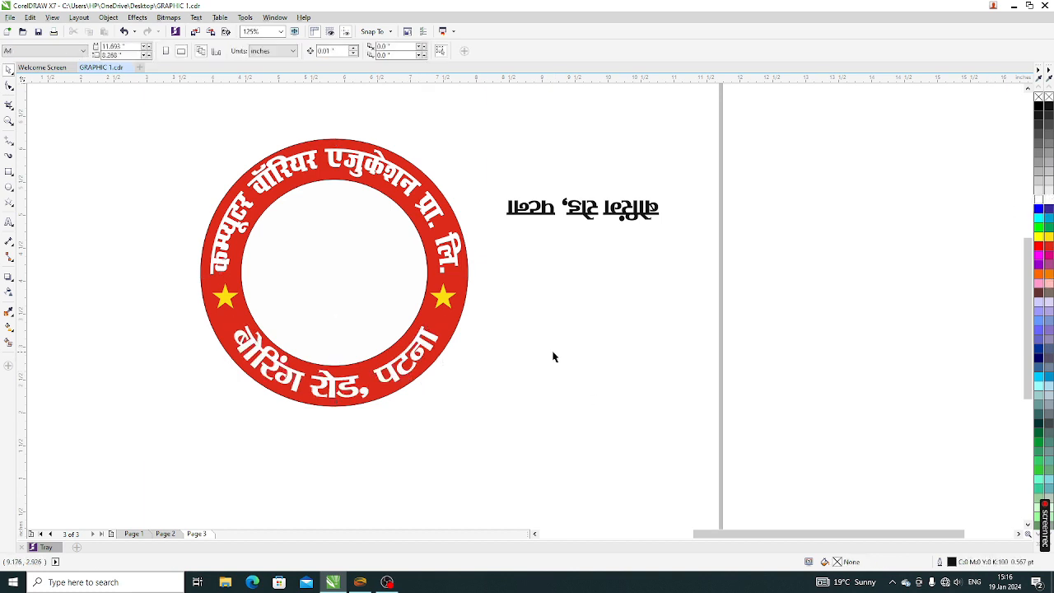
scroll(553, 355, "down", 1)
scroll(484, 328, "up", 1)
scroll(486, 364, "down", 1)
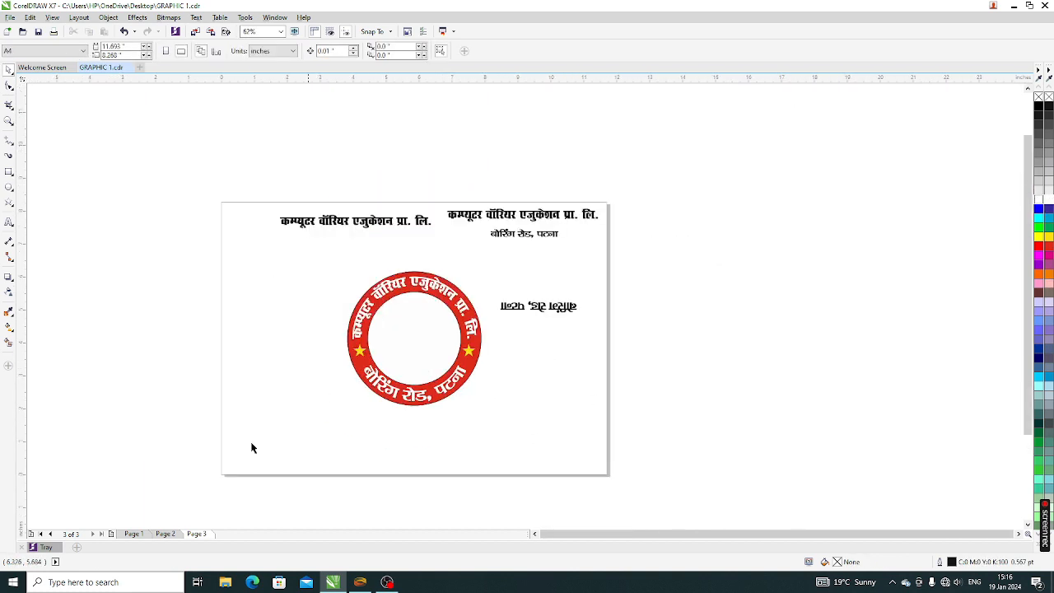
scroll(435, 349, "up", 1)
scroll(435, 349, "up", 1)
scroll(447, 392, "down", 1)
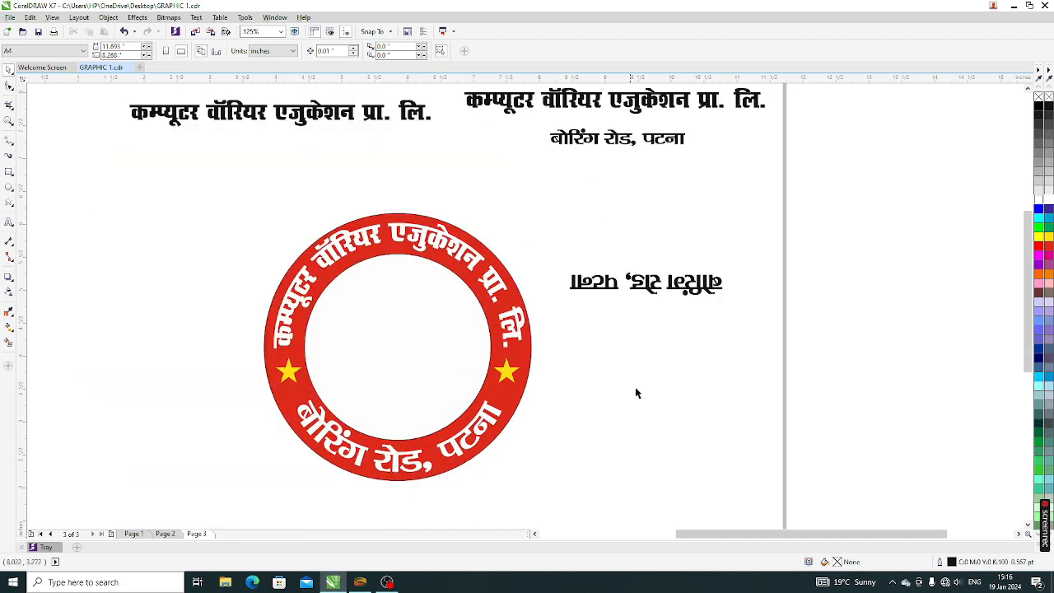
Step: Remove the outlines from the logo's outer and inner circles
left_click(436, 333)
left_click(524, 357, "shift")
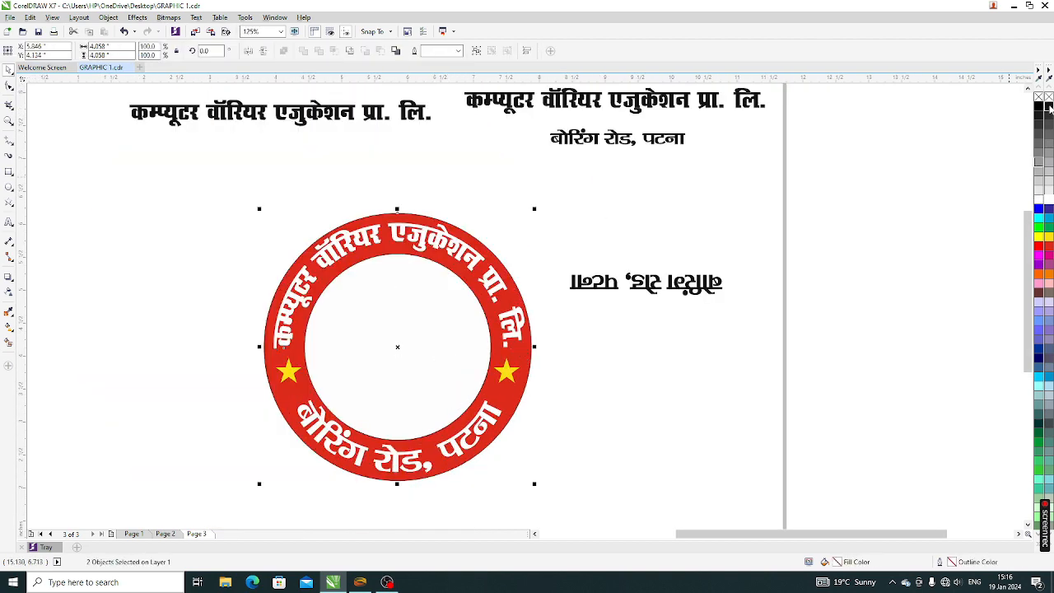
left_click(468, 355)
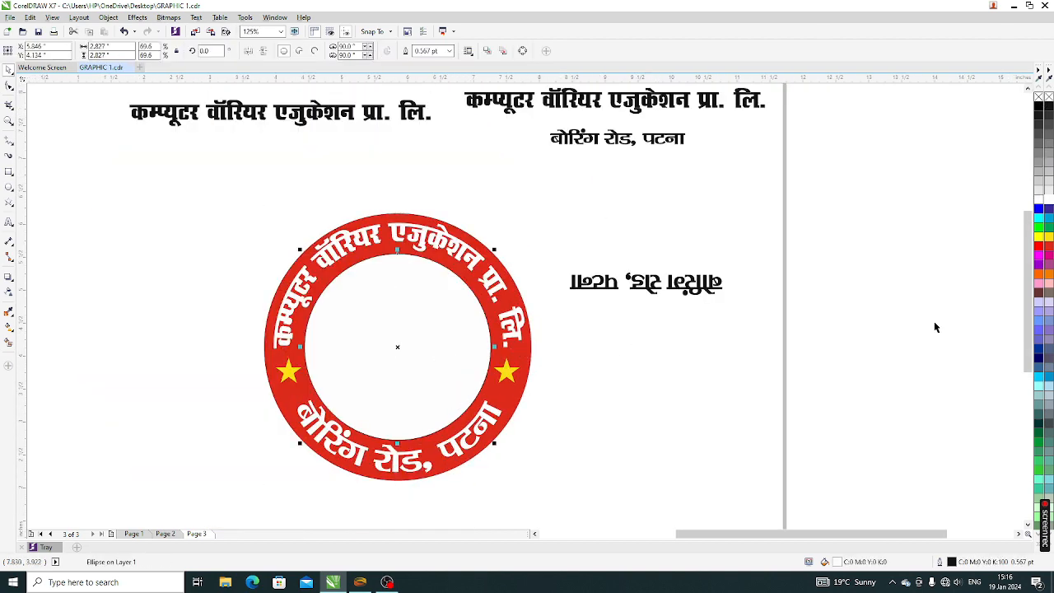
left_click(599, 386)
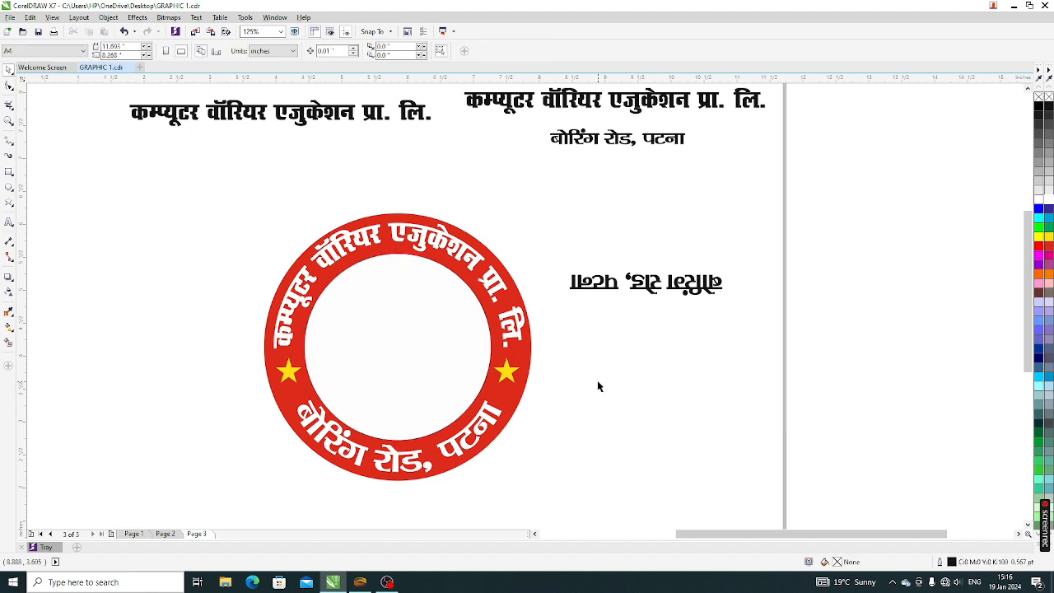
Step: Move the complete round logo to the lower-right corner of the page and deselect it
scroll(540, 353, "down", 2)
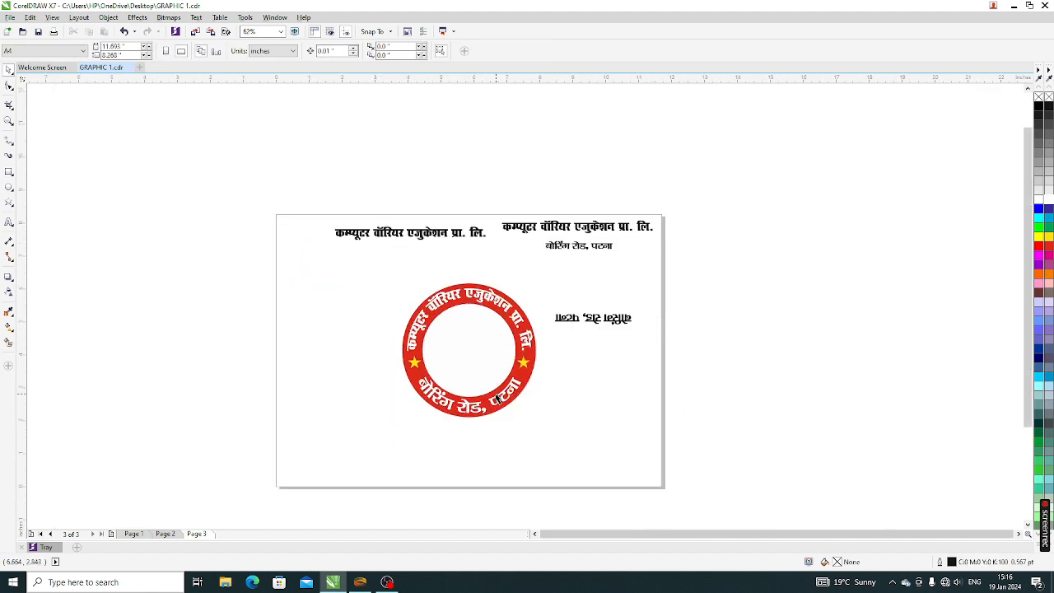
left_click_drag(517, 370, 617, 423)
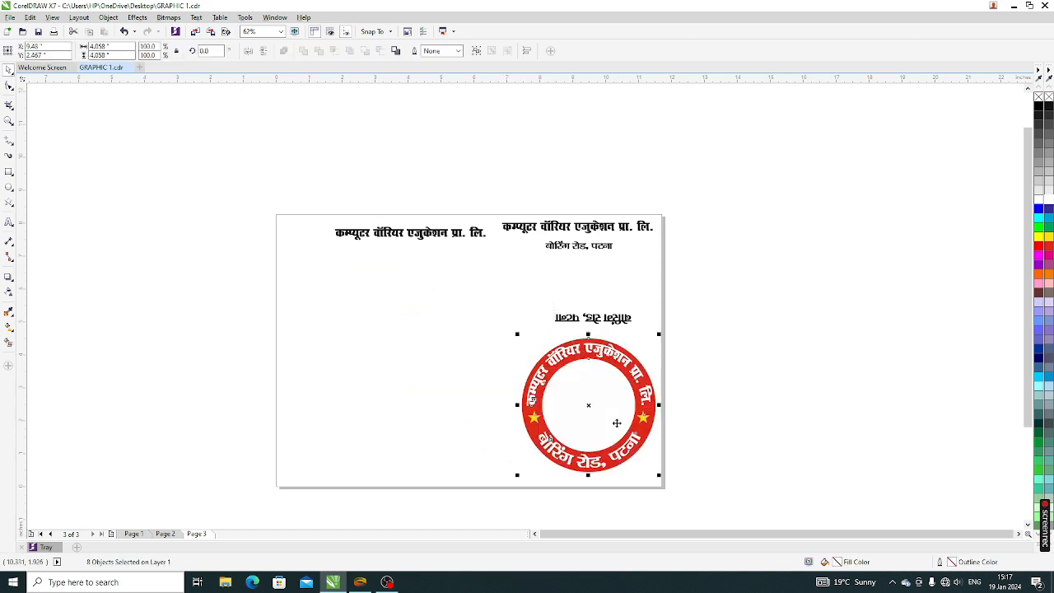
left_click(409, 322)
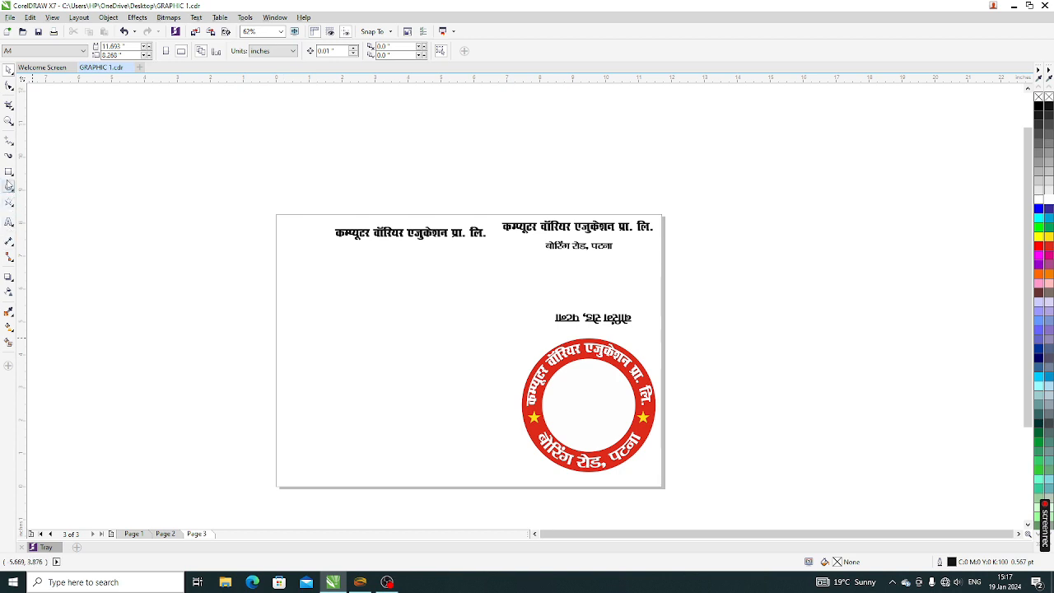
Step: Draw a wide ellipse about 6.4 by 4.0 inches in the empty area beside the round logo
left_click(9, 187)
left_click_drag(296, 451, 515, 312)
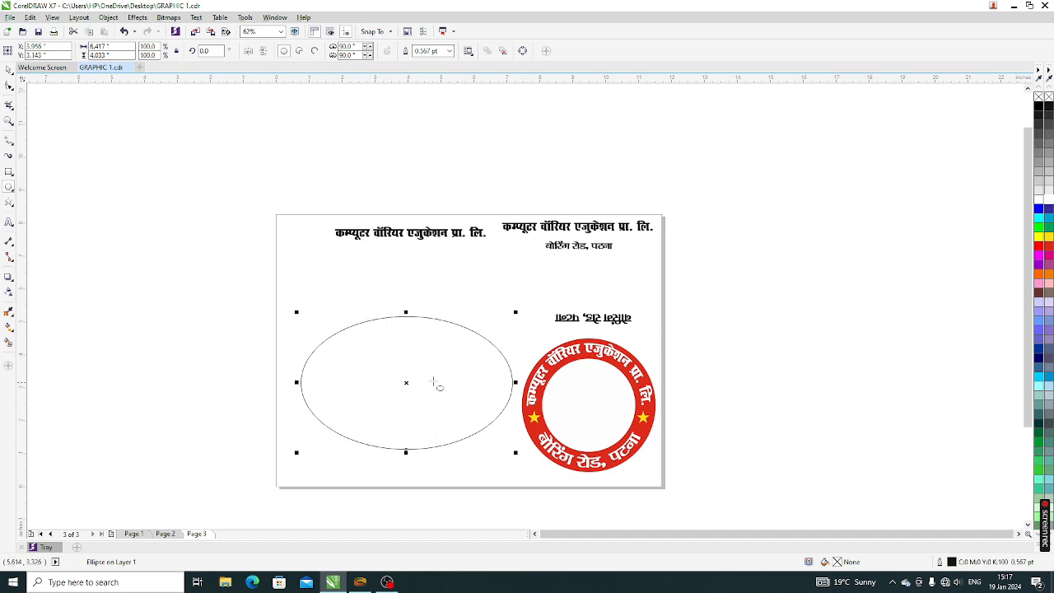
scroll(433, 383, "up", 2)
scroll(363, 368, "down", 2)
scroll(359, 362, "up", 2)
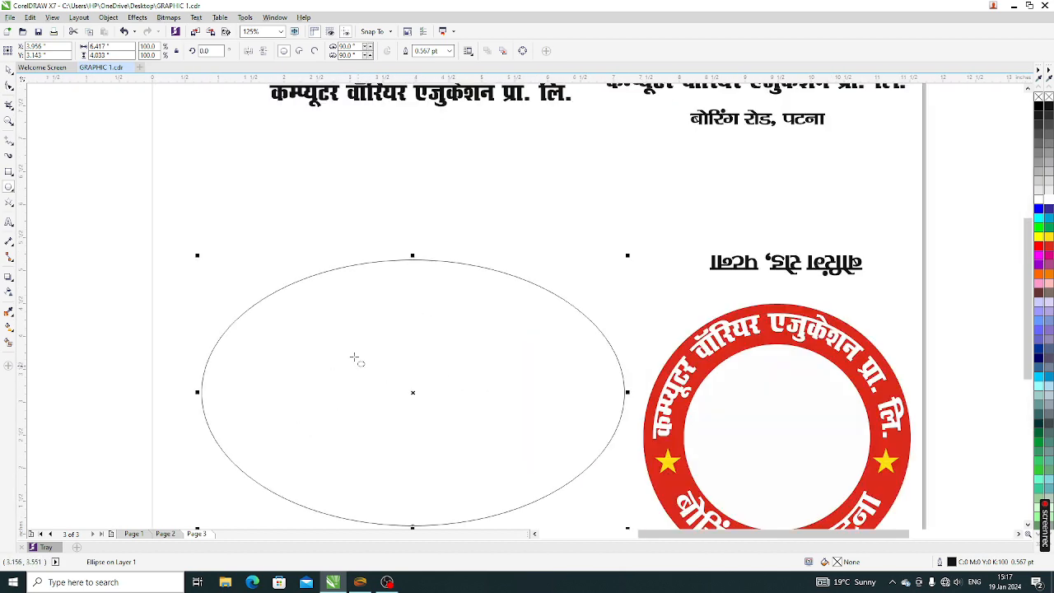
scroll(357, 358, "down", 2)
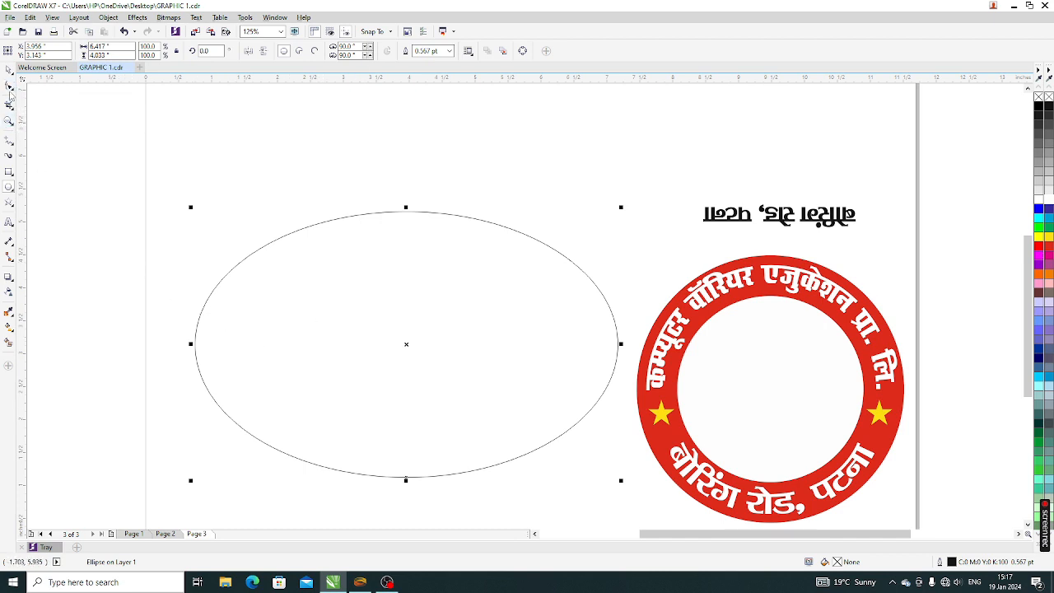
Step: Convert the ellipse to an arc and pull its open end around so that only the upper half remains
left_click(10, 85)
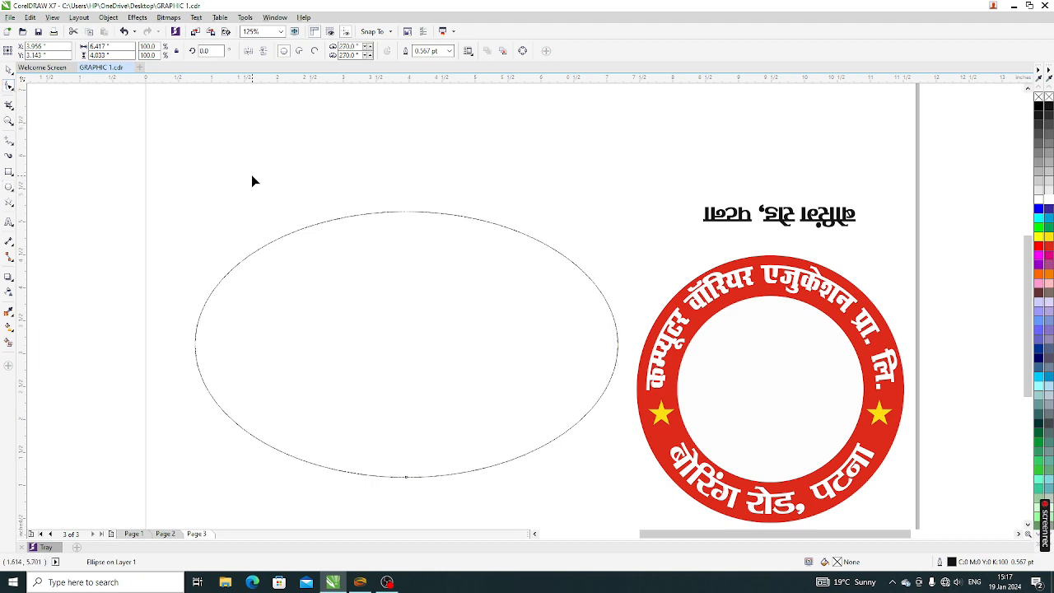
left_click(315, 52)
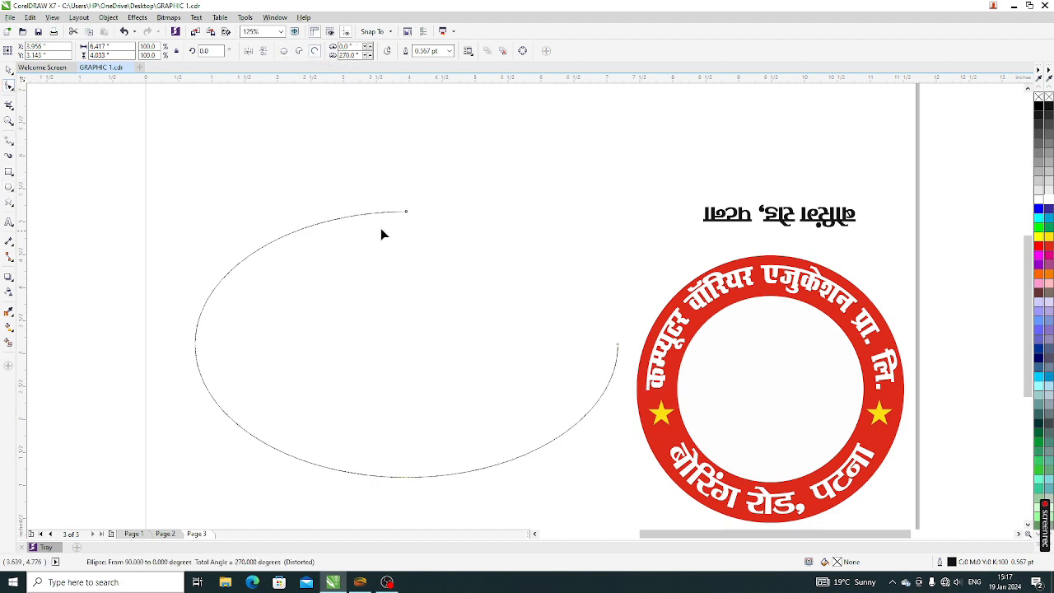
left_click_drag(405, 213, 124, 353)
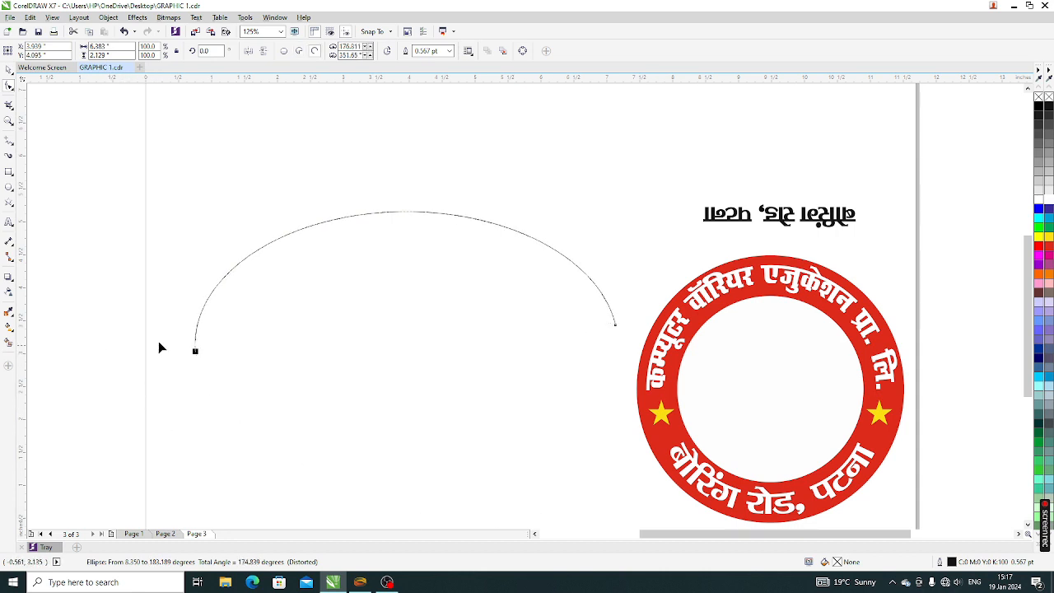
Step: Place a horizontal guideline at the arc's left end and extend the arc's right end down to it
left_click_drag(487, 78, 491, 350)
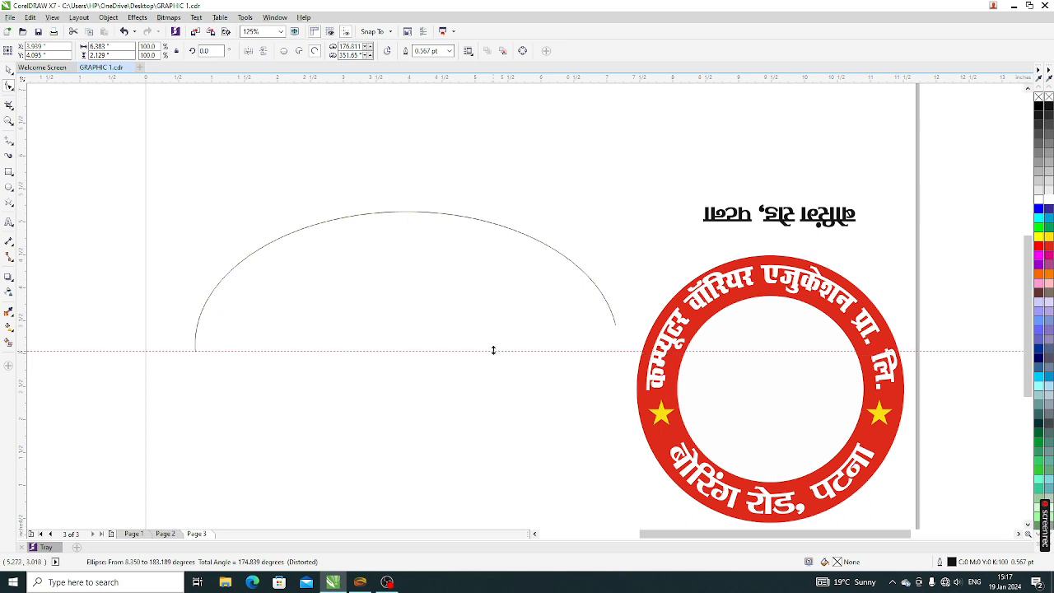
left_click(616, 327)
left_click_drag(618, 332, 618, 352)
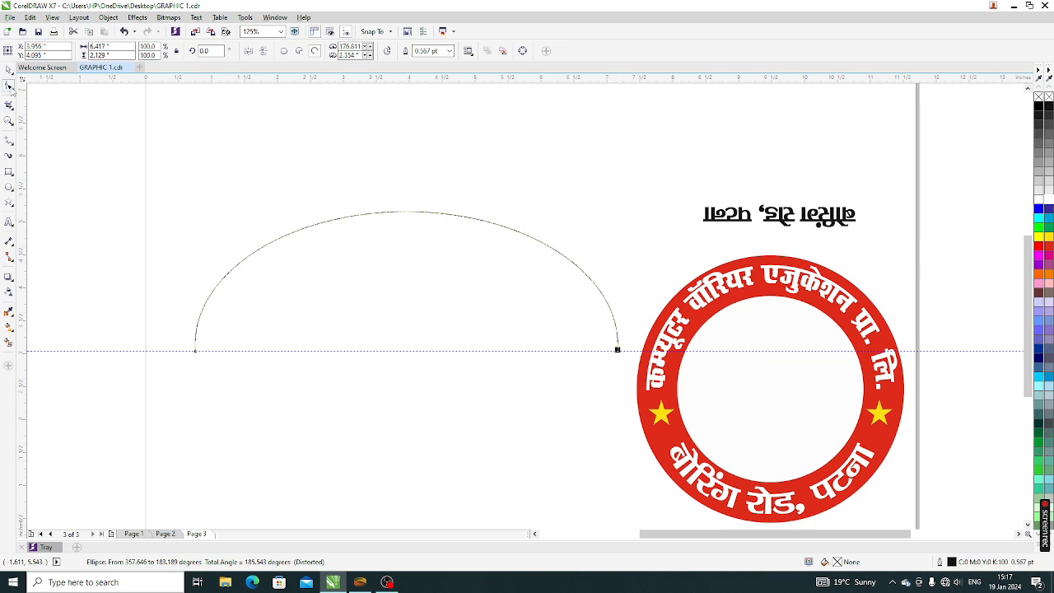
Step: Deselect the arc and delete the horizontal guideline at its ends
left_click(8, 69)
left_click(172, 223)
scroll(259, 247, "down", 2)
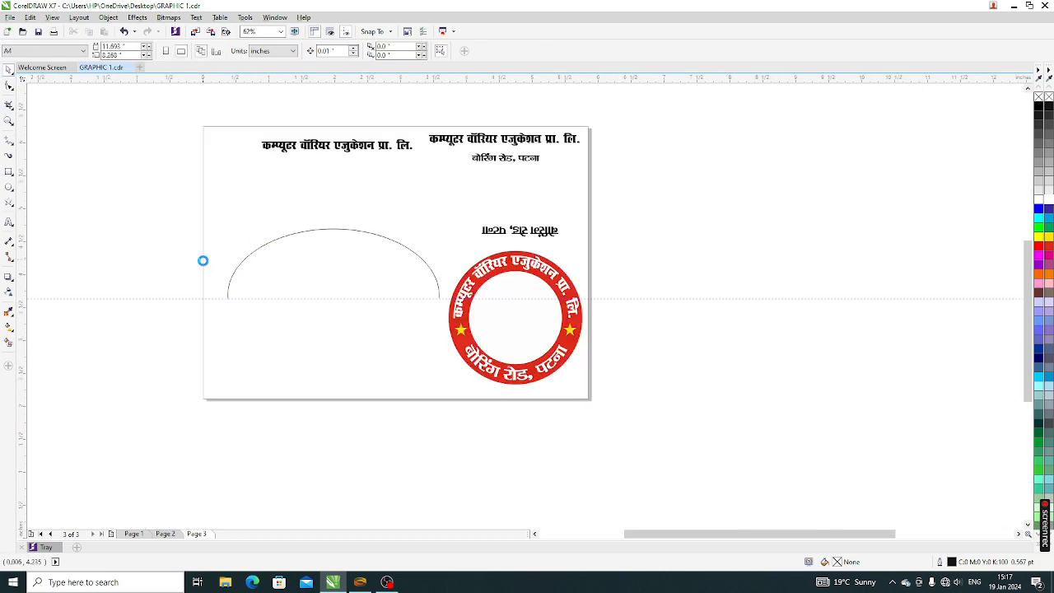
scroll(203, 260, "up", 2)
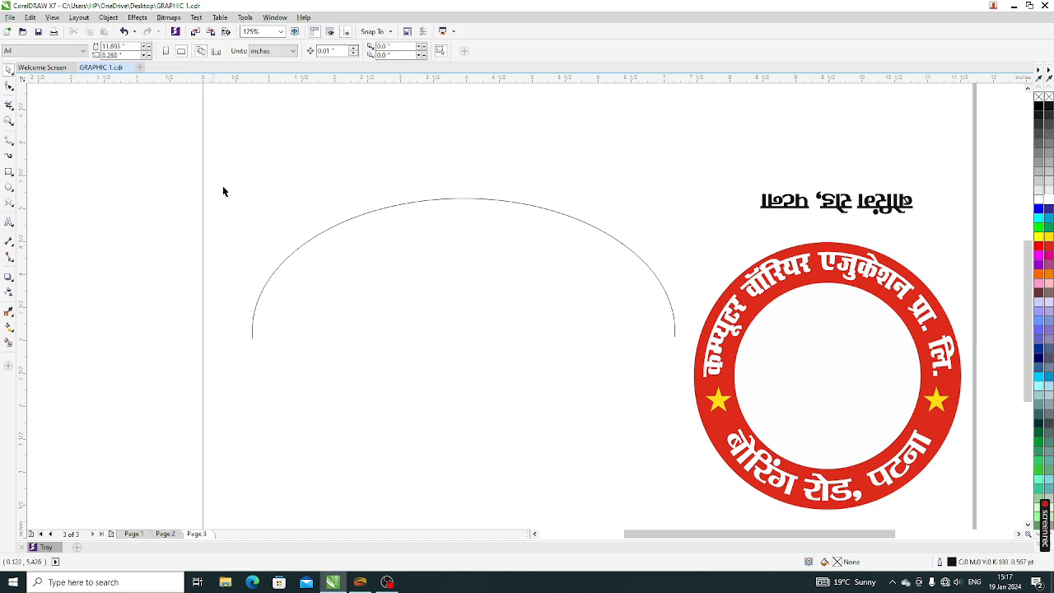
left_click(300, 250)
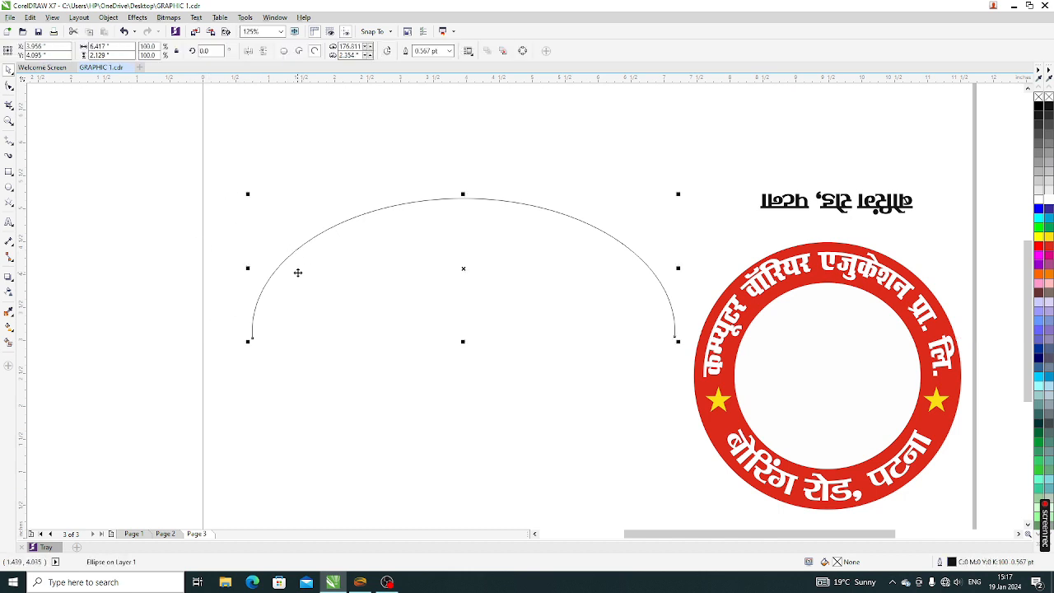
left_click(8, 85)
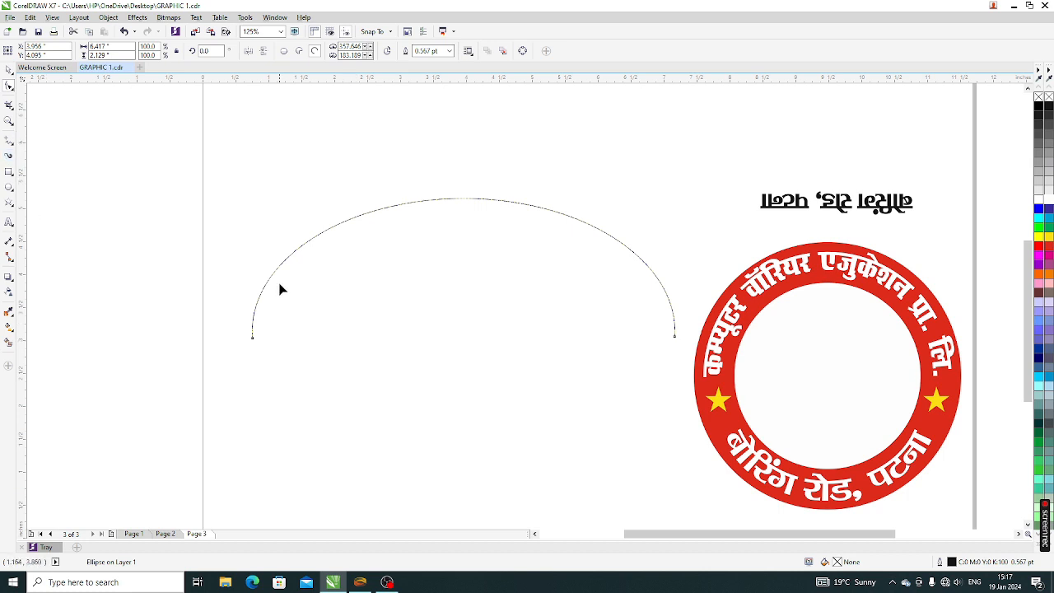
left_click(9, 71)
left_click(85, 185)
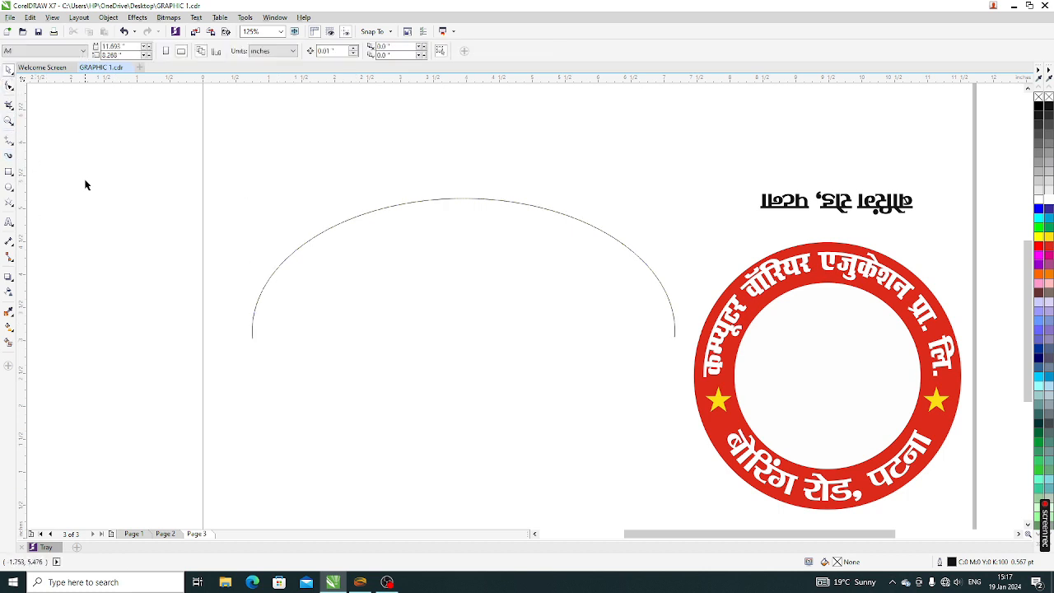
left_click(8, 155)
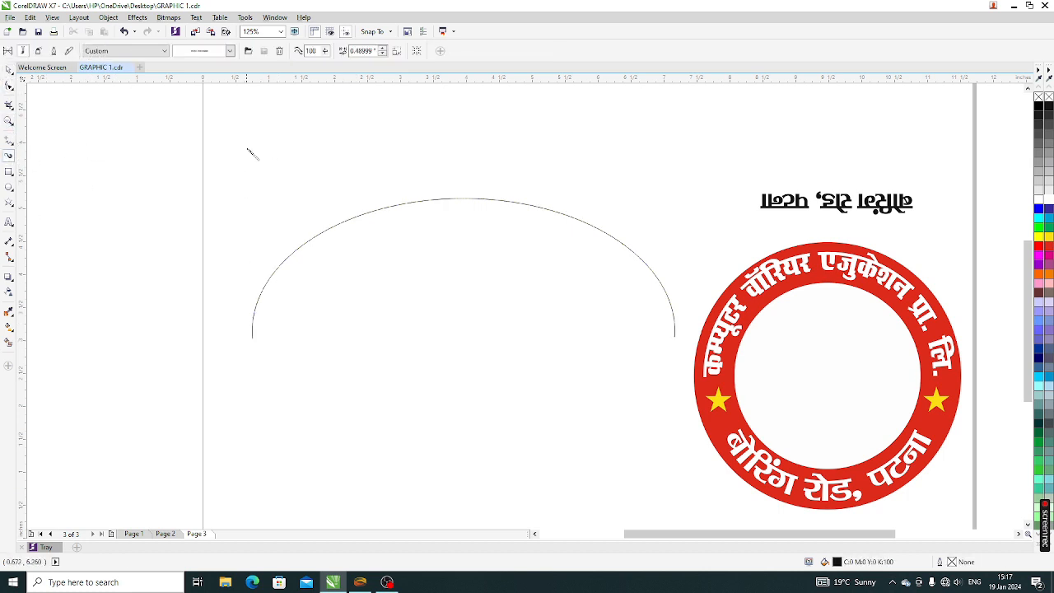
left_click(165, 51)
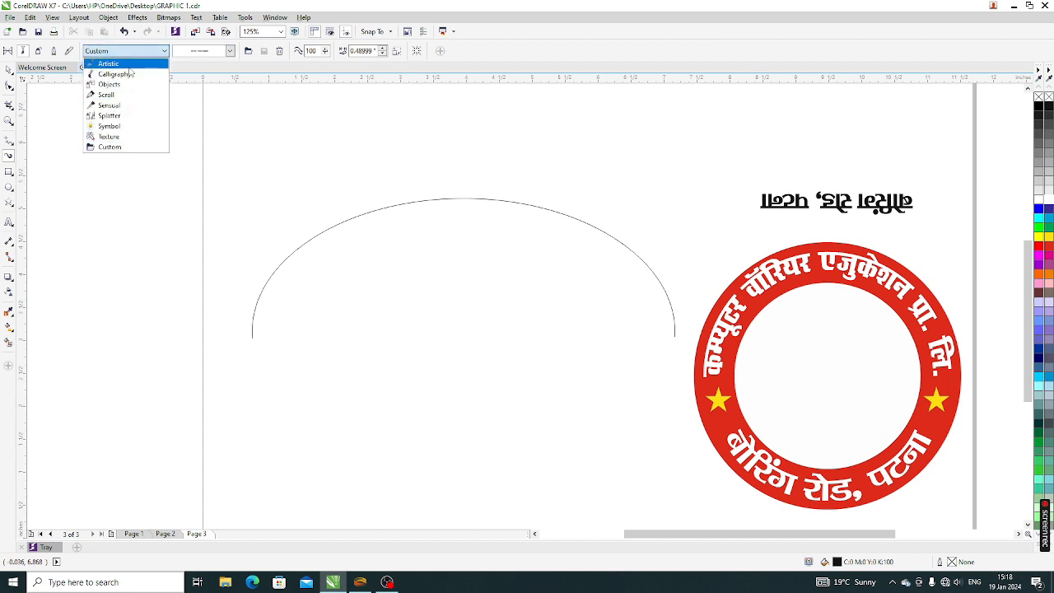
left_click(111, 64)
left_click(165, 51)
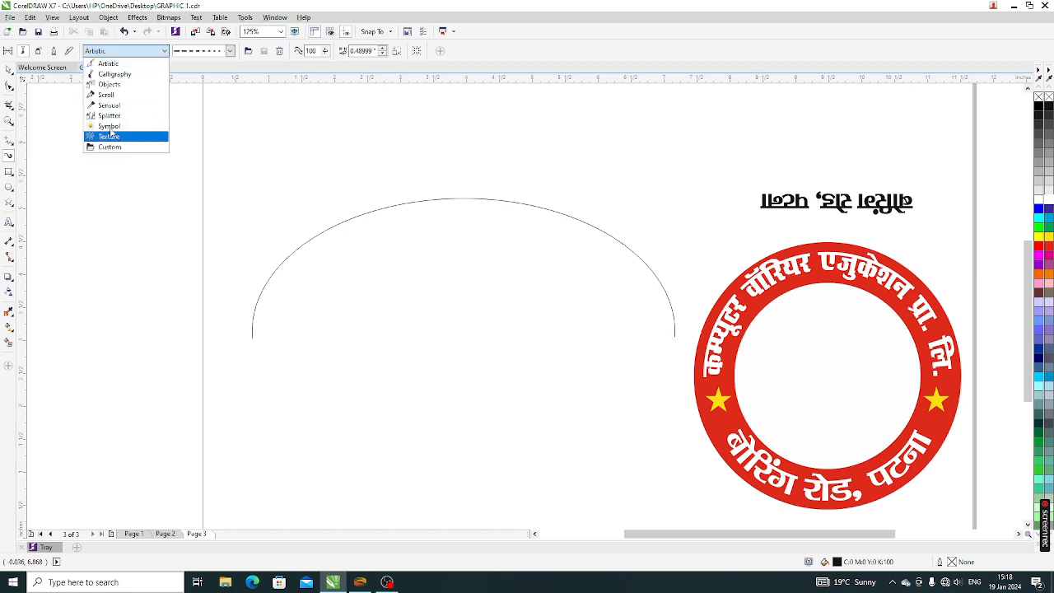
left_click(116, 87)
left_click(123, 52)
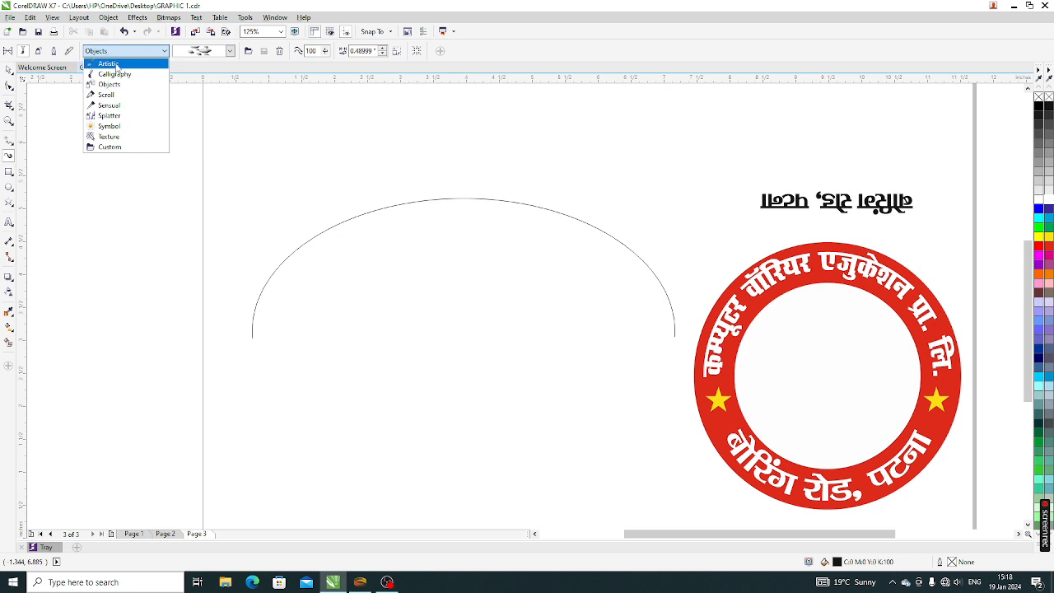
left_click(113, 64)
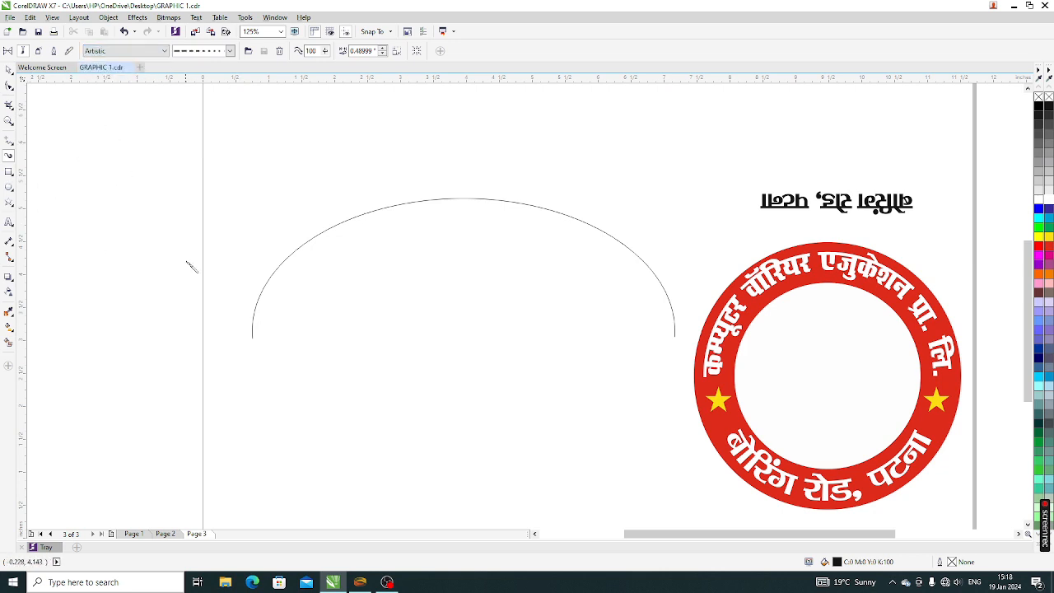
left_click(6, 71)
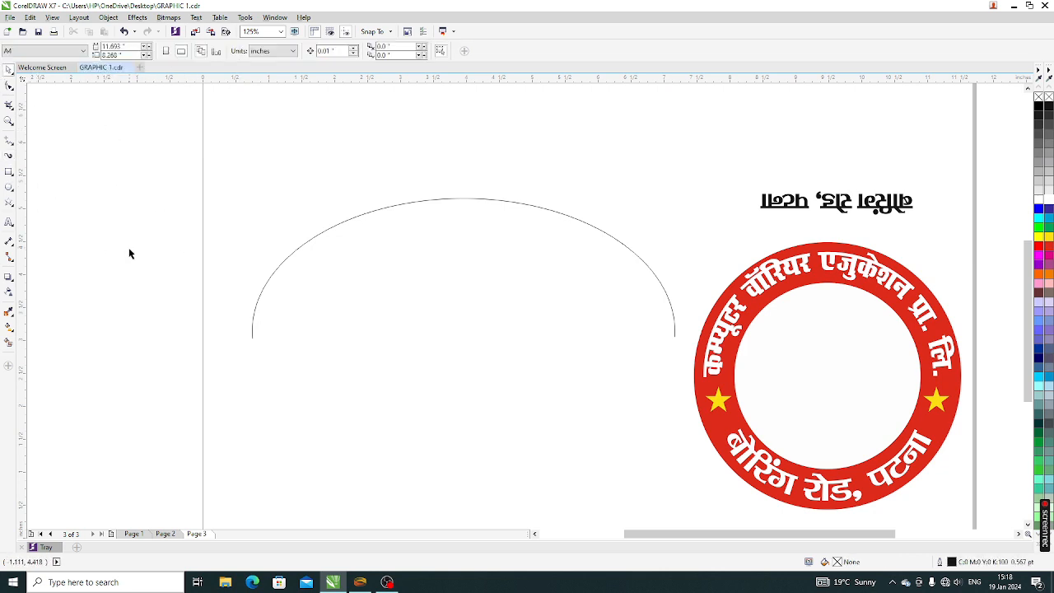
Step: Try the custom Artistic Media brush stroke "कम्प्यूटर वॉरियर एजुकेशन प्रा. लि." on the arc, and undo it
left_click(254, 327)
left_click(9, 155)
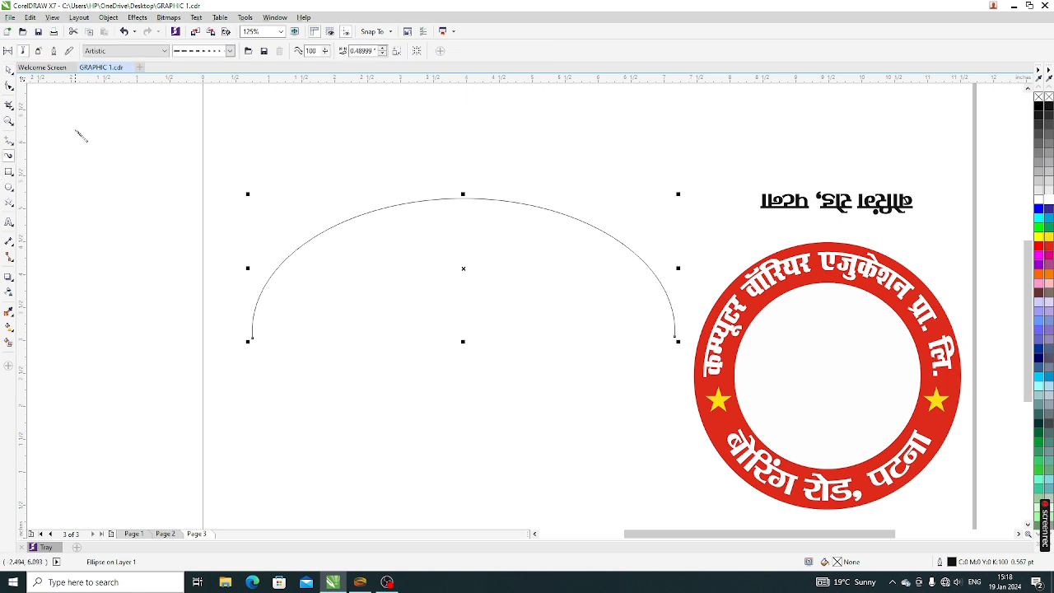
left_click(140, 53)
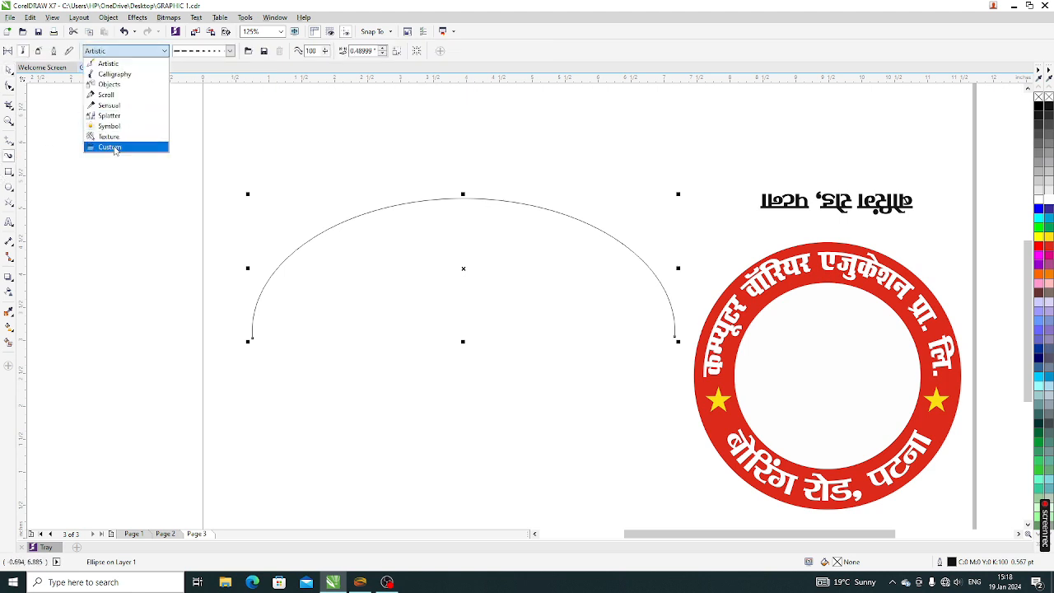
left_click(145, 150)
left_click(231, 51)
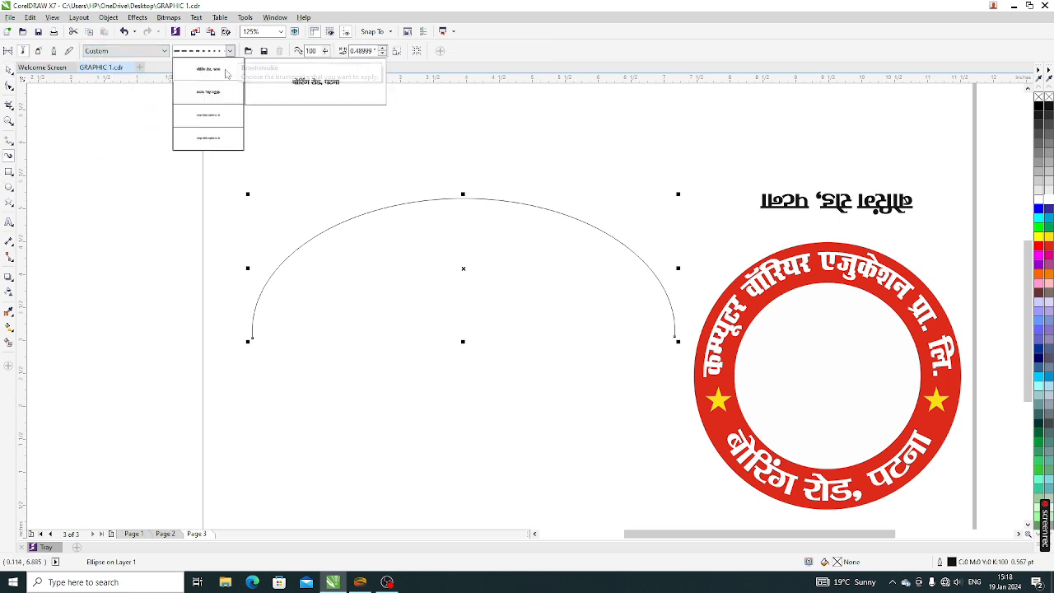
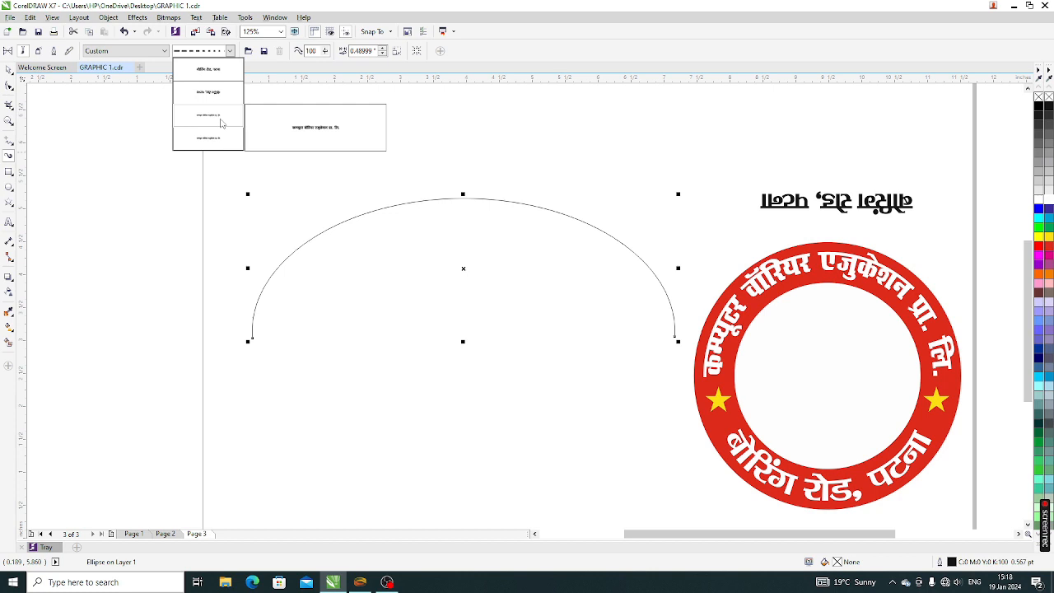
left_click(220, 123)
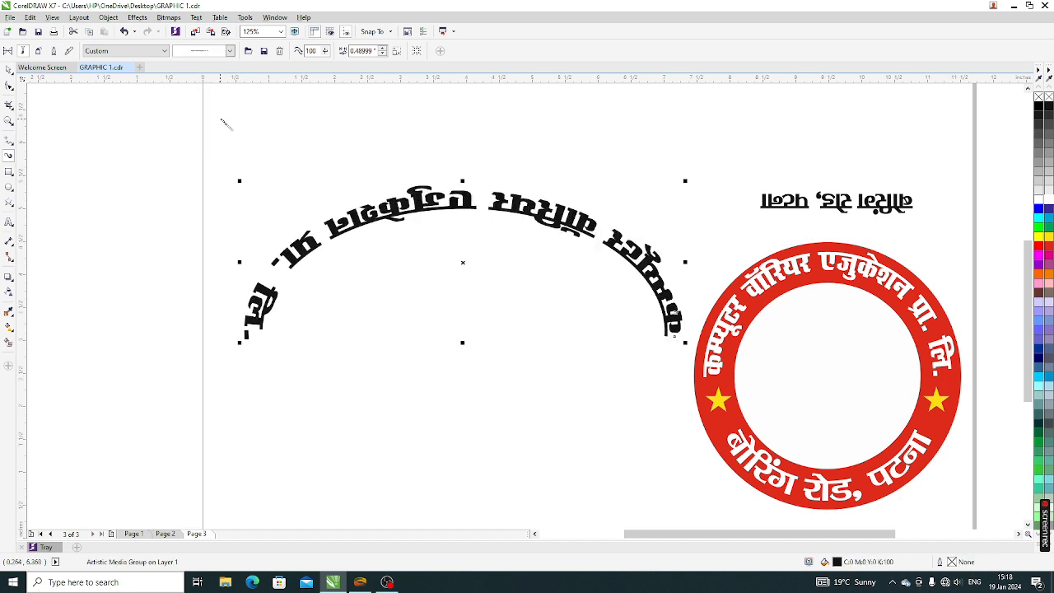
key("ctrl+z")
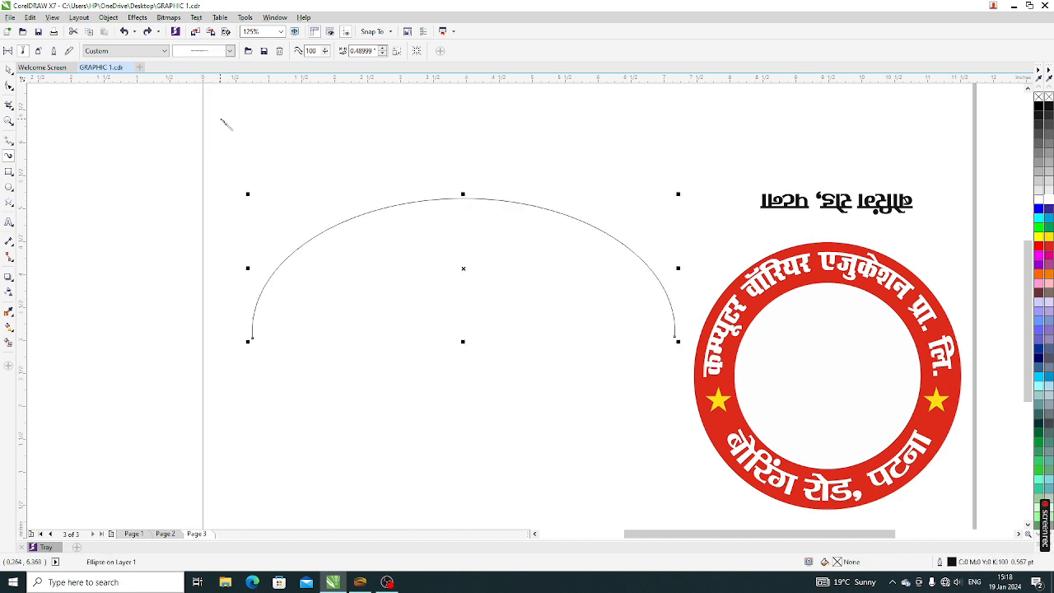
Step: Try the custom brush stroke of the institute name ending in "प्रा० लि०" on the arc, and undo it
left_click(229, 51)
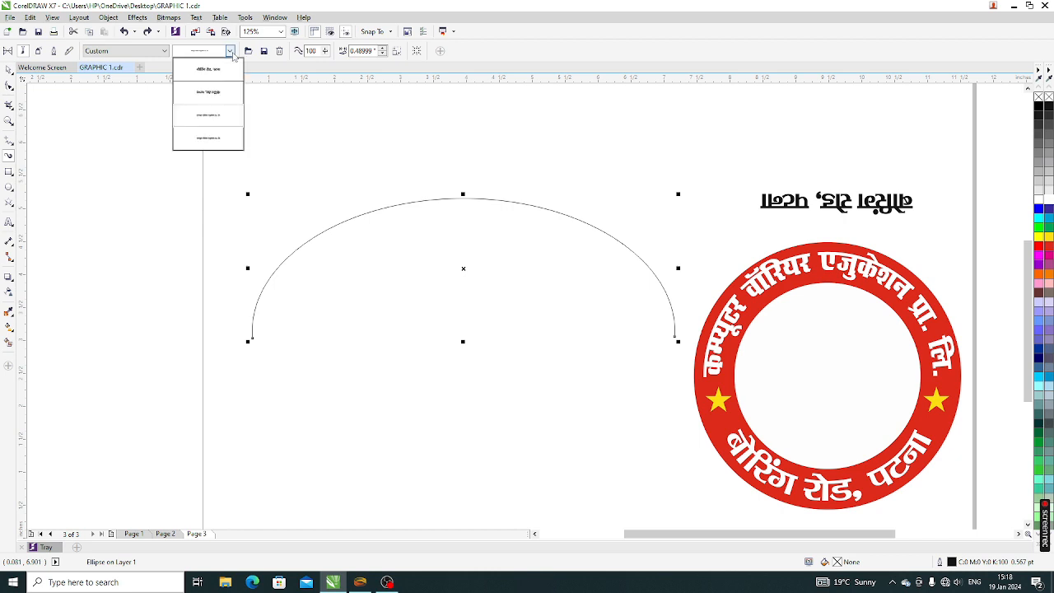
left_click(216, 138)
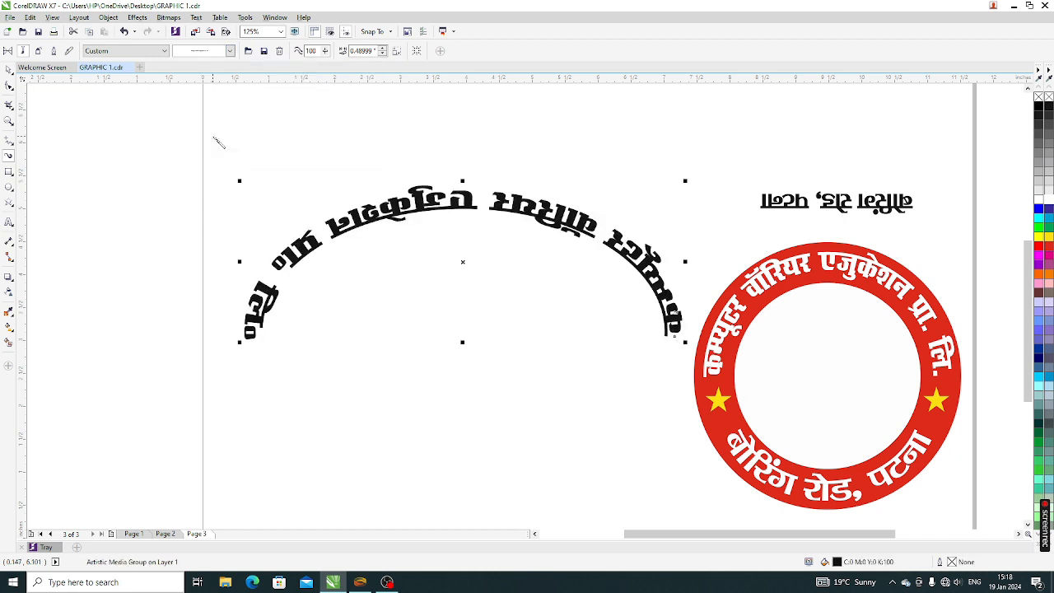
key("ctrl+z")
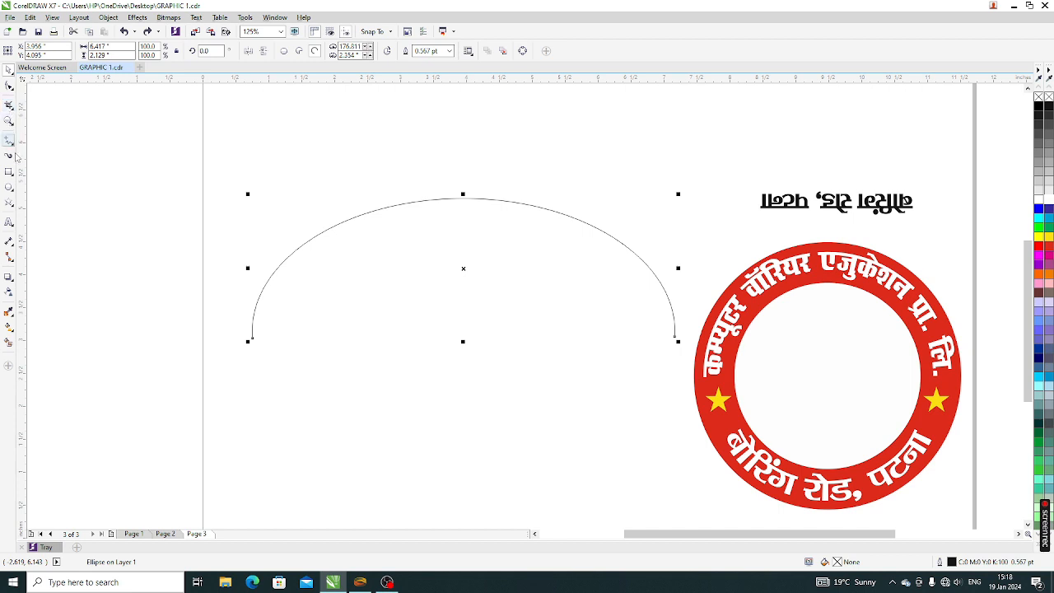
Step: Move both ends of the arc around the ellipse to form an open arc along its lower side, spanning about 235 degrees
left_click(8, 86)
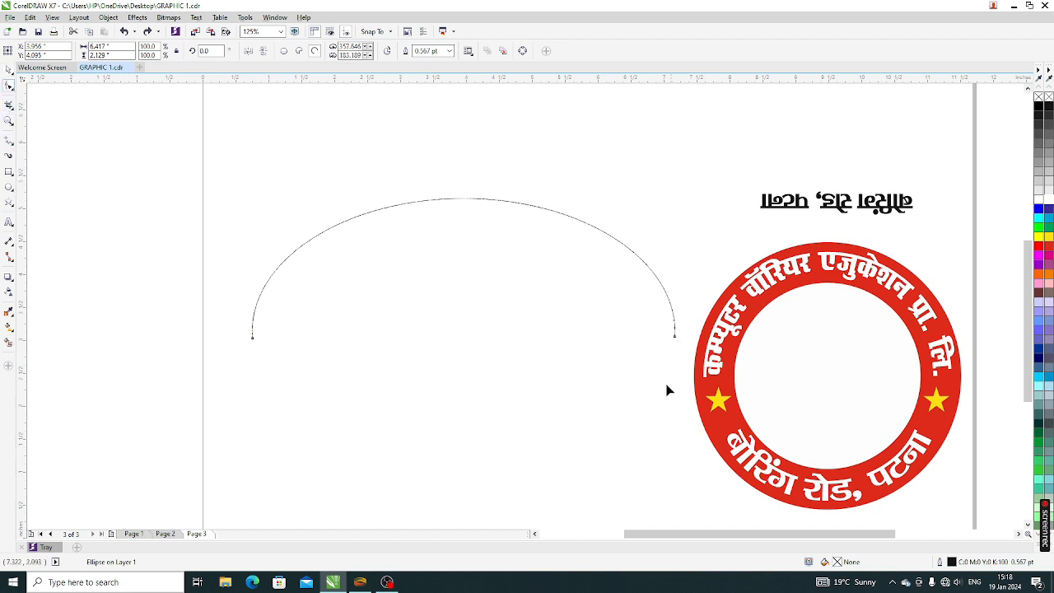
left_click_drag(673, 340, 278, 266)
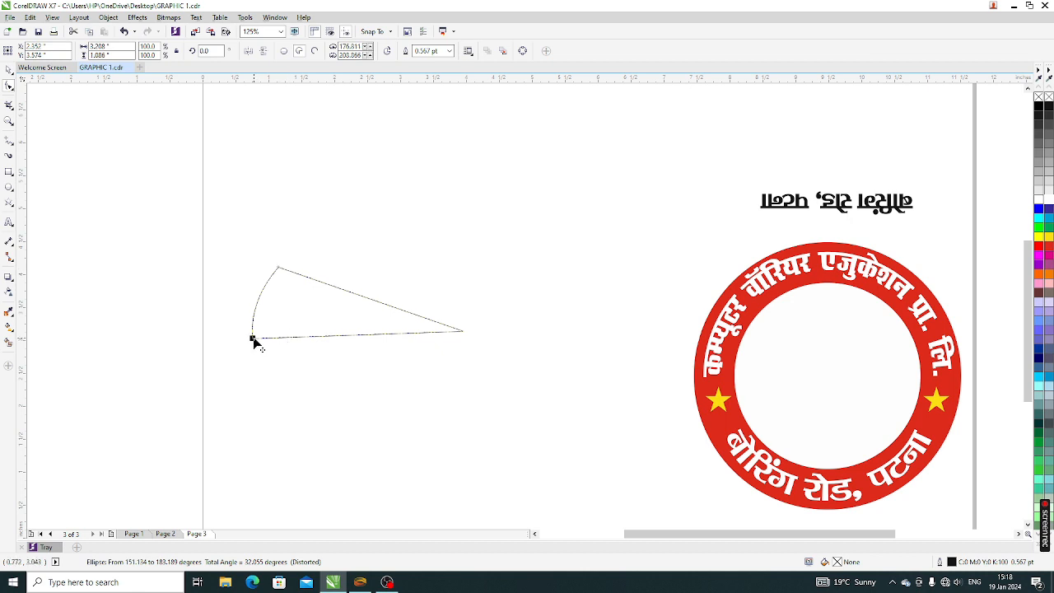
left_click_drag(255, 340, 593, 271)
left_click(8, 70)
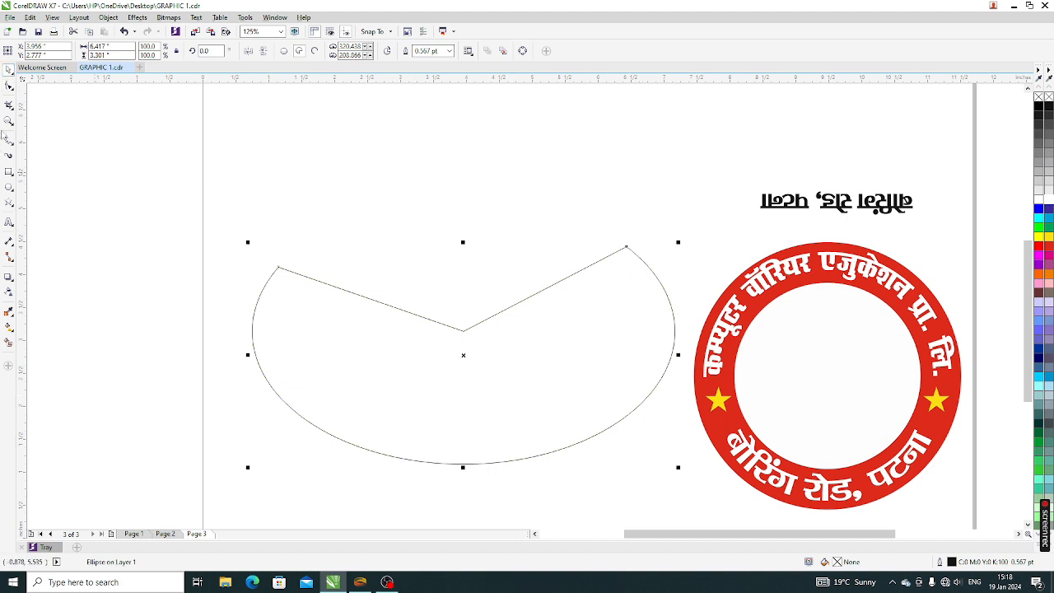
left_click(8, 86)
left_click_drag(626, 247, 669, 266)
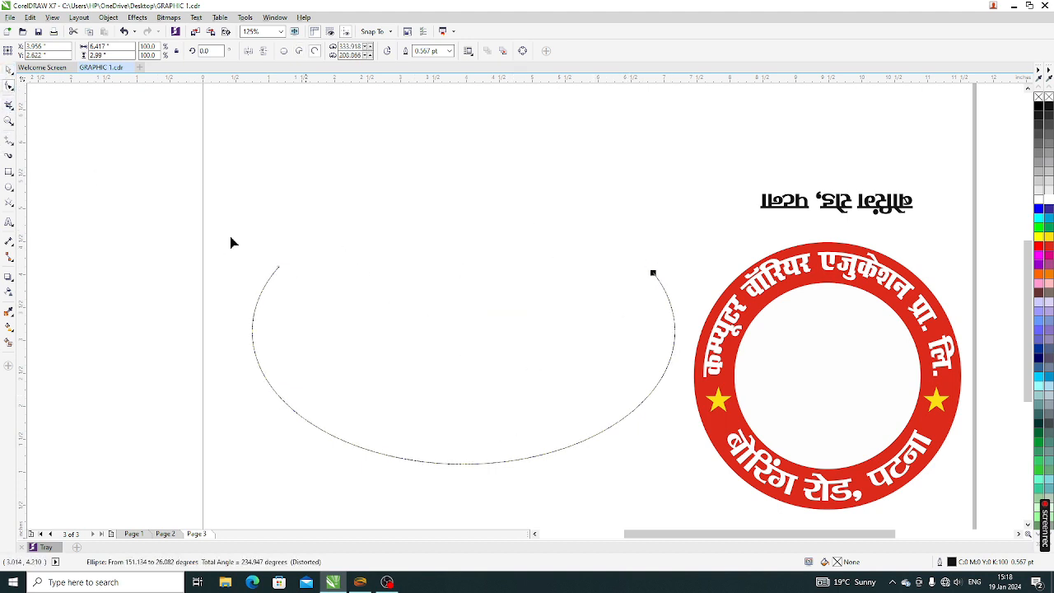
Step: Mirror the arc vertically so it opens downward and place it below the heading, scaled to about 5.7 by 2.7 inches
left_click(8, 70)
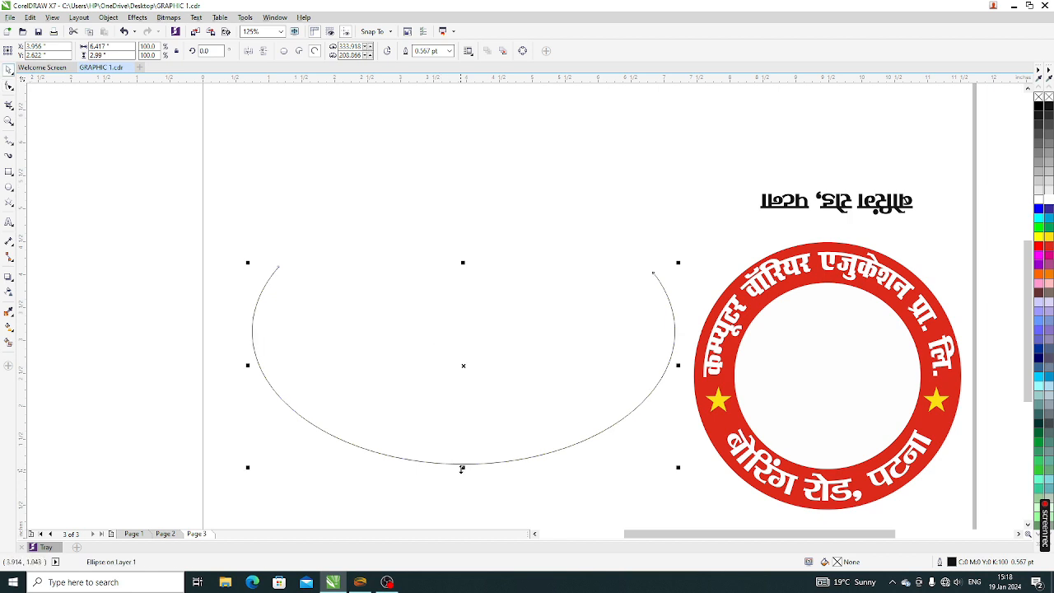
left_click_drag(461, 468, 480, 212)
scroll(413, 262, "down", 2)
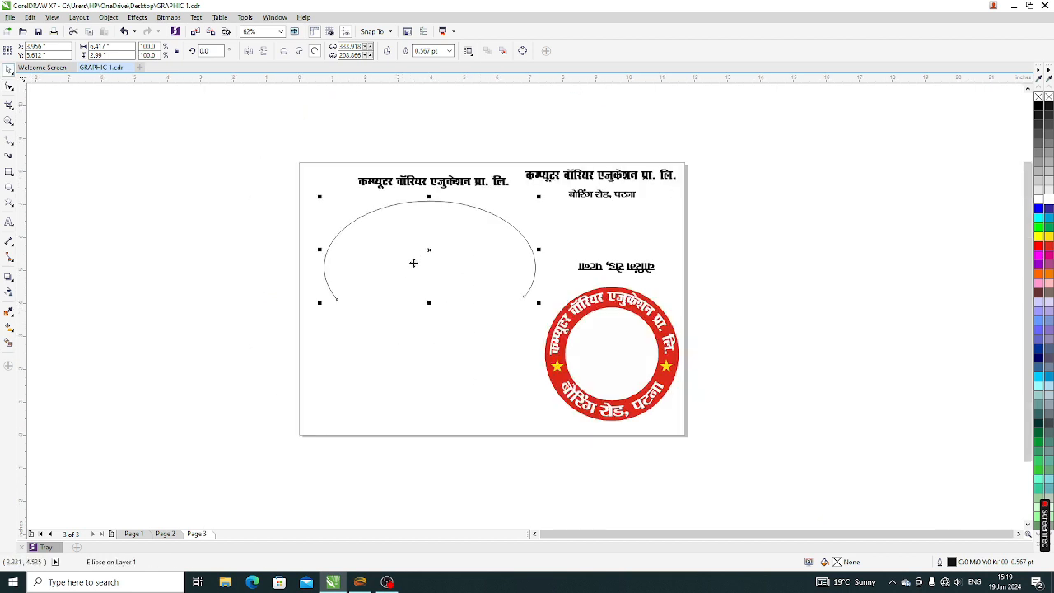
left_click_drag(413, 262, 414, 304)
scroll(485, 263, "up", 2)
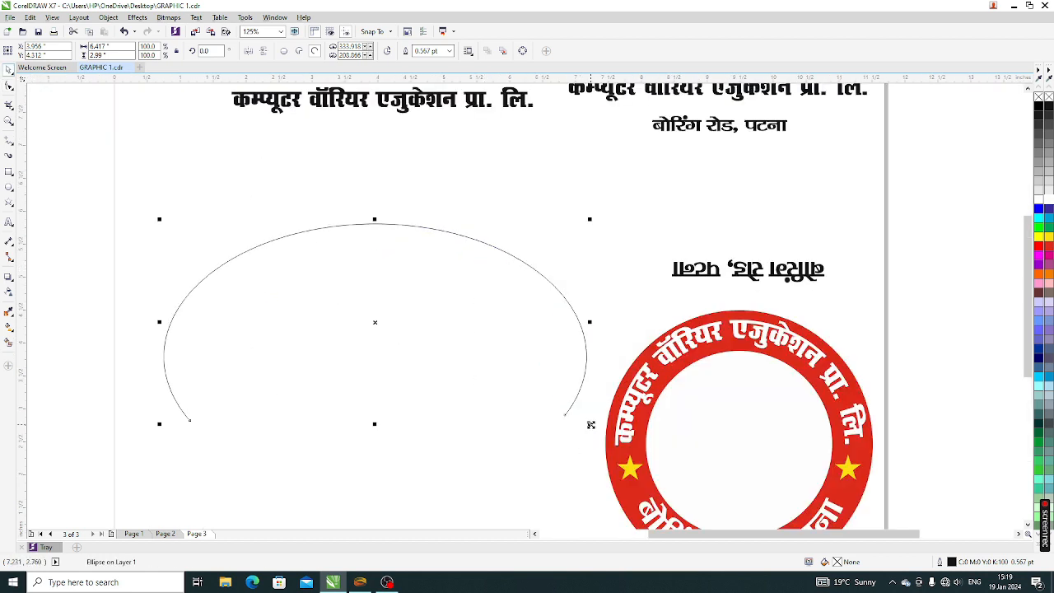
left_click_drag(590, 425, 568, 413)
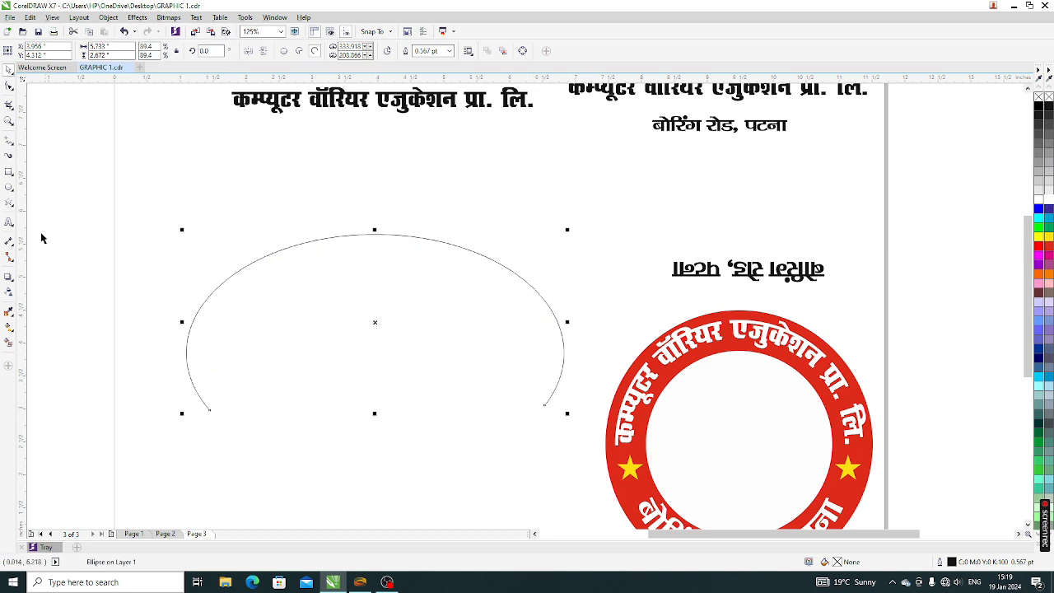
Step: Try the custom brush stroke "कम्प्यूटर वॉरियर एजुकेशन प्रा. लि." on the mirrored arc, and undo it
left_click(8, 155)
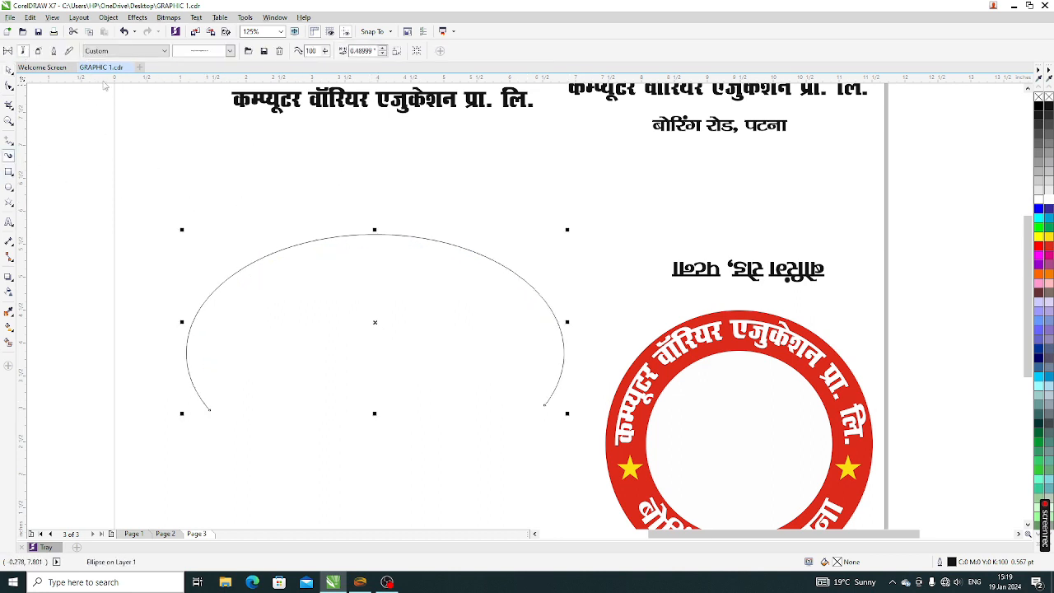
left_click(230, 50)
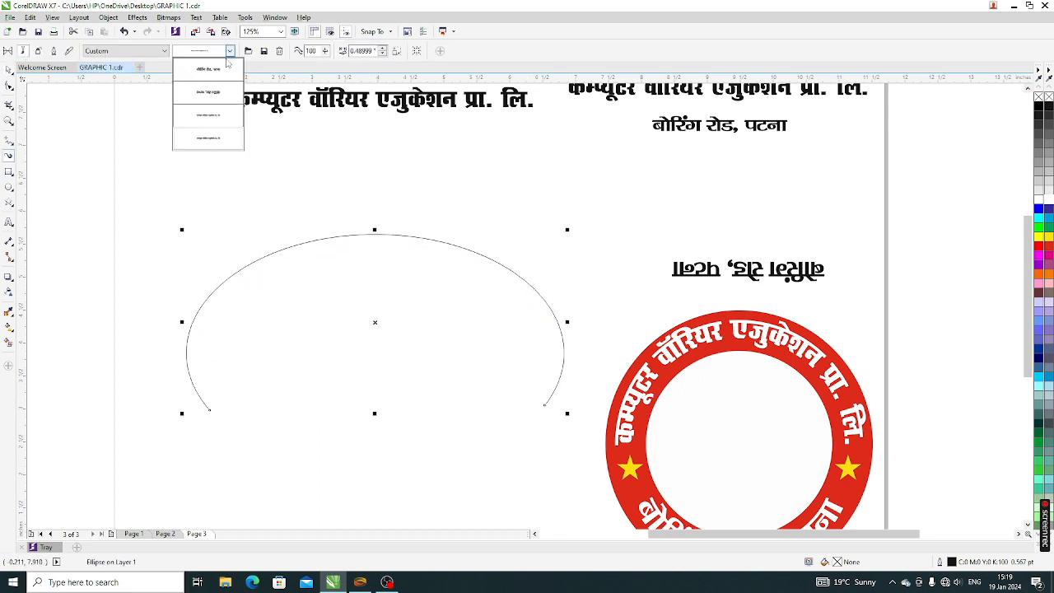
left_click(221, 114)
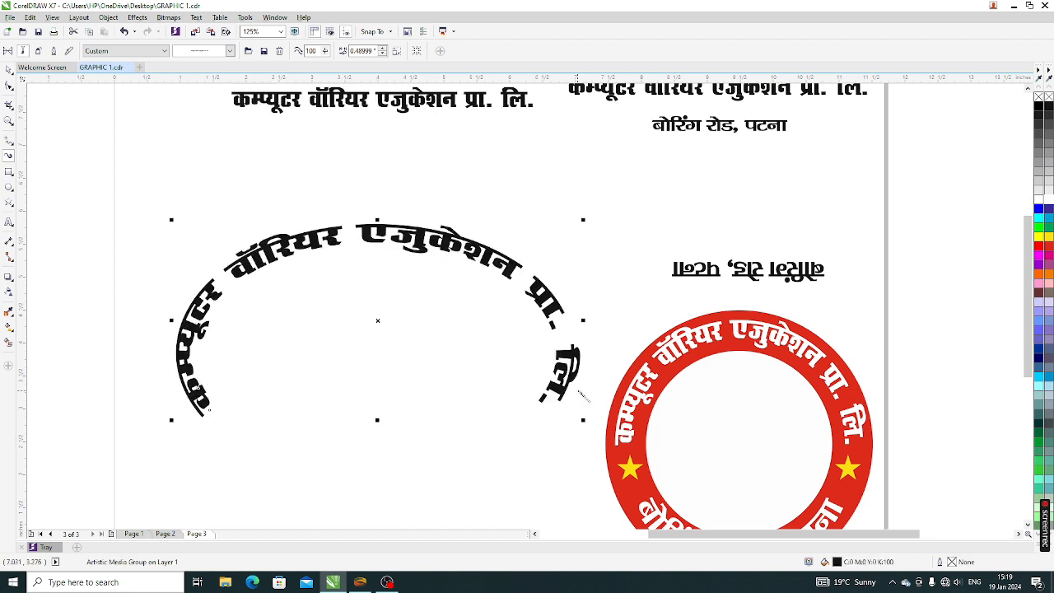
left_click(8, 70)
left_click(330, 369)
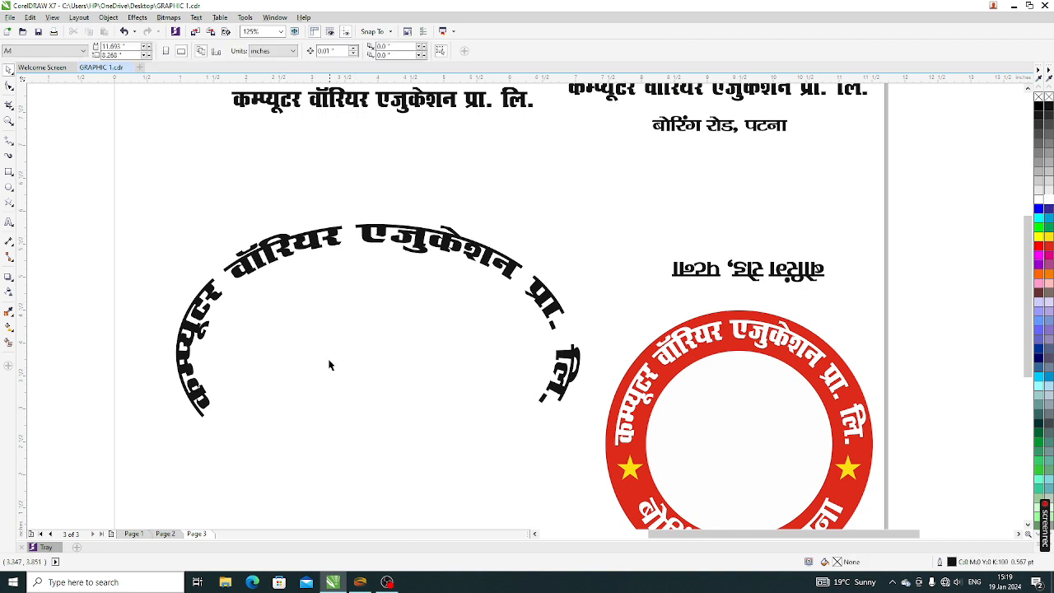
scroll(393, 344, "down", 2)
scroll(323, 355, "up", 2)
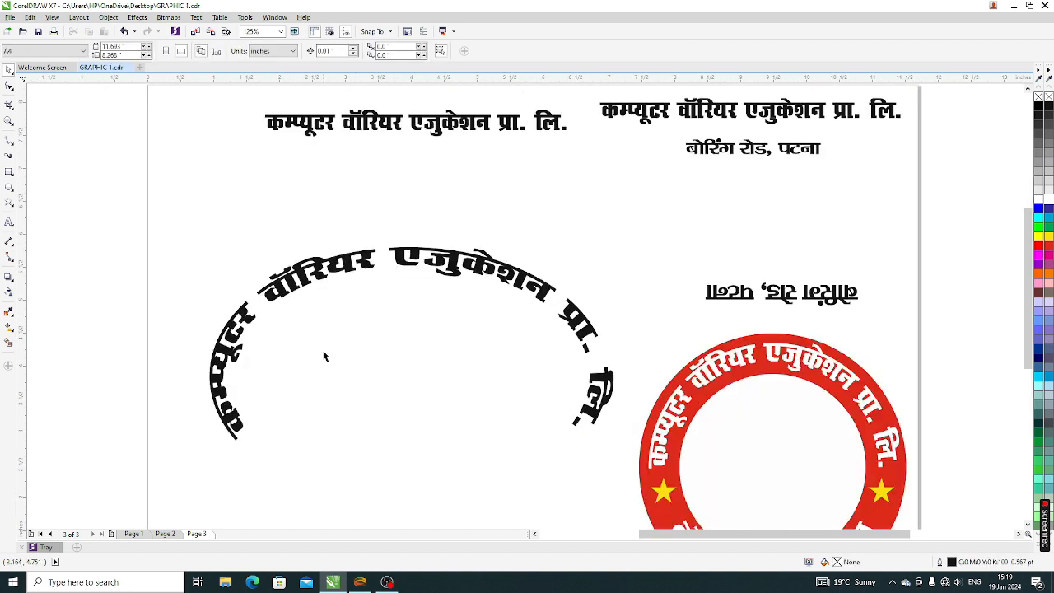
key("ctrl+z")
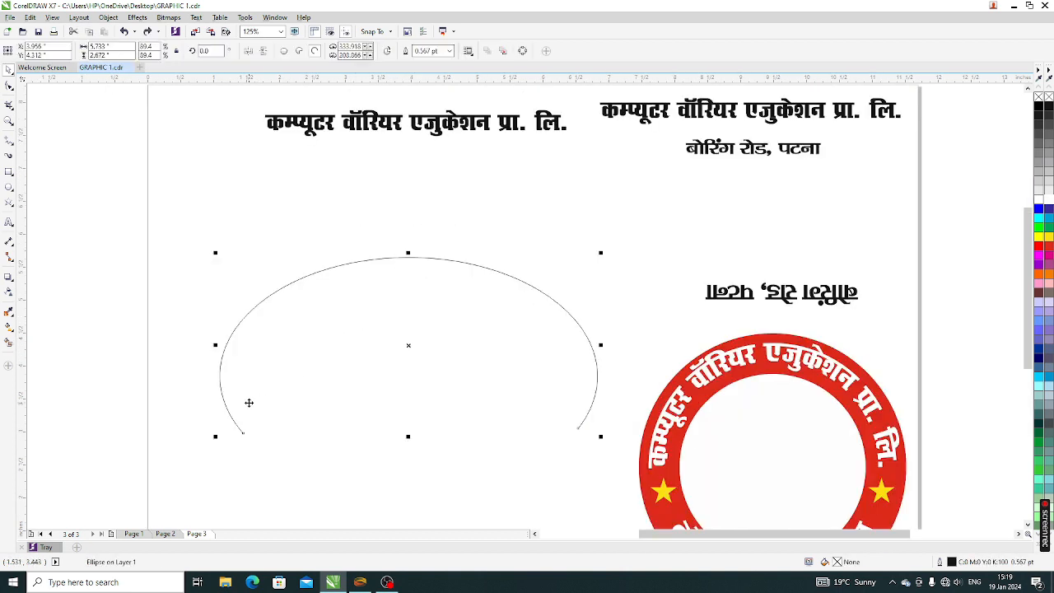
Step: Shorten the arc at both ends to a shallow, nearly symmetrical arch spanning about 146 degrees
left_click(8, 85)
left_click_drag(242, 436, 200, 365)
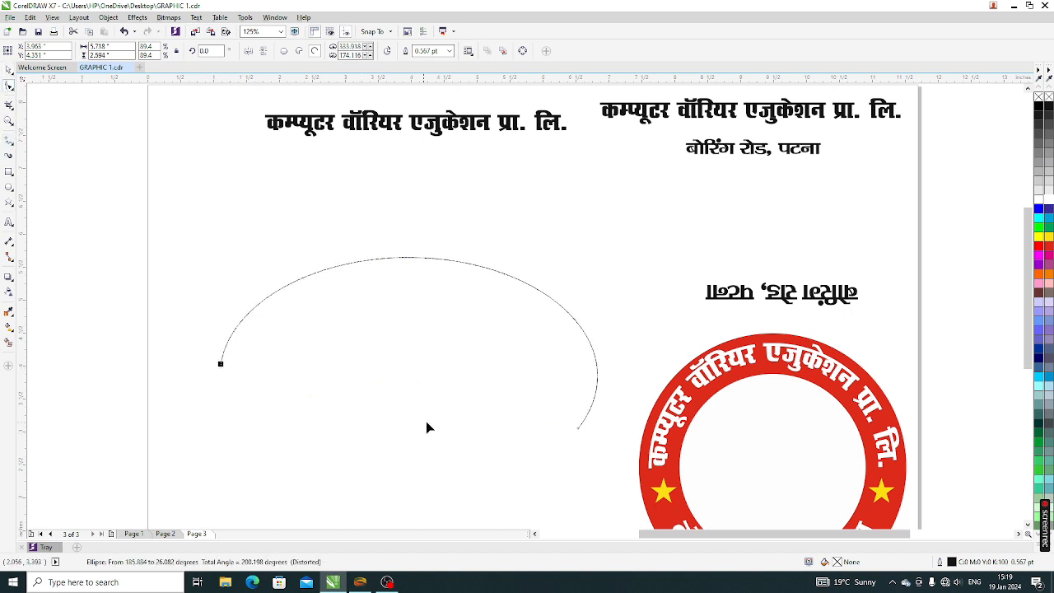
left_click_drag(640, 383, 635, 356)
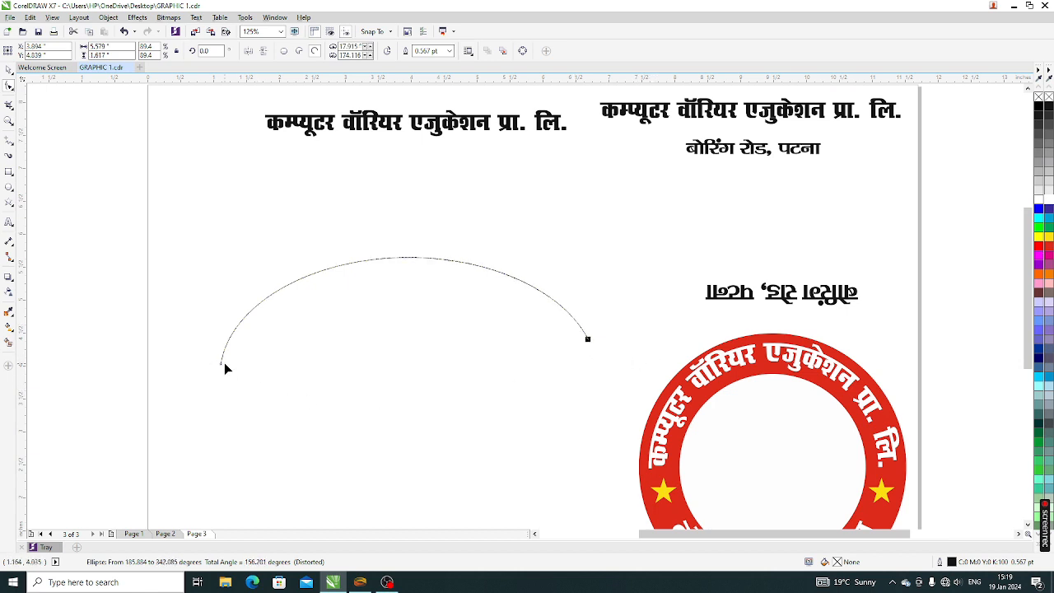
left_click_drag(225, 364, 227, 343)
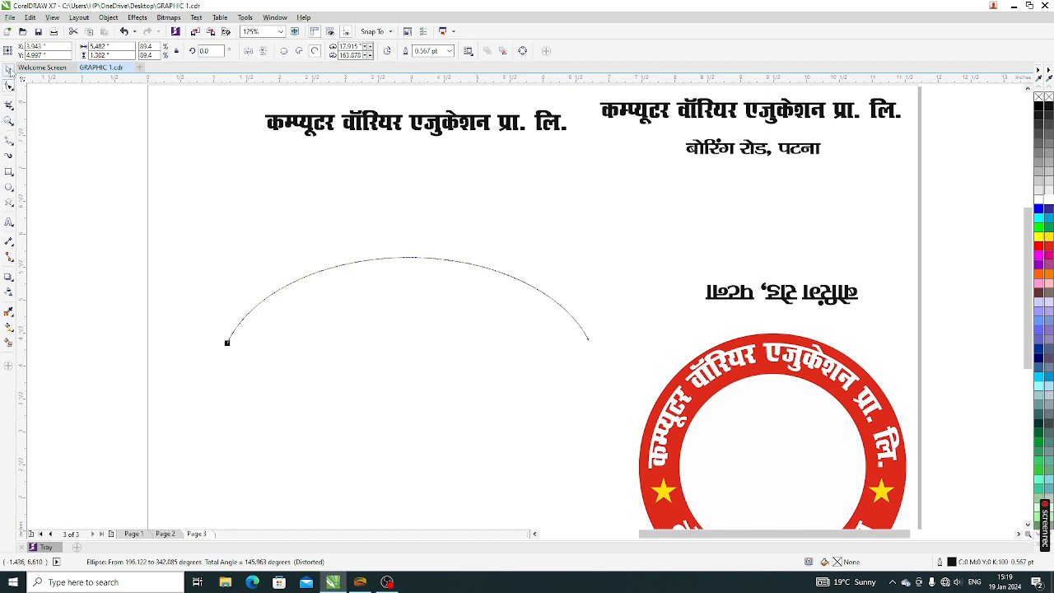
left_click(8, 69)
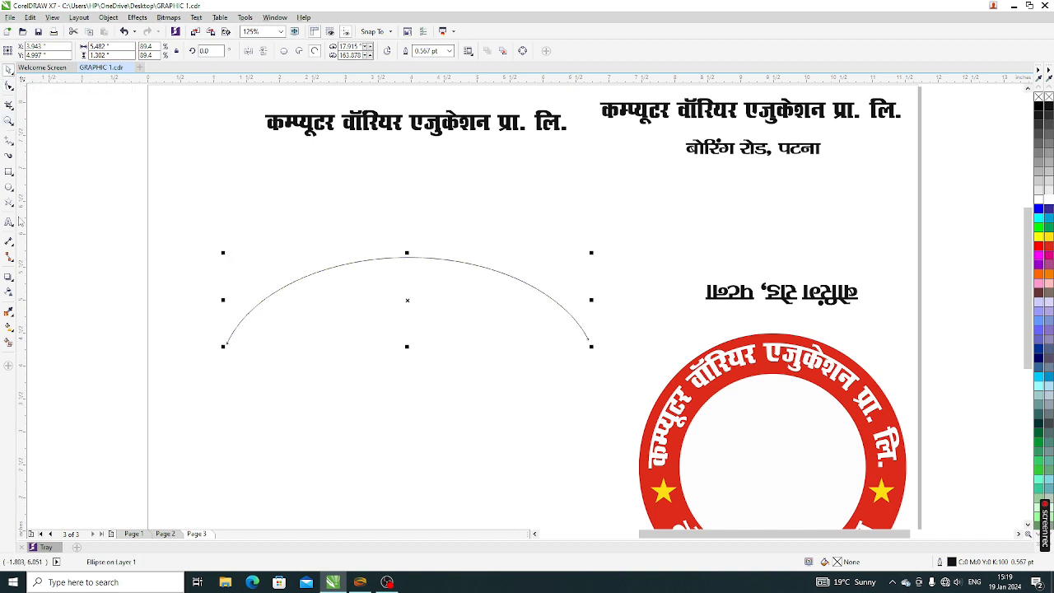
Step: Try to apply the institute-name custom brush stroke to the selected arc
left_click(8, 155)
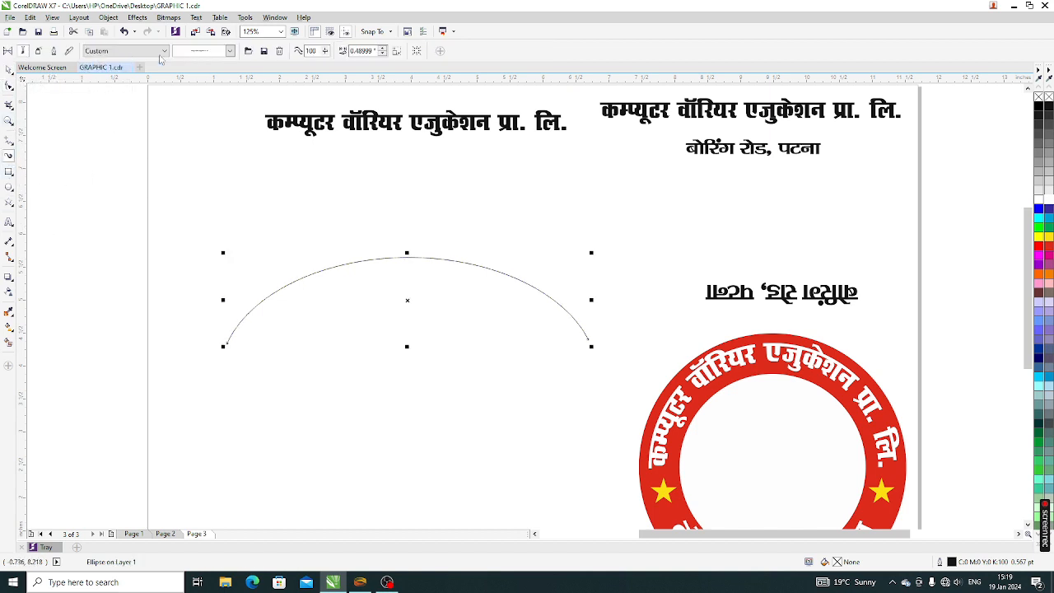
left_click(231, 52)
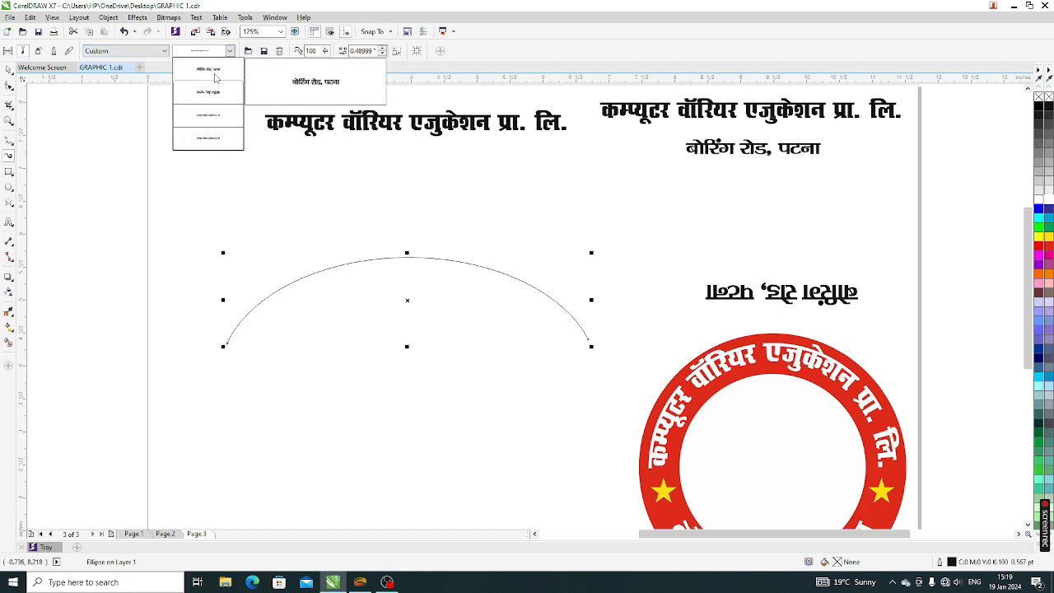
left_click(216, 121)
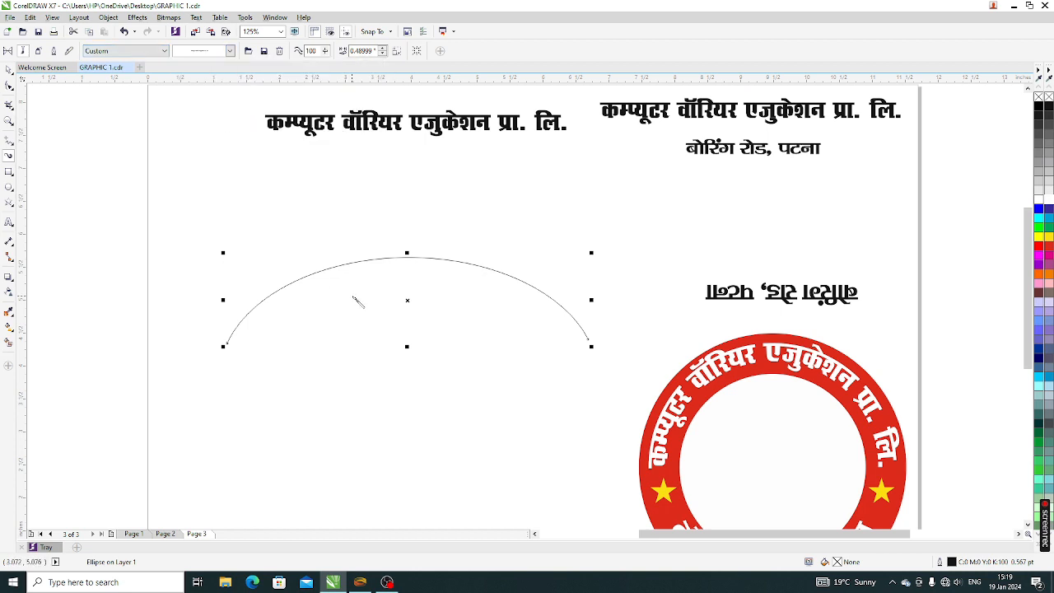
left_click(9, 72)
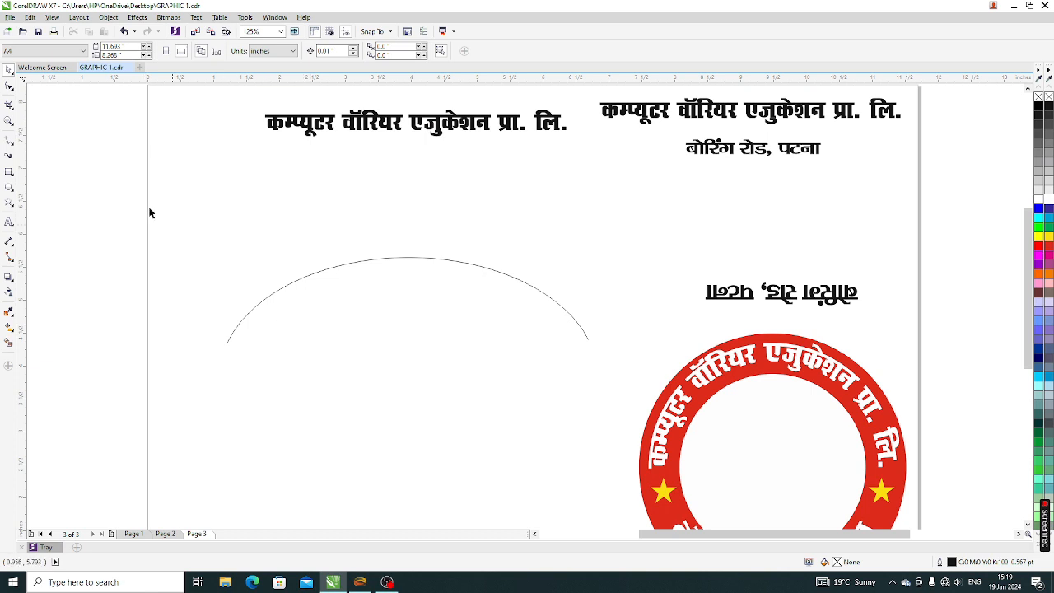
left_click_drag(130, 191, 640, 380)
left_click(173, 242)
left_click(9, 155)
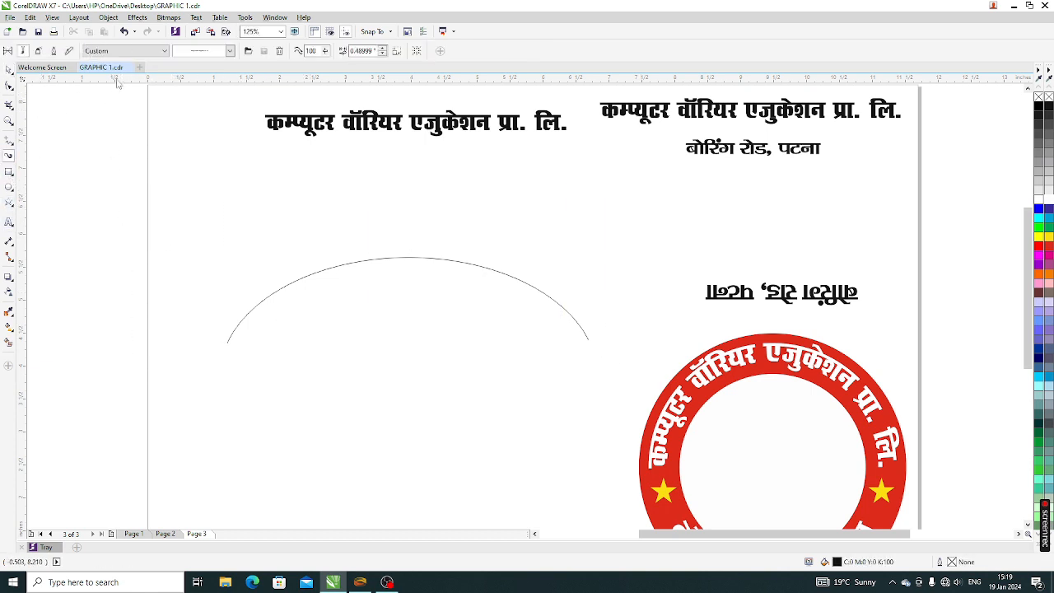
left_click(127, 51)
left_click(117, 51)
left_click(9, 71)
Step: Select the arc and apply the custom Artistic Media brush stroke "कम्प्यूटर वॉरियर एजुकेशन प्रा. लि." to it
left_click_drag(525, 338, 683, 440)
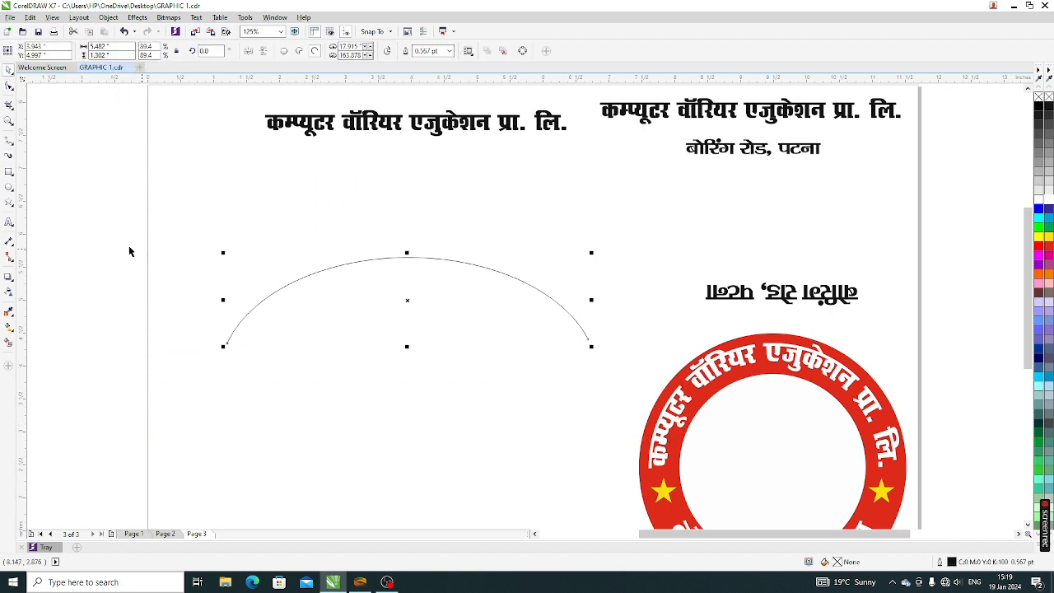
left_click(9, 155)
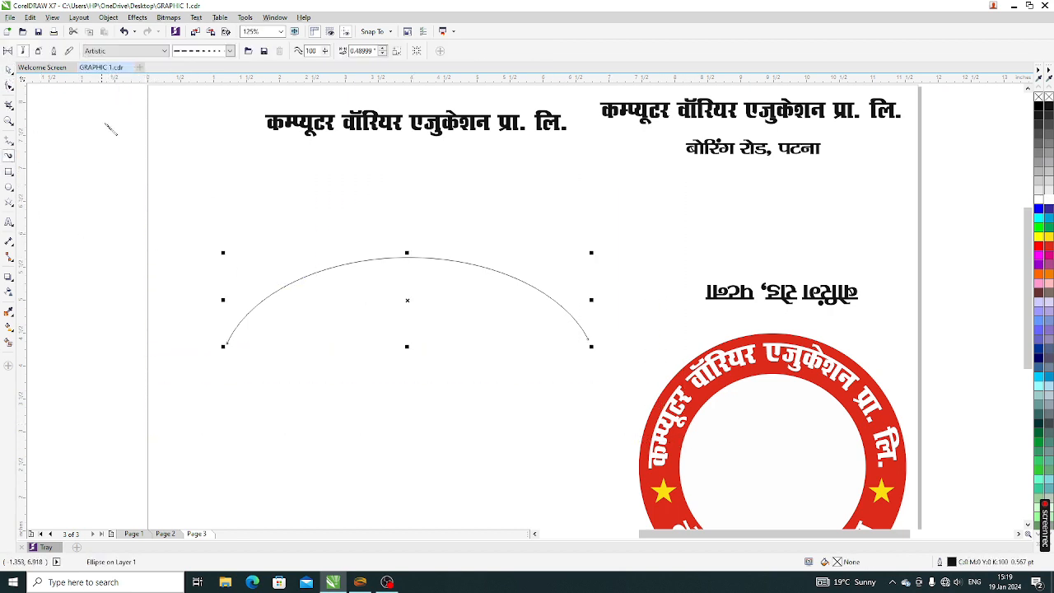
left_click(157, 52)
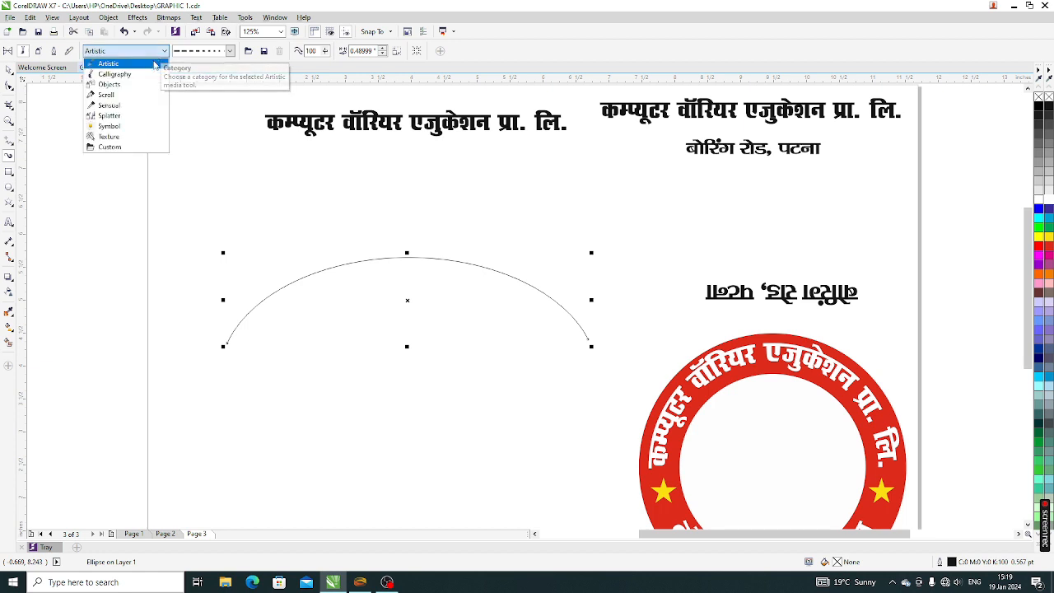
left_click(117, 152)
left_click(230, 51)
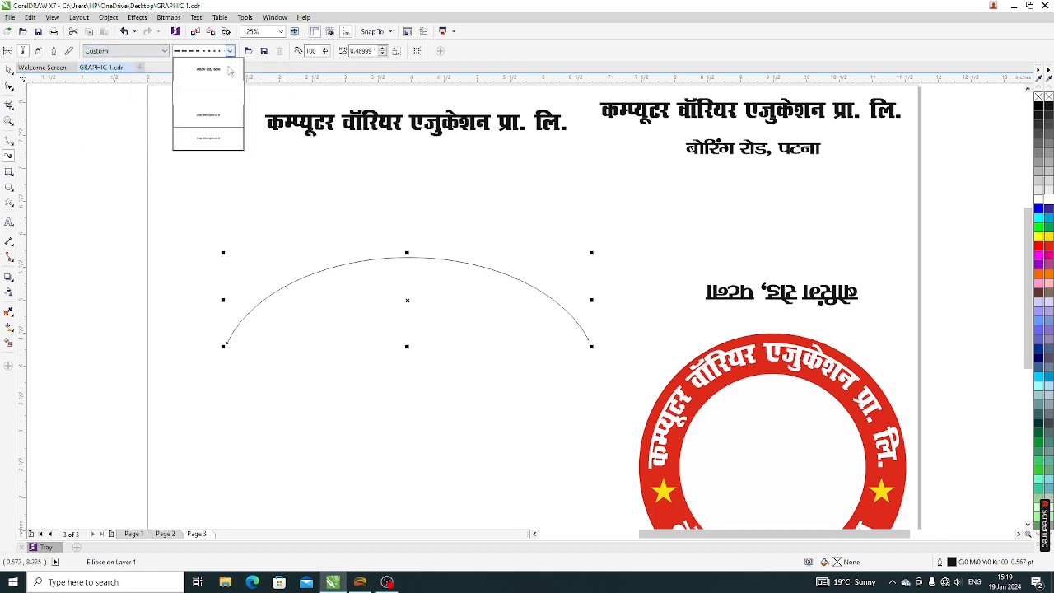
left_click(220, 119)
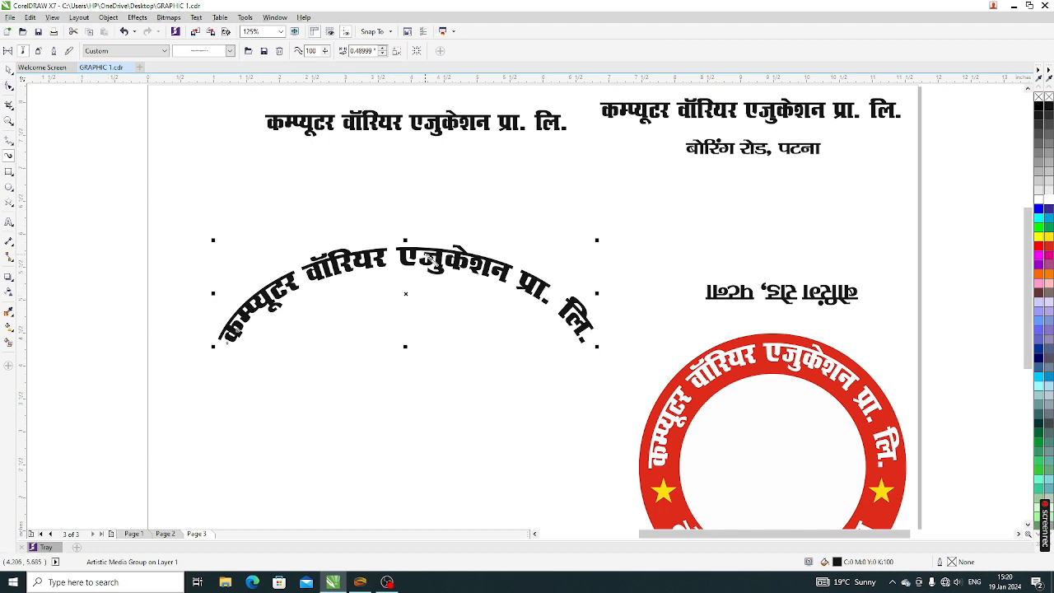
Step: Increase the stroke width of the arched institute name to about 0.75 inch
scroll(431, 260, "up", 2)
scroll(432, 234, "down", 1)
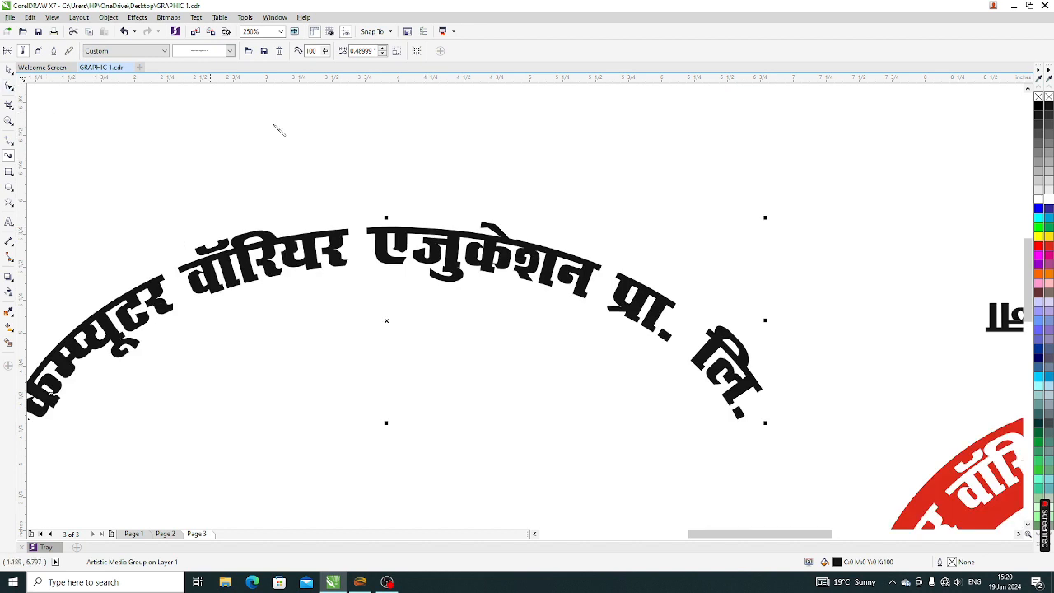
left_click_drag(382, 51, 382, 51)
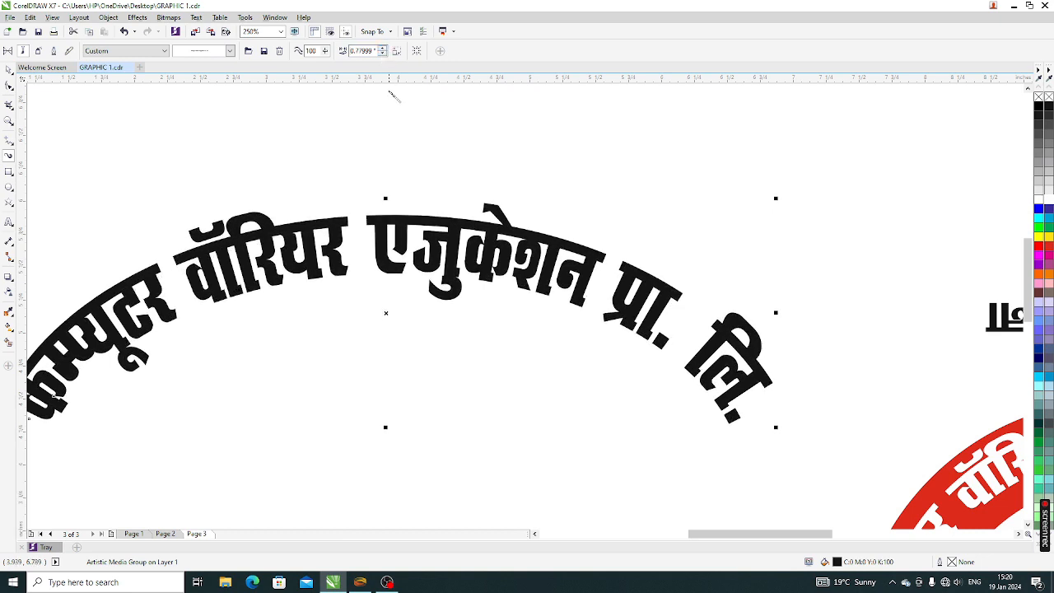
left_click(382, 54)
scroll(455, 115, "down", 1)
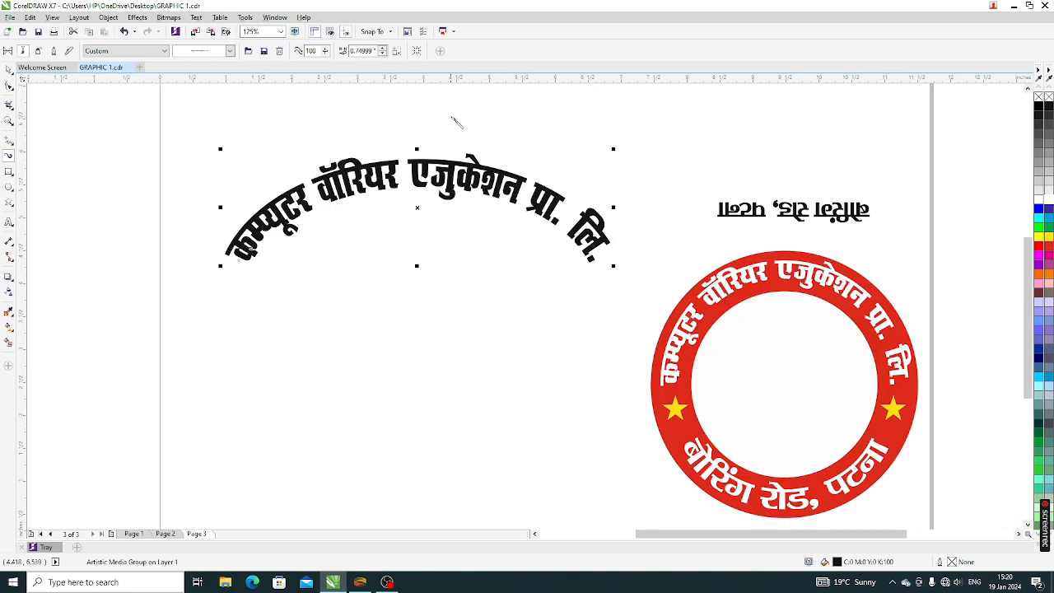
Step: Try flipping the arched lettering over its path, restore the upright orientation, and deselect the design
left_click(396, 51)
left_click(396, 52)
left_click(396, 52)
left_click(396, 52)
left_click(396, 52)
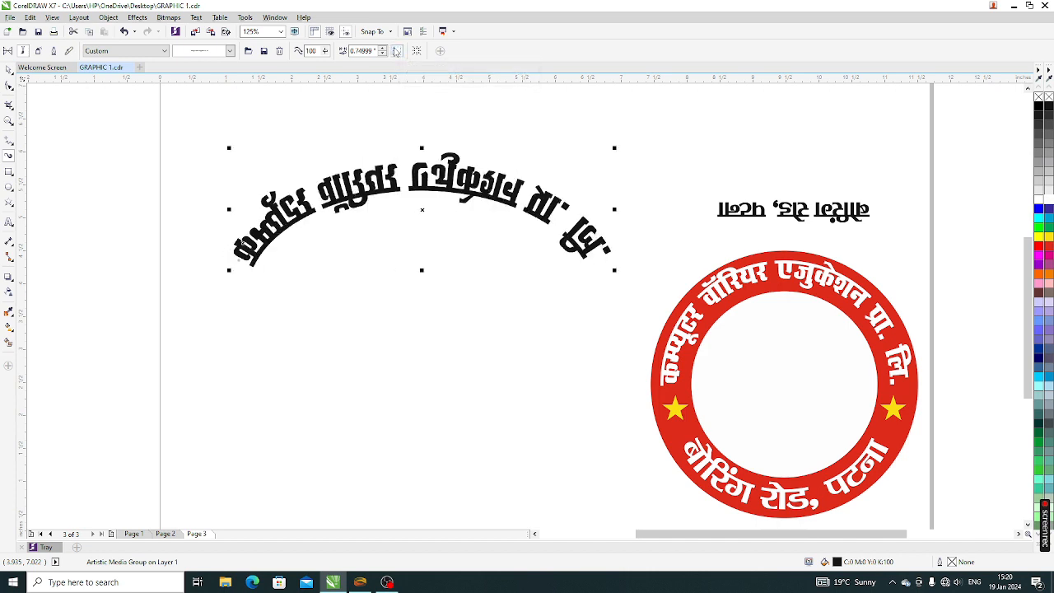
left_click(394, 51)
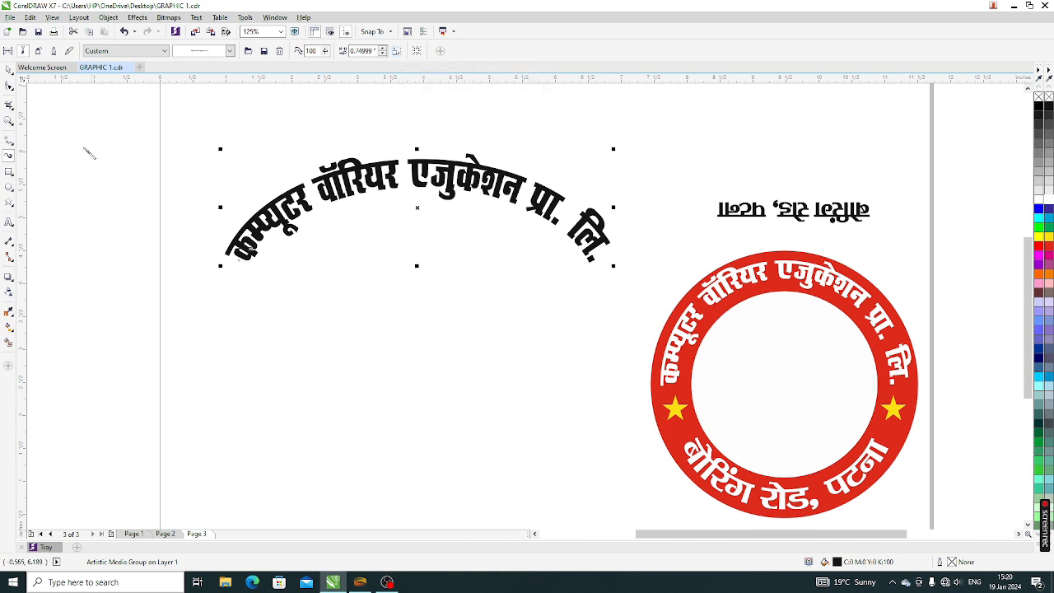
left_click(8, 71)
left_click(321, 334)
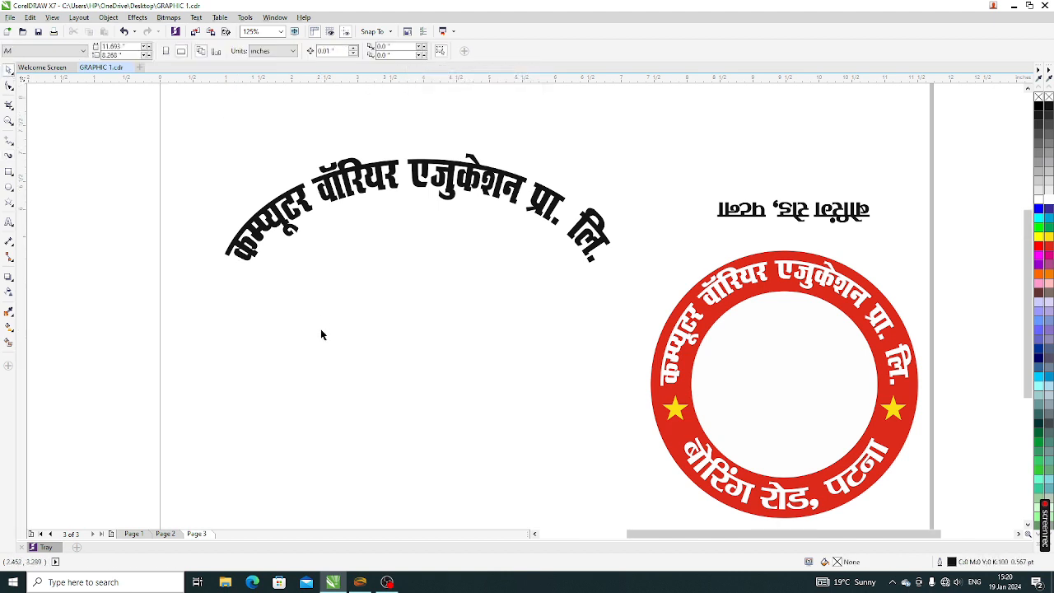
scroll(280, 316, "down", 1)
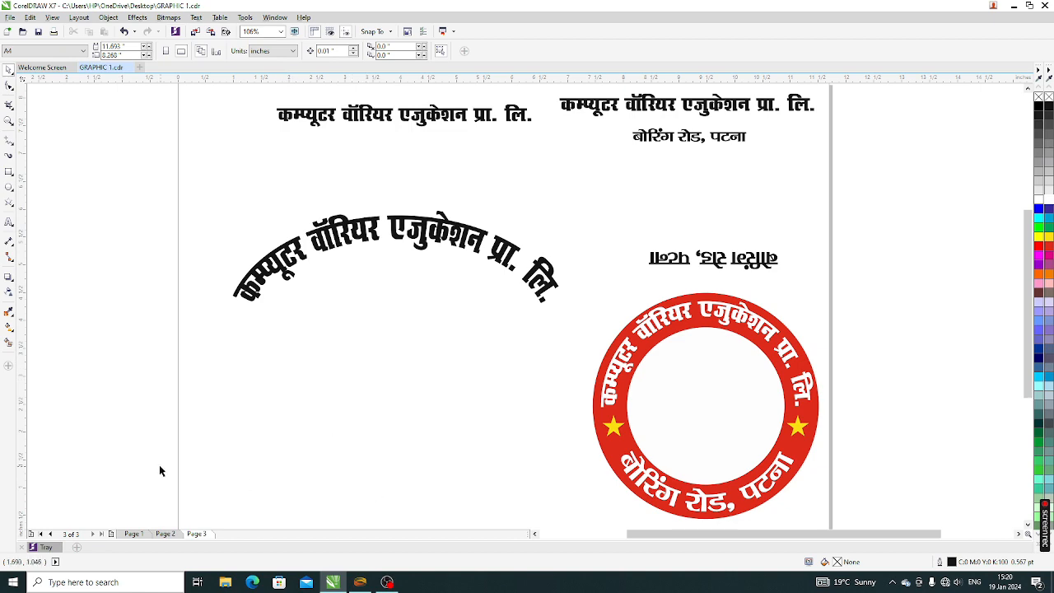
Step: Copy the computer picture from the blue logo on page 2 into the centre of the red logo on page 3, about 1.9 by 1.7 inches
left_click(164, 534)
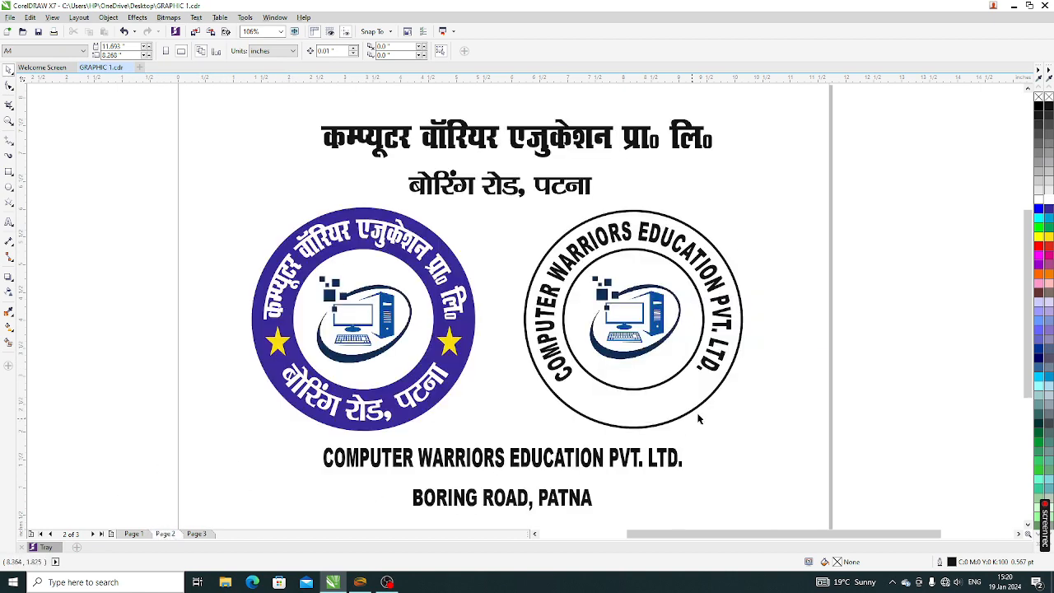
scroll(605, 317, "down", 2)
scroll(600, 376, "up", 2)
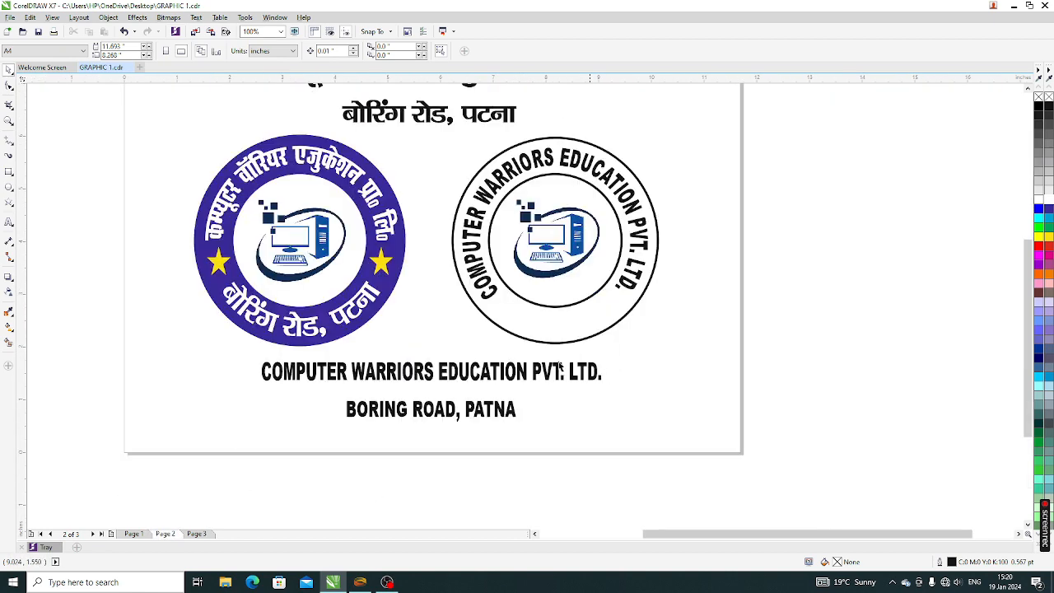
scroll(617, 338, "up", 1)
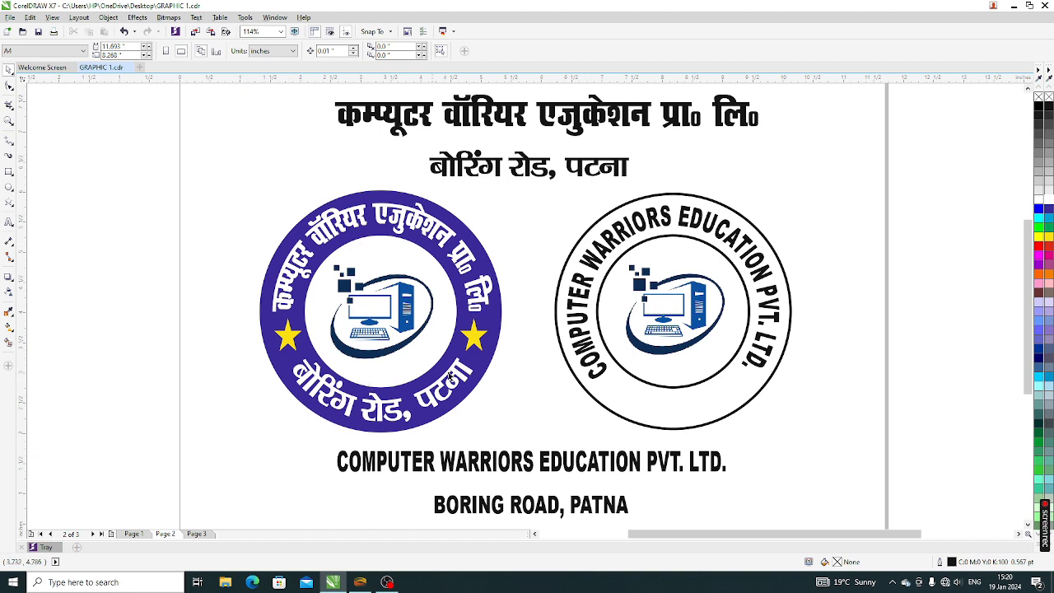
left_click(378, 332)
scroll(380, 328, "down", 2)
left_click_drag(381, 321, 611, 395)
left_click(196, 533)
scroll(631, 414, "up", 2)
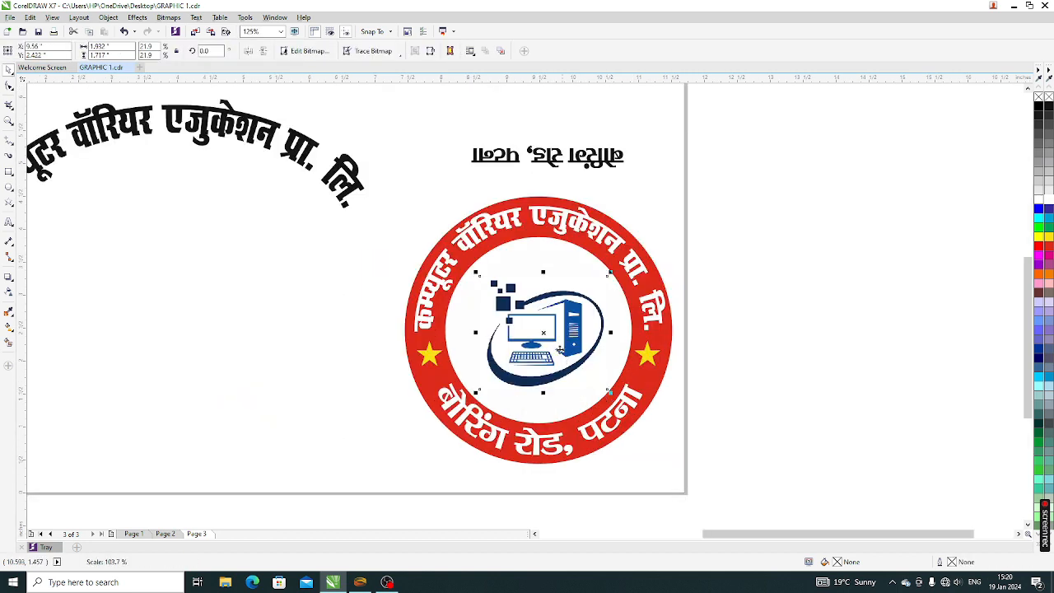
left_click_drag(557, 344, 553, 341)
left_click(720, 403)
scroll(480, 284, "down", 2)
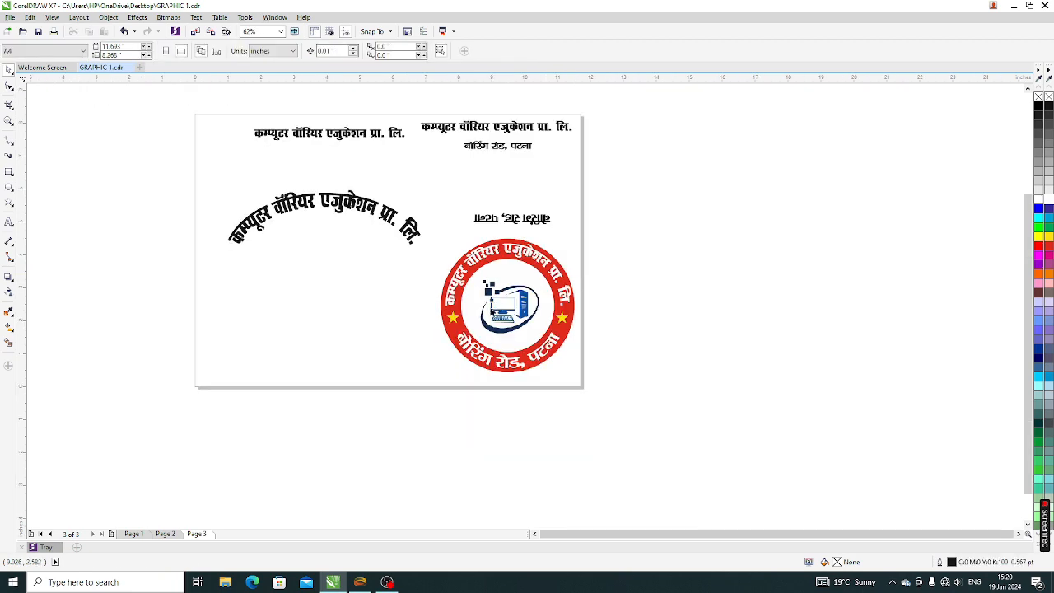
Step: Examine the round red logo with its computer picture up close and check the whole page layout
left_click_drag(426, 223, 589, 386)
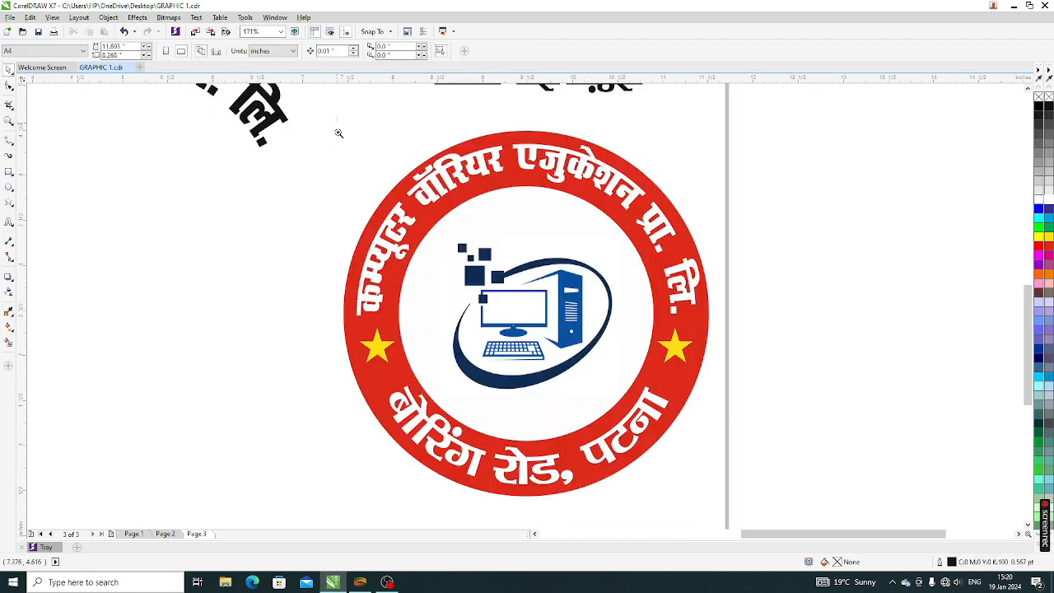
left_click_drag(337, 118, 724, 506)
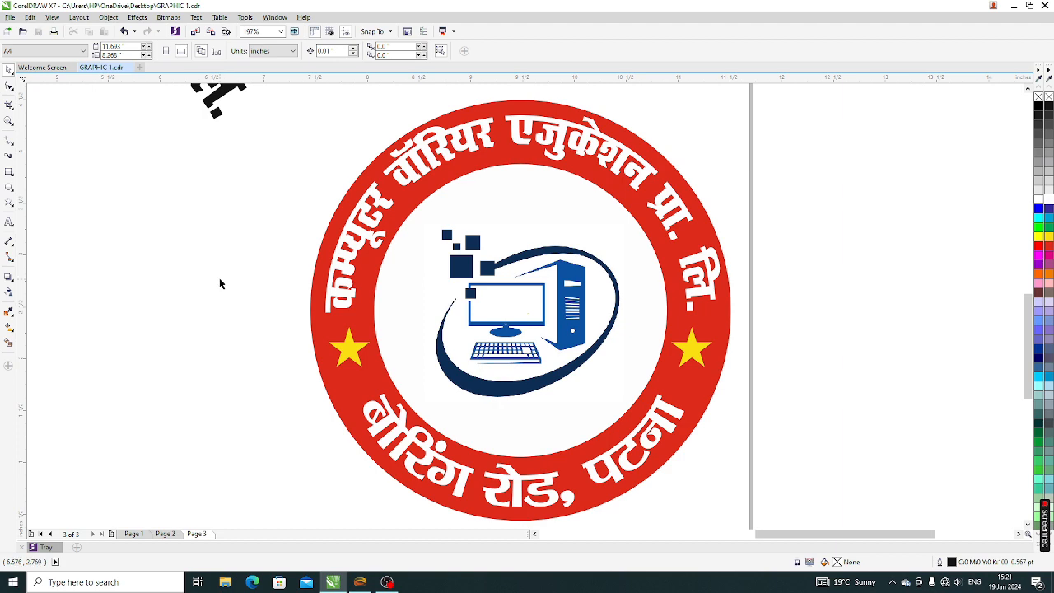
scroll(238, 275, "down", 2)
scroll(451, 261, "down", 1)
scroll(451, 260, "down", 2)
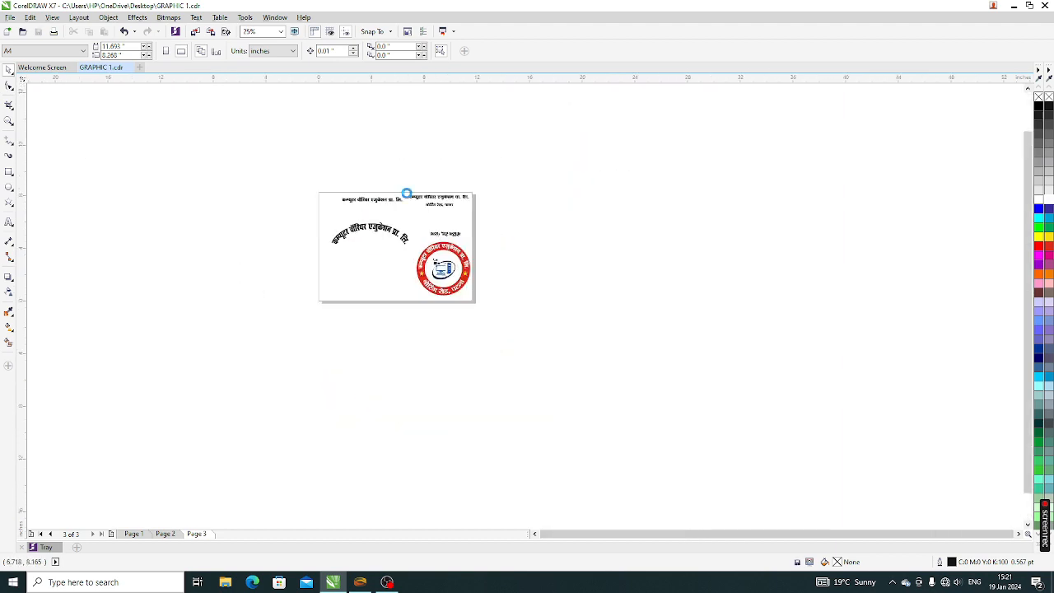
Step: Move the institute name above the address line to just below that line, and undo the move
scroll(404, 195, "up", 4)
left_click_drag(455, 214, 424, 279)
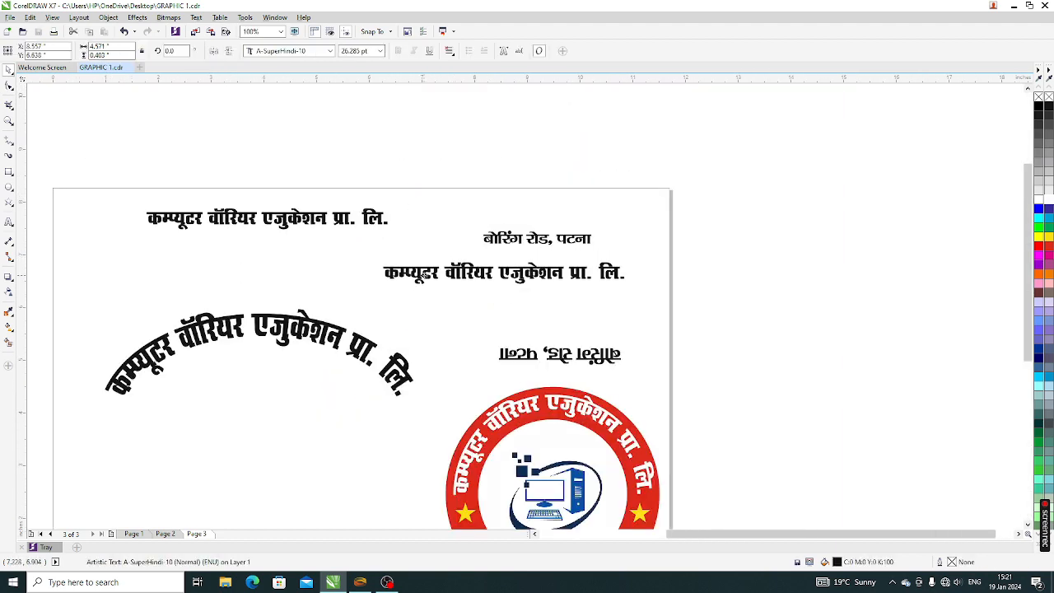
key("ctrl+z")
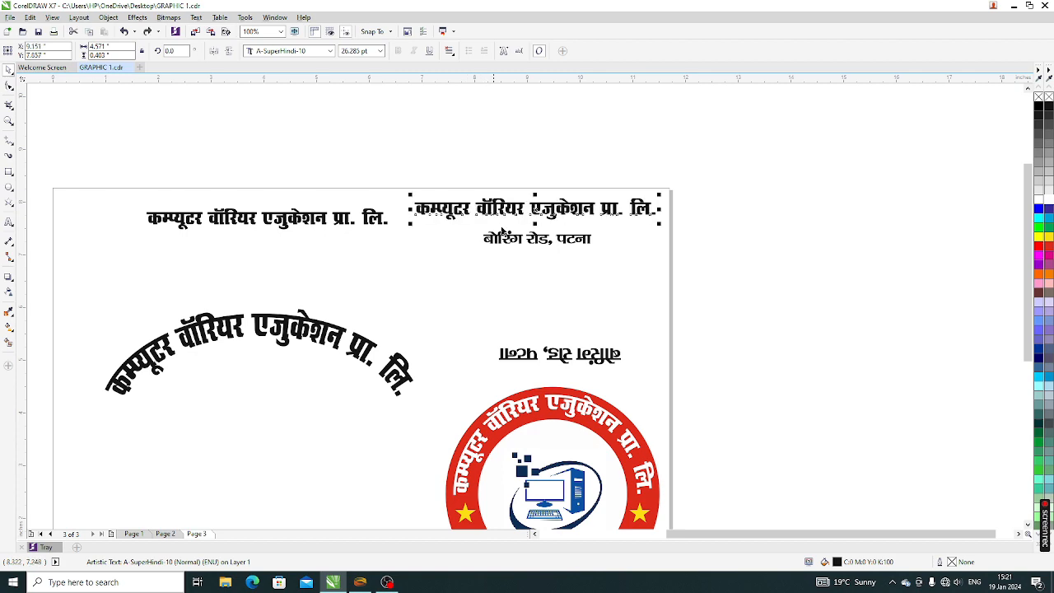
Step: Place a copy of the institute name below the arched design and enlarge it to about 6 by 0.53 inches
left_click_drag(535, 209, 192, 479)
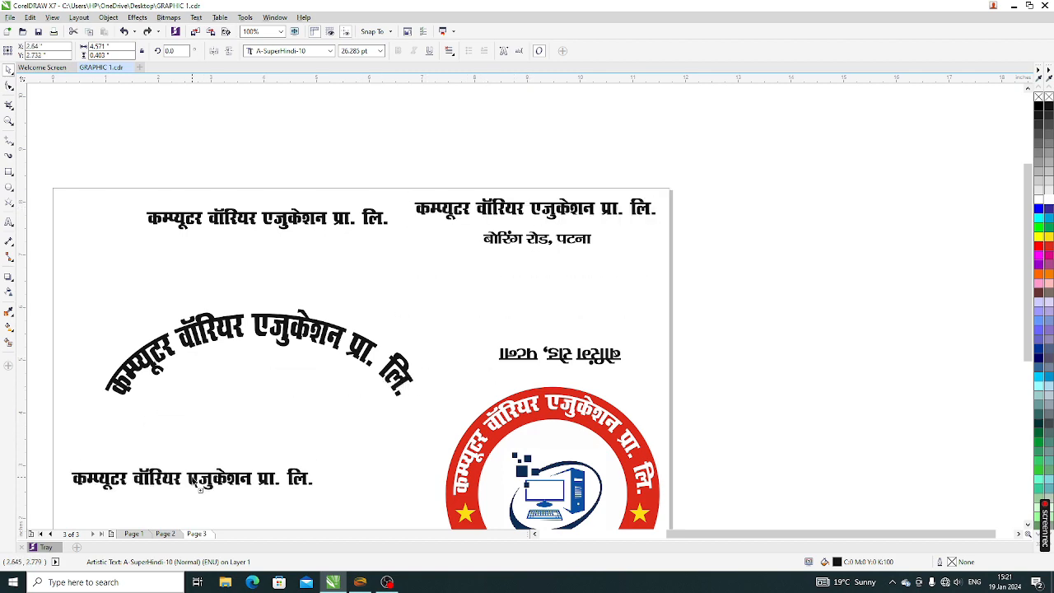
scroll(287, 403, "down", 2)
scroll(263, 429, "up", 4)
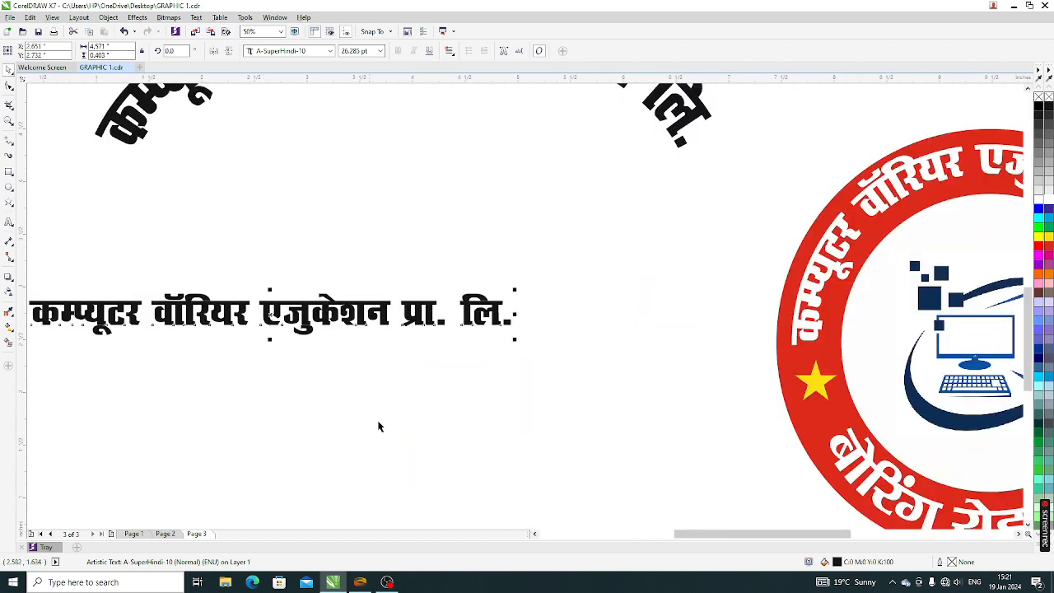
left_click_drag(534, 356, 690, 373)
scroll(429, 345, "down", 1)
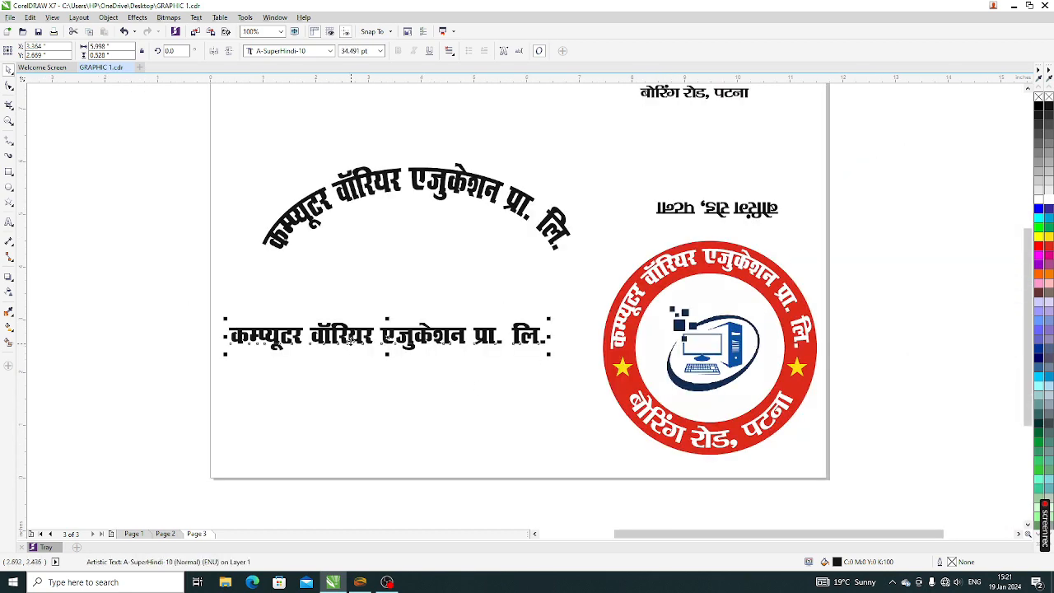
scroll(354, 337, "up", 1)
left_click_drag(354, 334, 365, 347)
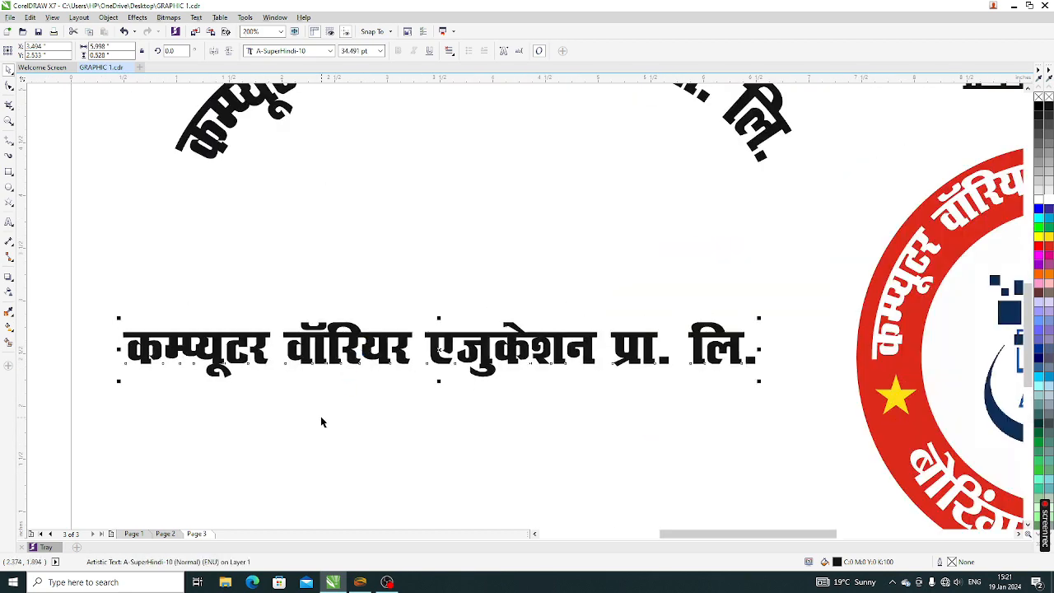
Step: Convert the enlarged institute name to curves and weld its shapes together
key("ctrl+q")
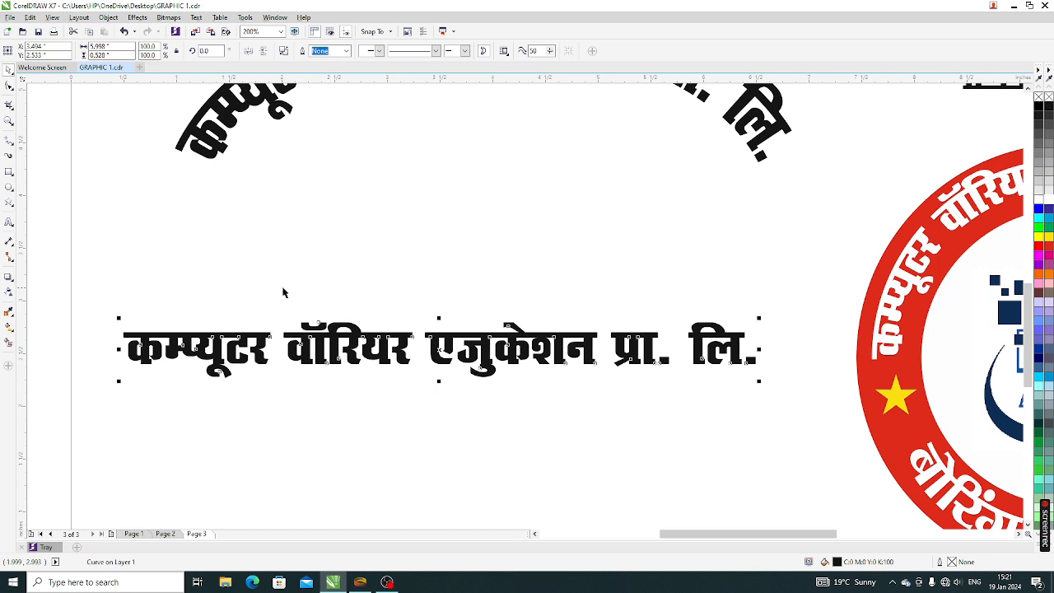
left_click(107, 19)
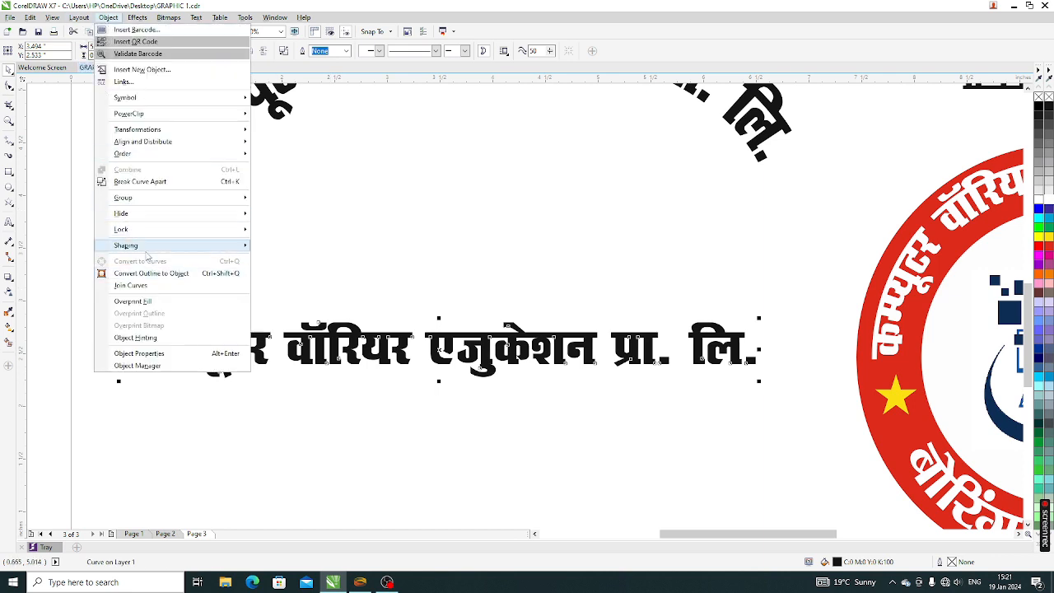
mouse_move(149, 247)
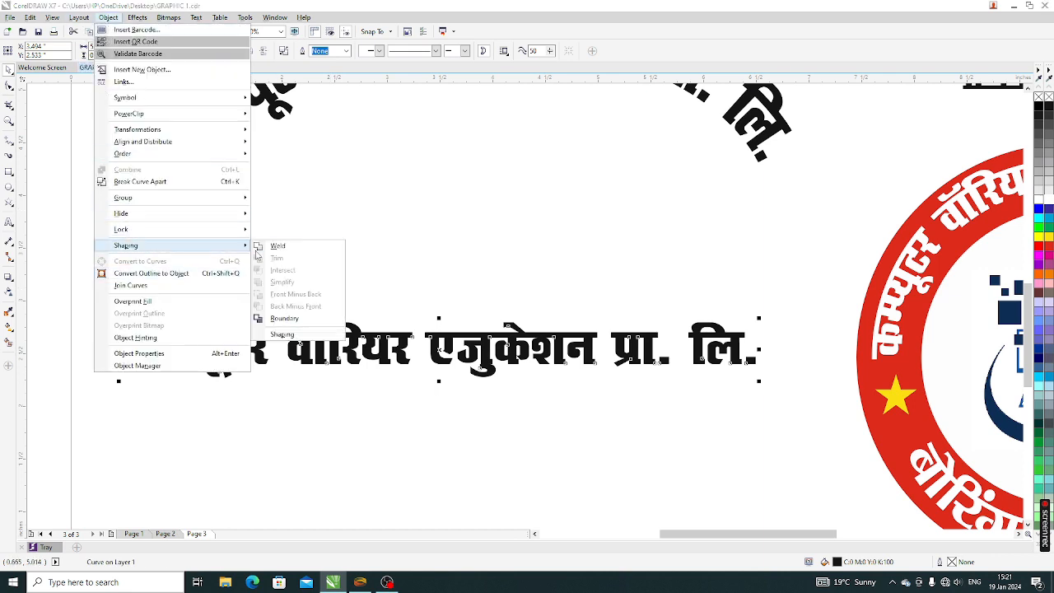
left_click(300, 249)
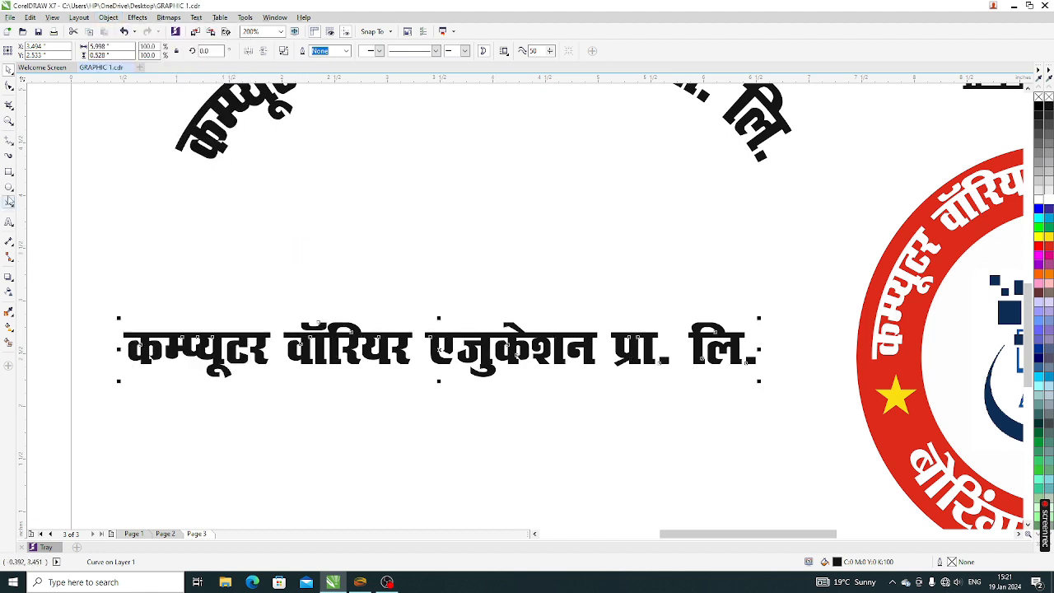
Step: Save the welded institute name as a custom artistic media brush named "computer warri" in the CustomMediaStrokes folder
left_click(9, 155)
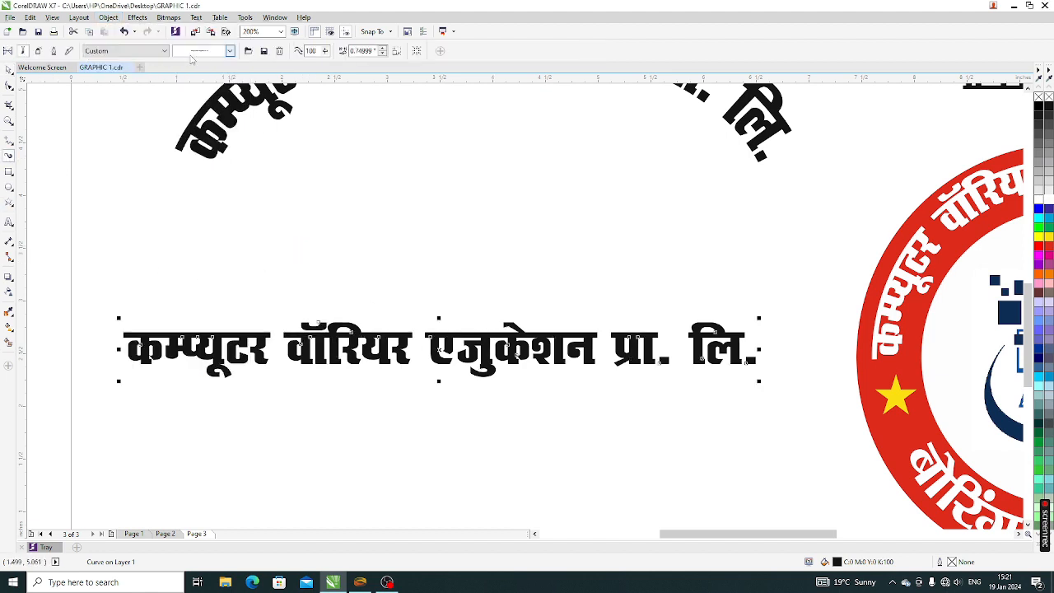
left_click(263, 51)
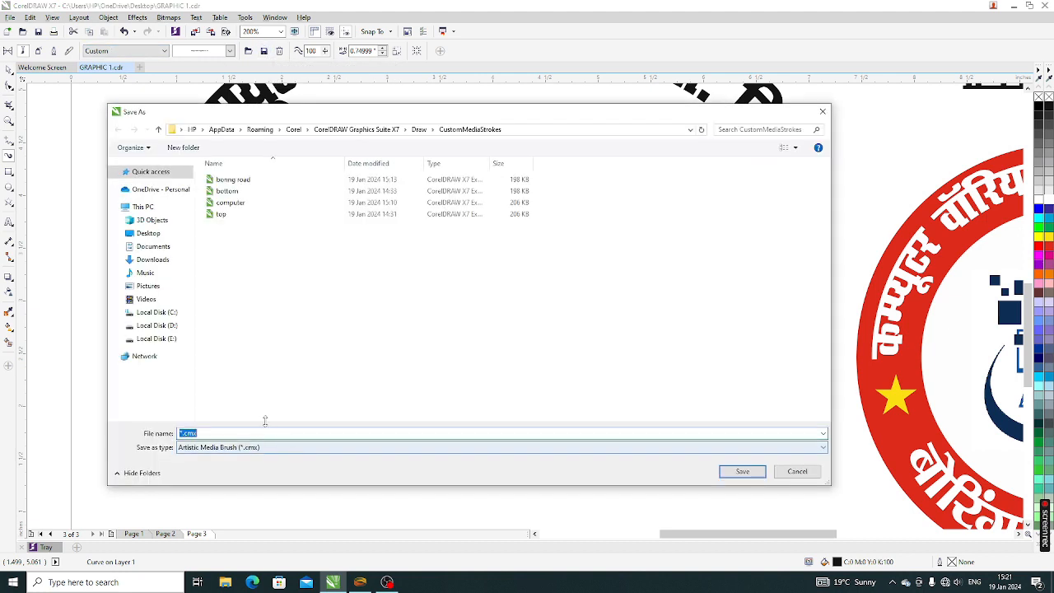
left_click(181, 433)
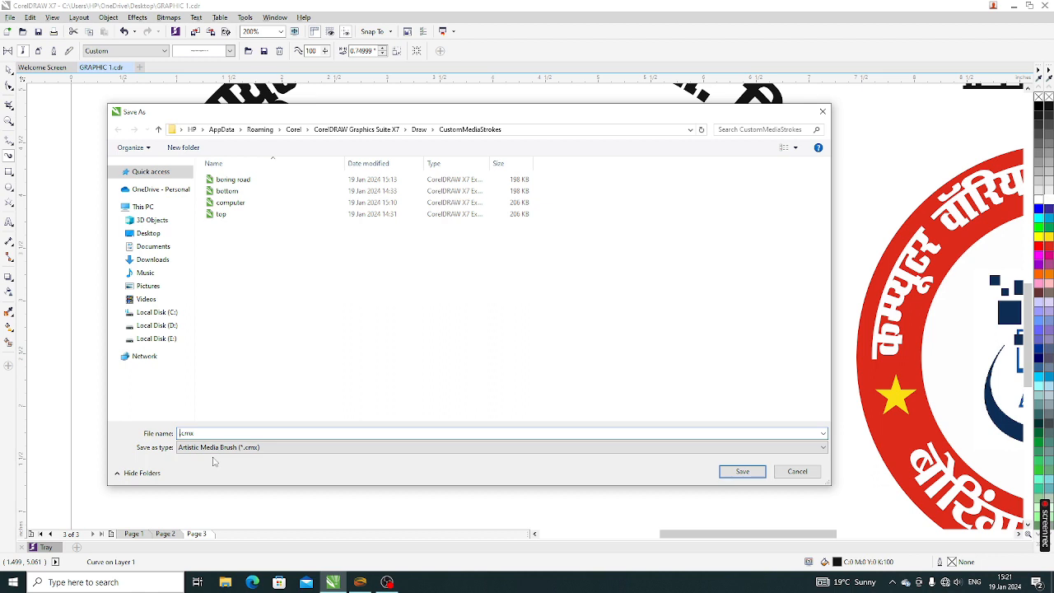
type("computer warri")
left_click(741, 471)
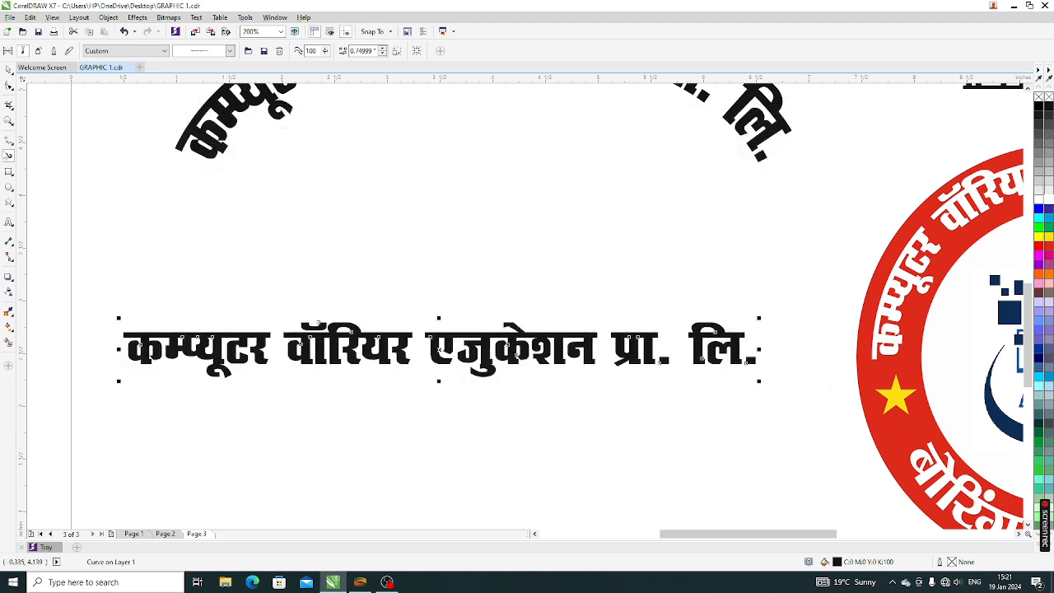
Step: Draw a circle about 1.35 inches across between the arched name and the straight name
left_click(155, 193)
scroll(327, 279, "down", 2)
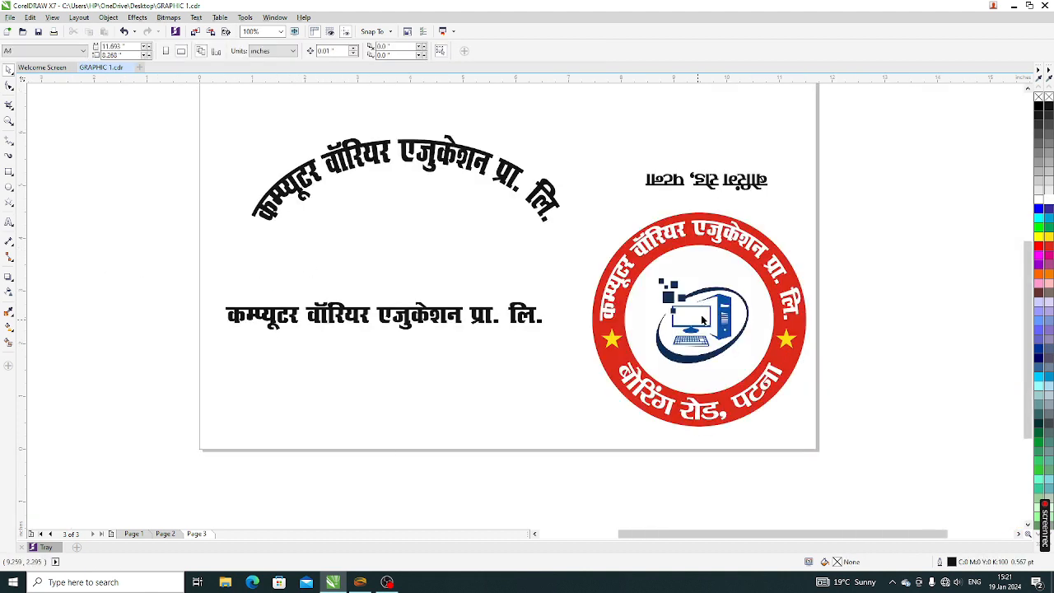
left_click(9, 187)
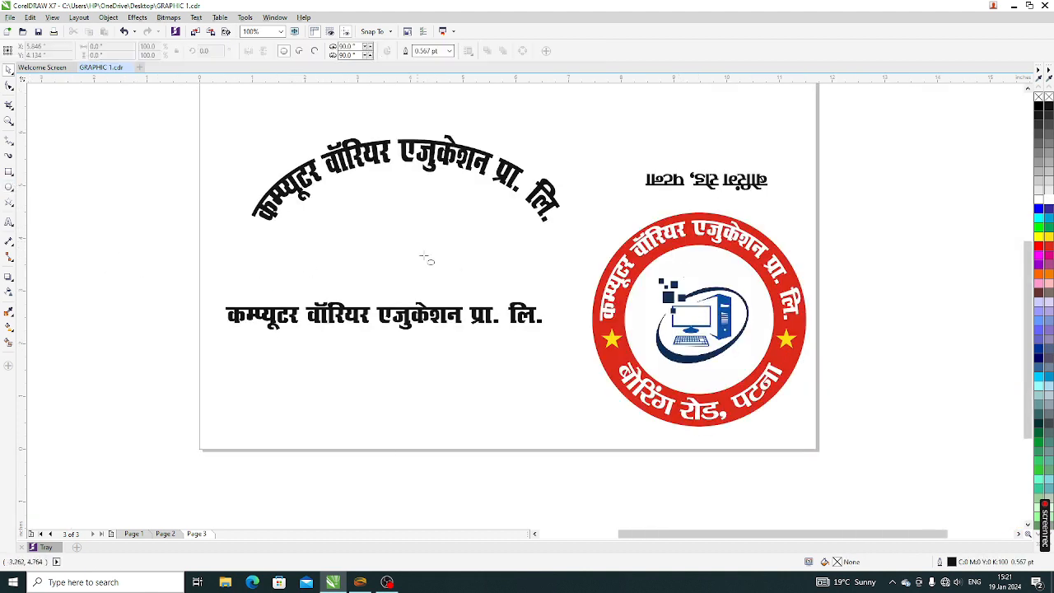
scroll(426, 257, "up", 2)
left_click_drag(296, 177, 444, 324)
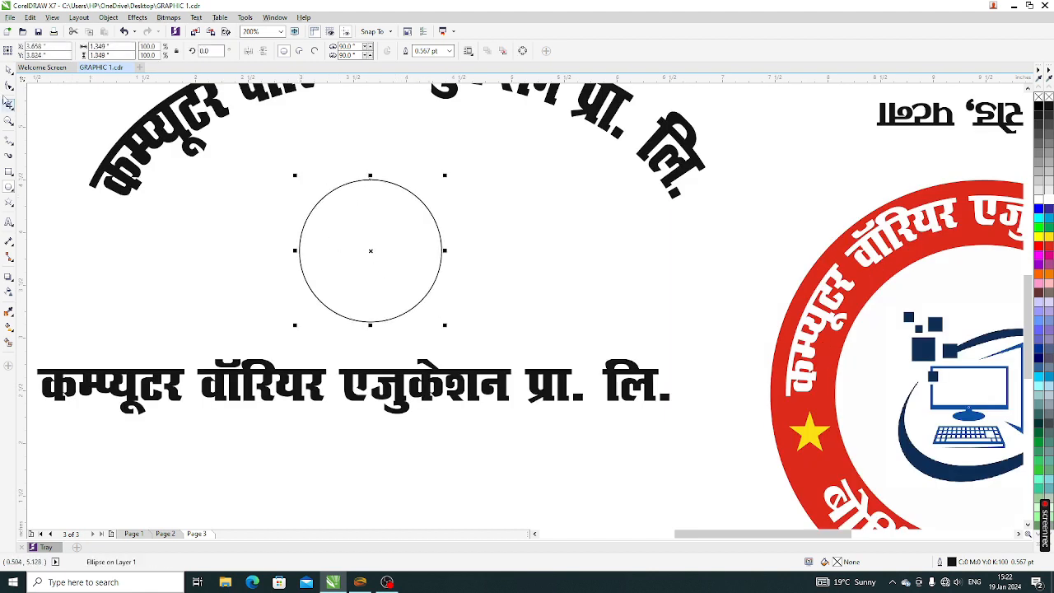
Step: Convert the circle to an open arc and shorten it to its upper half, about 181 degrees
left_click(9, 102)
left_click(313, 51)
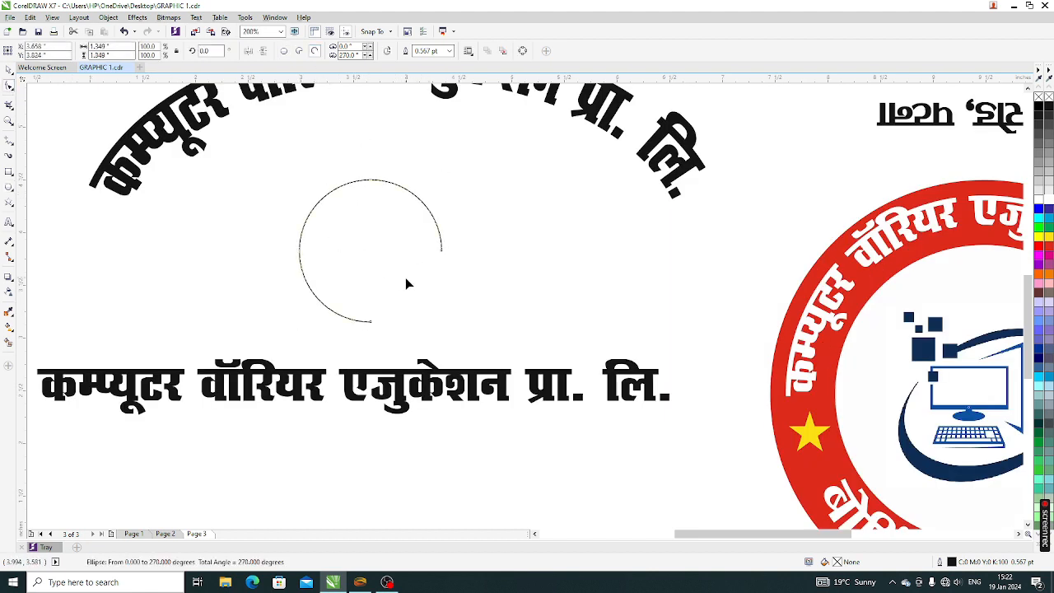
left_click_drag(371, 322, 364, 324)
left_click_drag(281, 282, 274, 252)
left_click(8, 69)
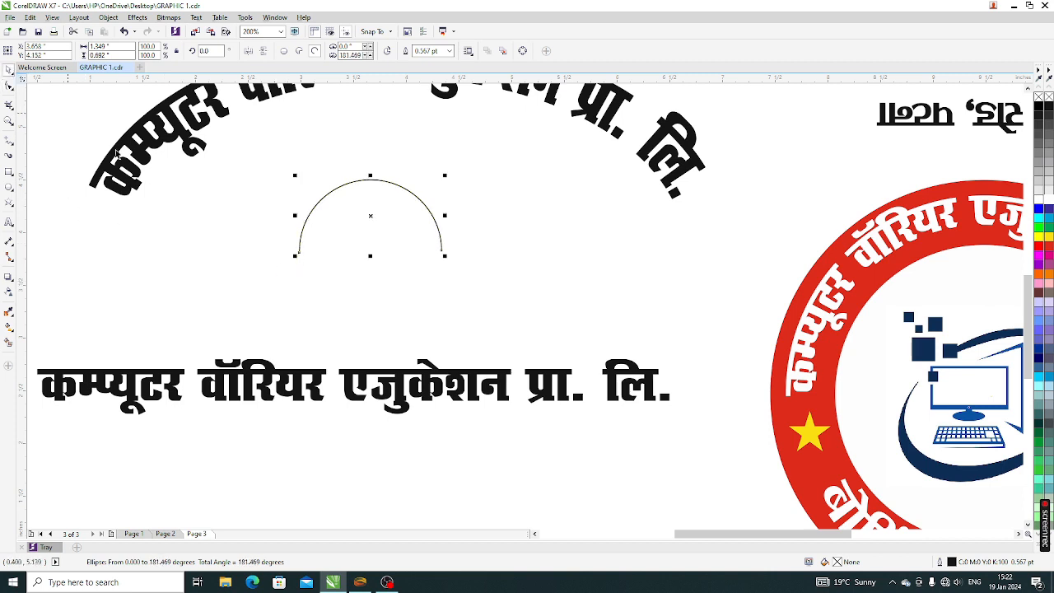
Step: Enlarge the semicircular arc to about 2.92 by 1.5 inches and place it just above the straight name
scroll(284, 252, "down", 2)
left_click_drag(365, 258, 408, 297)
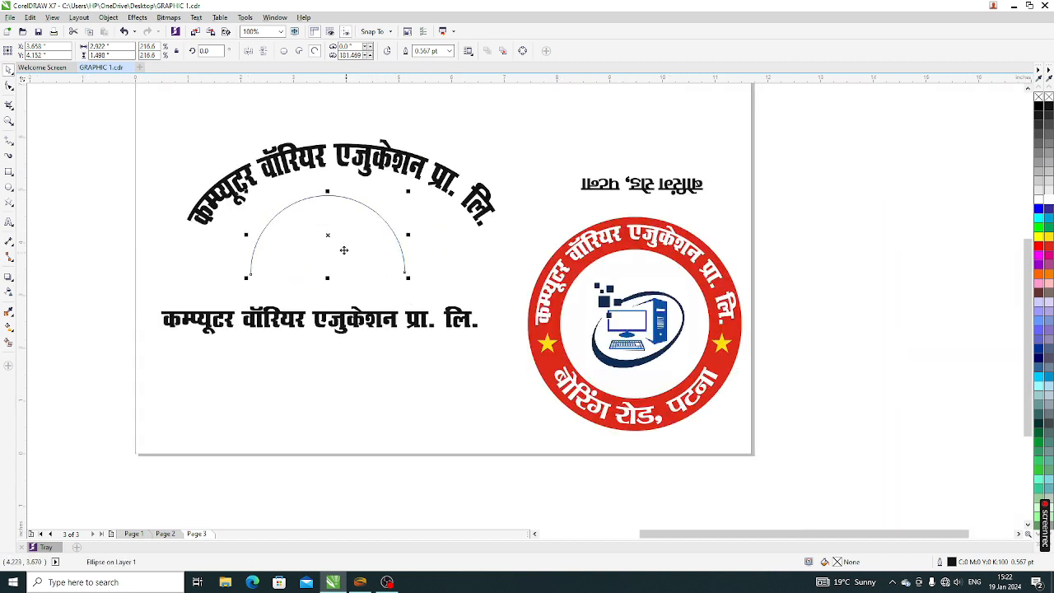
left_click(118, 176)
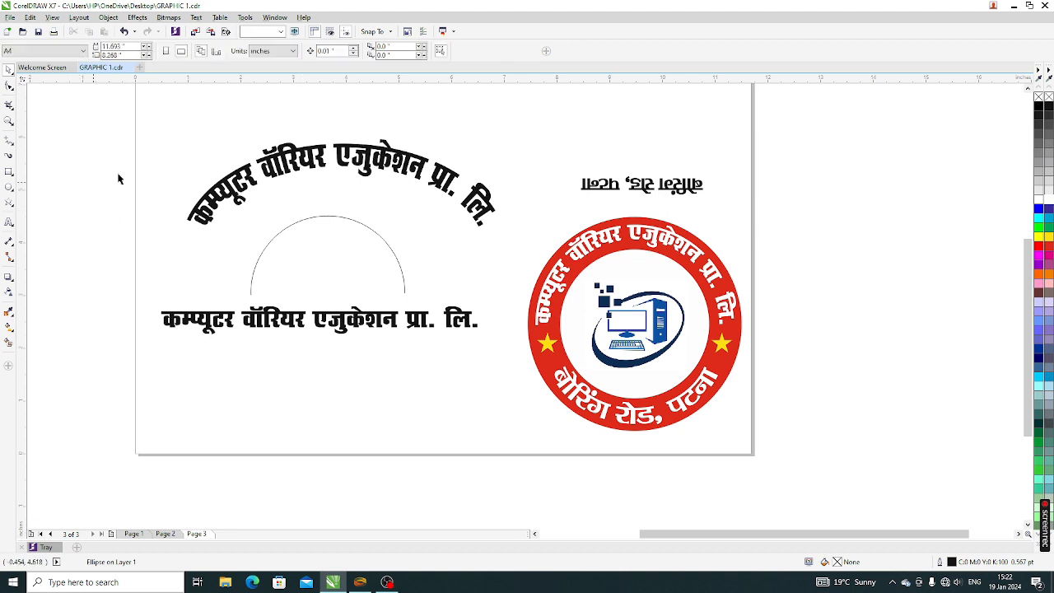
left_click(9, 155)
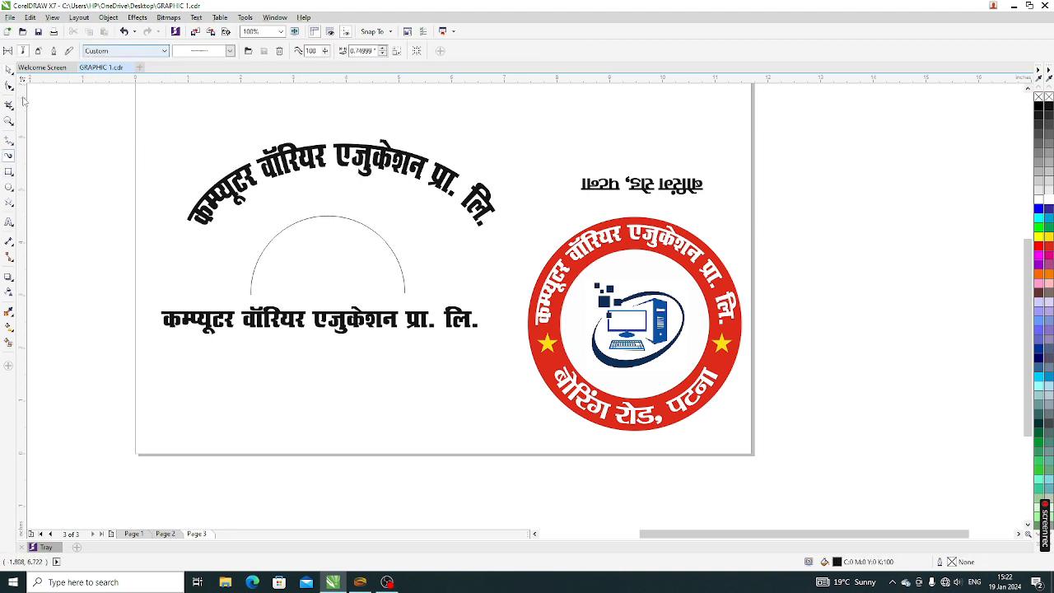
left_click(8, 69)
left_click(9, 155)
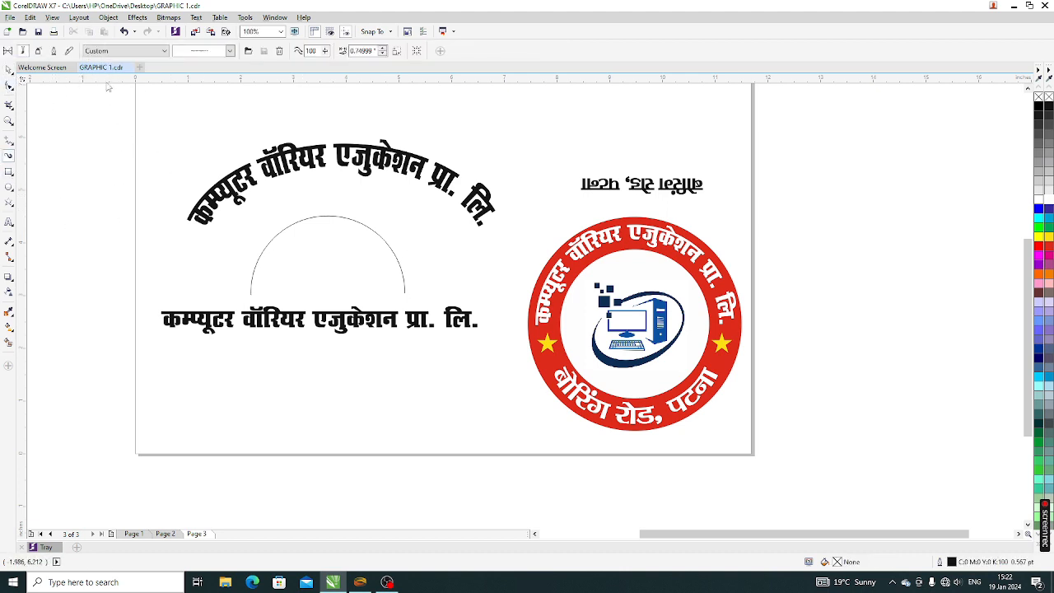
left_click(123, 50)
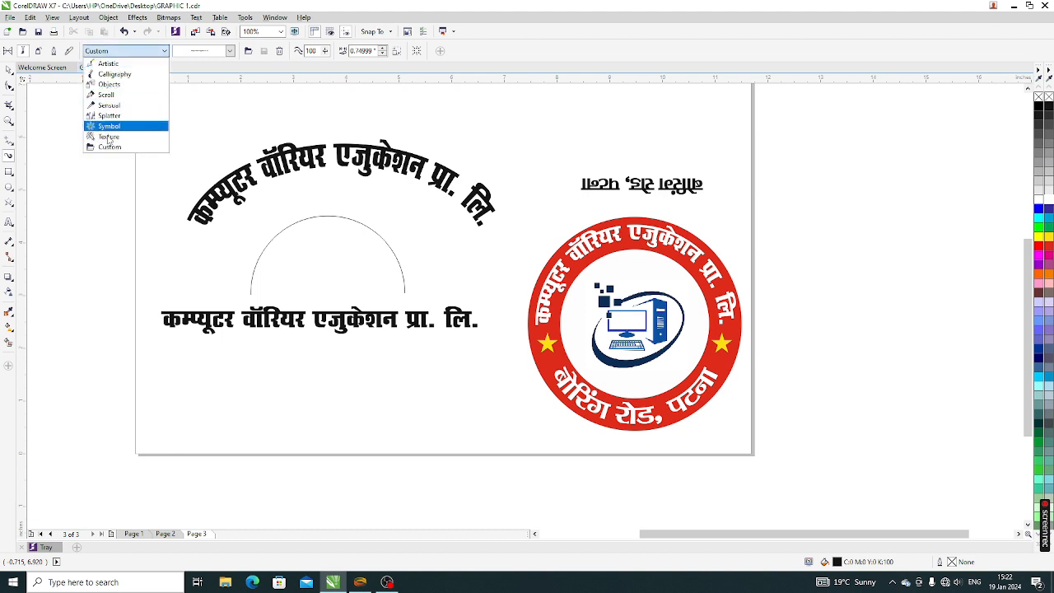
left_click(116, 65)
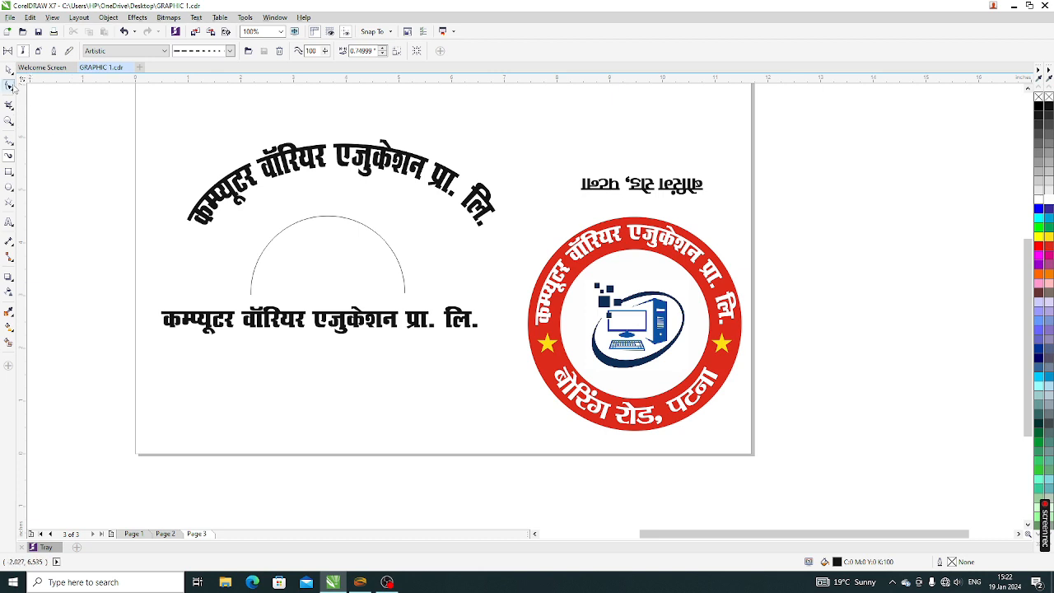
left_click(9, 69)
Step: Apply the saved institute-name brush from the Custom artistic media category to the semicircular arc
left_click(274, 241)
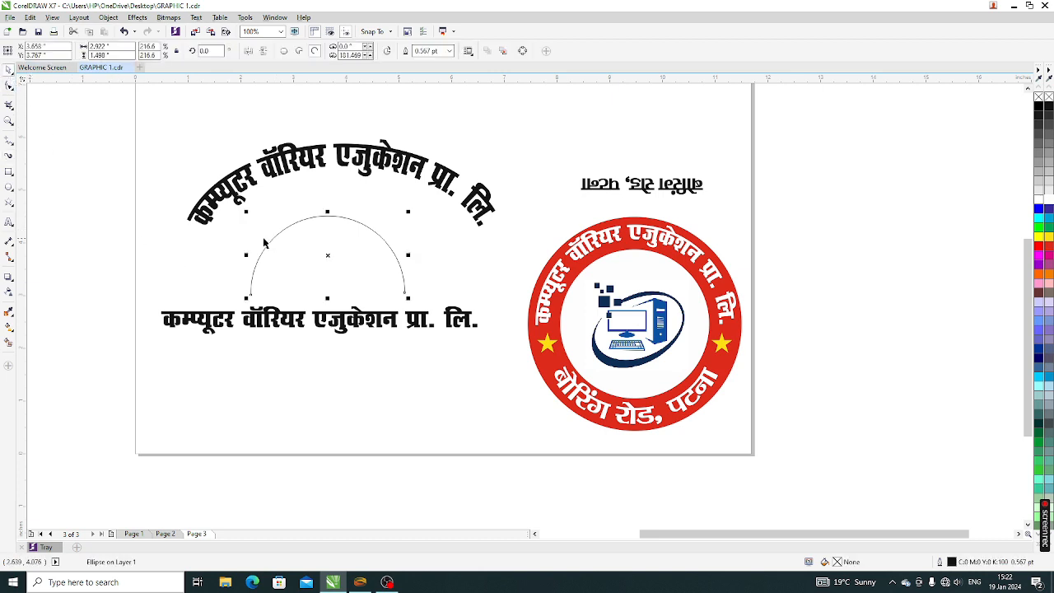
left_click(9, 157)
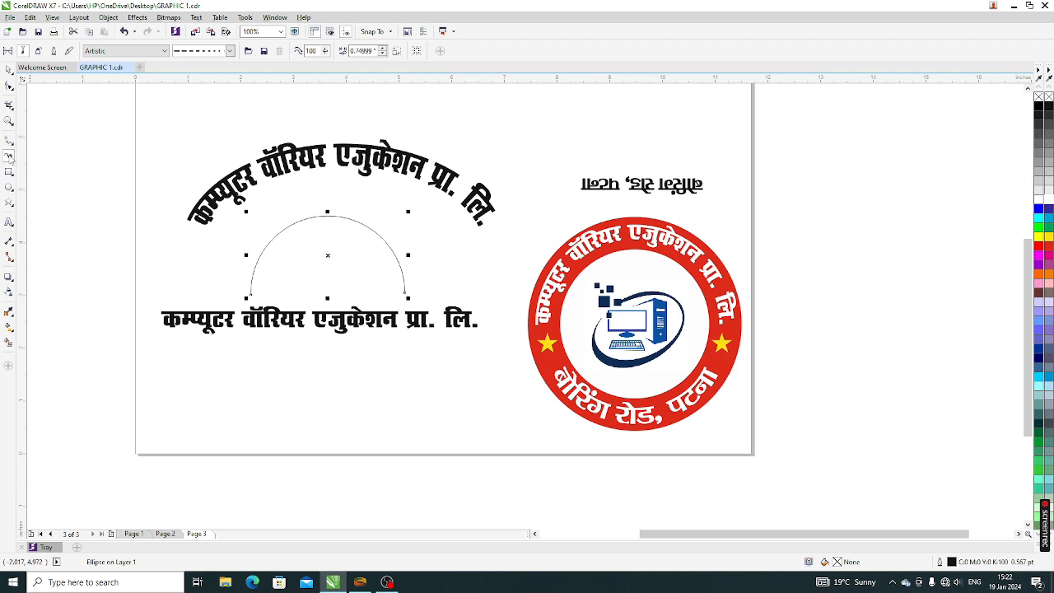
left_click(155, 52)
left_click(111, 146)
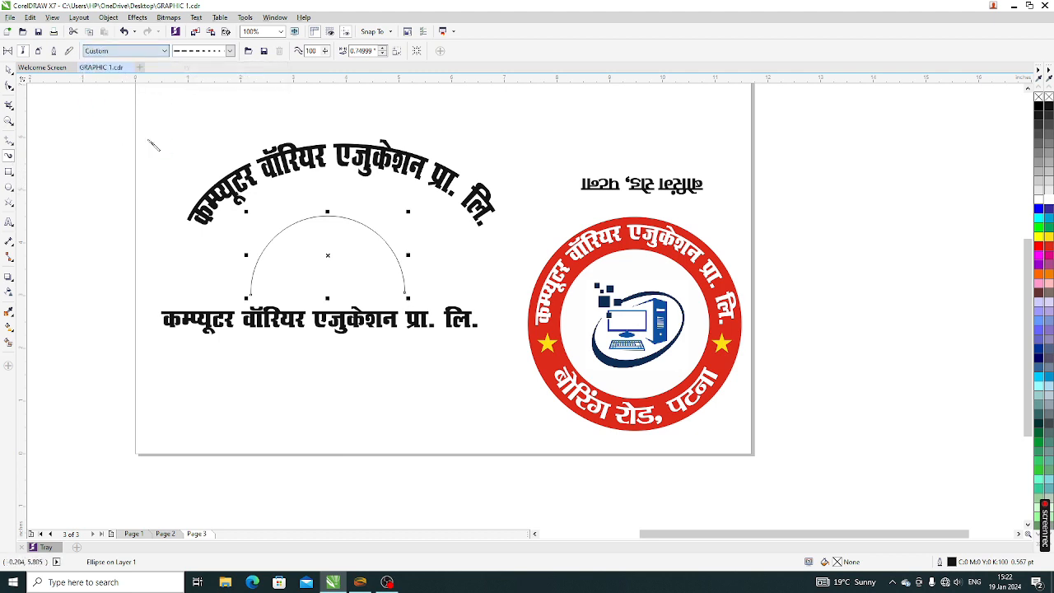
left_click(230, 50)
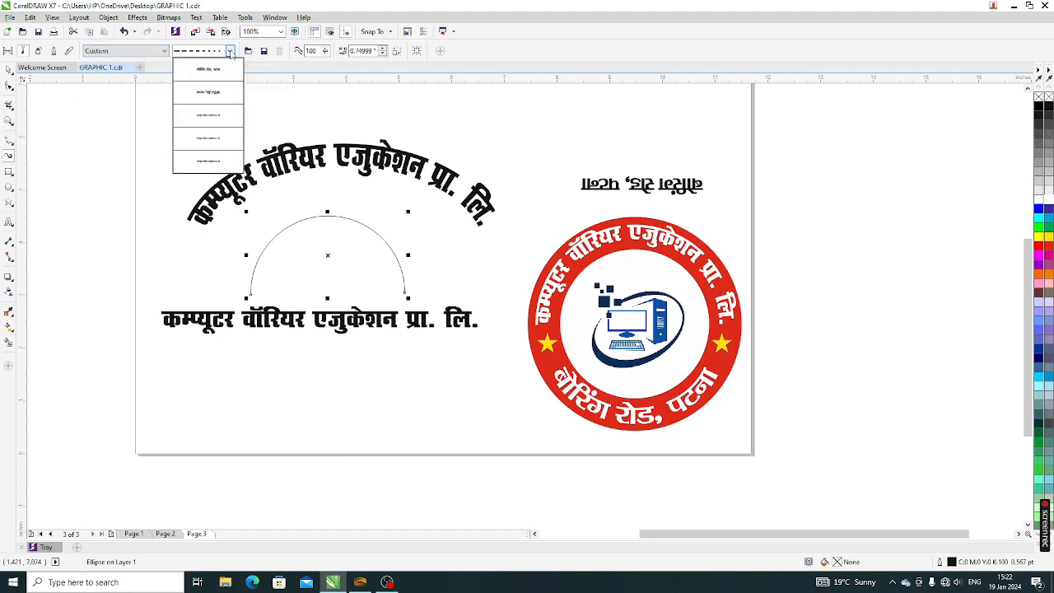
left_click(215, 115)
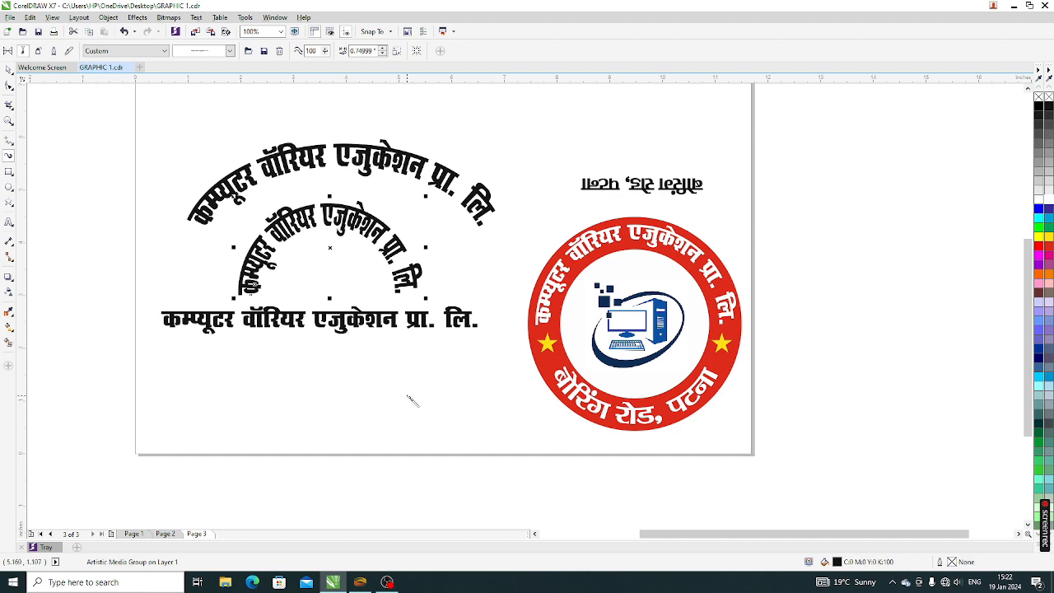
Step: Reduce the artistic media stroke width of the name on the inner arc to about 0.49 inches
scroll(321, 283, "up", 1)
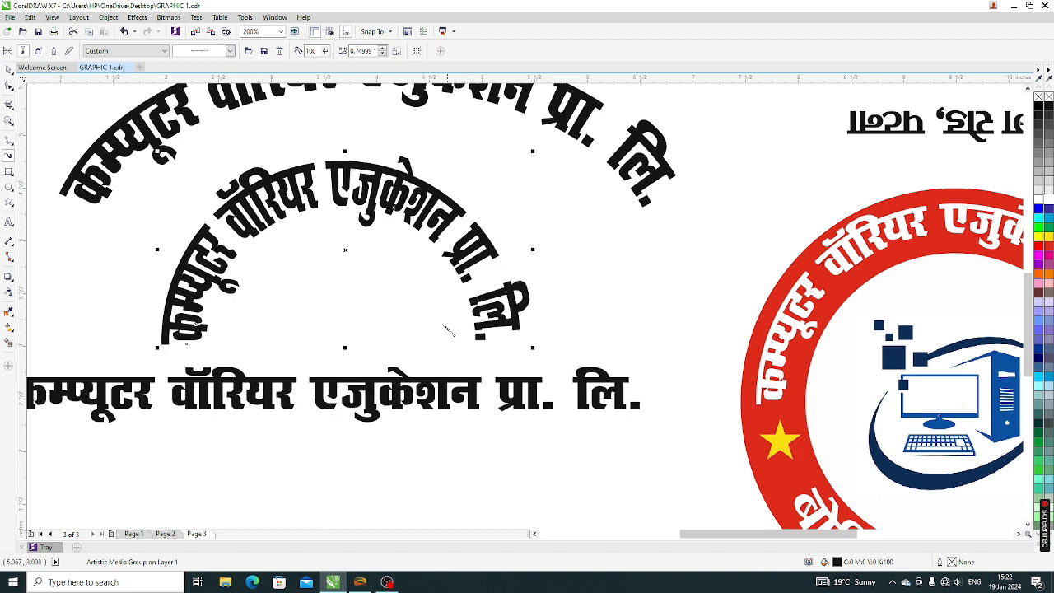
scroll(307, 293, "down", 1)
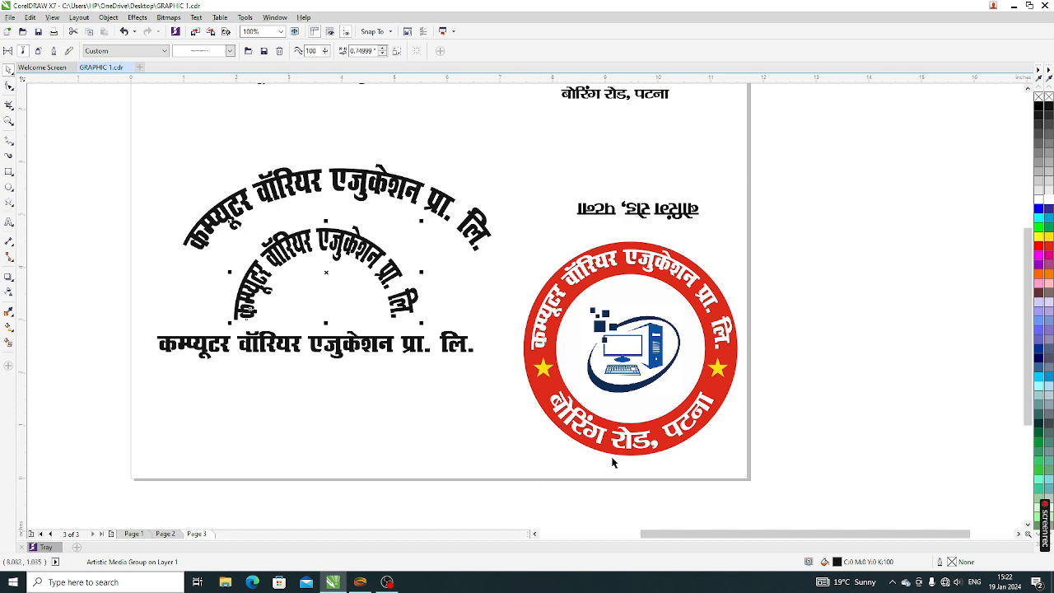
scroll(301, 265, "up", 1)
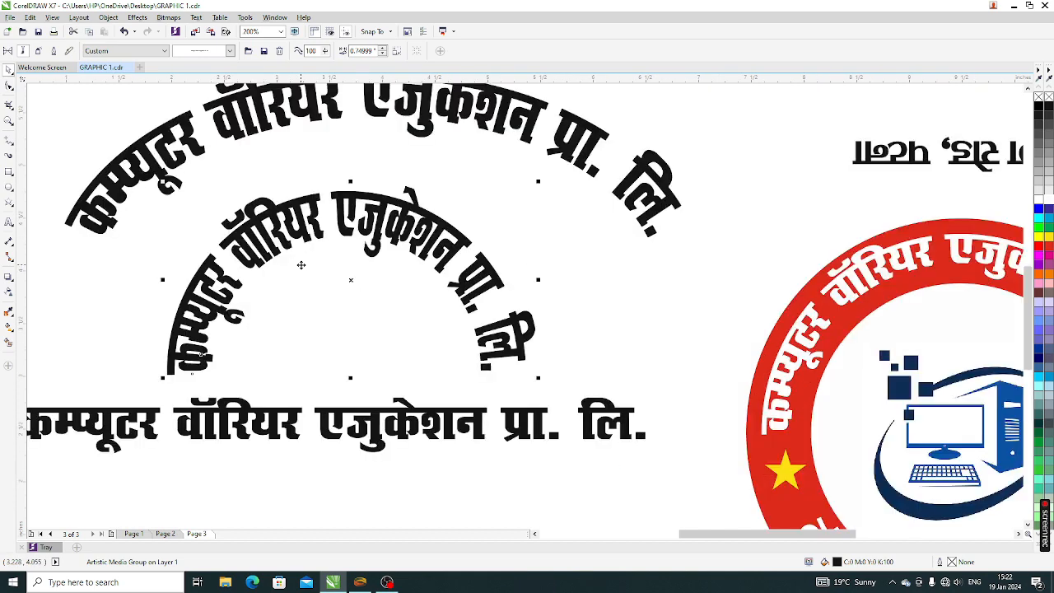
scroll(298, 264, "down", 1)
scroll(298, 264, "up", 1)
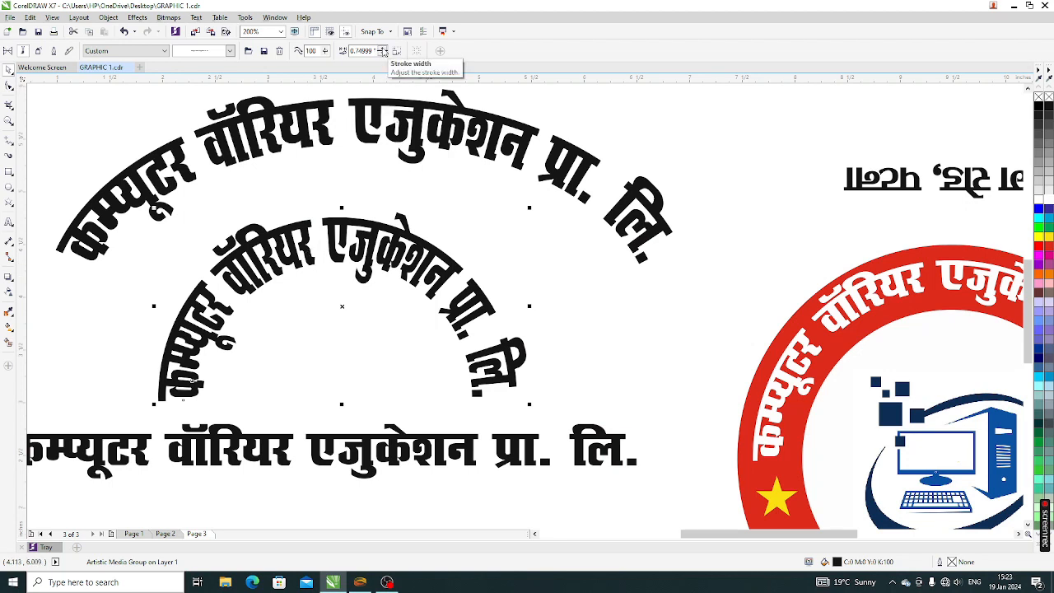
left_click(382, 47)
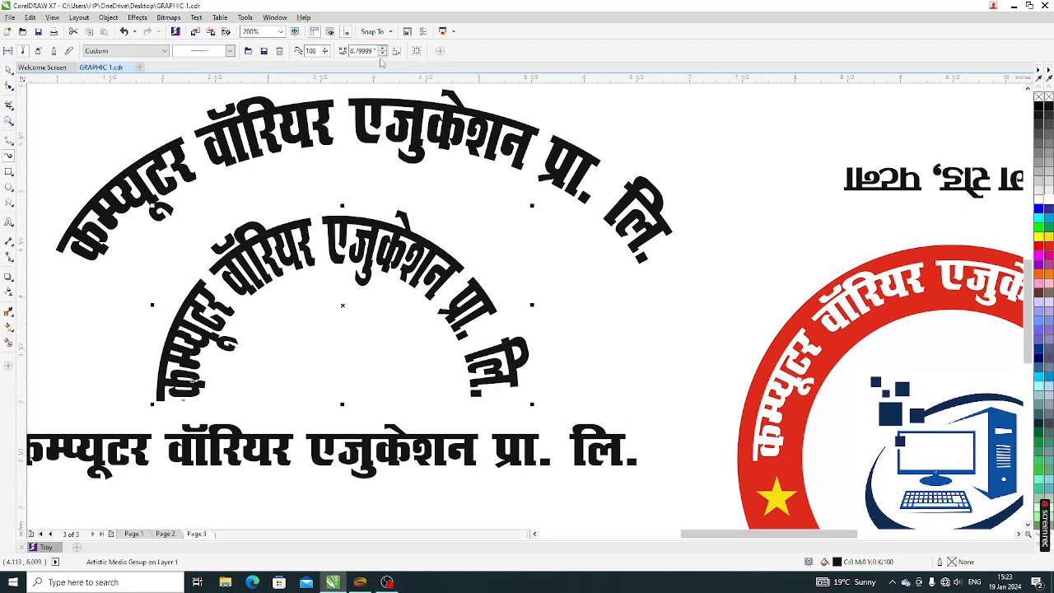
left_click(382, 54)
left_click(382, 54)
left_click(382, 53)
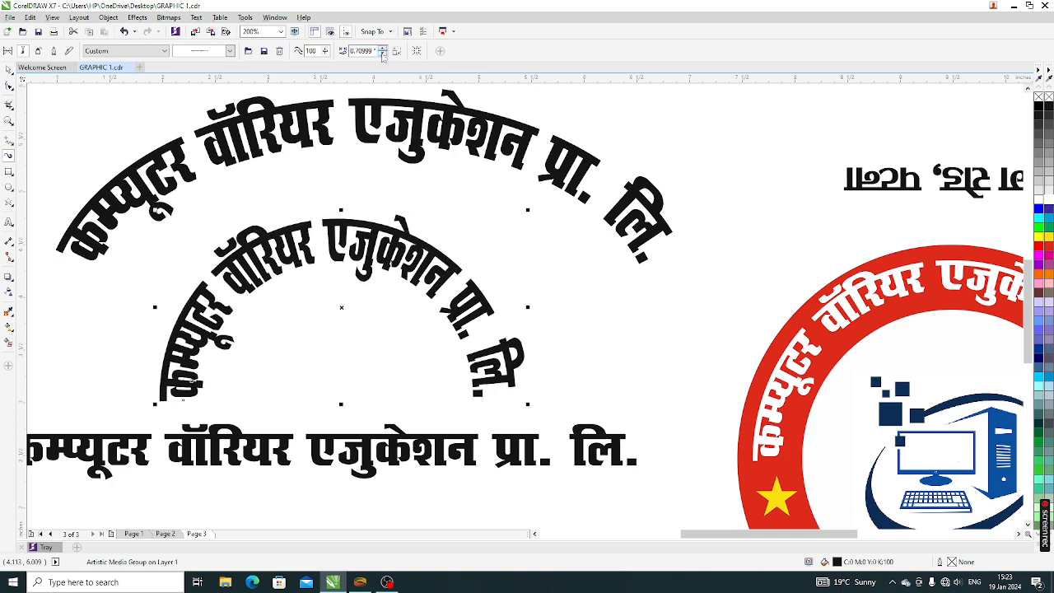
left_click(382, 54)
left_click(382, 54)
left_click(382, 53)
left_click(381, 54)
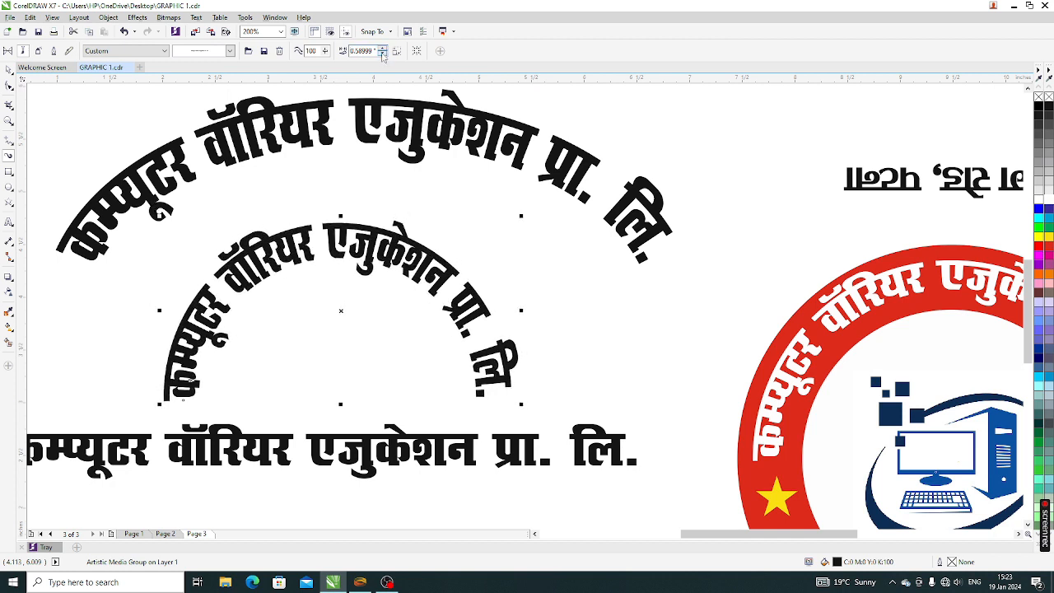
left_click(382, 53)
left_click(382, 54)
left_click(382, 53)
left_click(382, 54)
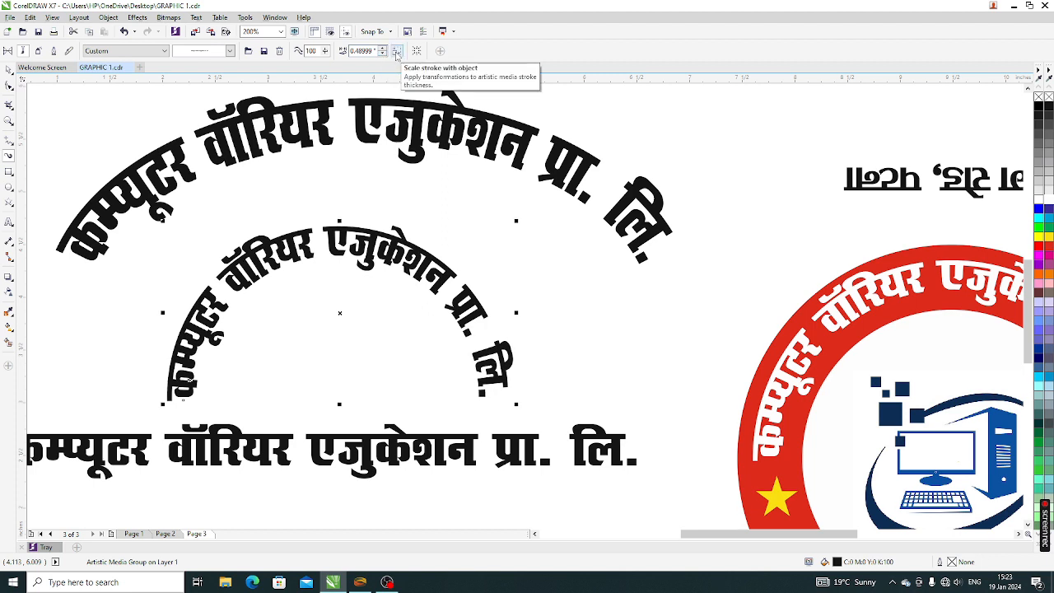
Step: Raise the stroke width of the name on the inner arc to 10 inches
left_click(381, 47)
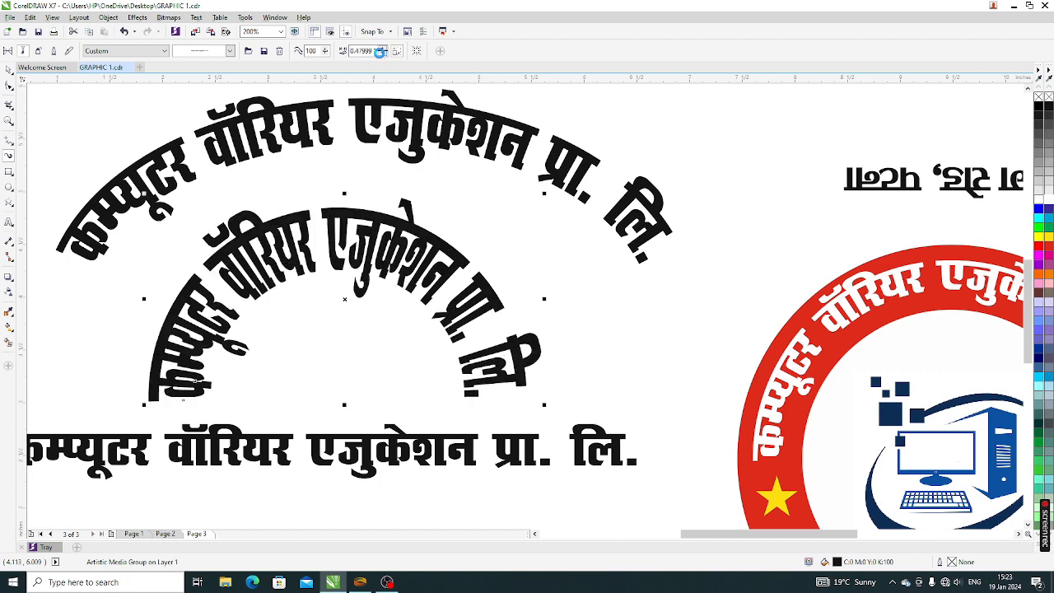
left_click(382, 48)
left_click(381, 47)
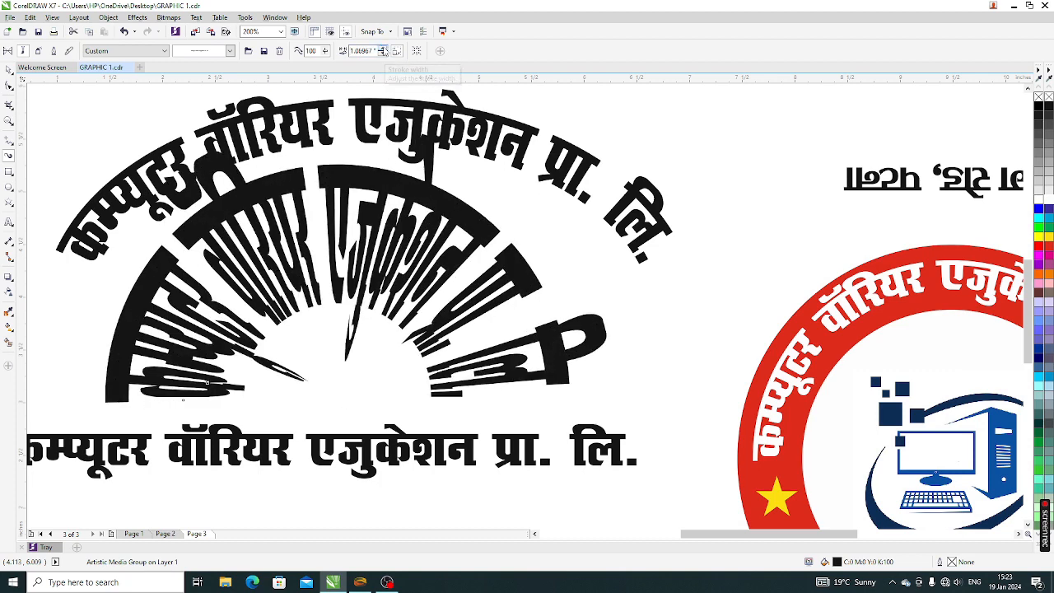
left_click(382, 50)
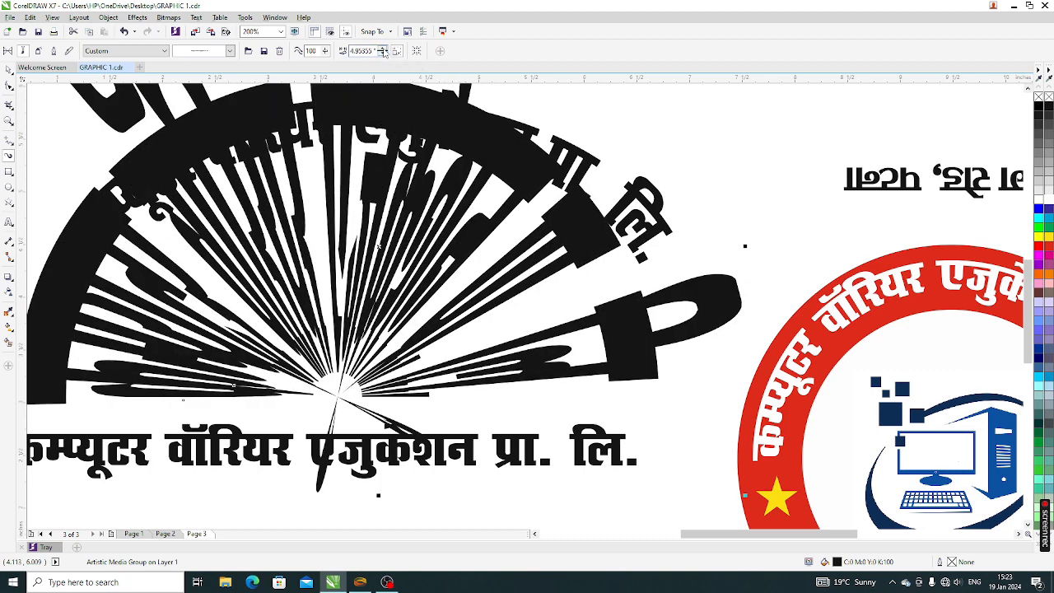
left_click(382, 48)
left_click(383, 49)
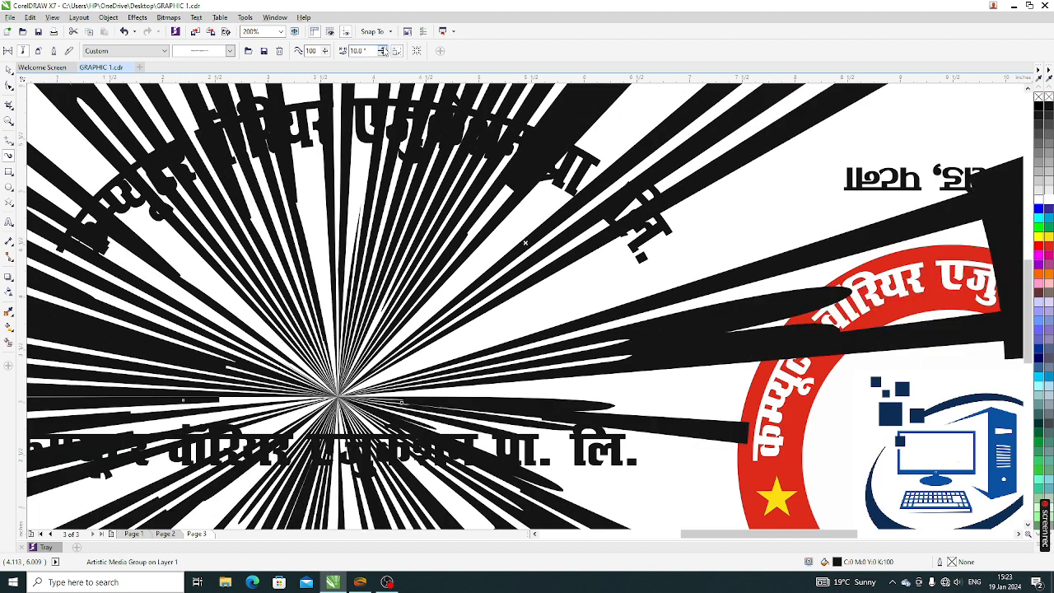
left_click(382, 54)
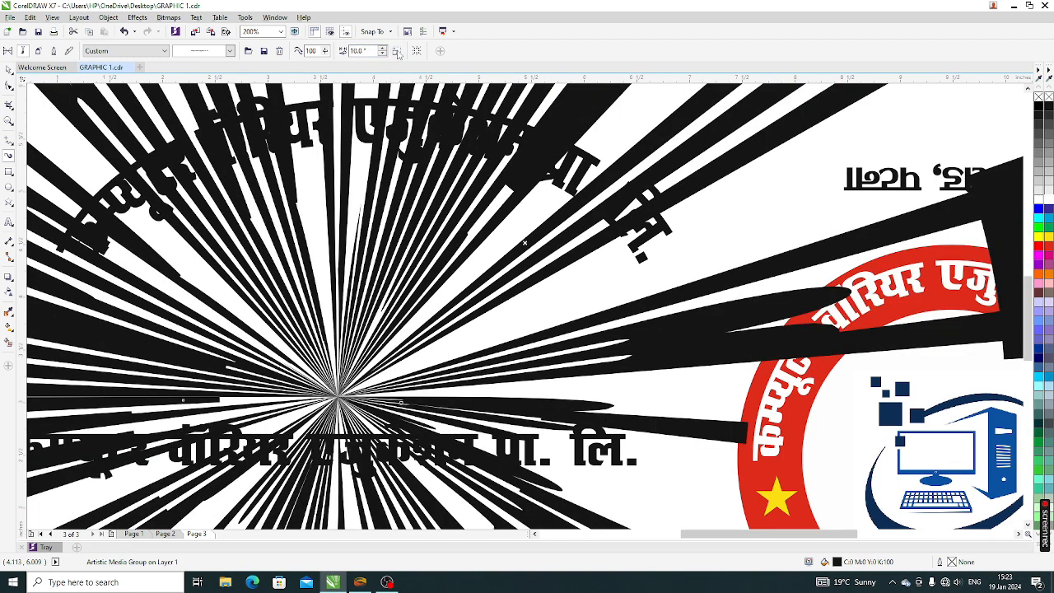
left_click(382, 53)
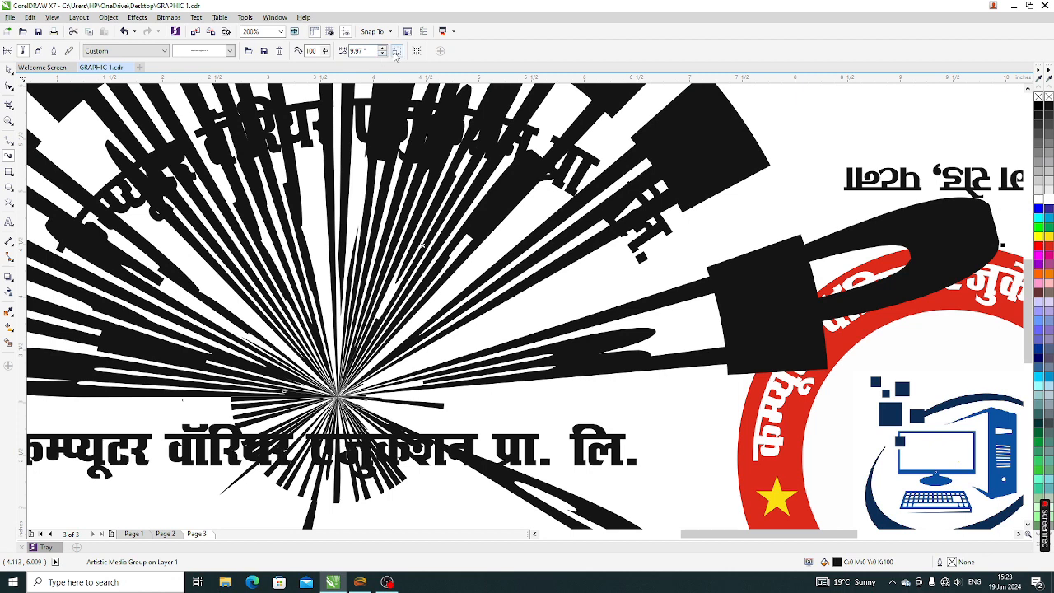
left_click(383, 49)
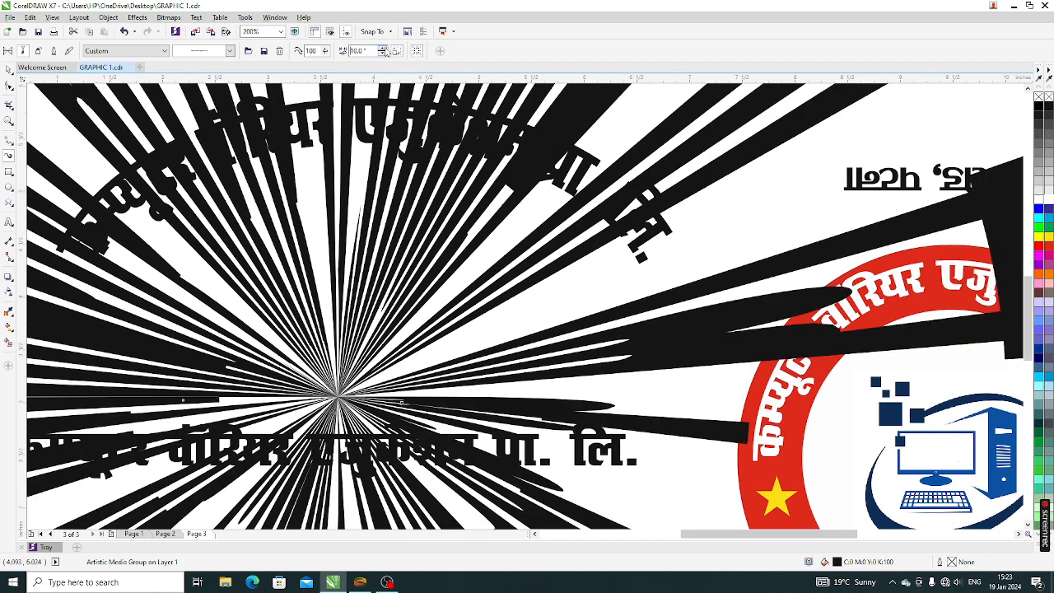
Step: Set the artistic media stroke width of the name on the inner arc to 0.1 inches
double_click(358, 51)
type("0.1")
key("Return")
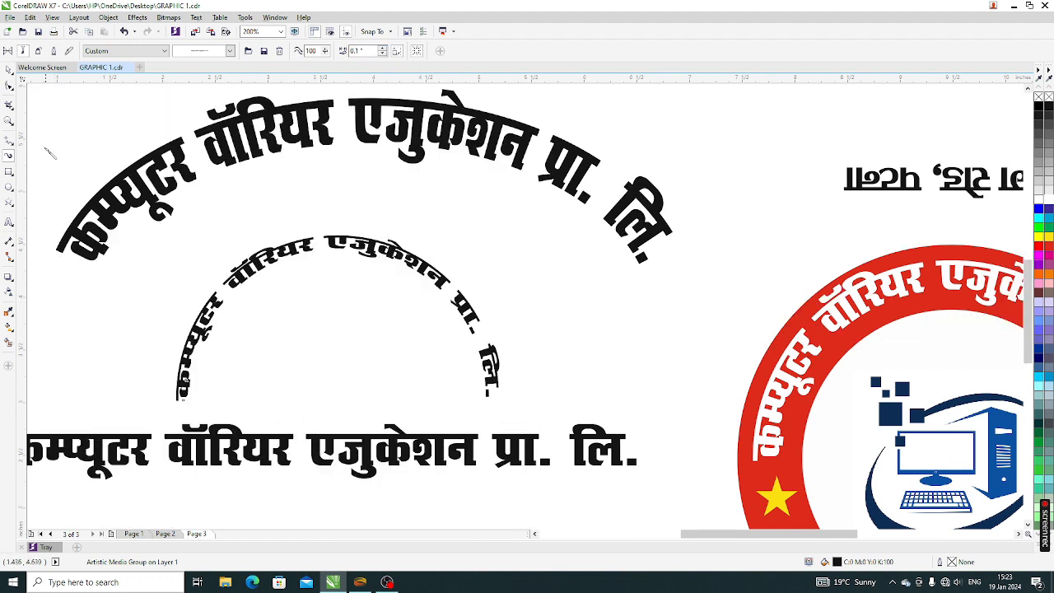
Step: Increase the inner arc name's stroke width in small increments to 0.19 inches and deselect it
left_click(9, 69)
left_click(329, 240)
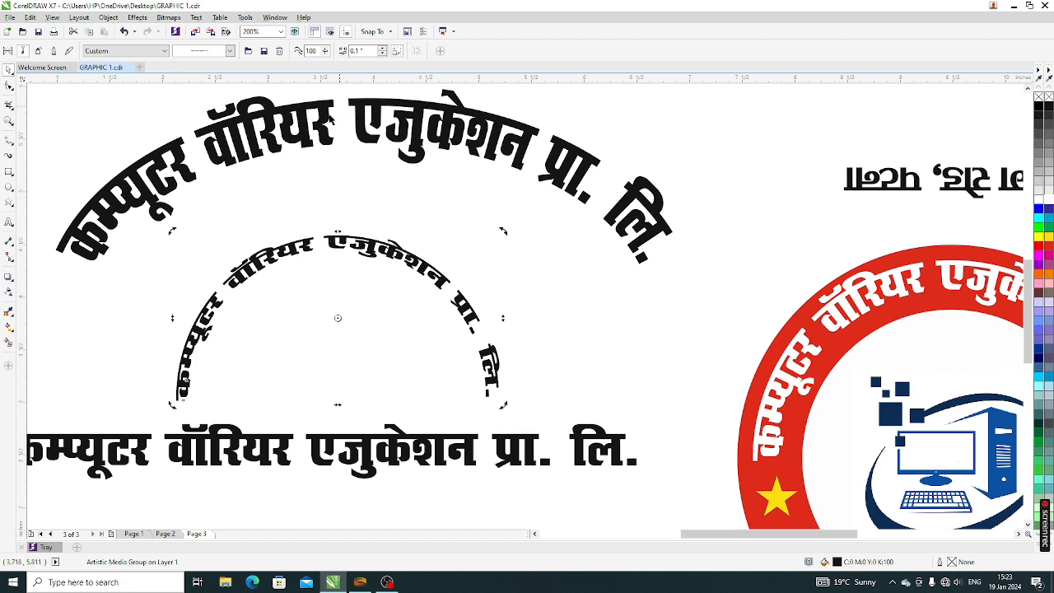
left_click(383, 48)
left_click(383, 49)
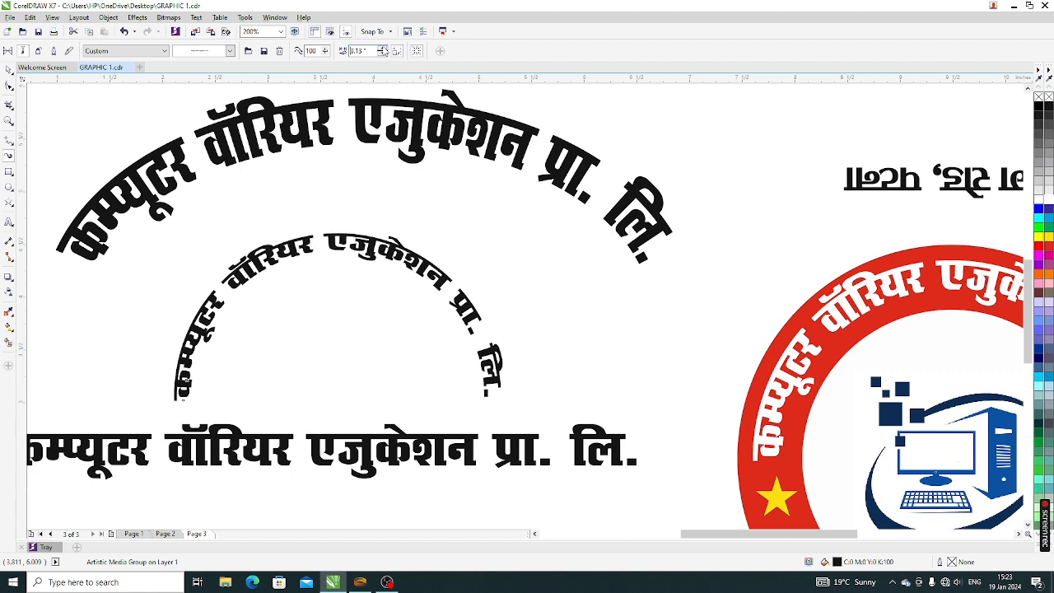
left_click(383, 49)
left_click(382, 49)
left_click(383, 49)
left_click(382, 49)
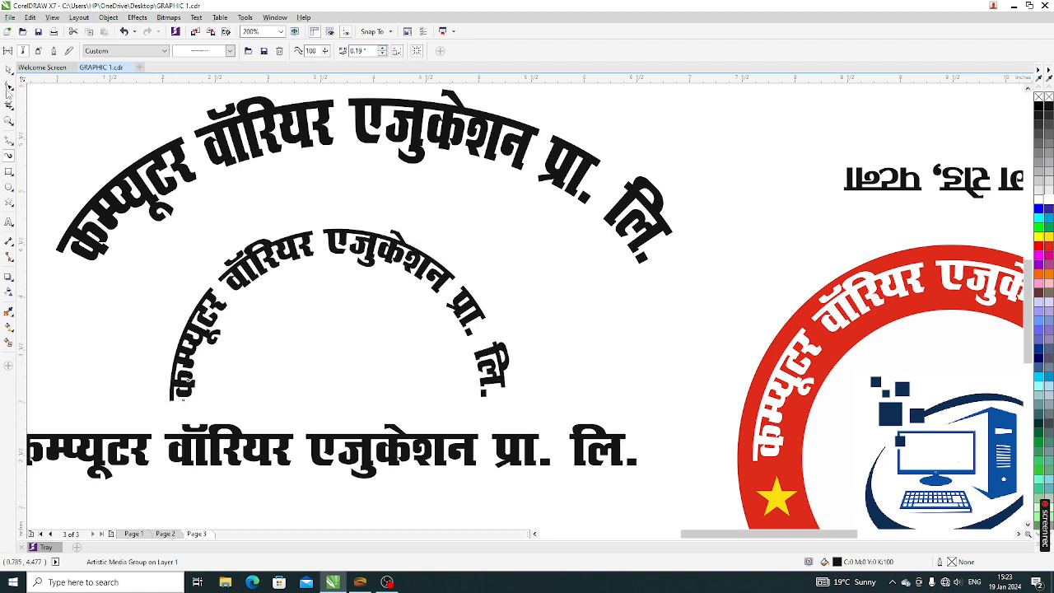
left_click(8, 71)
scroll(310, 204, "down", 1)
left_click(291, 415)
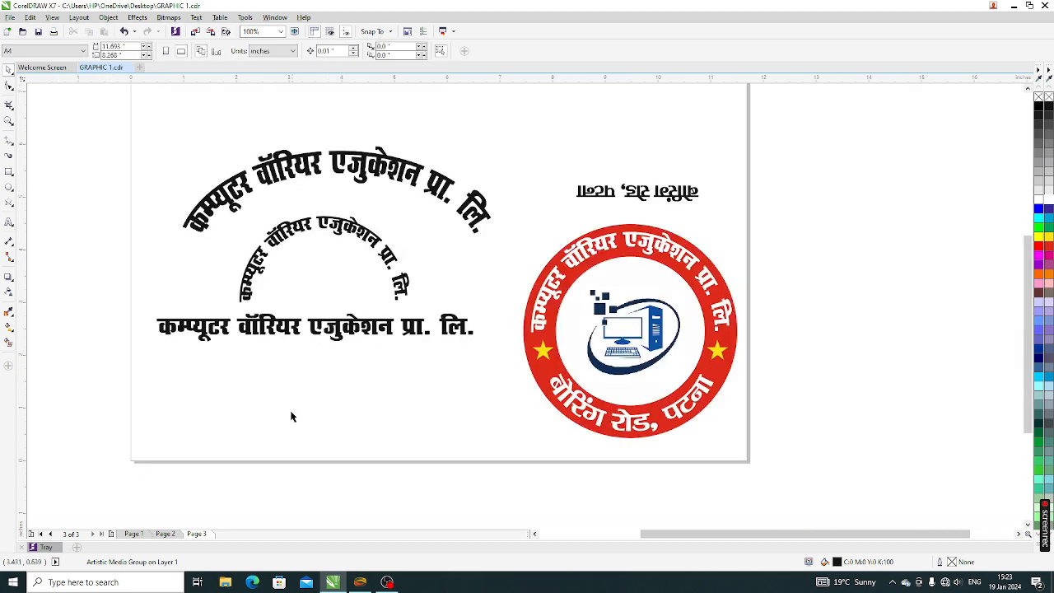
Step: Fit the page 3 designs in view and switch to page 2 to review its two circular logos
key("F4")
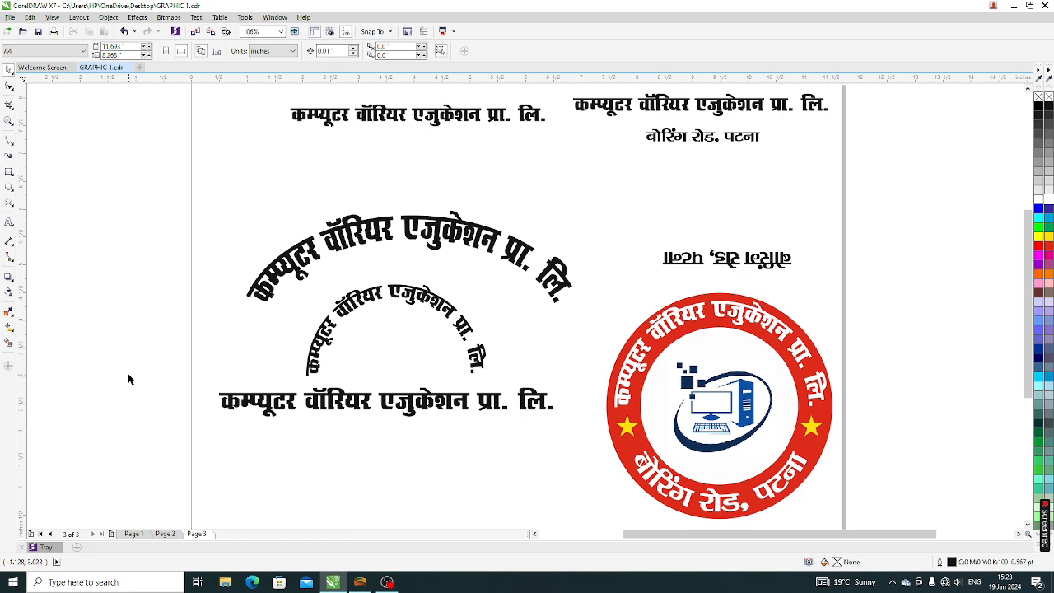
left_click(171, 534)
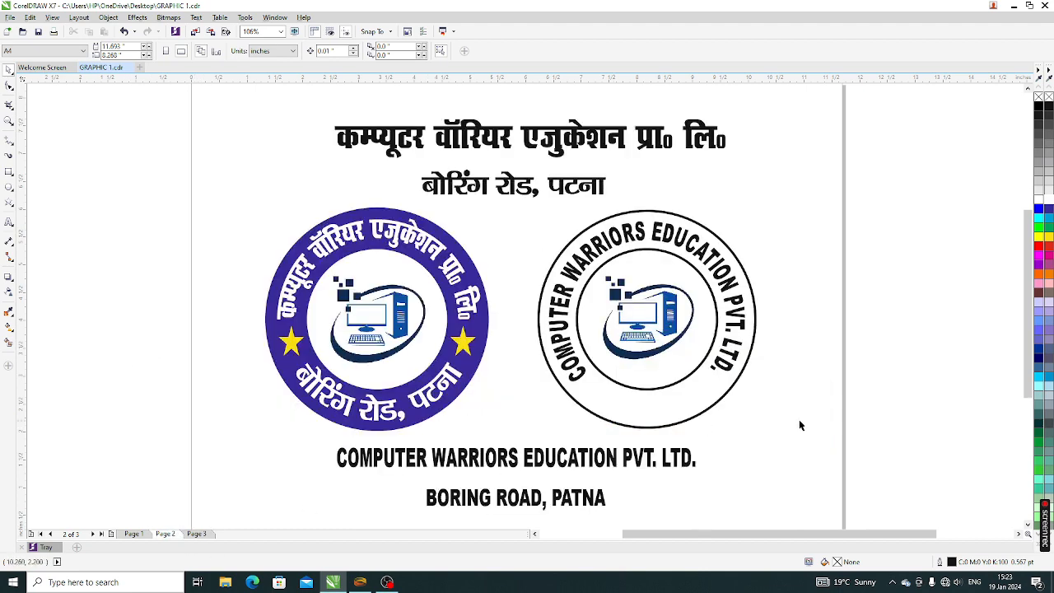
scroll(819, 435, "up", 1)
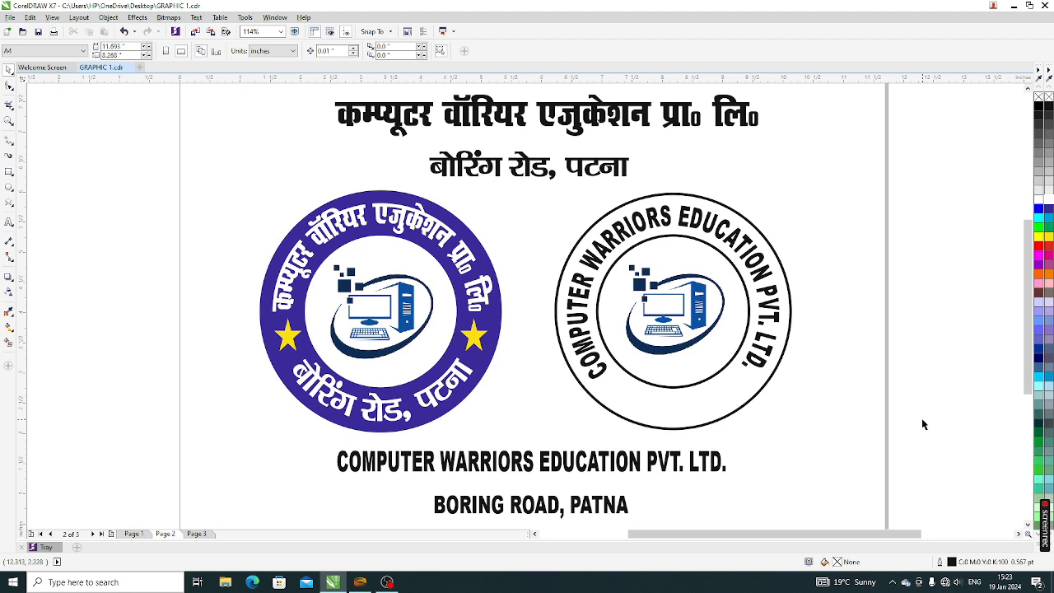